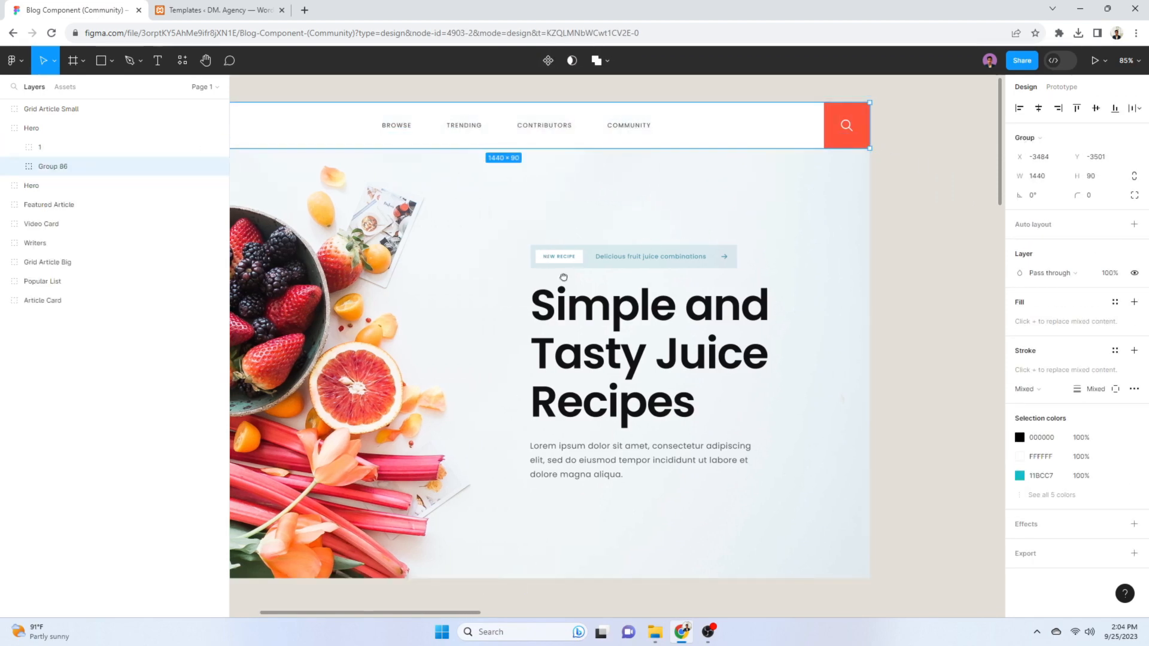
In WordPress, create an activated header template titled "Header 0.0" for the entire site and open its content for editing
left_click_drag(550, 263, 649, 324)
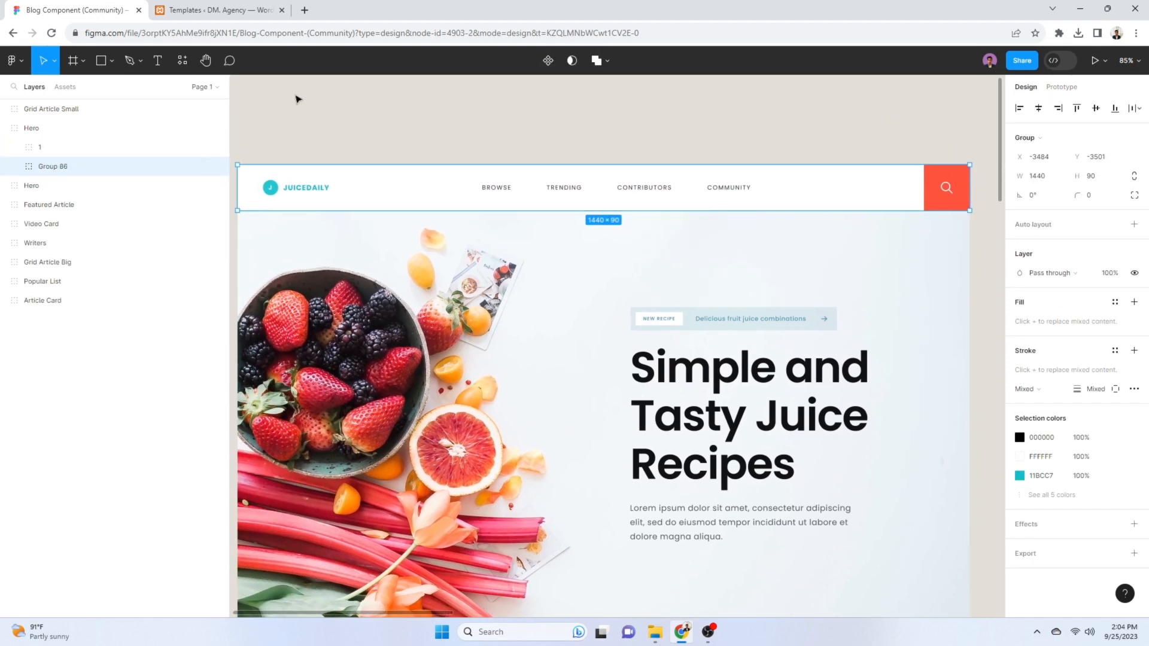
left_click(209, 8)
left_click(188, 90)
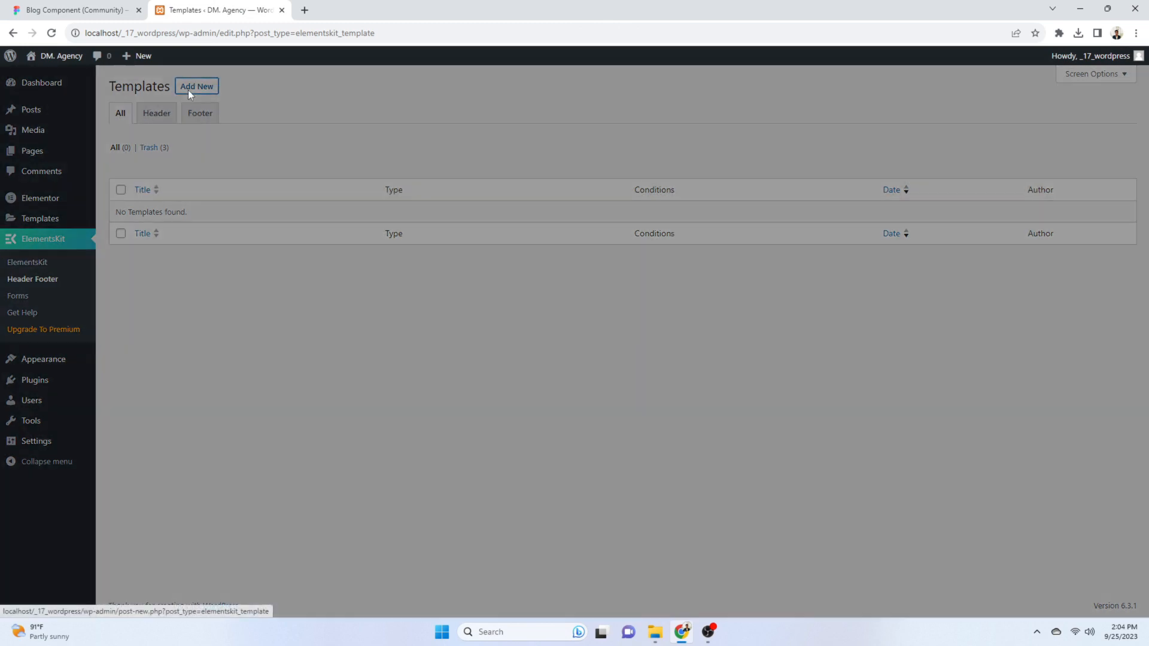
left_click(534, 241)
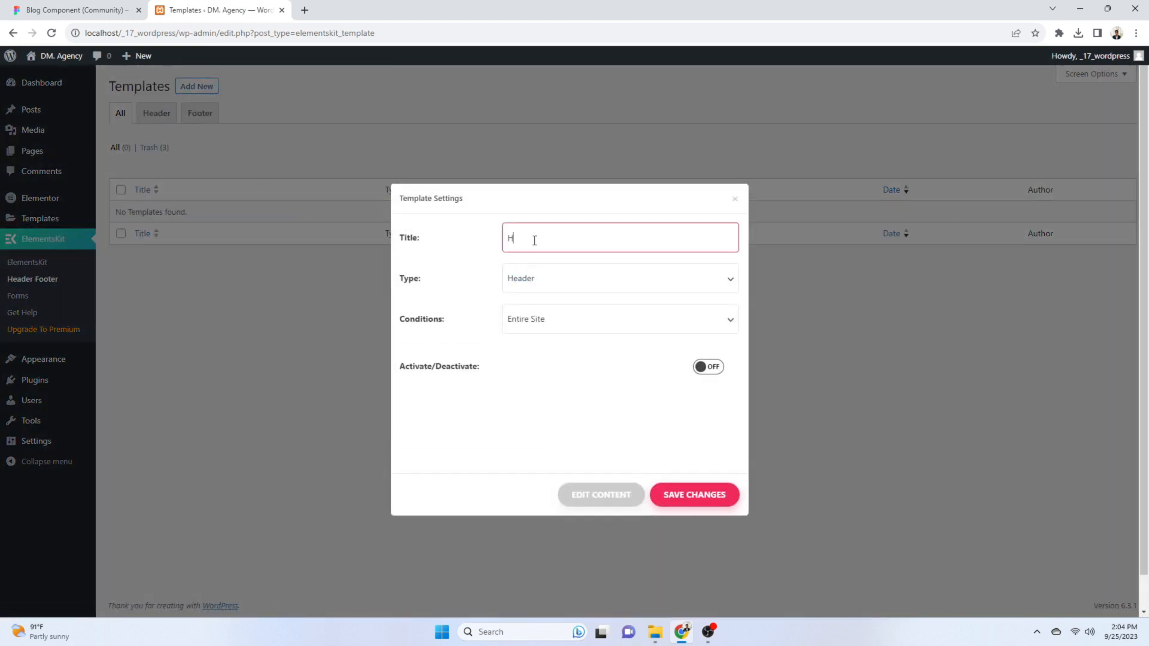
left_click(721, 370)
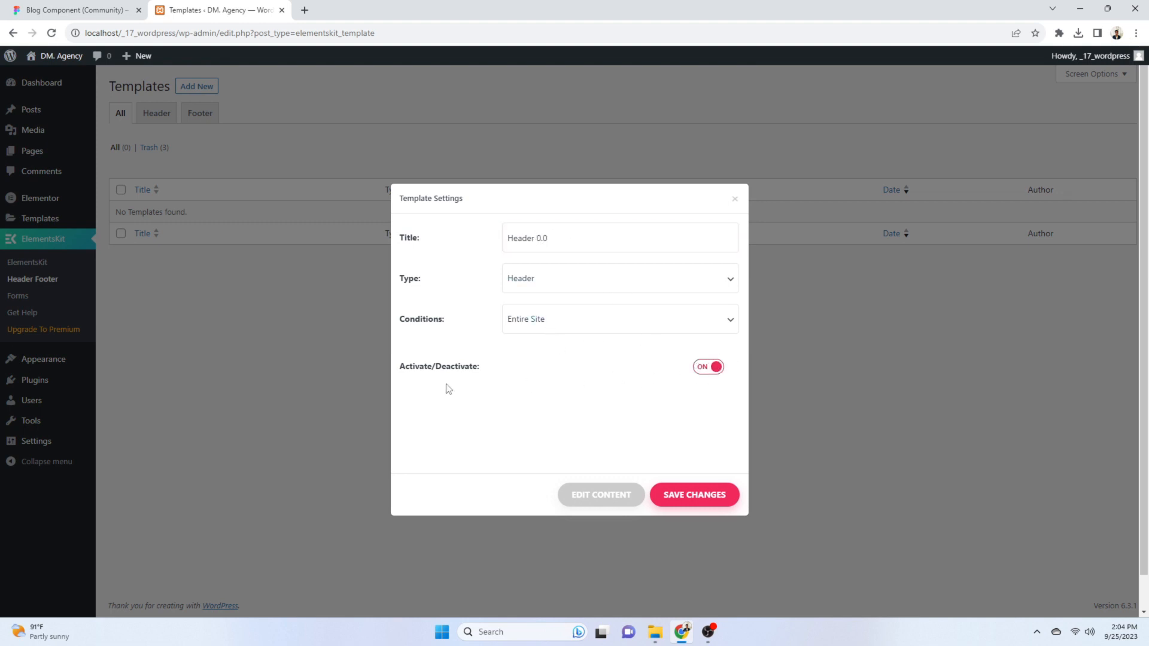
left_click(677, 506)
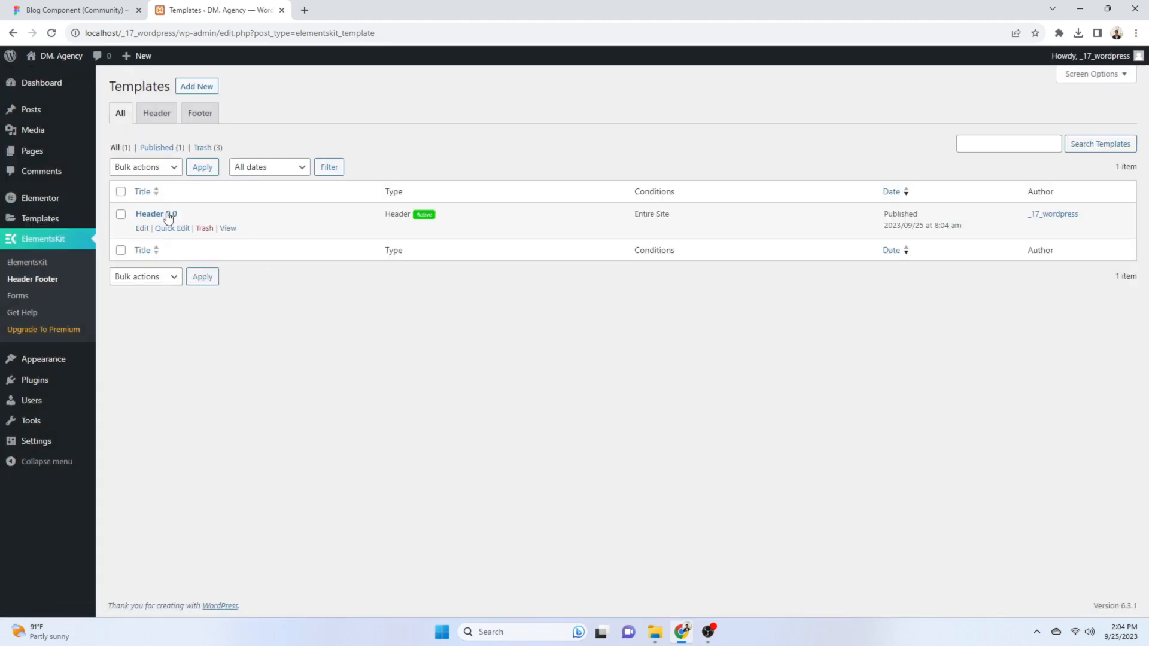
left_click(162, 215)
left_click(588, 486)
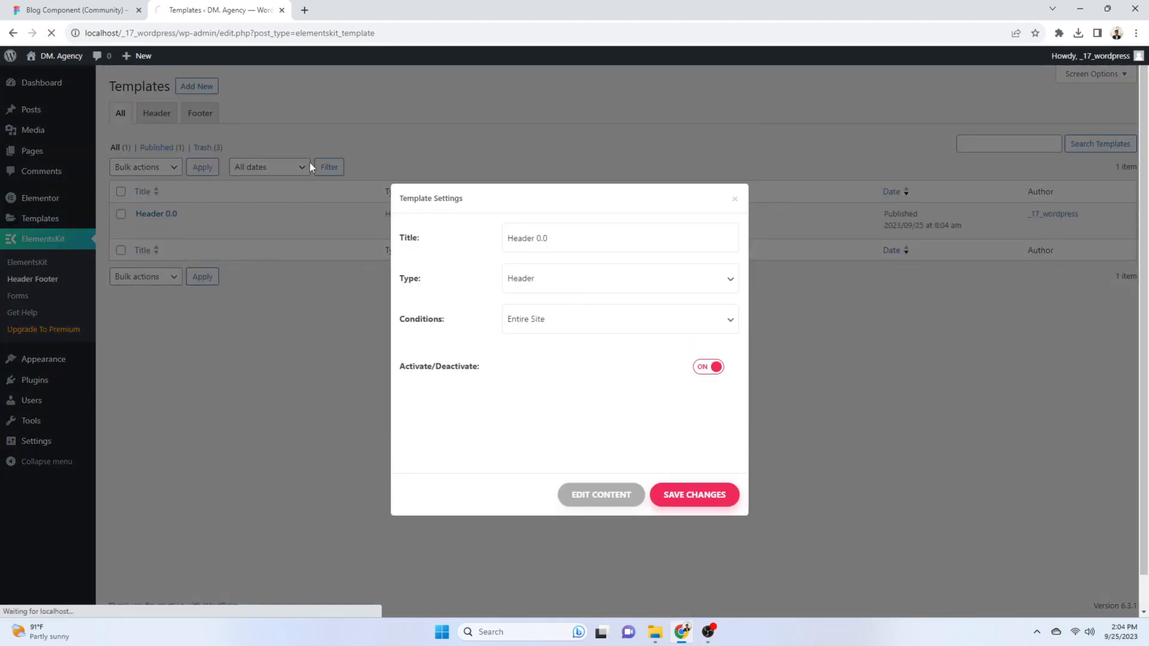
Switch to Figma and export the JUICEDAILY logo group from the header as a 4x PNG
left_click(118, 10)
left_click(295, 192, "ctrl")
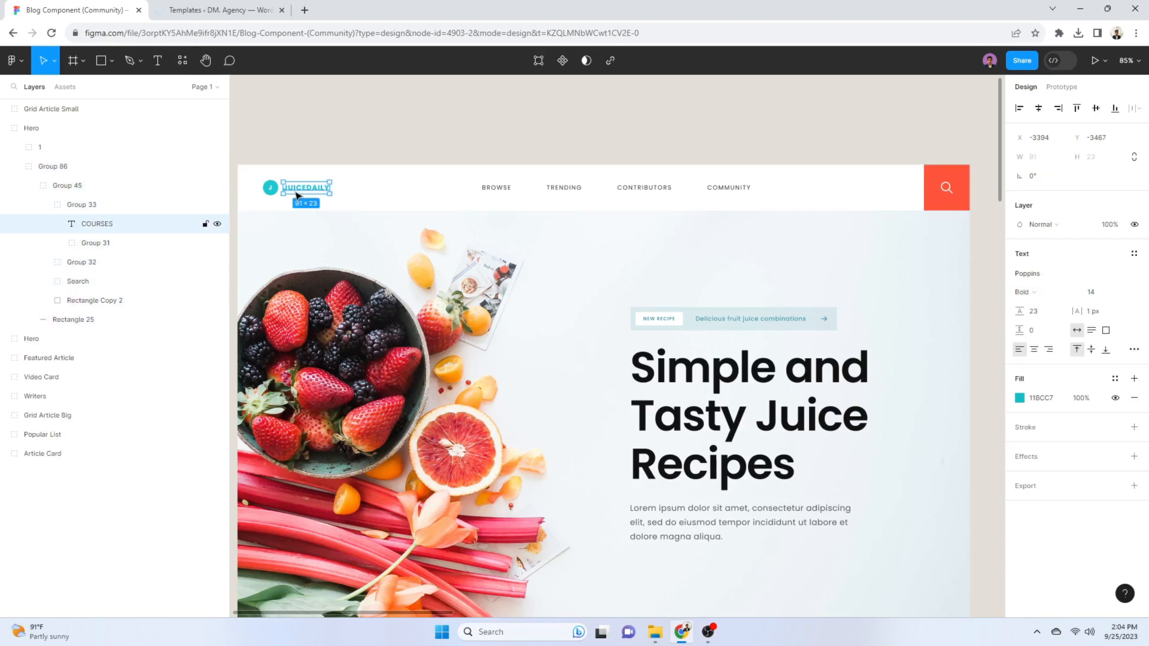
left_click_drag(262, 177, 338, 195)
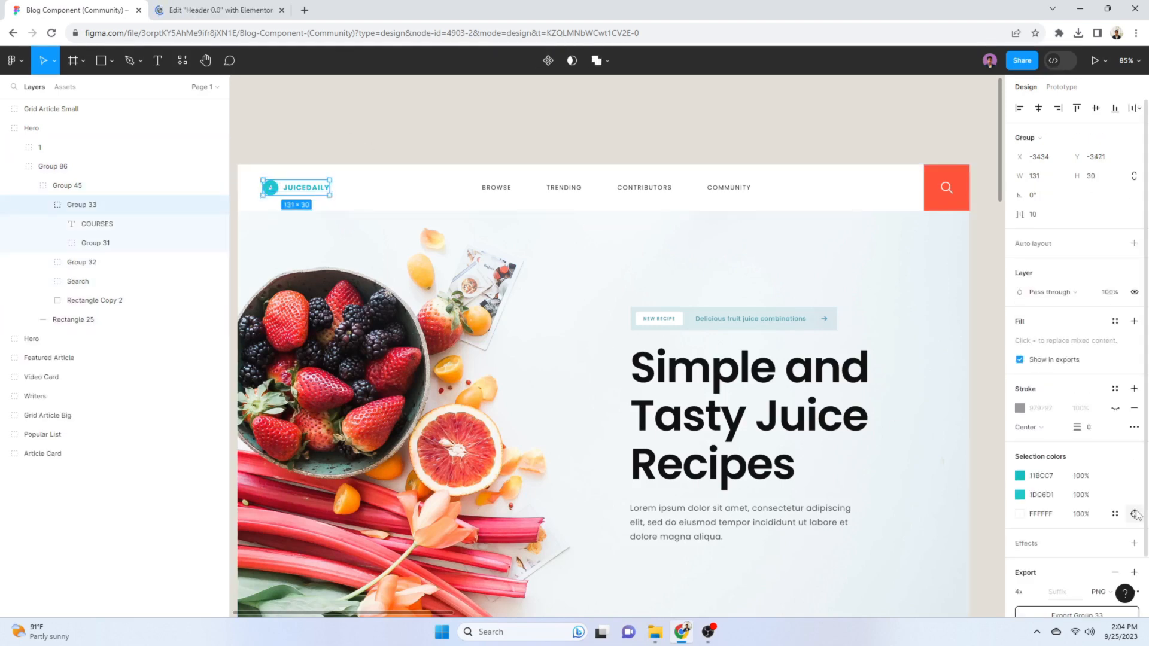
scroll(1129, 539, "down", 2)
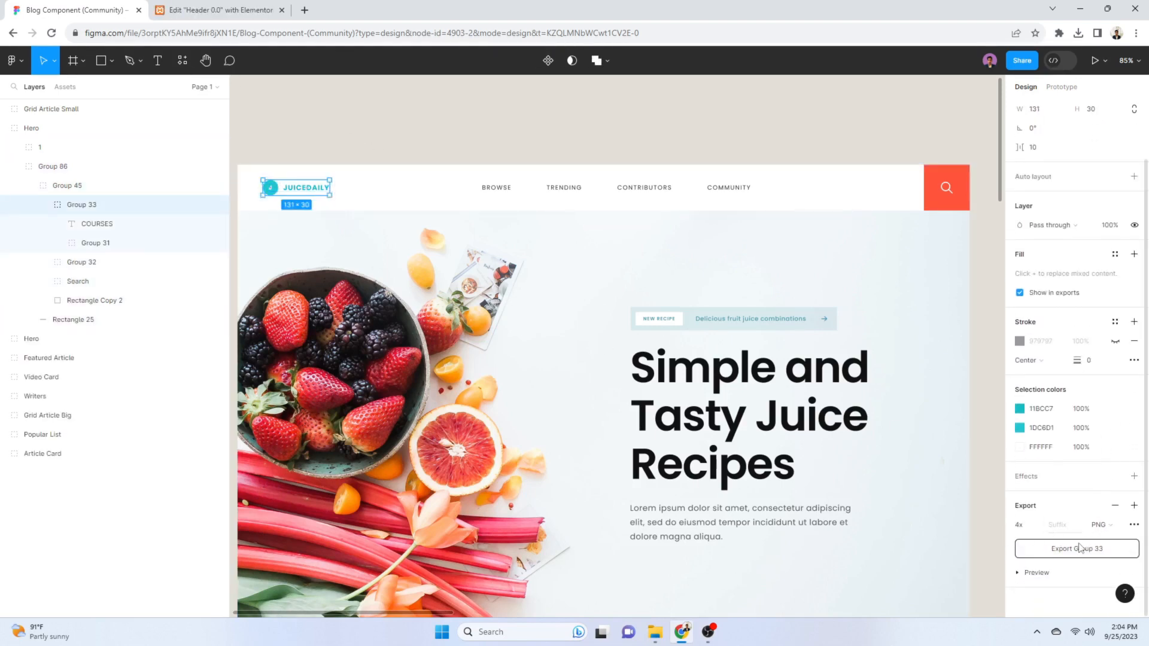
left_click(1038, 526)
left_click(1033, 526)
left_click(1059, 548)
left_click(952, 71)
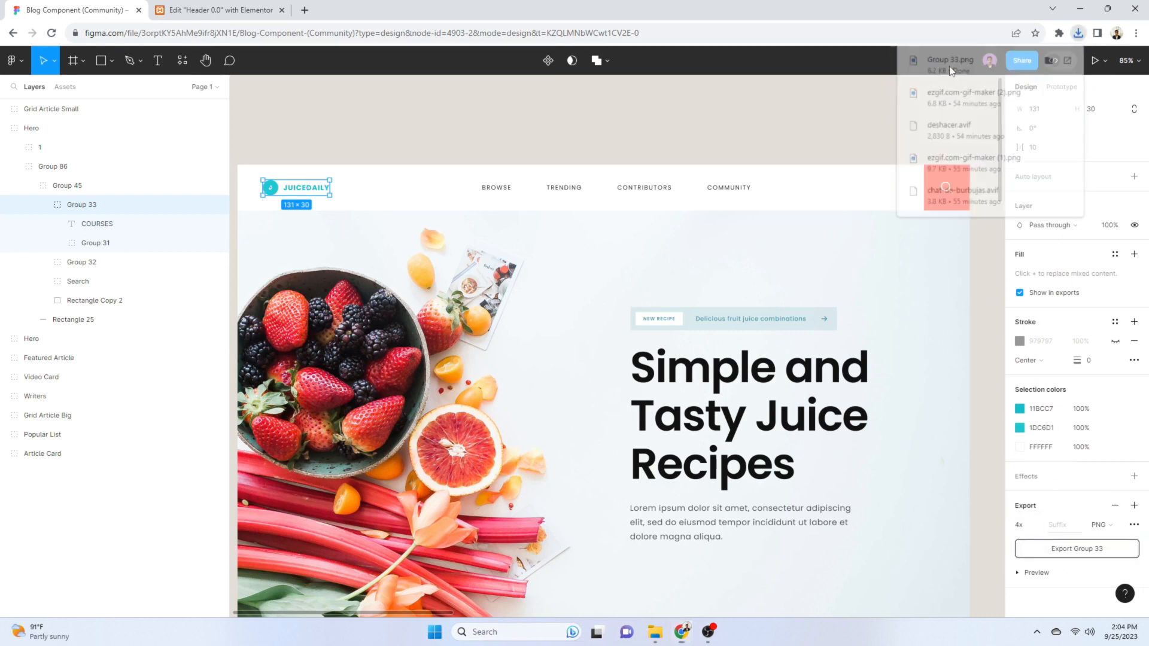
left_click(894, 128)
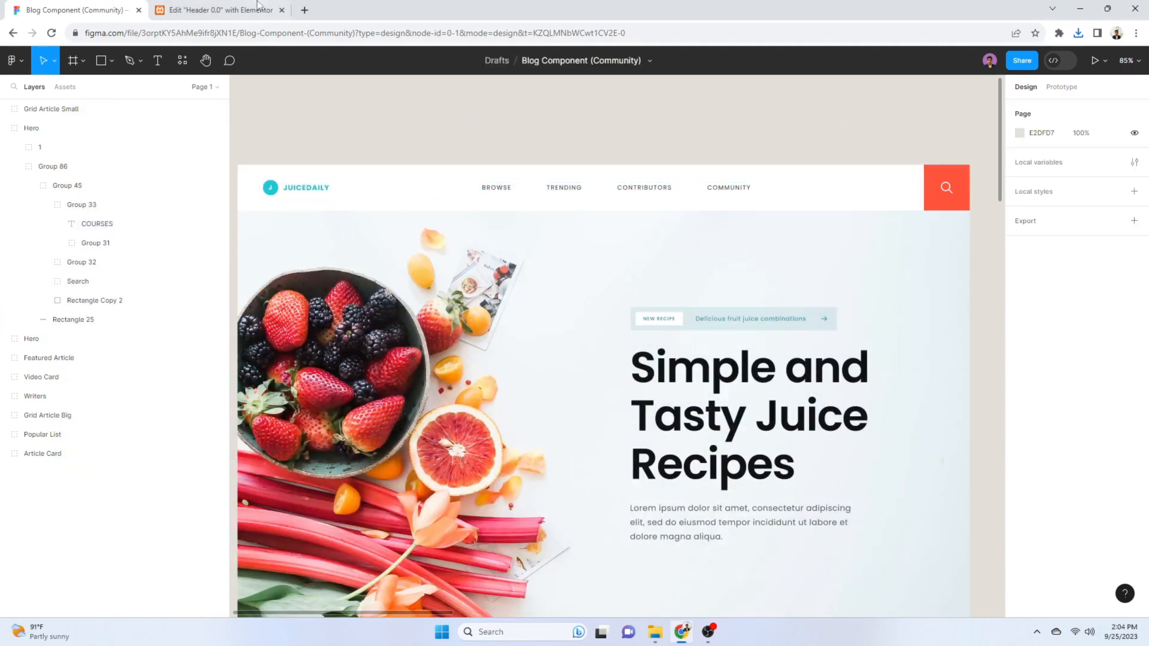
In the Elementor tab, add a three-column container with a wide middle column and set its content width to Full Width
left_click(238, 9)
left_click(639, 148)
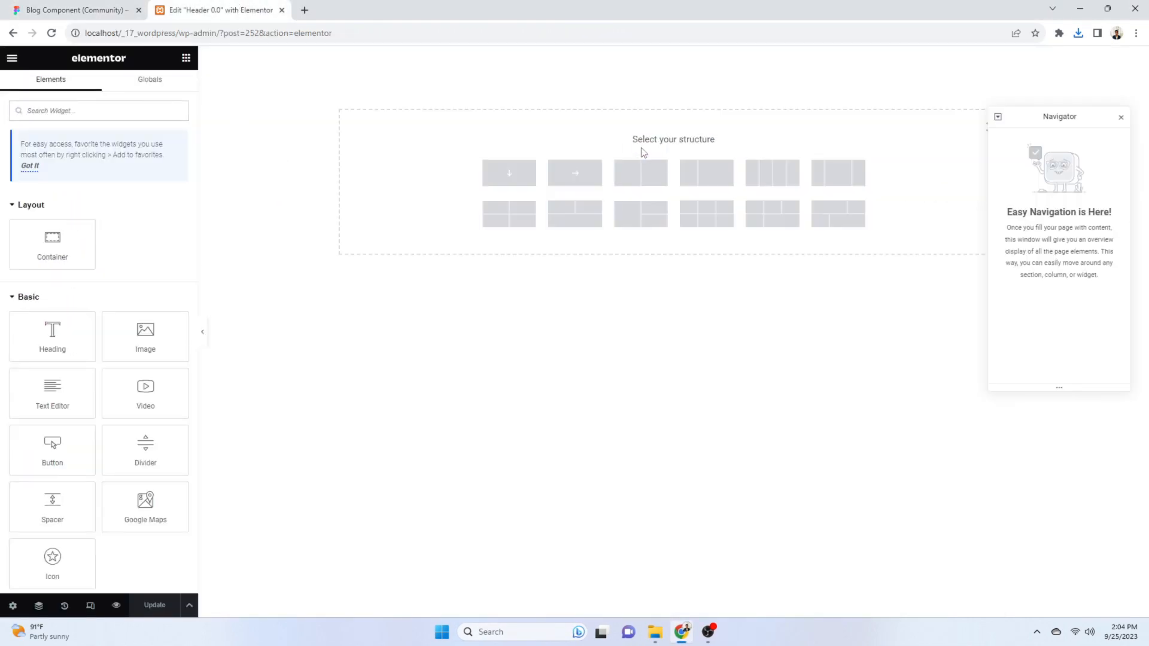
left_click(833, 180)
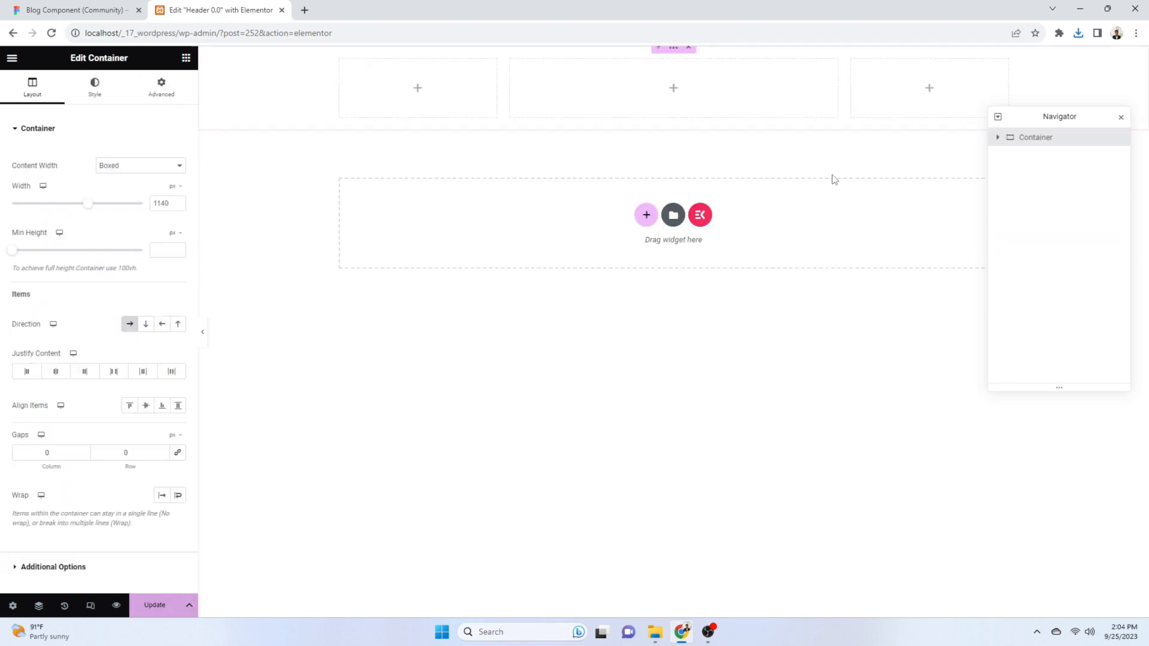
left_click(137, 168)
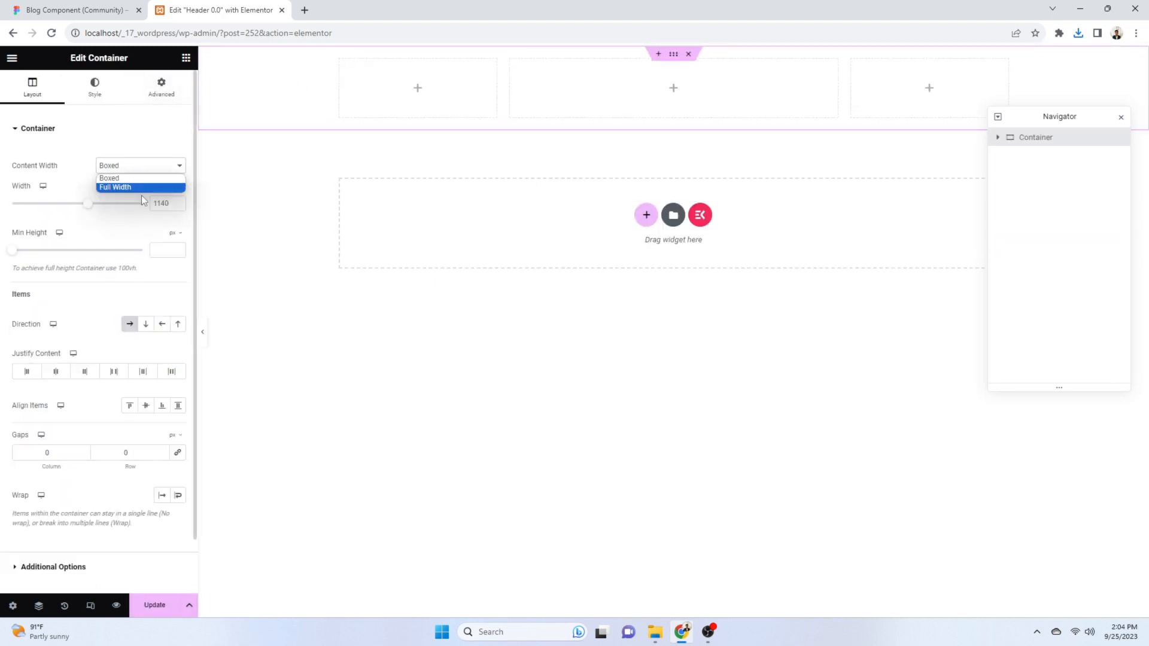
left_click(144, 189)
Compare the layout with the Figma header design and set the outer container's padding to 0 on all sides
left_click(119, 10)
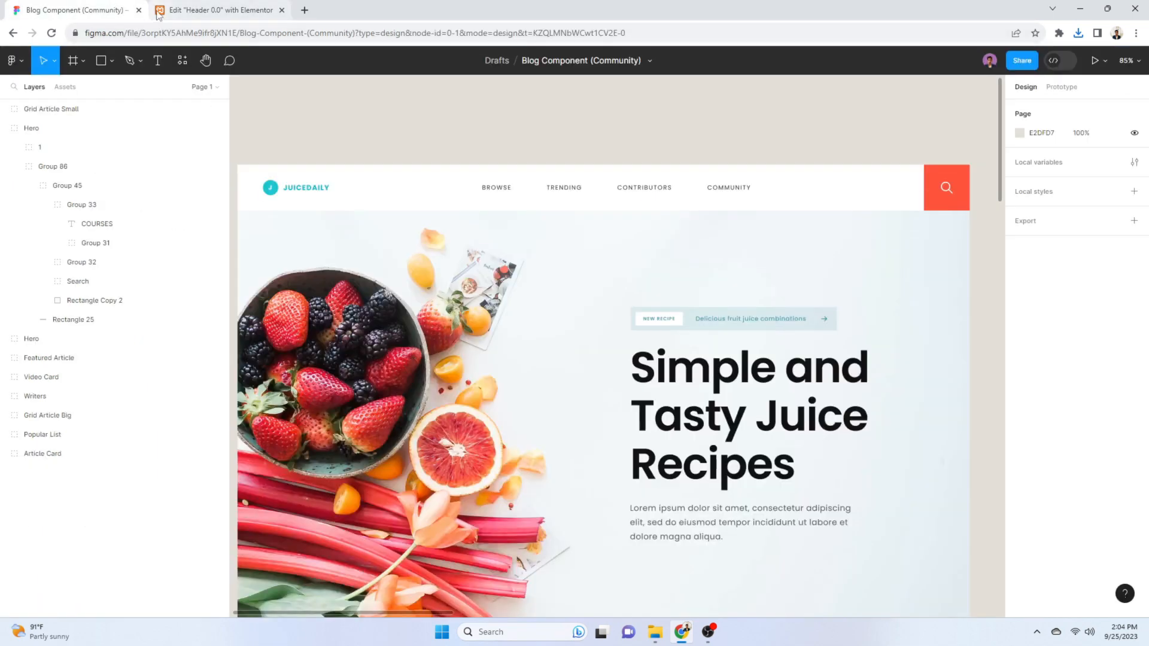
left_click(191, 5)
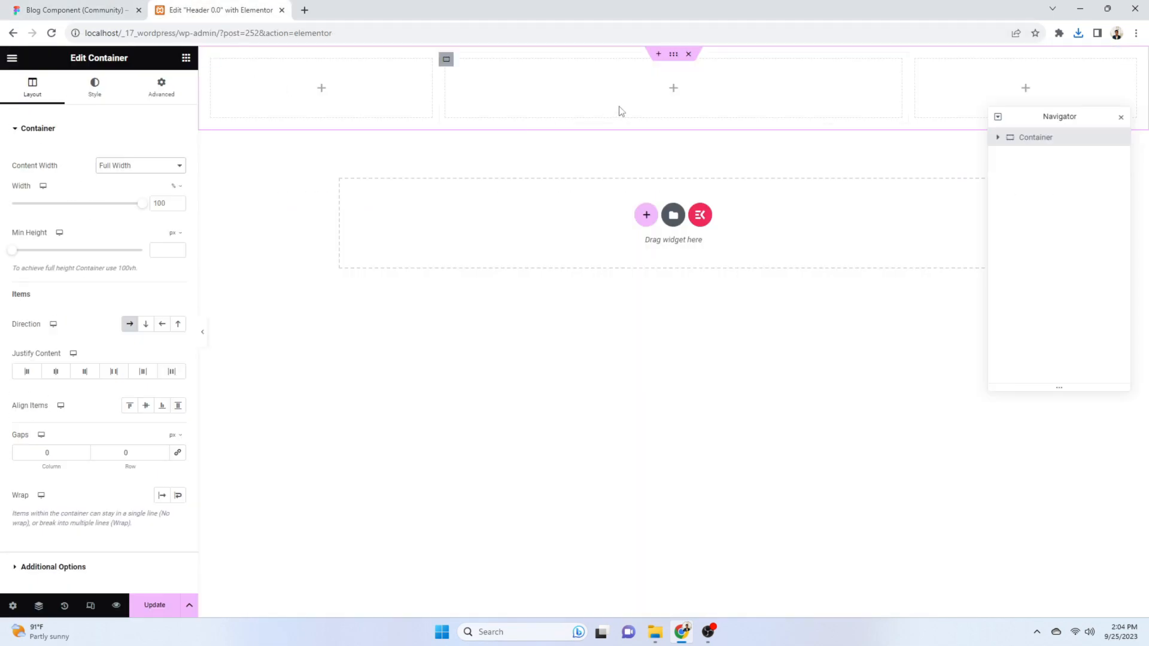
left_click(121, 5)
left_click(219, 7)
left_click(98, 8)
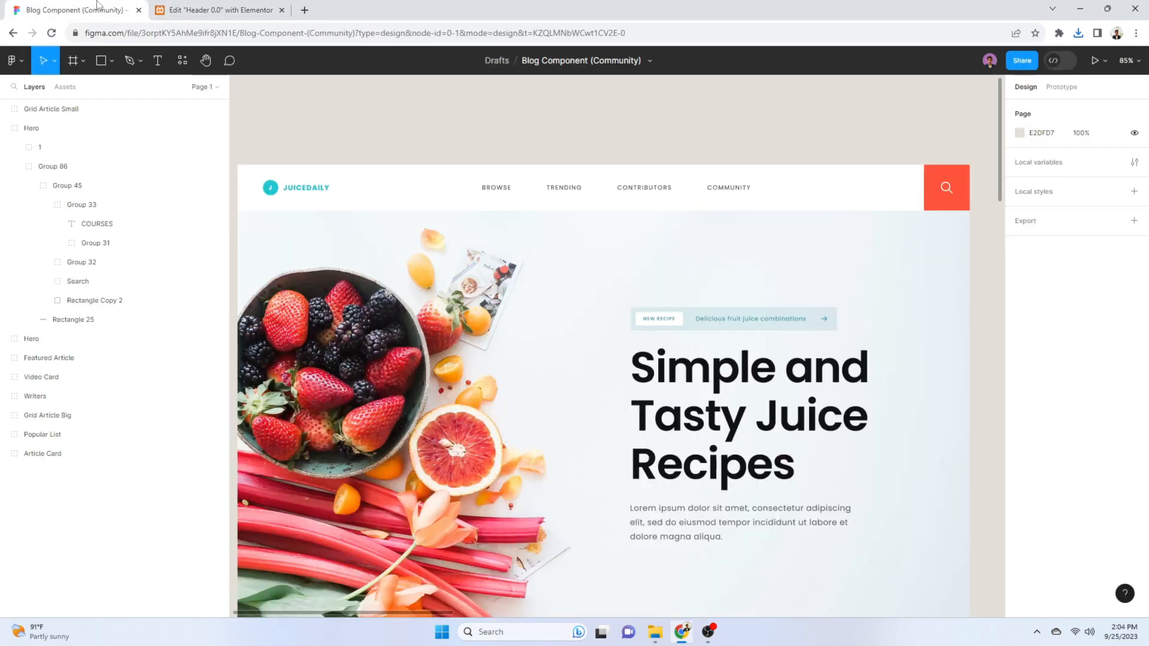
left_click(232, 5)
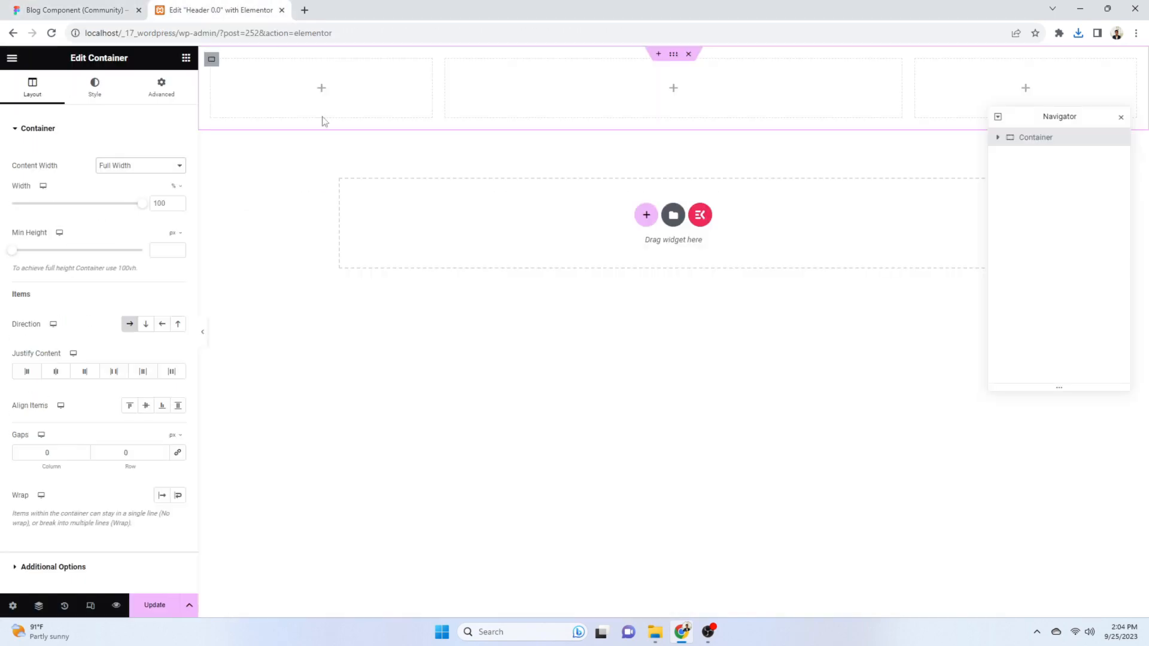
left_click(162, 89)
left_click(177, 219)
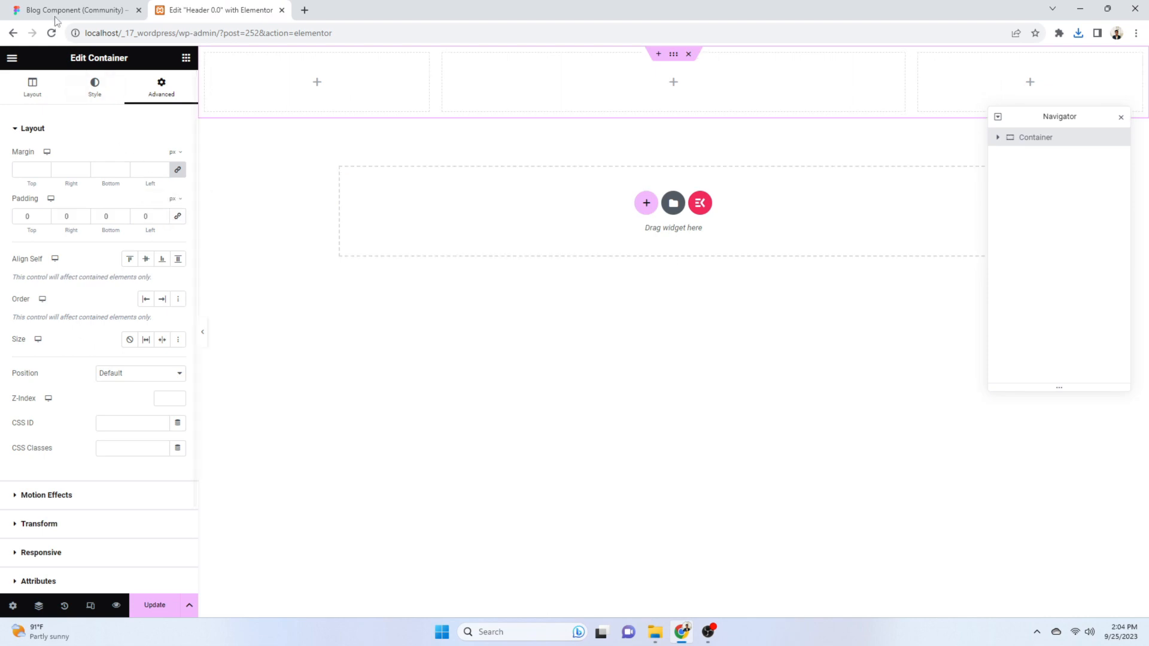
Set the first column's width to 20% and remove its padding
left_click(78, 10)
left_click(186, 12)
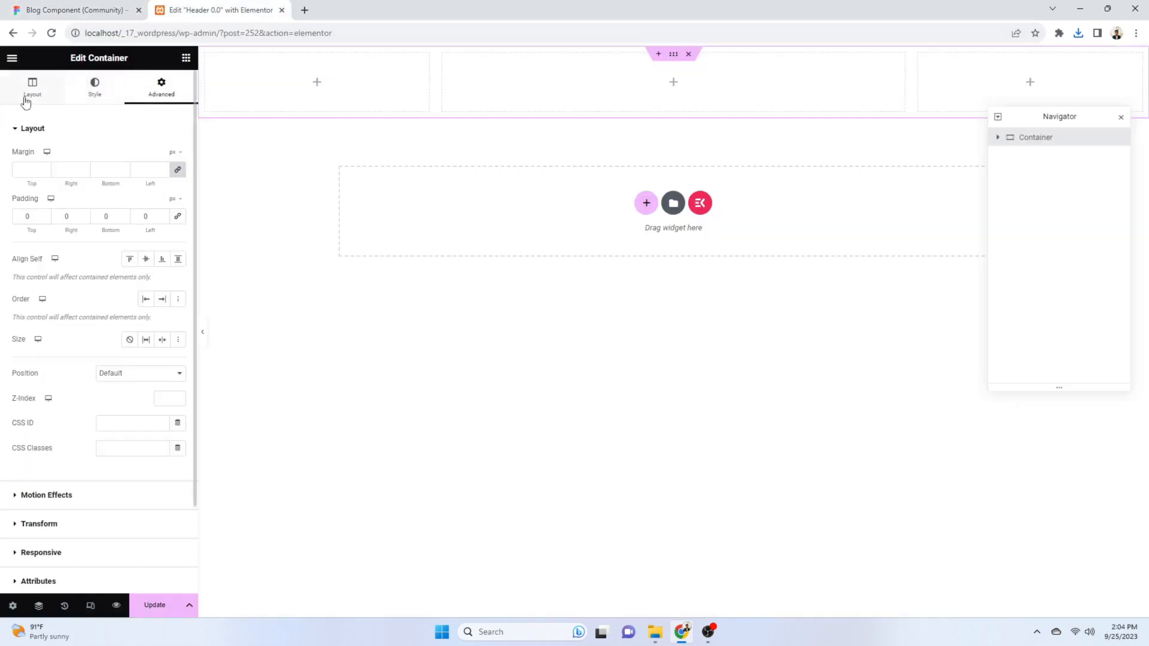
left_click(25, 99)
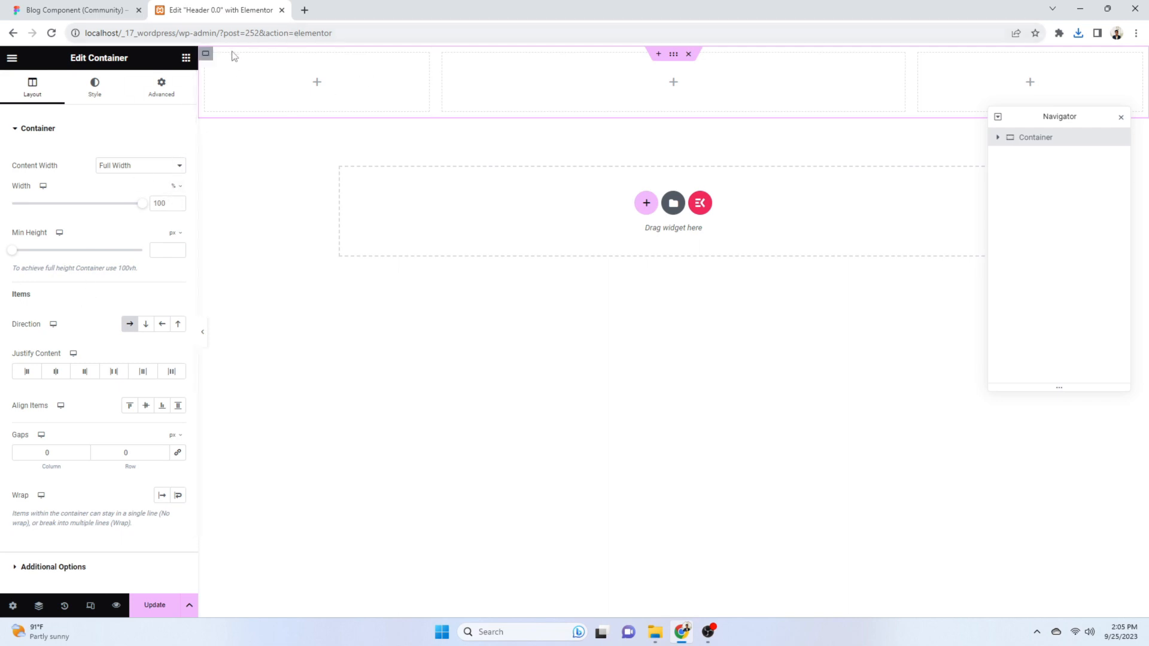
left_click(205, 55)
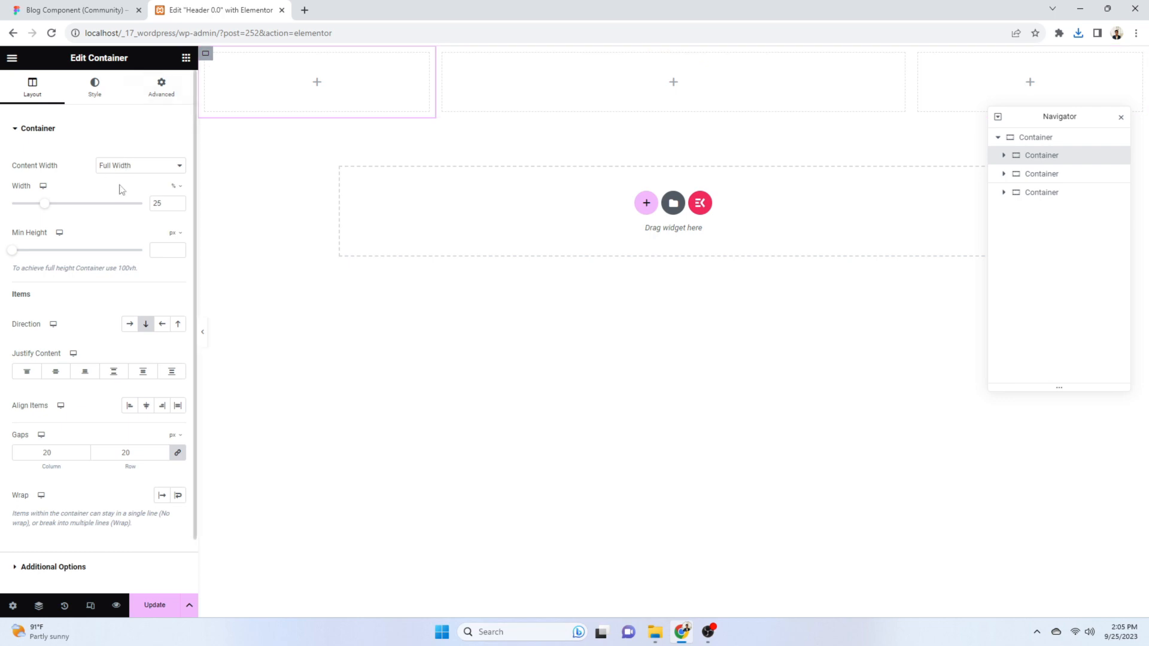
double_click(166, 205)
type("0")
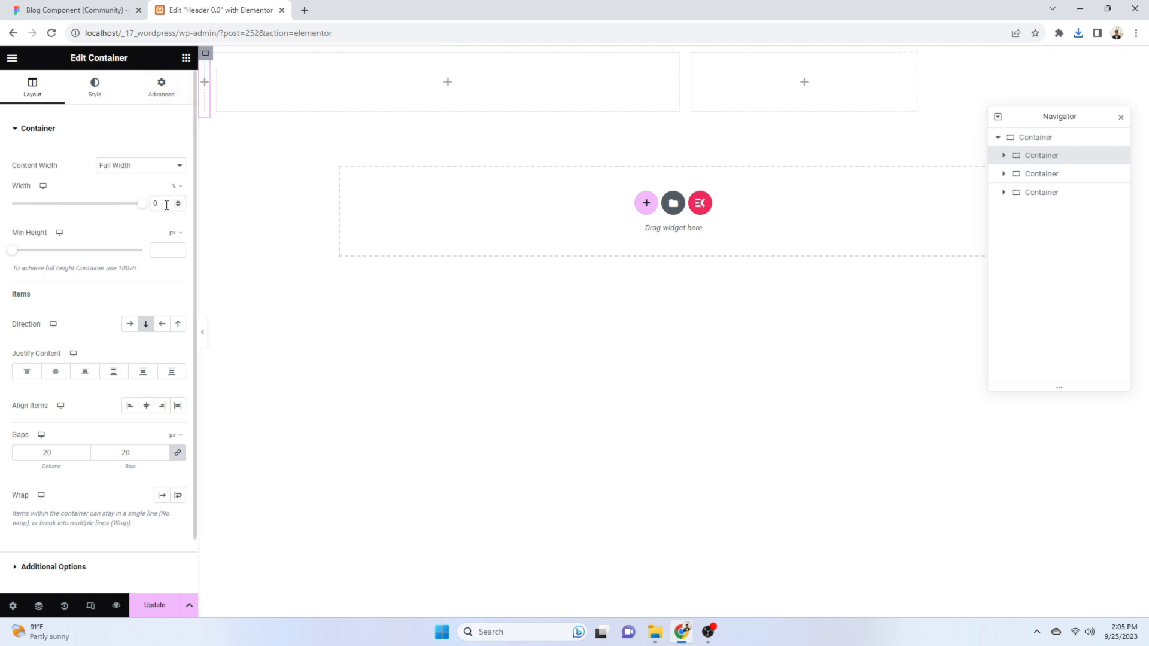
type("20")
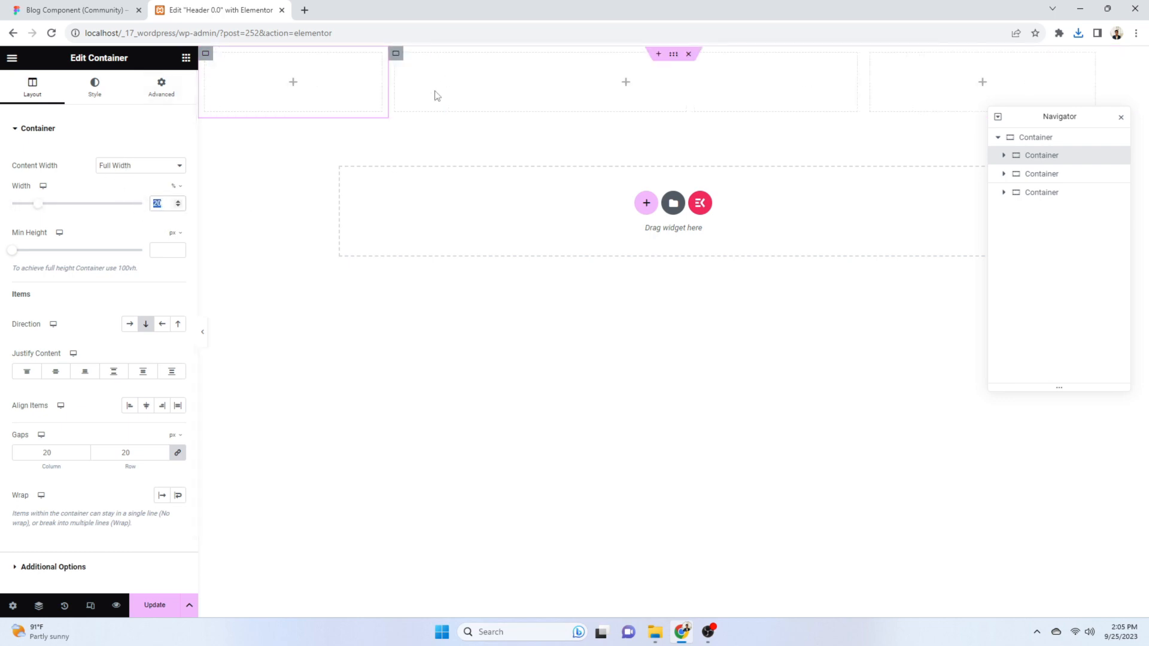
left_click(162, 88)
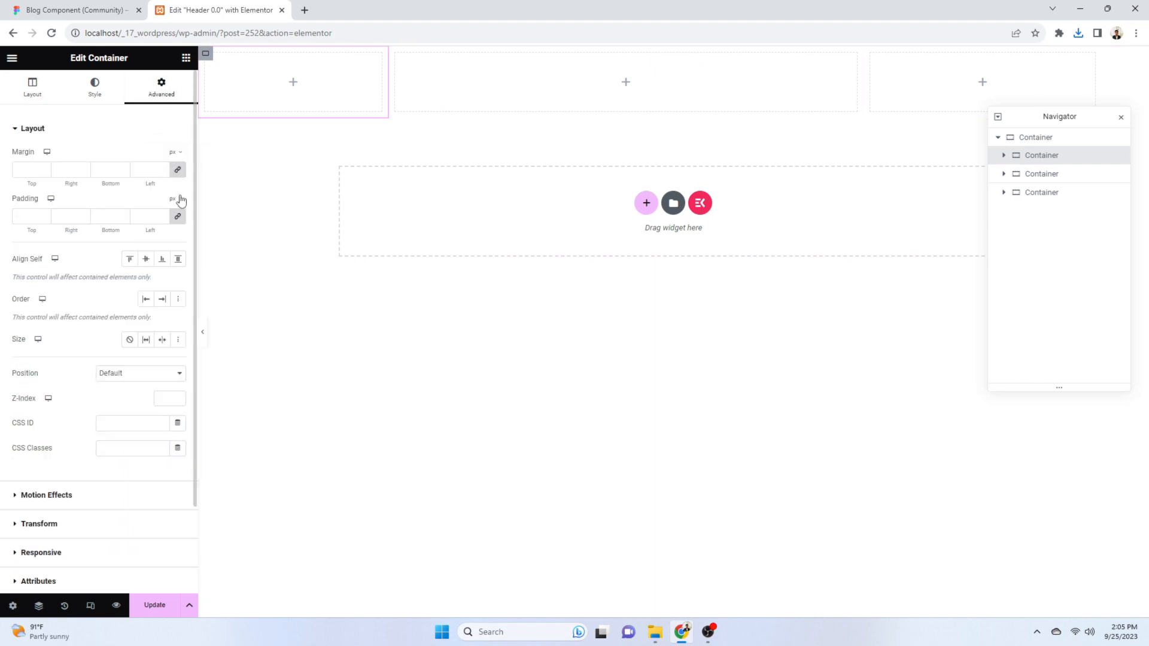
Set the middle column's width to 80% and the third column's width to 20%
left_click(396, 54)
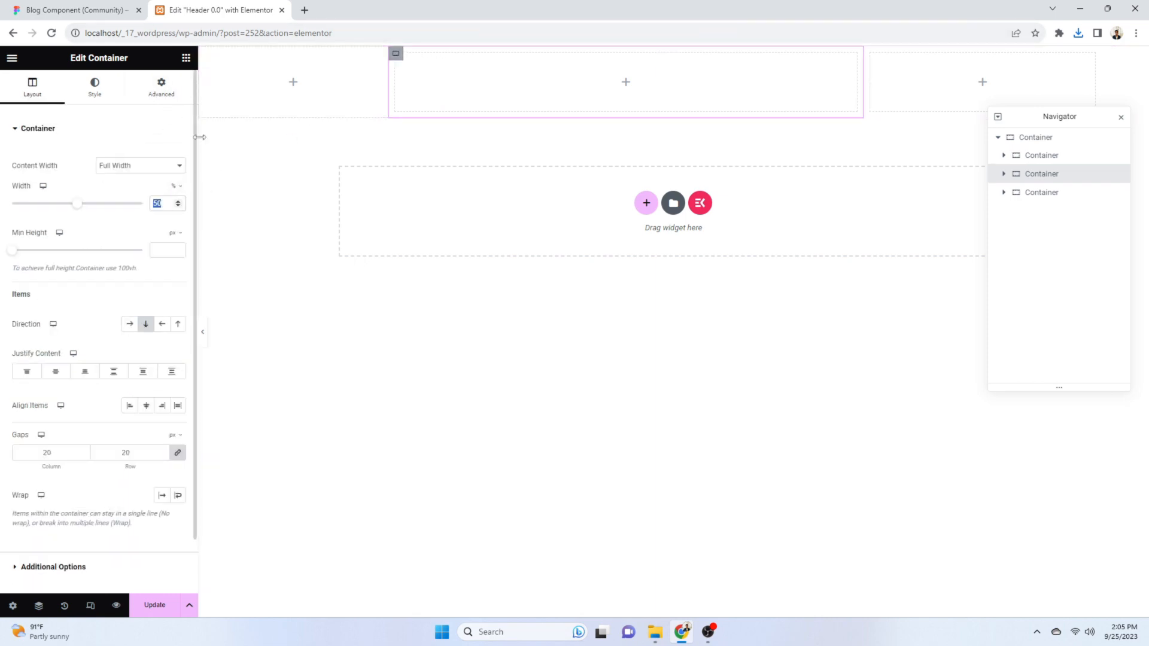
type("80")
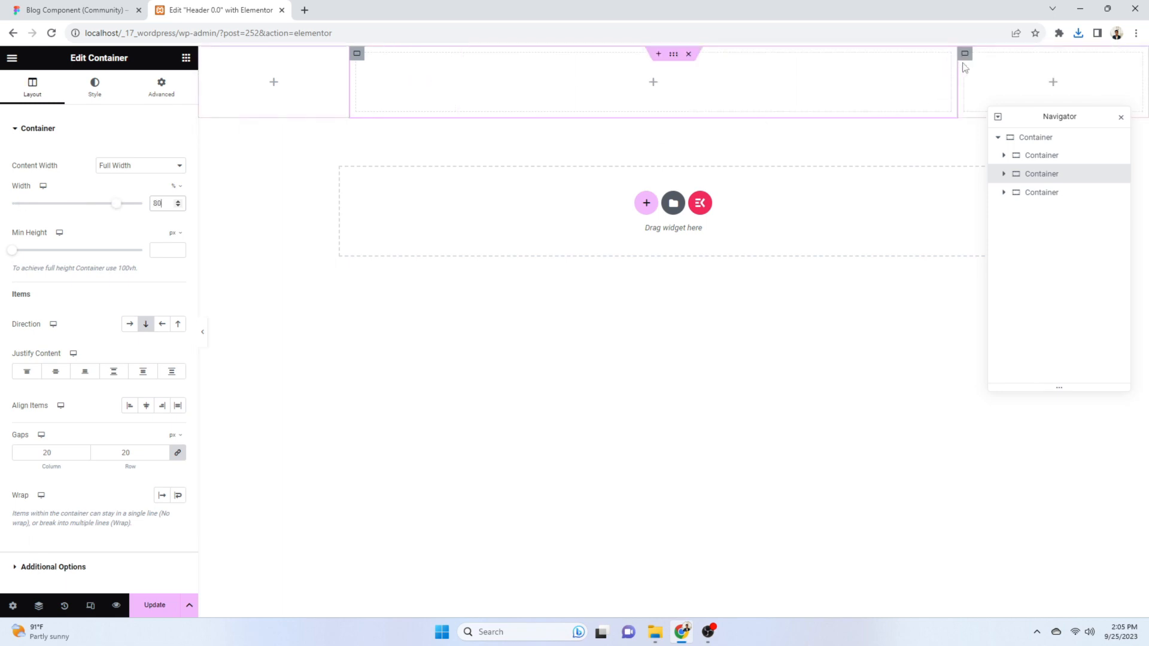
left_click(965, 55)
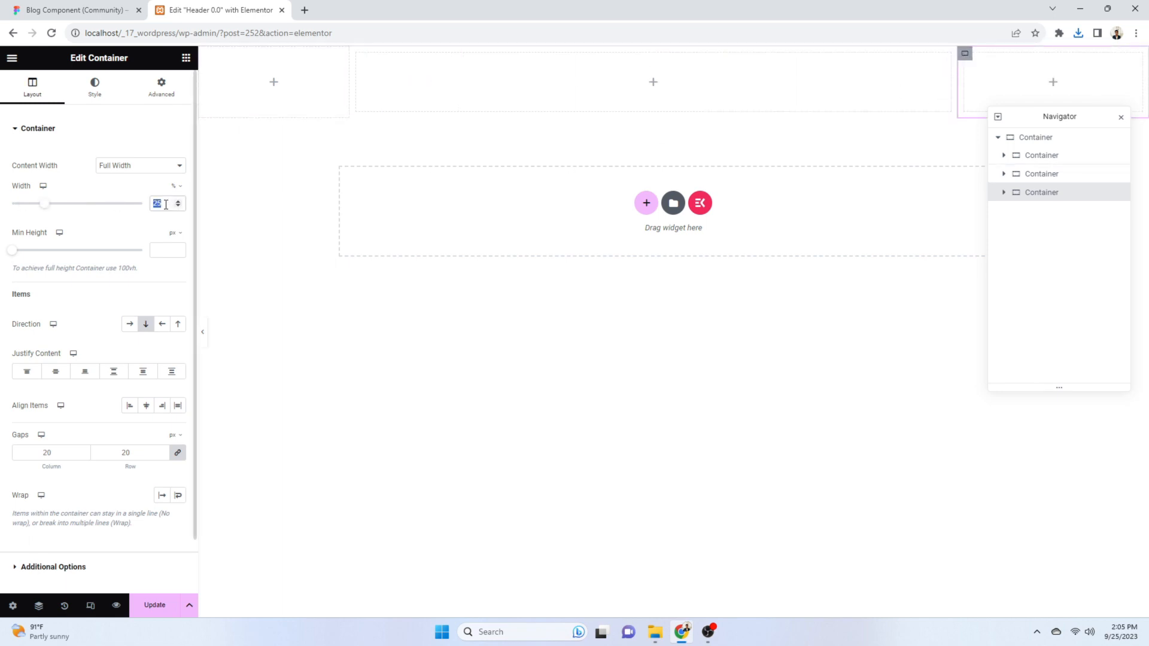
type("20")
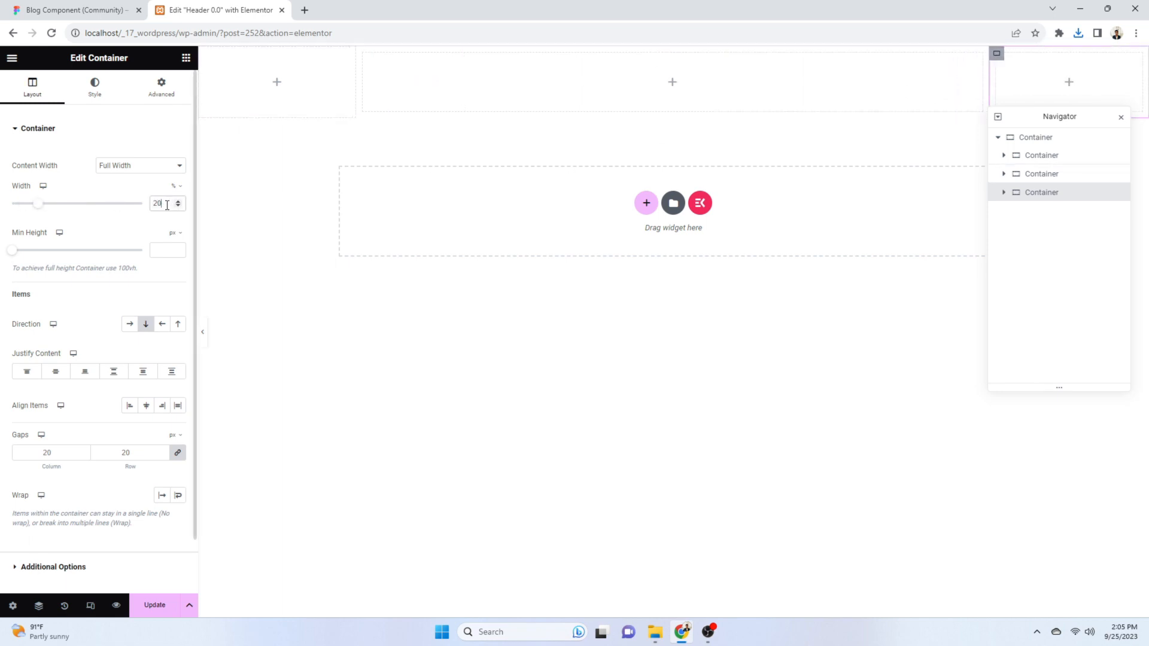
Set the third column's margin and padding to 0, and the middle column's padding to 0
left_click(162, 90)
left_click(177, 216)
left_click(177, 169)
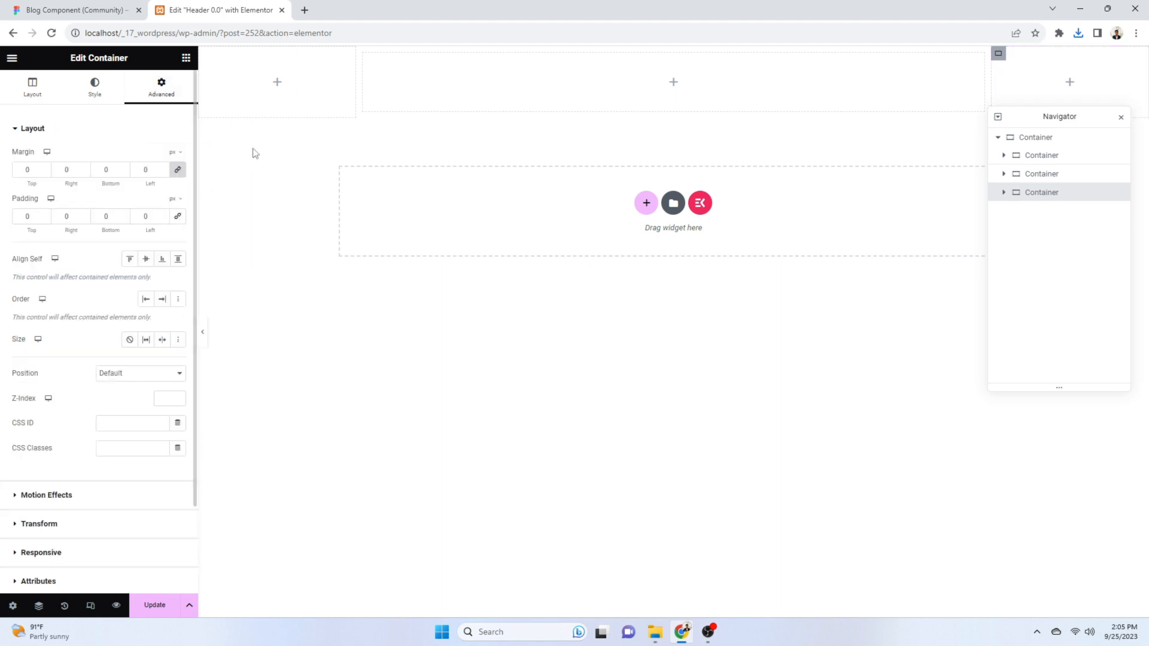
left_click(365, 55)
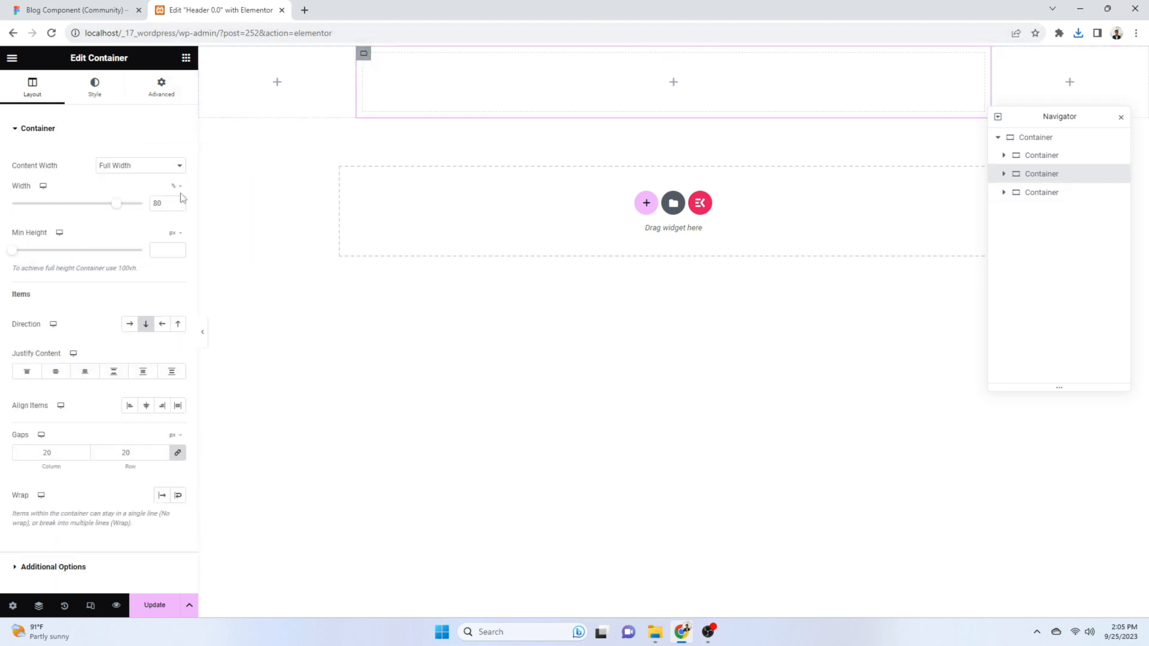
left_click(161, 90)
left_click(177, 216)
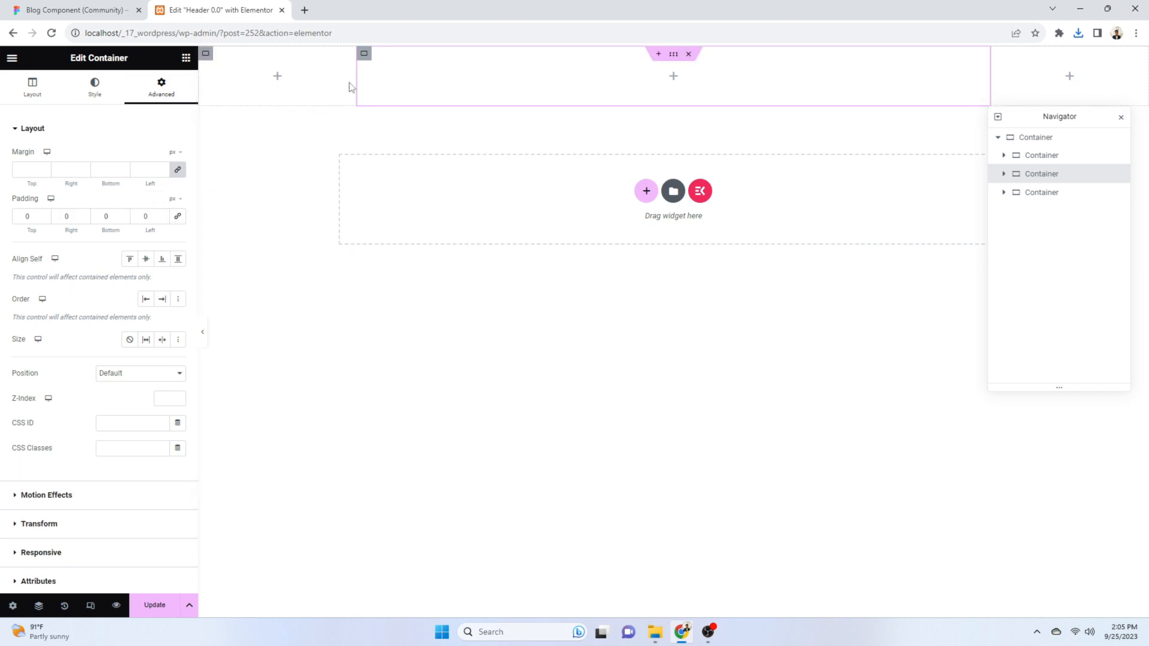
Add an Image widget to the first column and fill it with the uploaded logo file Group 33.png
left_click(187, 58)
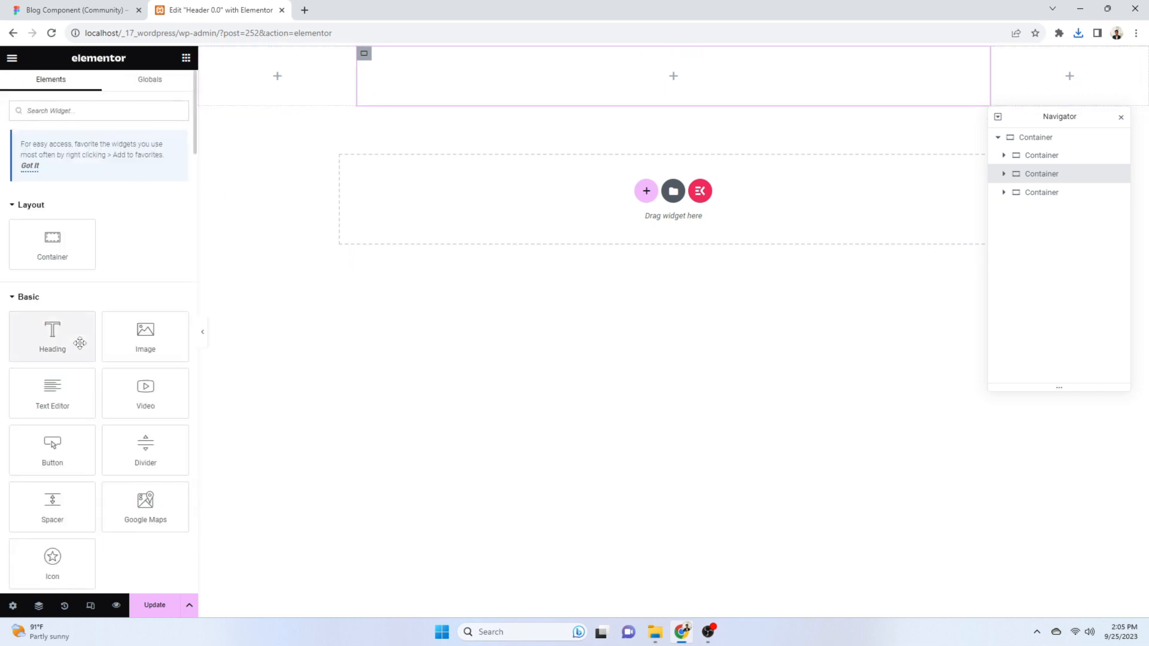
left_click_drag(144, 336, 279, 67)
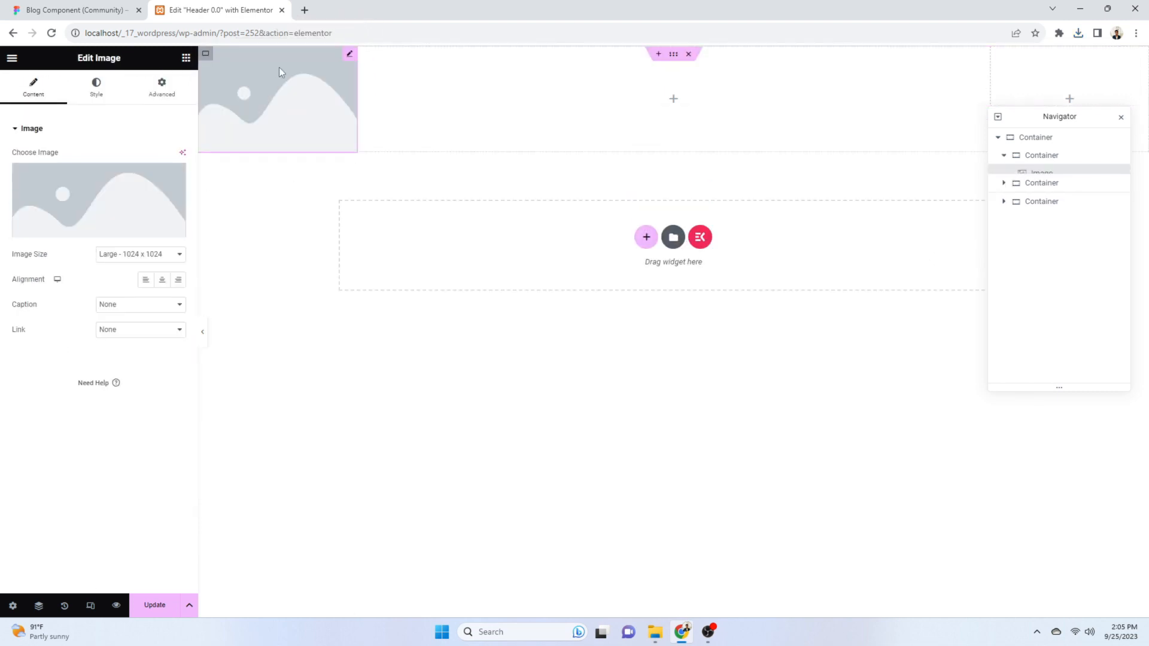
left_click(91, 181)
left_click(178, 110)
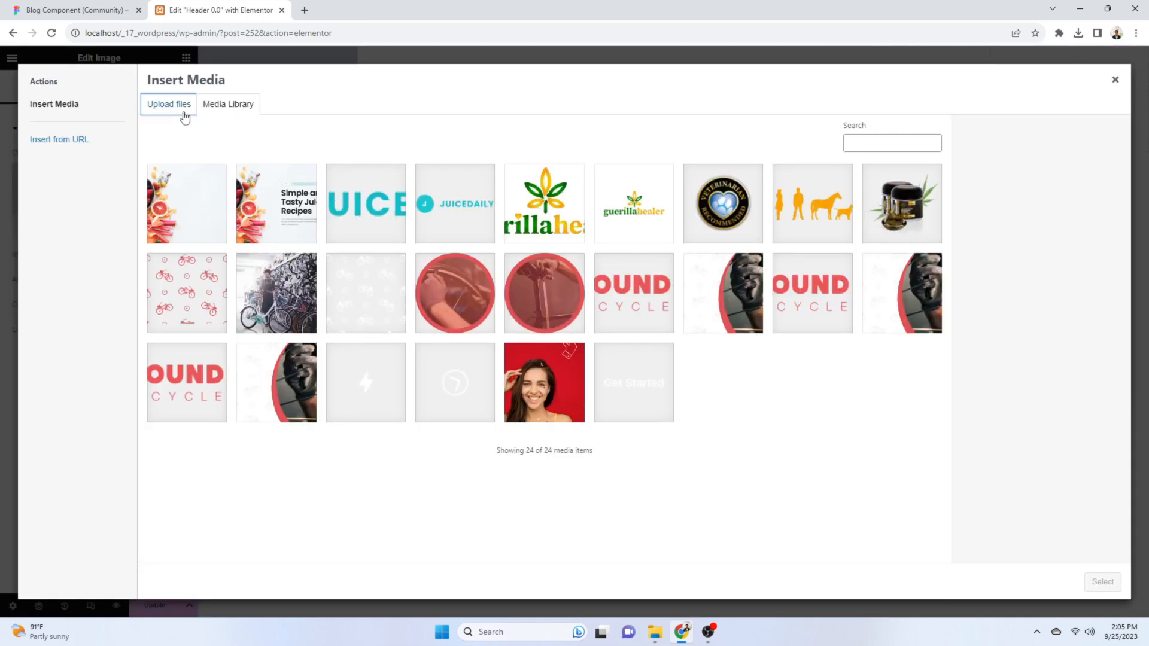
left_click(602, 303)
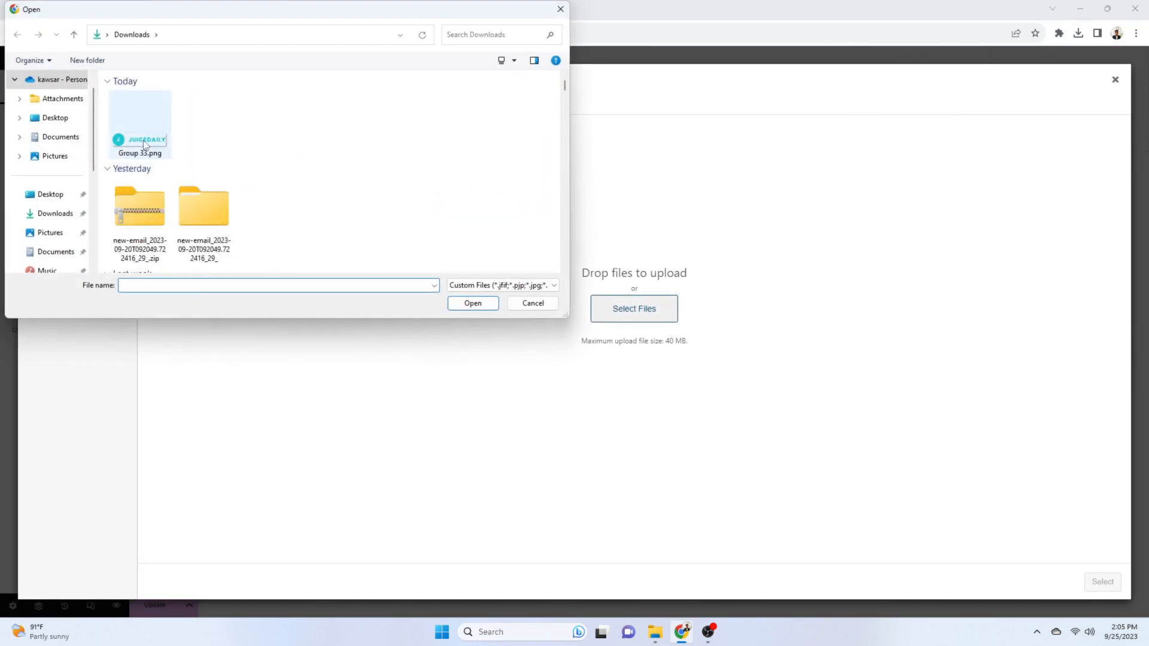
double_click(144, 144)
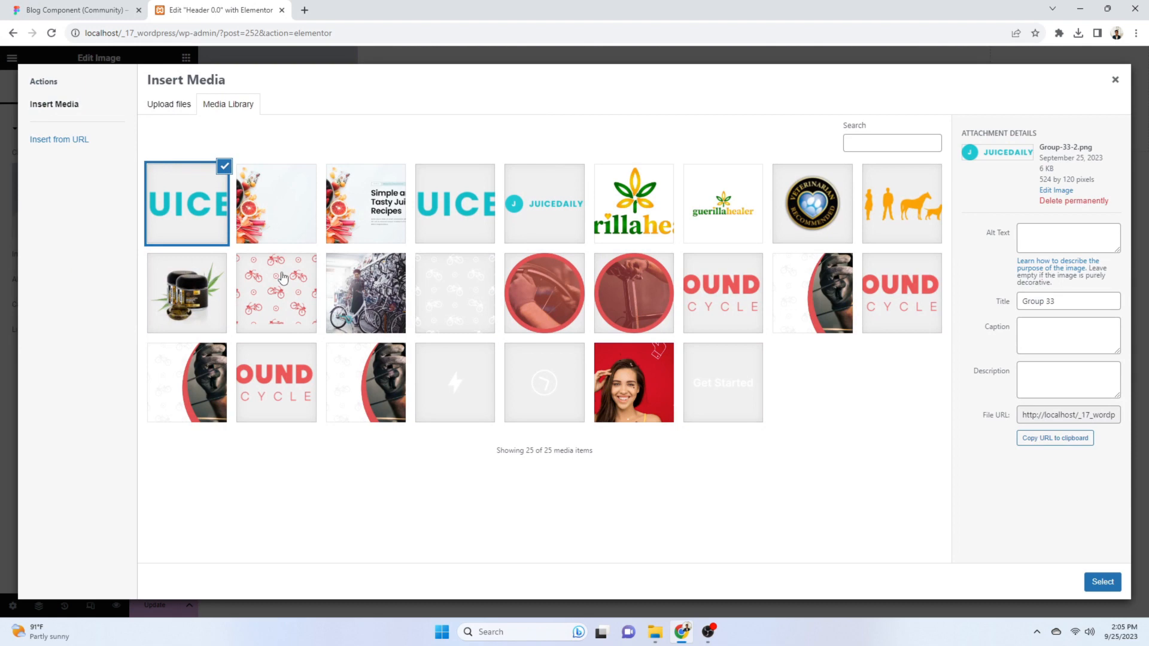
left_click(1103, 588)
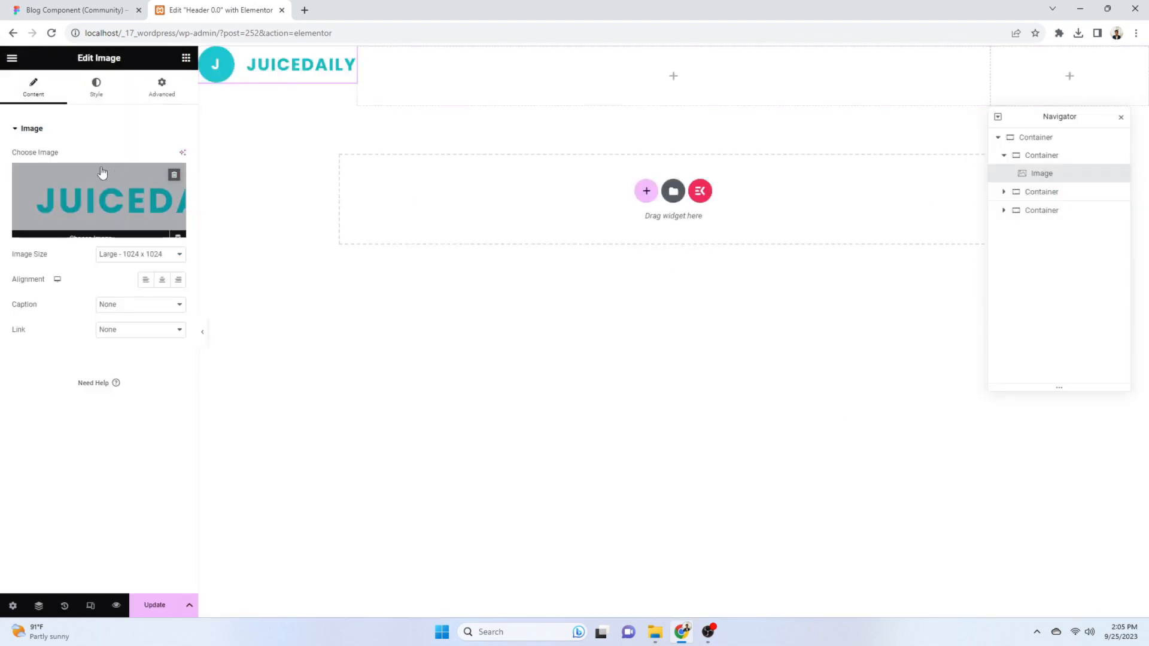
Set the logo column's content justification to Center and its item alignment to Start
left_click(205, 55)
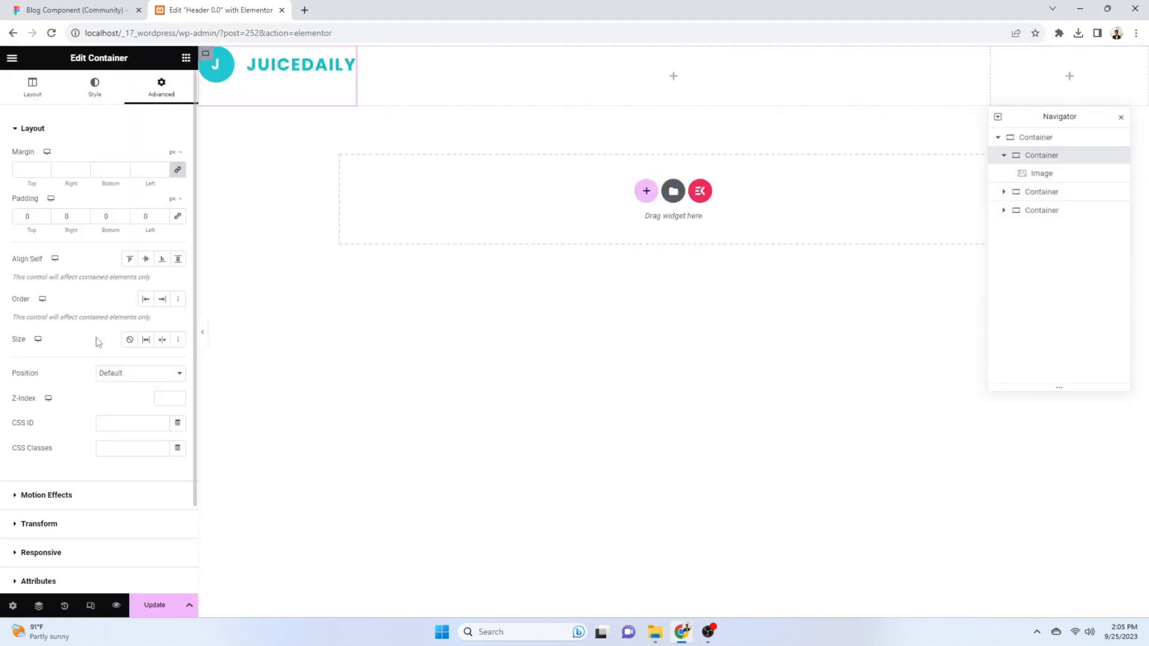
left_click(40, 94)
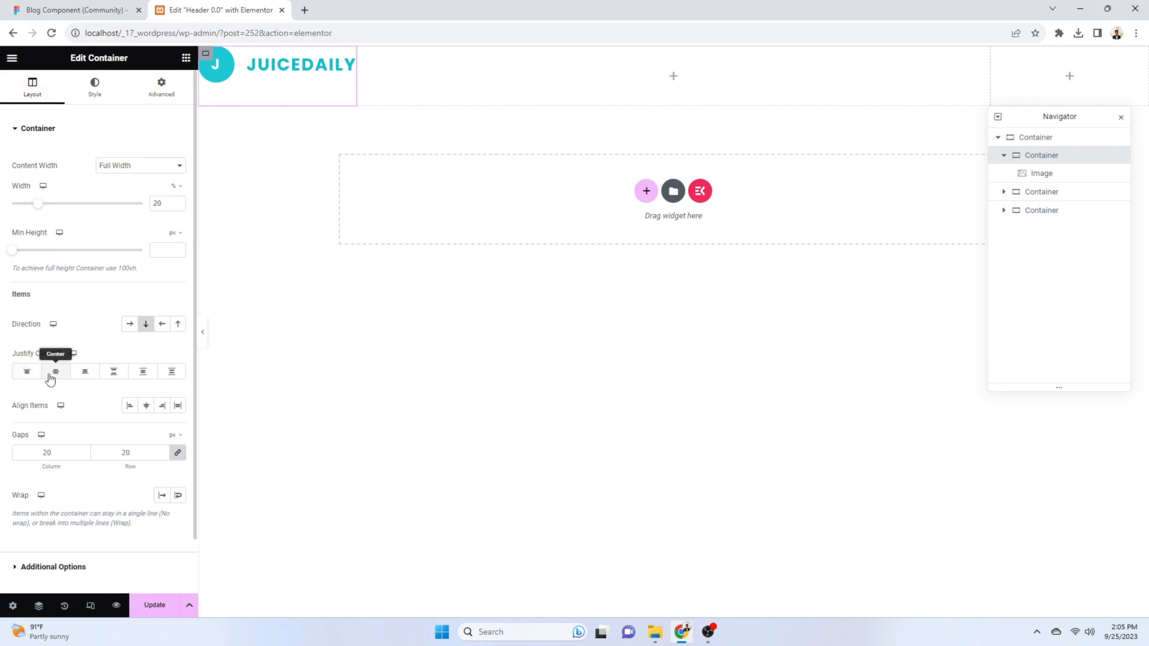
left_click(53, 376)
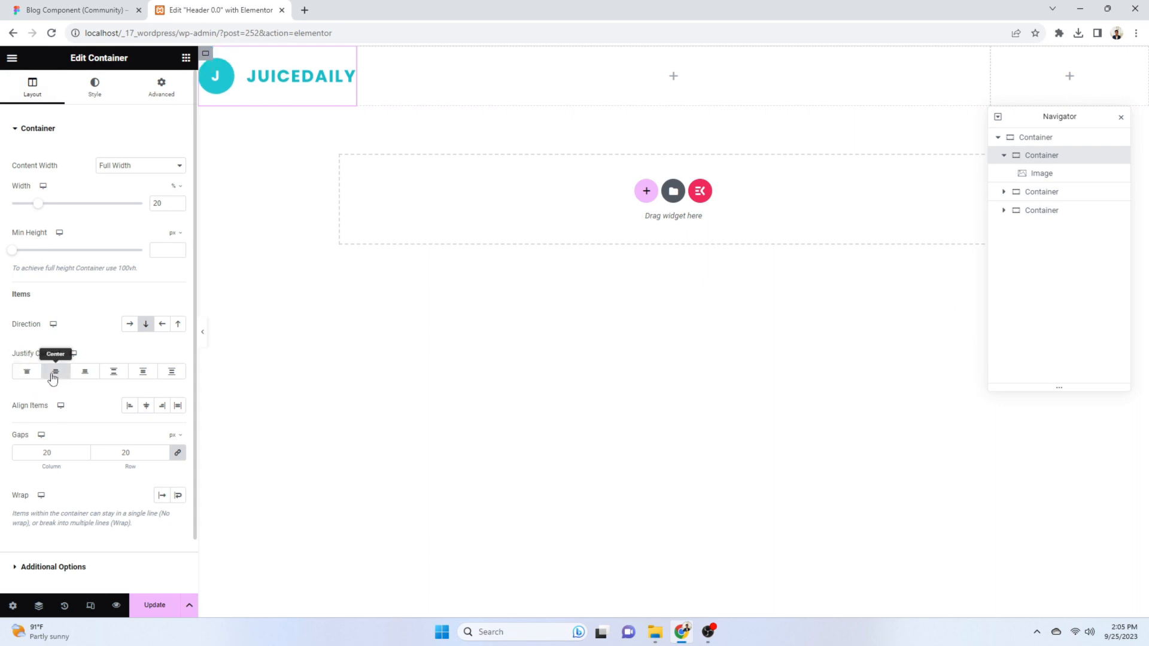
left_click(133, 407)
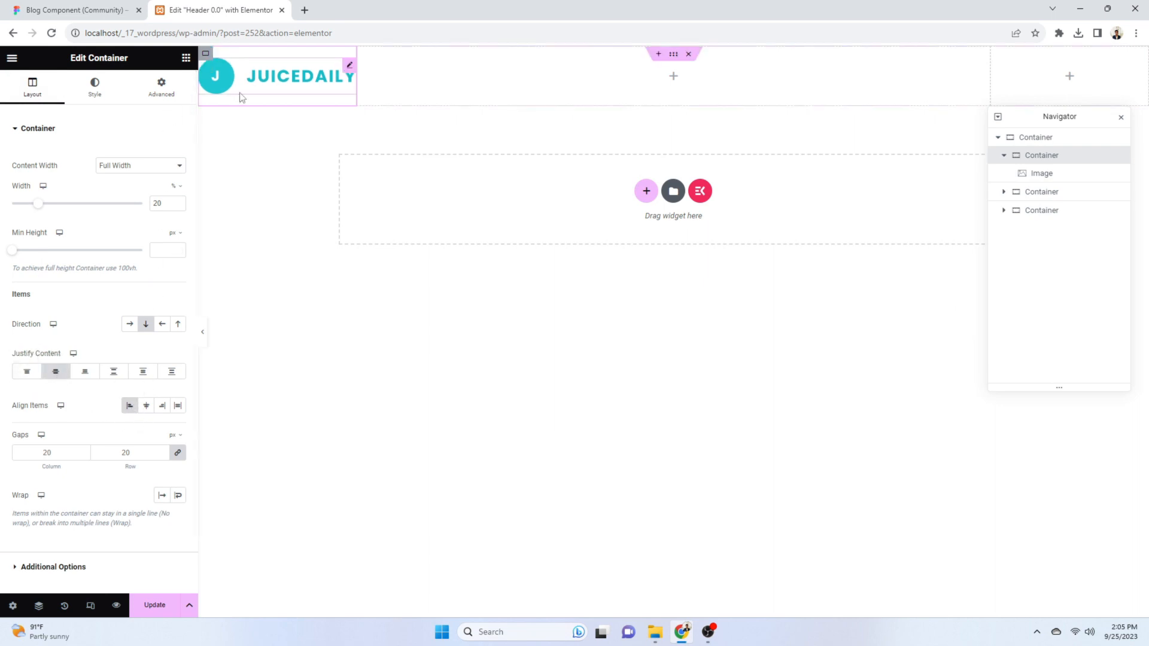
Set the logo column's left padding to 50 px, comparing the logo's offset with the Figma header design
left_click(162, 89)
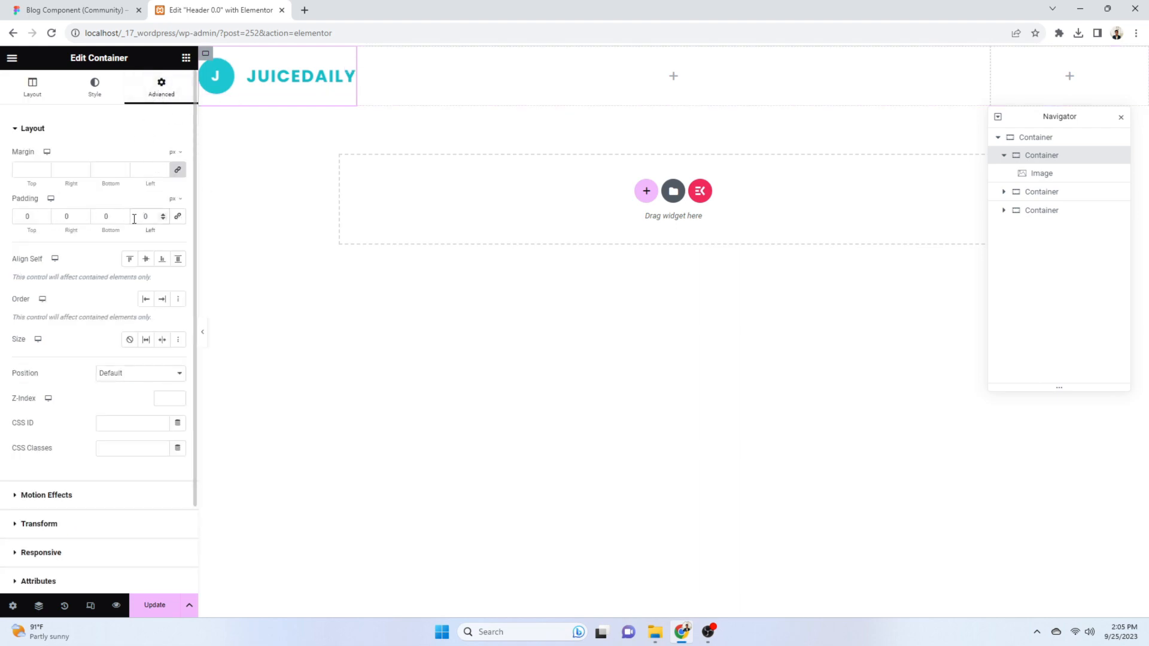
type("2")
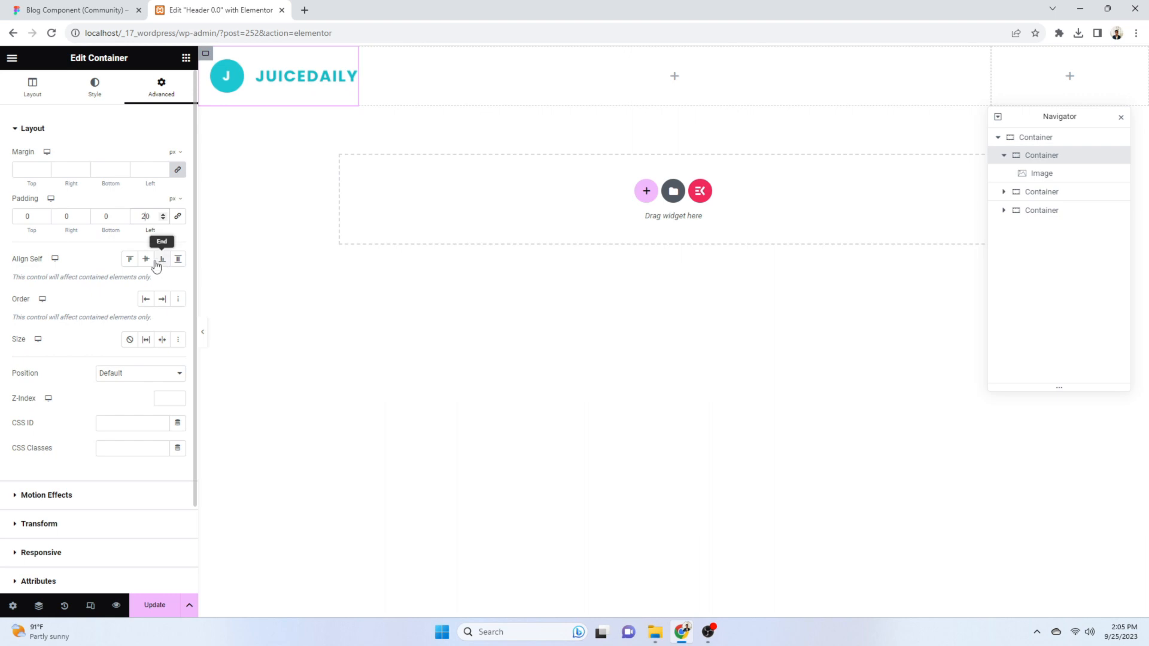
left_click(106, 8)
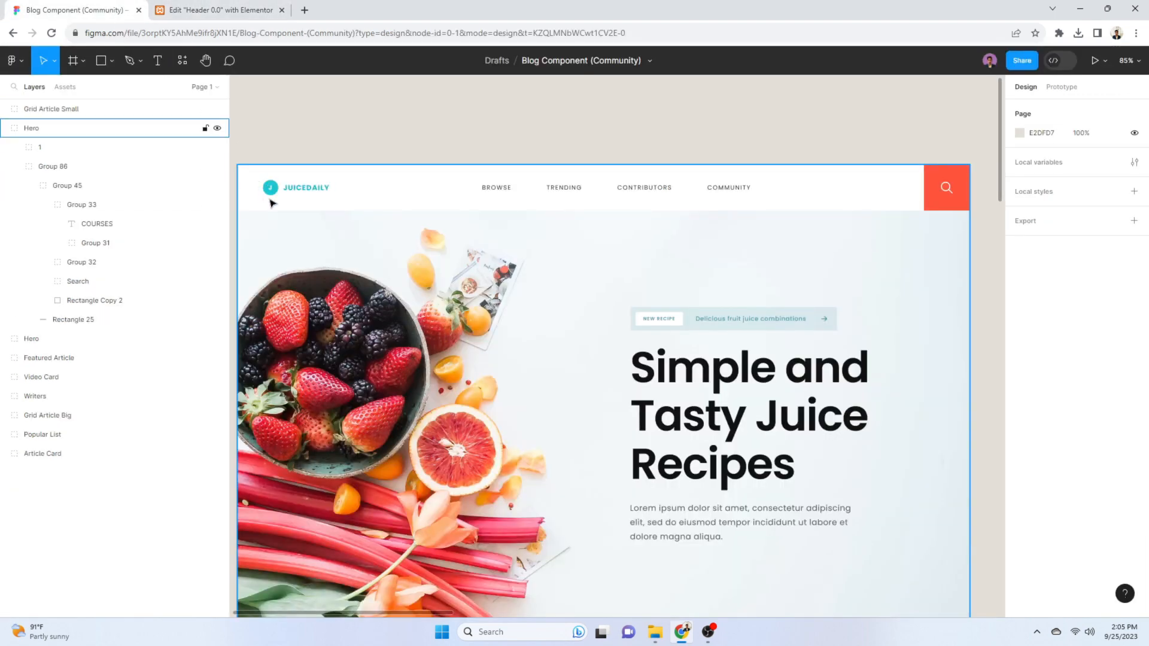
key("ctrl+Tab")
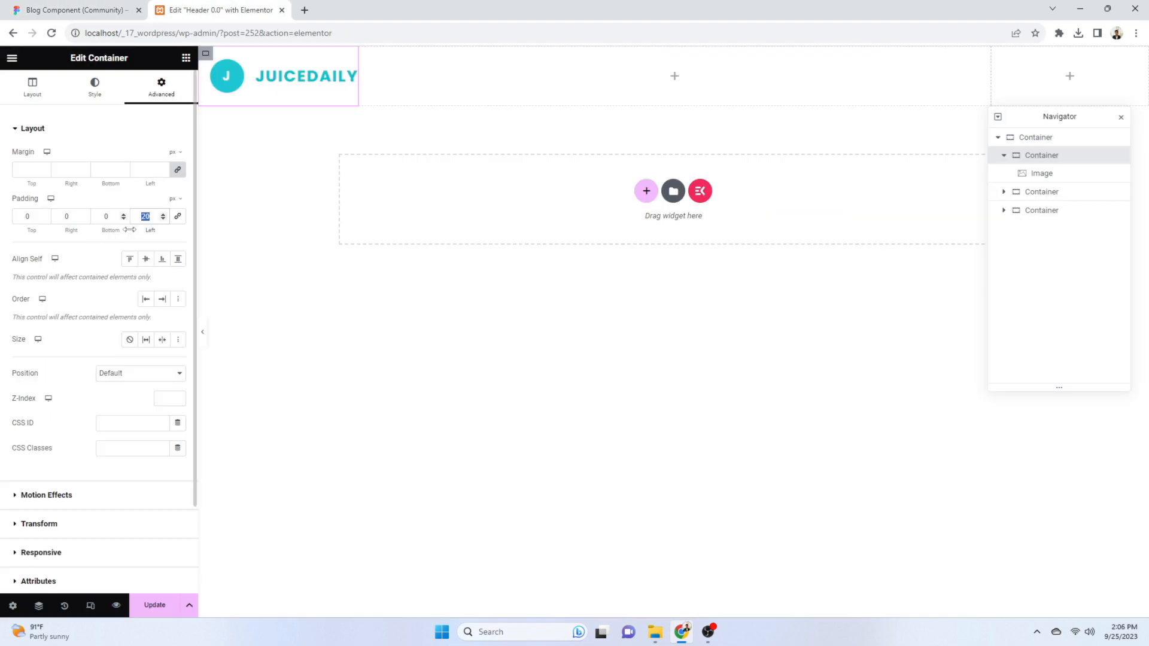
type("50")
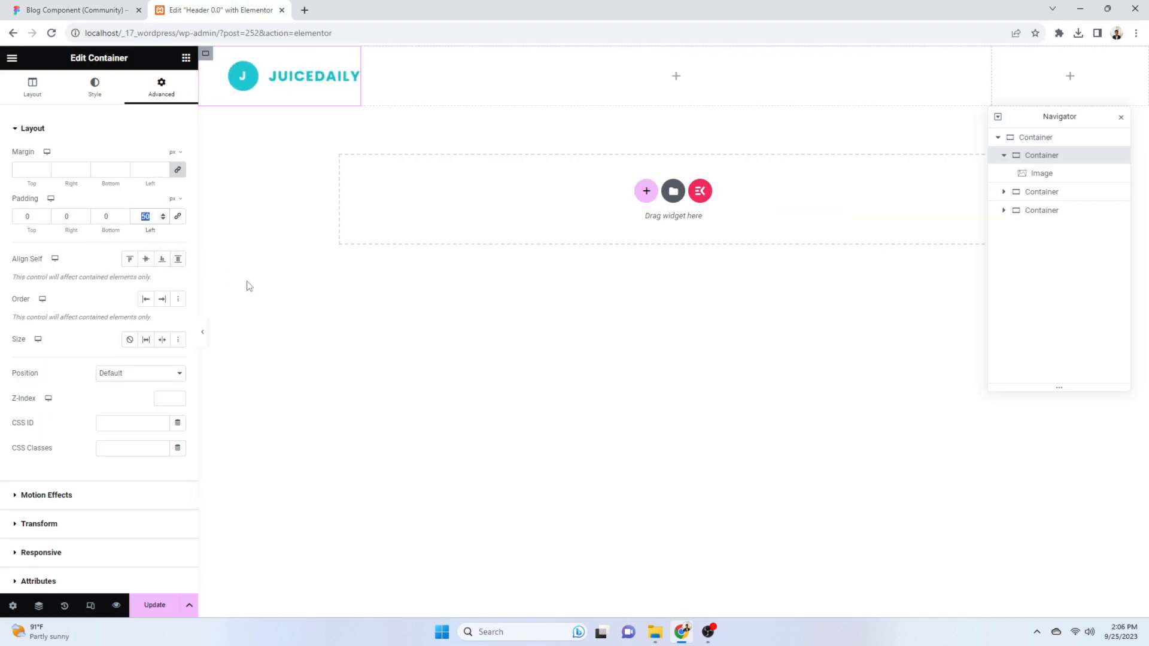
left_click(138, 7)
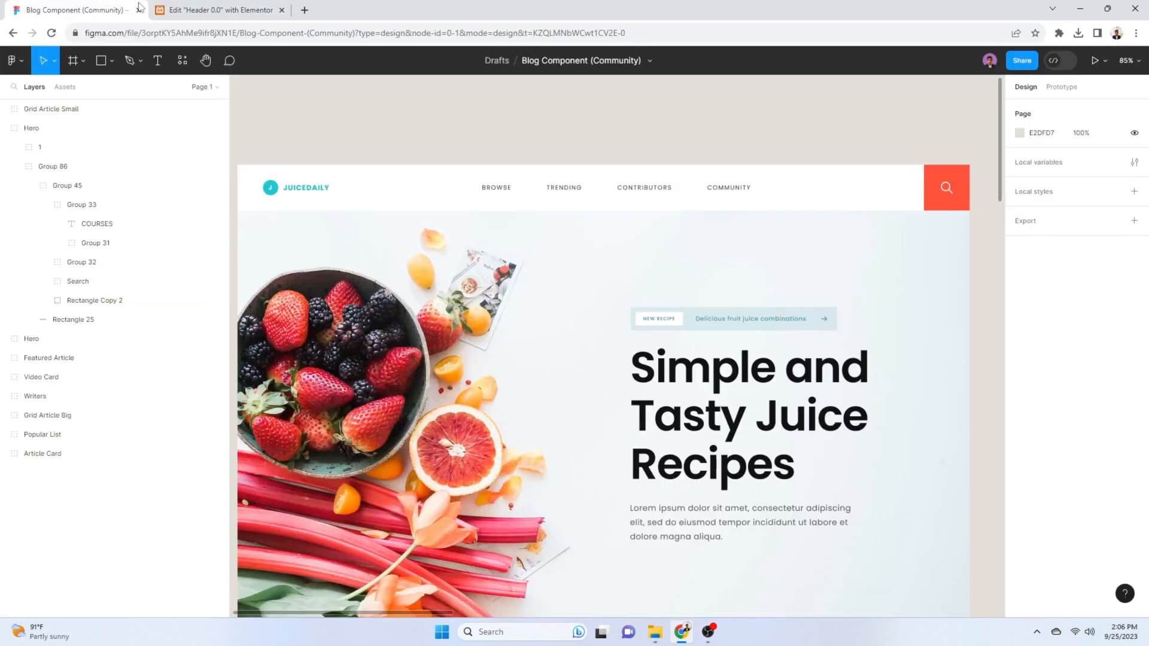
left_click(178, 8)
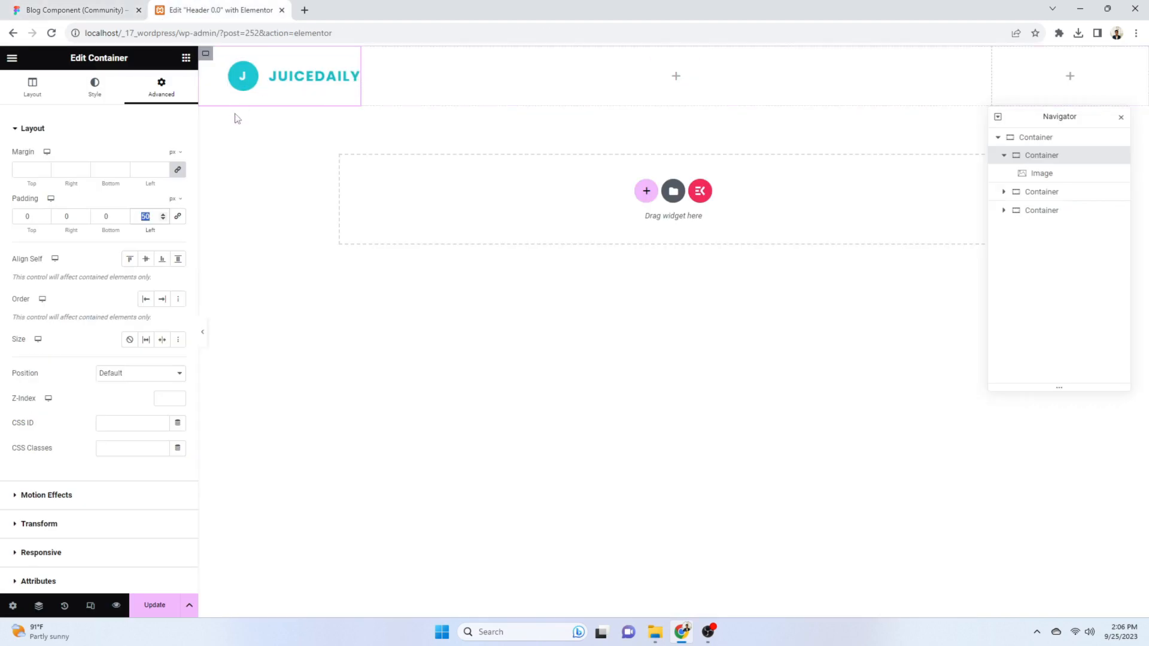
Set the logo image's width to 200 px
left_click(245, 81)
left_click(98, 89)
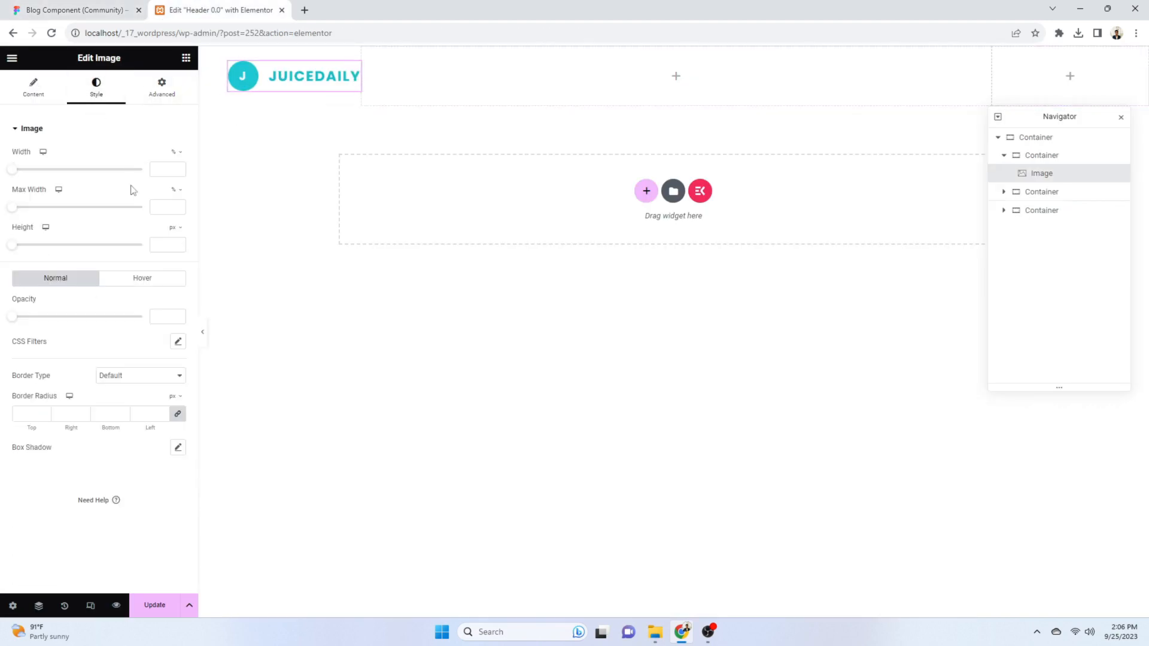
left_click(175, 152)
left_click(174, 153)
left_click(166, 170)
type("200")
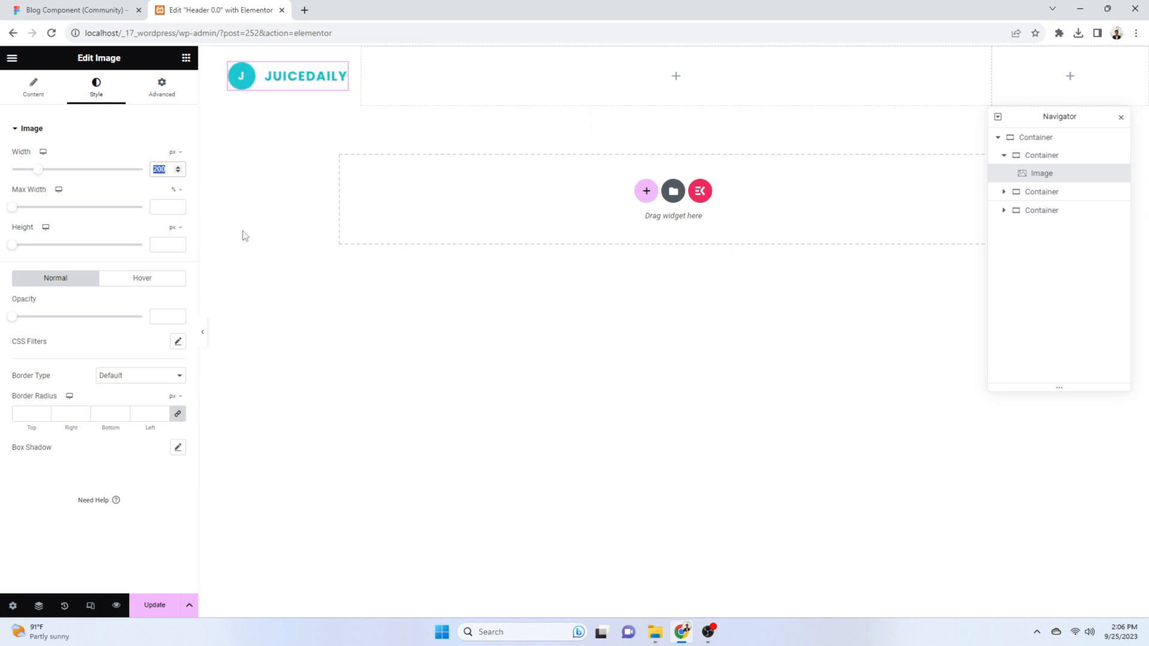
Switch the logo image's maximum width unit to pixels and align the image left
left_click(157, 207)
type("200")
left_click(175, 190)
left_click(172, 203)
left_click(108, 142)
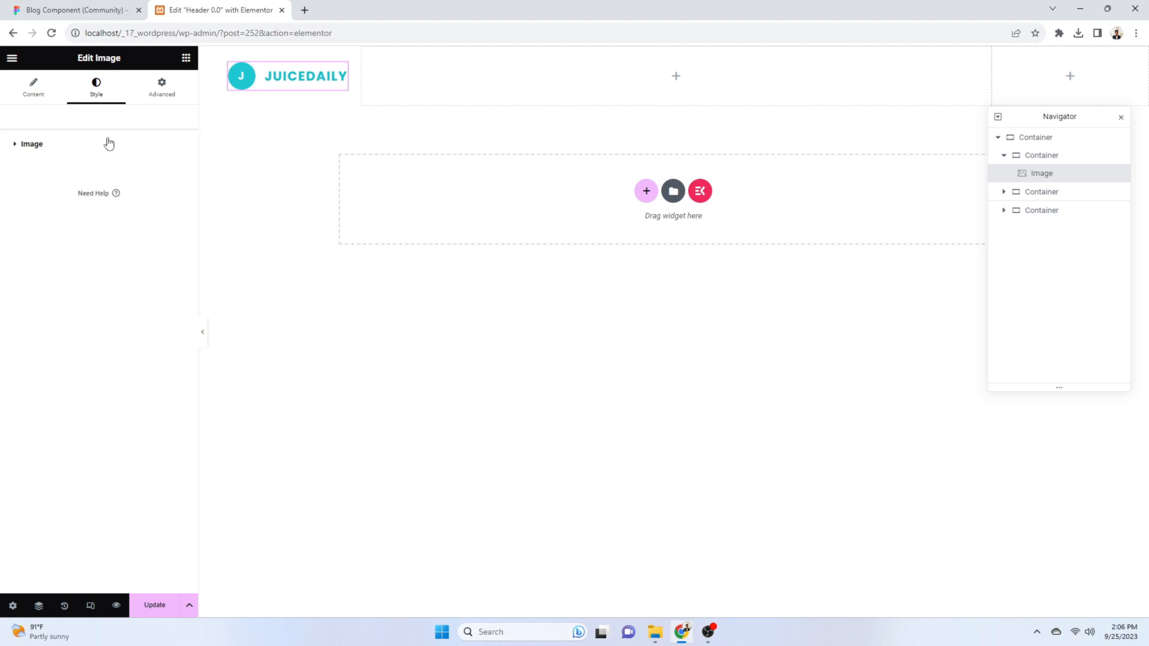
left_click(81, 146)
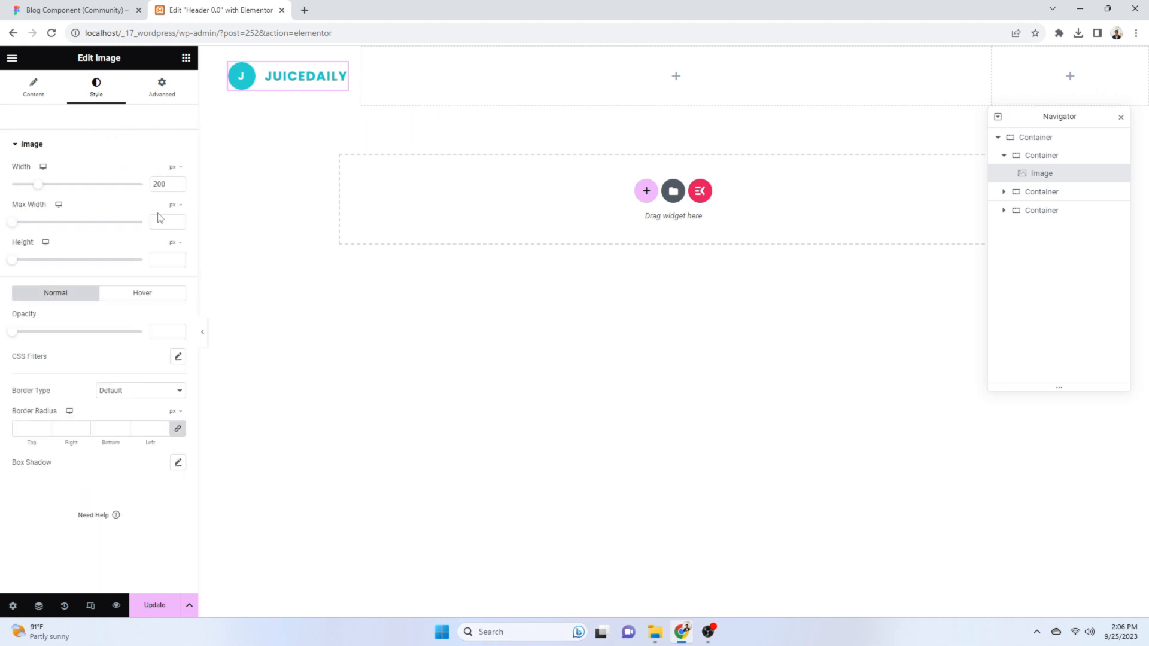
left_click(35, 89)
left_click(146, 280)
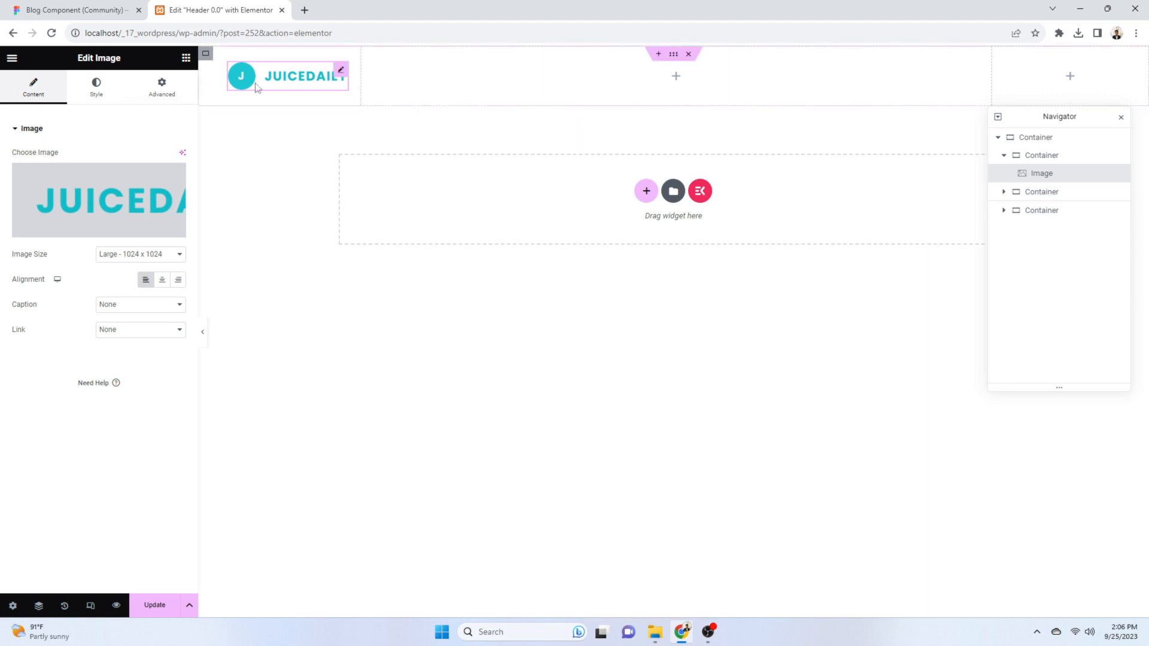
Link the logo image to the custom URL "/" and update the template
left_click(145, 331)
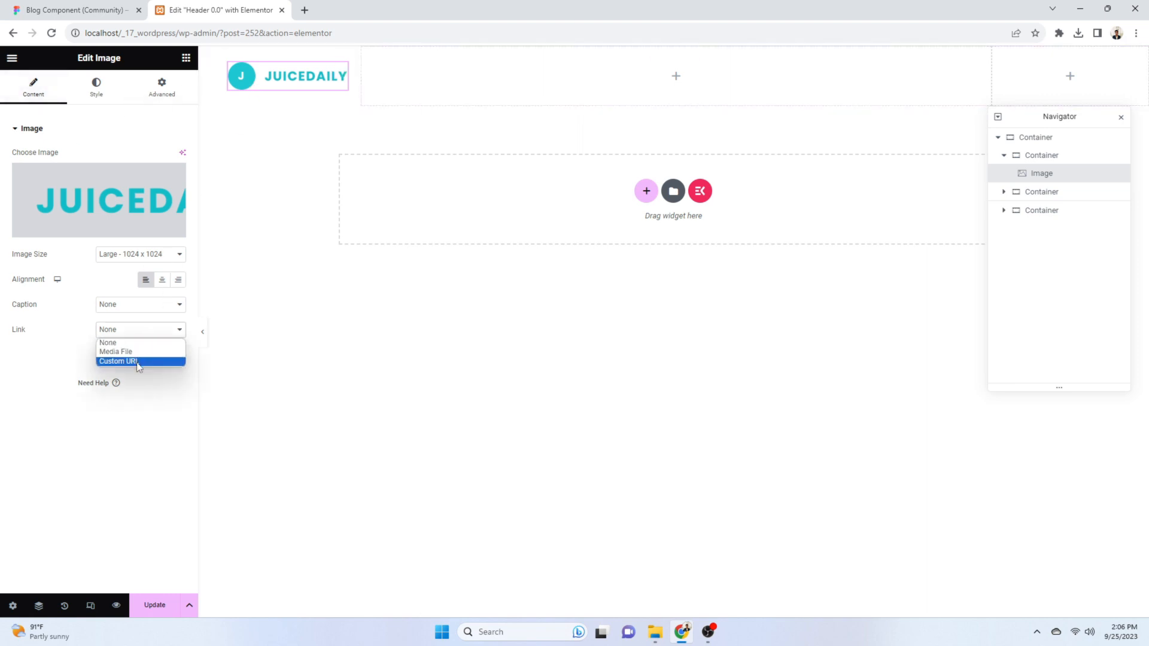
left_click(138, 362)
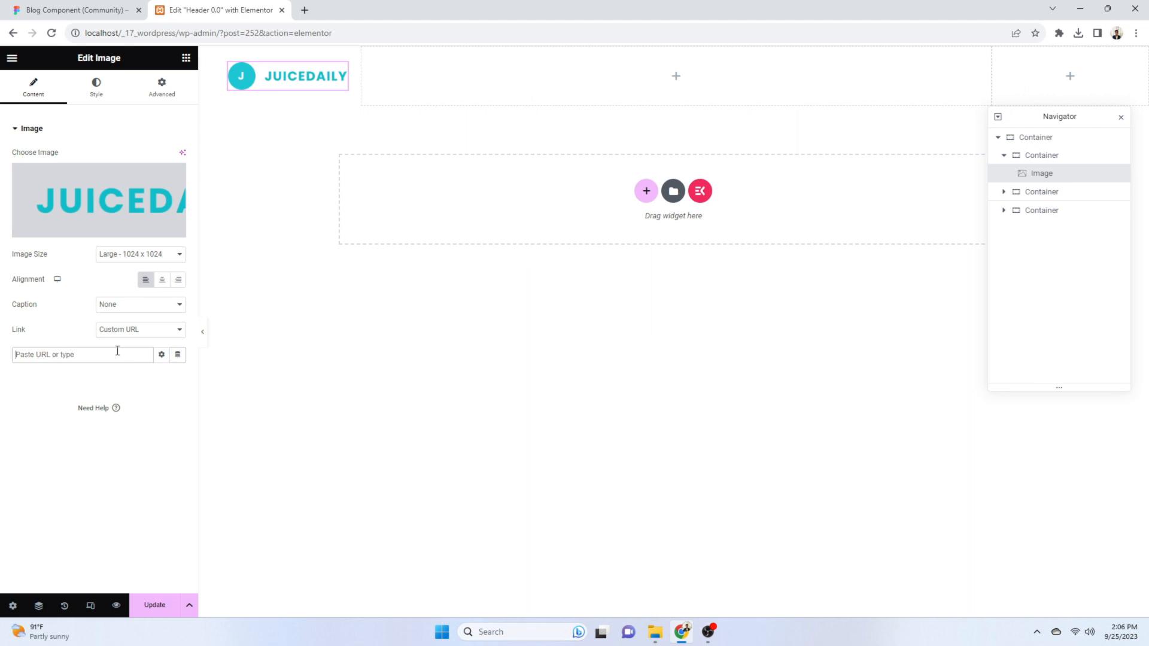
left_click(146, 611)
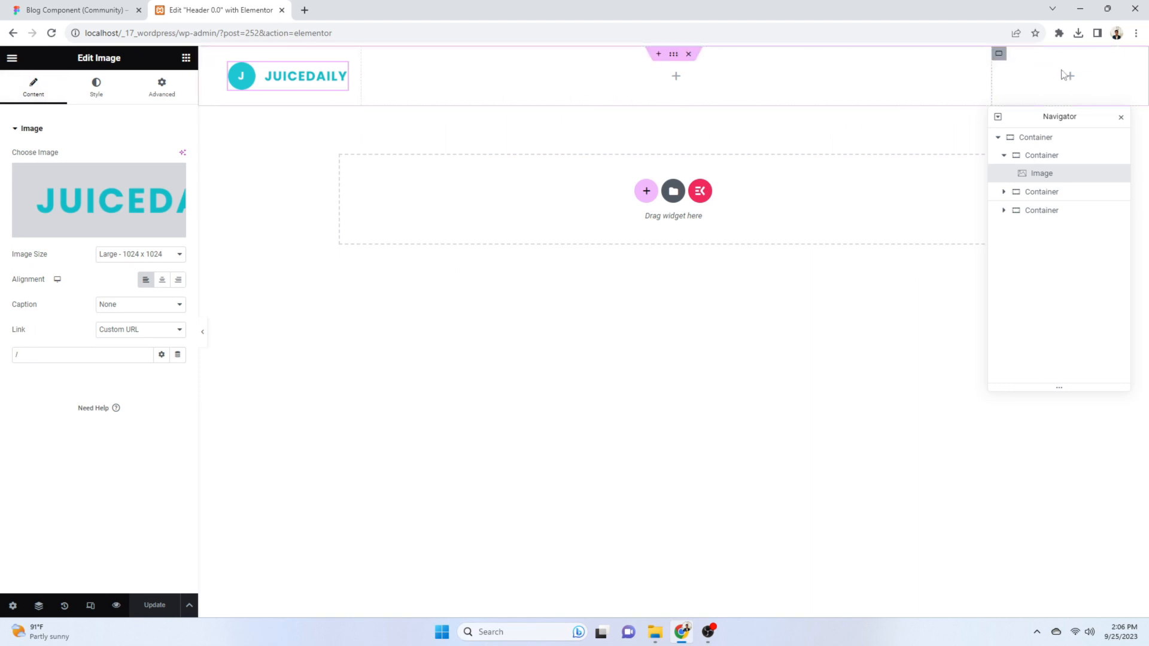
Check the search block in the Figma header design and add a Header Search widget to the third column
left_click(83, 9)
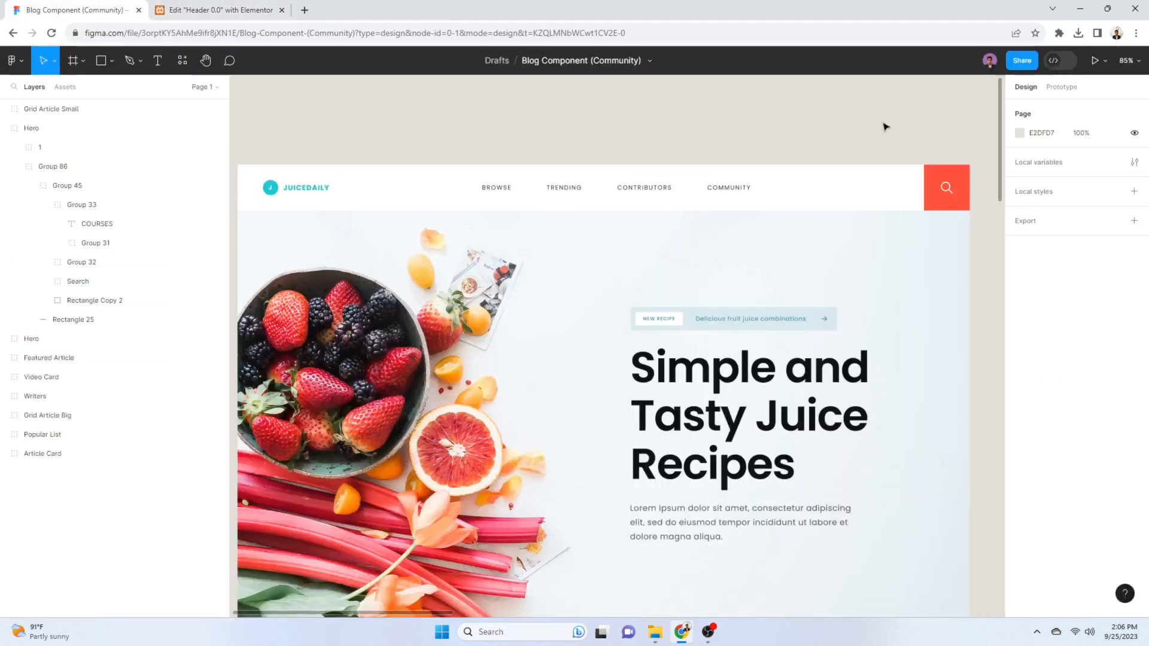
left_click(917, 182)
left_click_drag(923, 153, 970, 215)
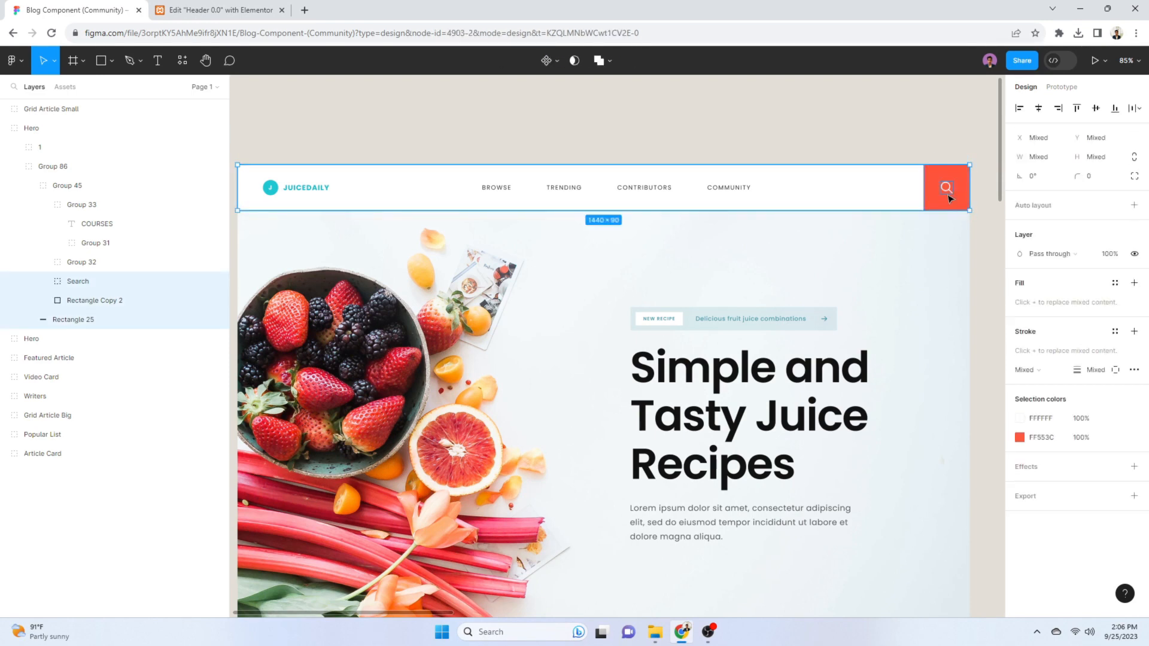
left_click(215, 9)
left_click(186, 57)
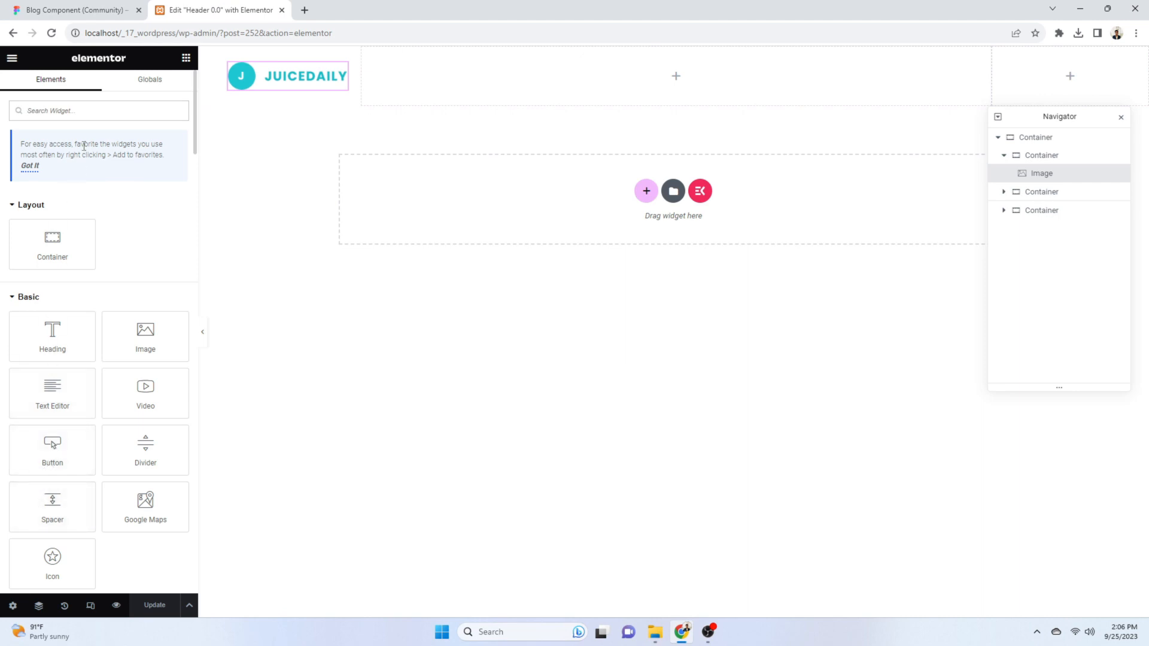
type("sear")
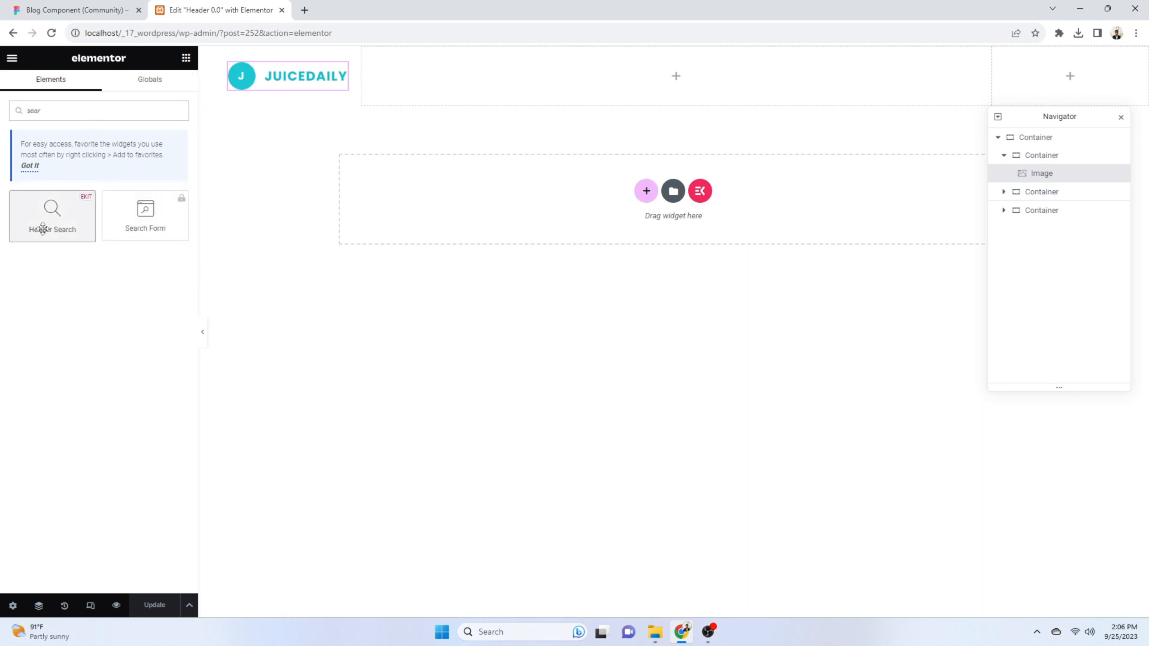
left_click_drag(48, 223, 1078, 91)
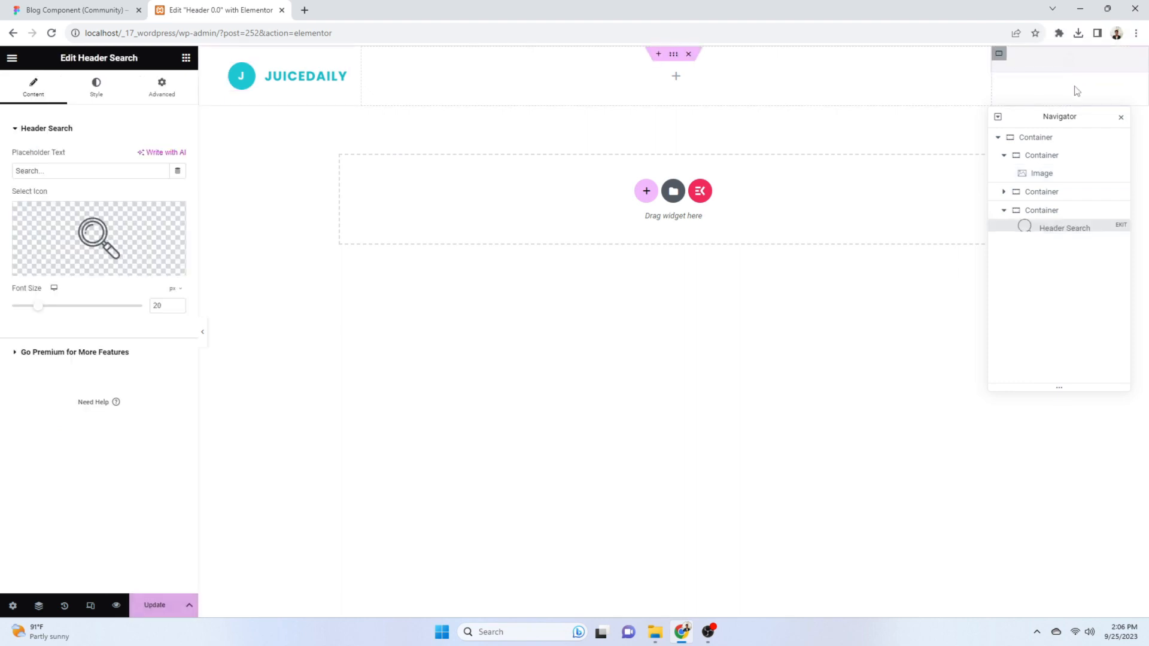
Set the search column's content justification to Center and its item alignment to End
left_click(999, 55)
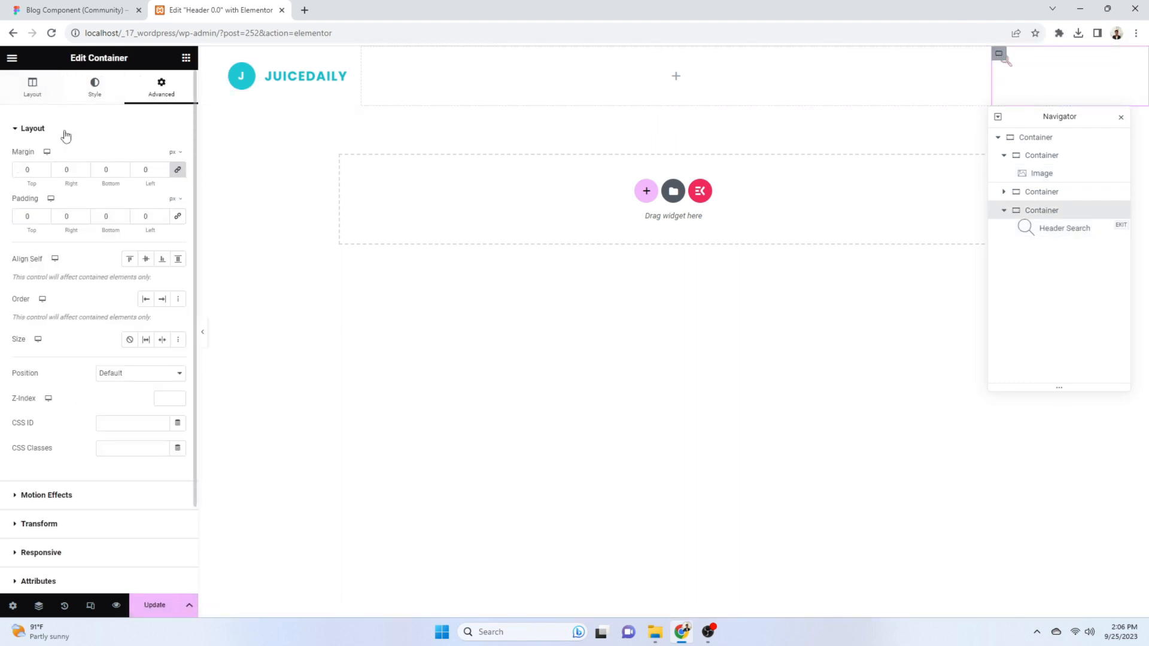
left_click(32, 88)
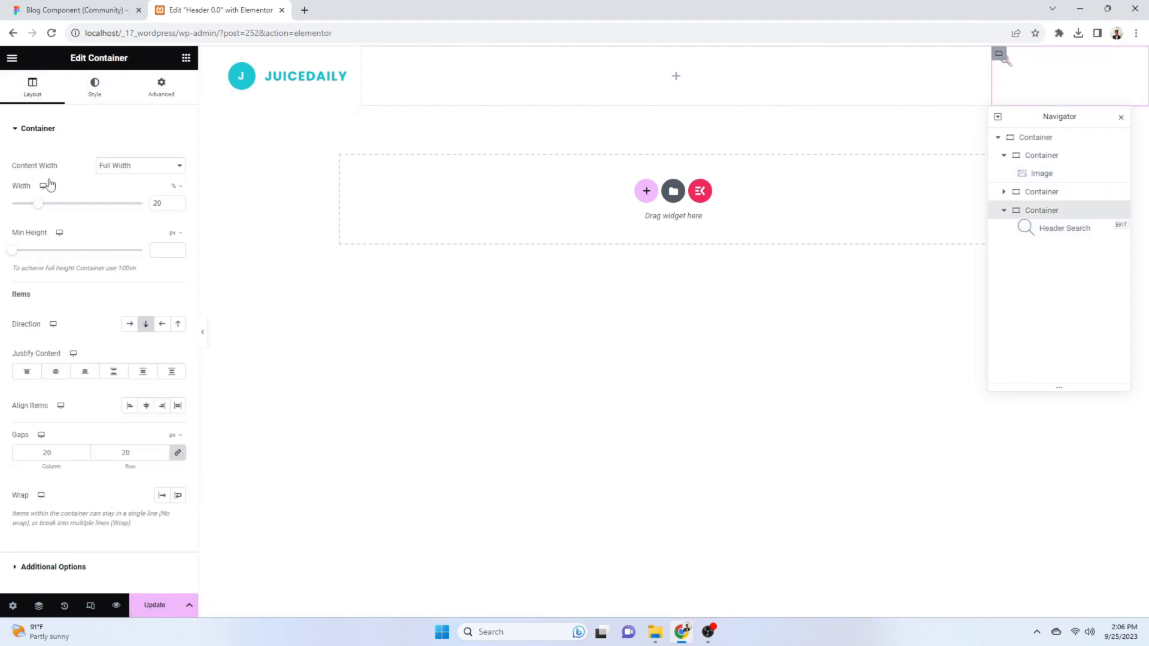
left_click(46, 378)
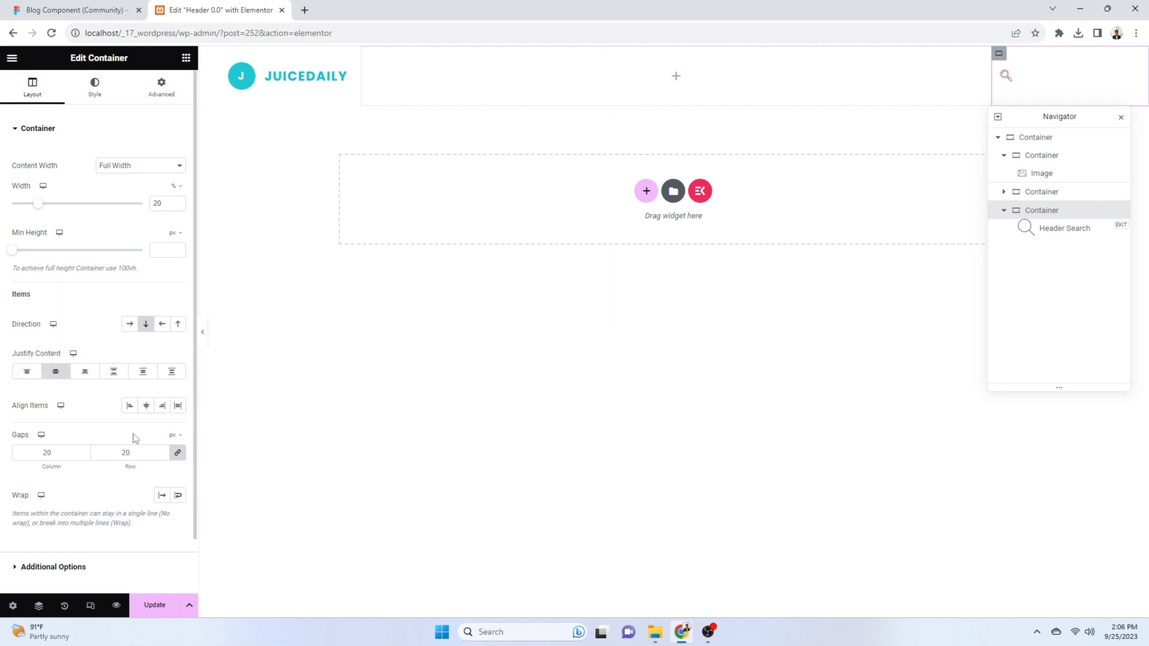
left_click(159, 411)
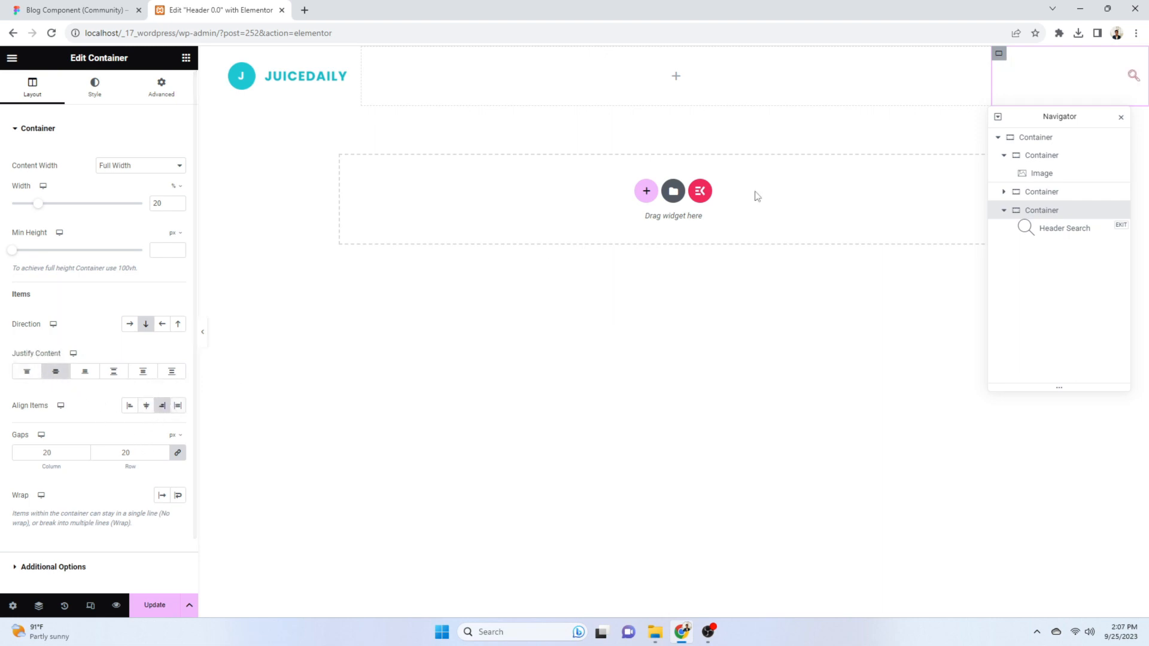
Replace the Header Search widget's icon with the plain outlined magnifier from the icon library
left_click(1142, 70)
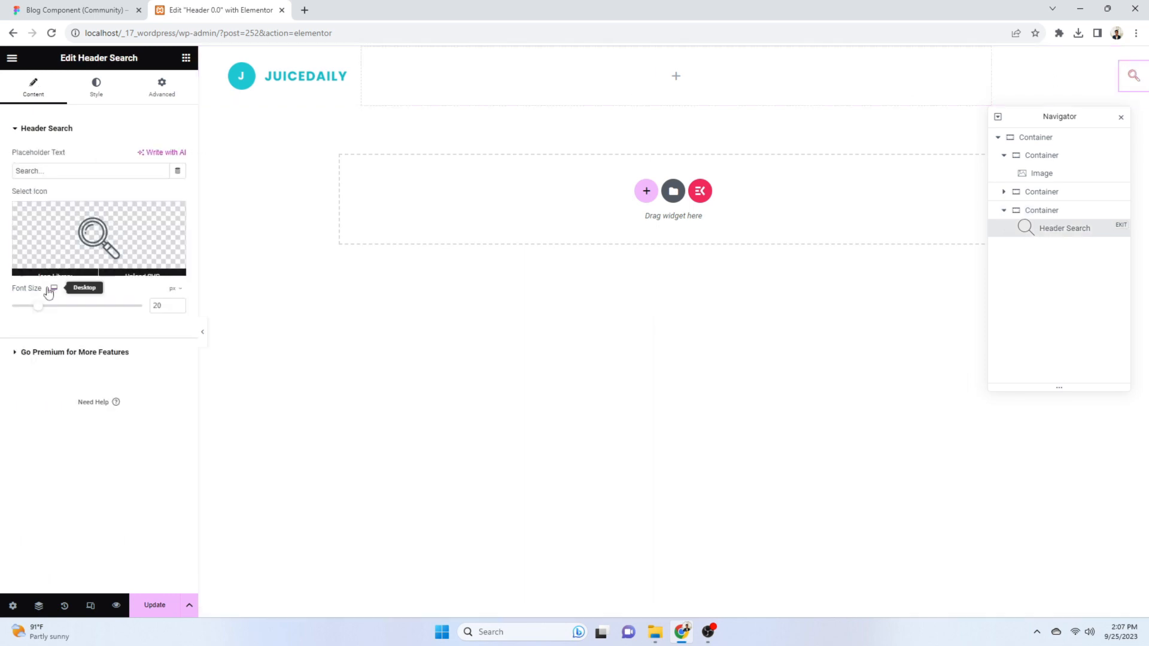
left_click(98, 235)
left_click(858, 362)
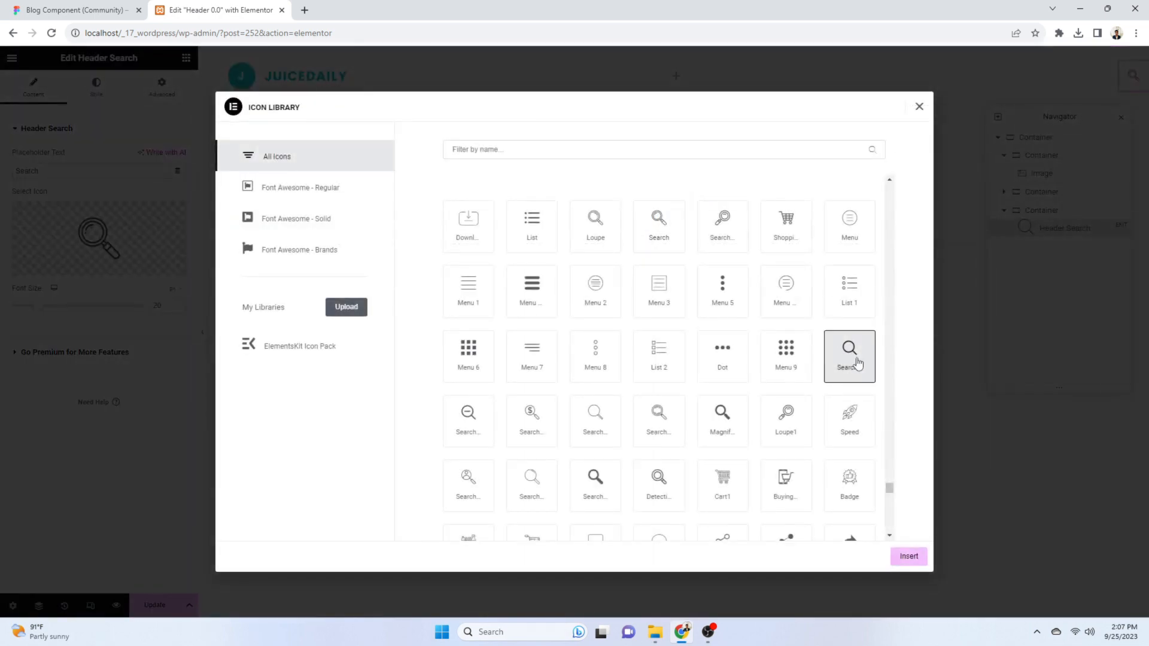
left_click(907, 556)
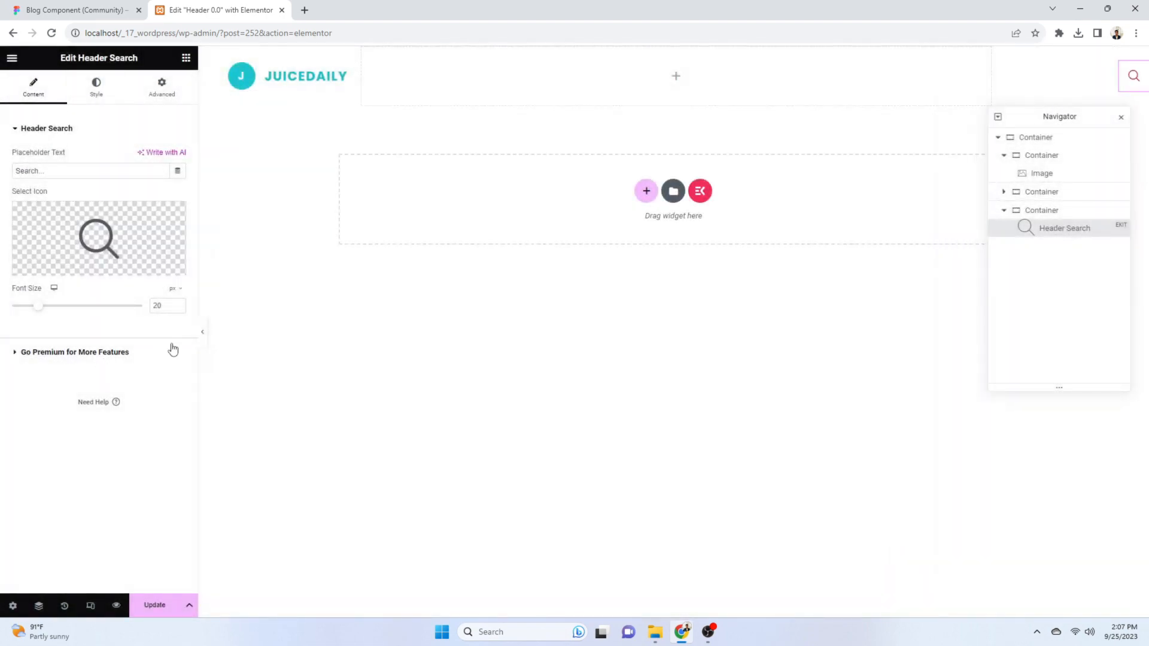
Check the search block and magnifier sizes in the Figma design, and set the Header Search icon's font size to 30 px in Elementor
left_click(96, 5)
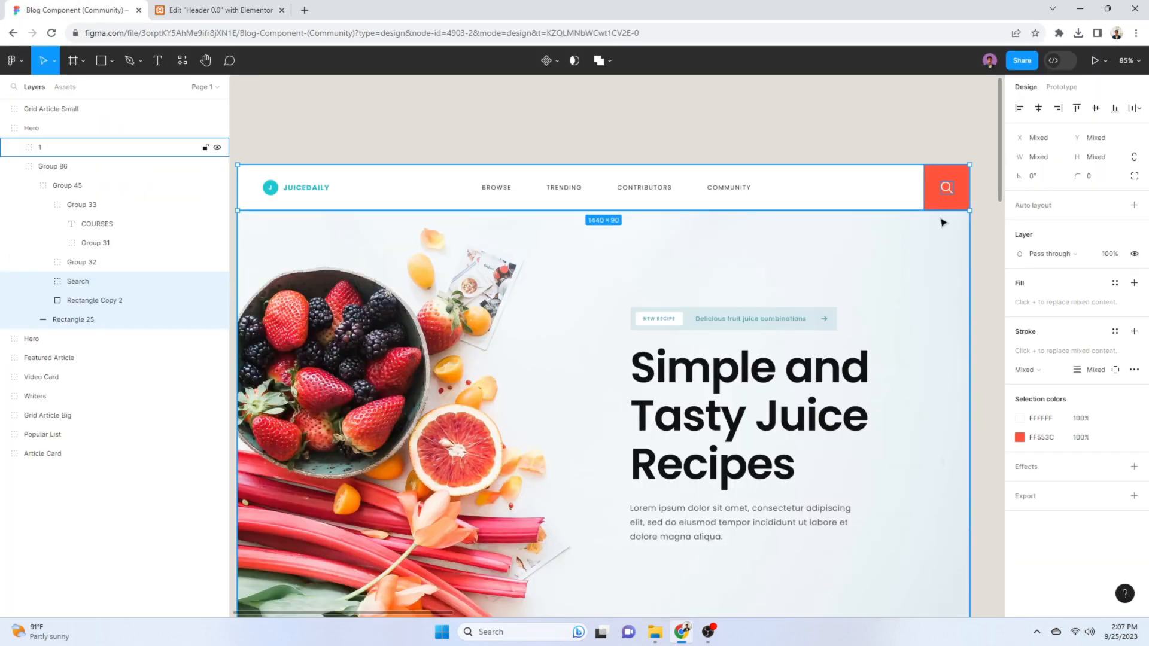
left_click(948, 188)
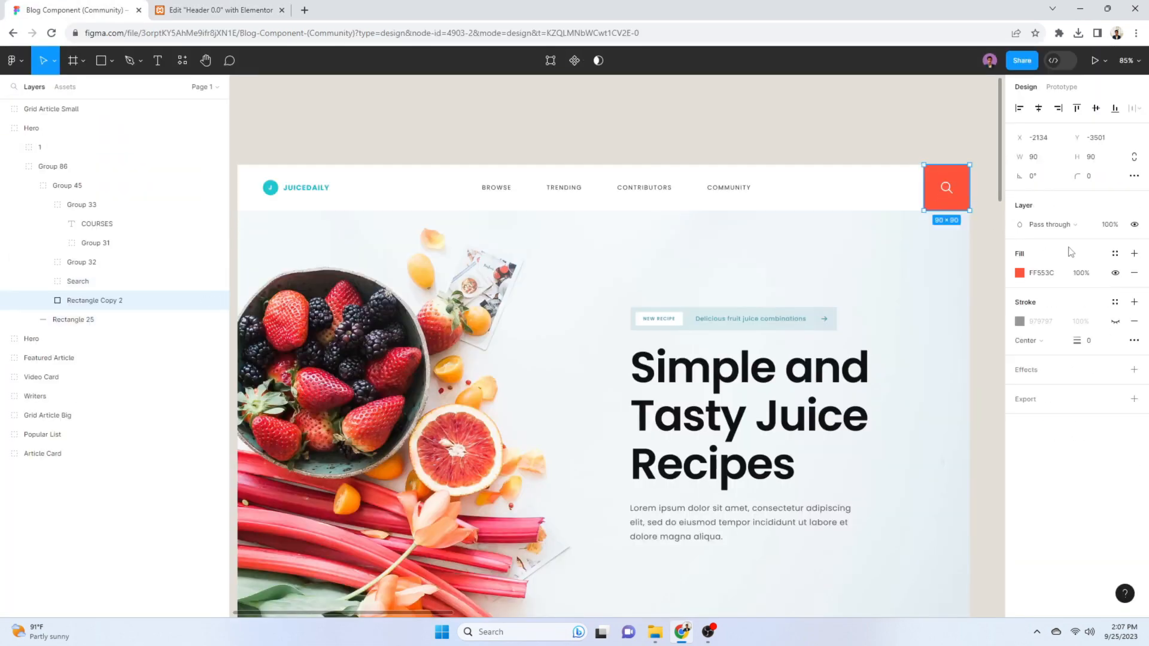
double_click(952, 192)
left_click(945, 188)
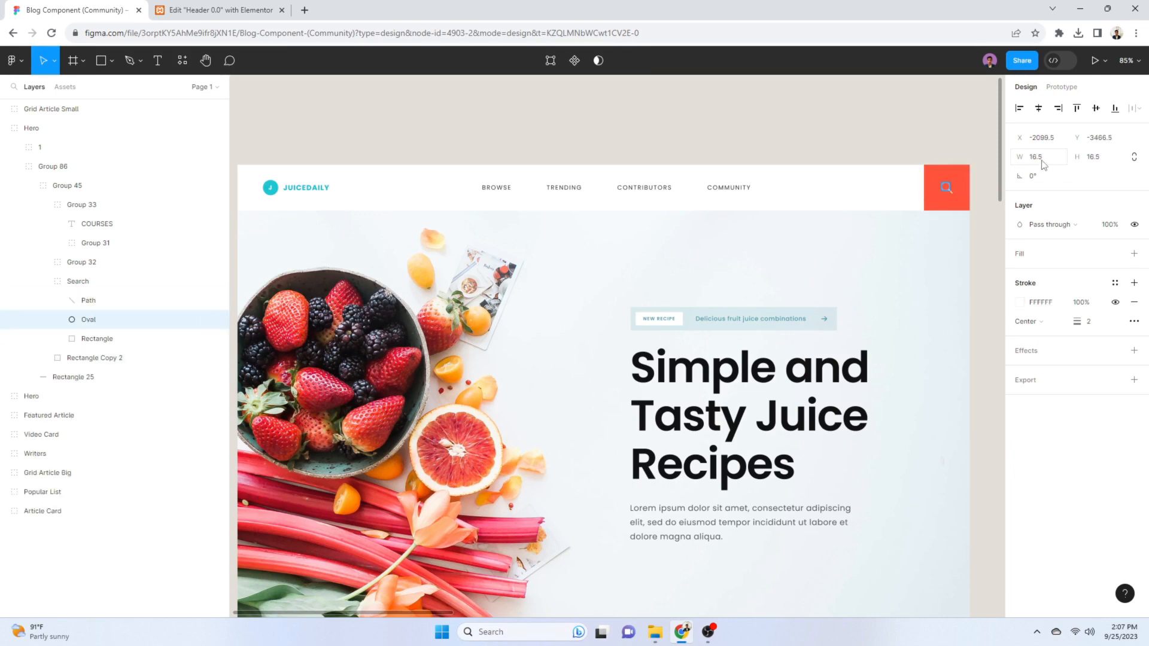
left_click(913, 138)
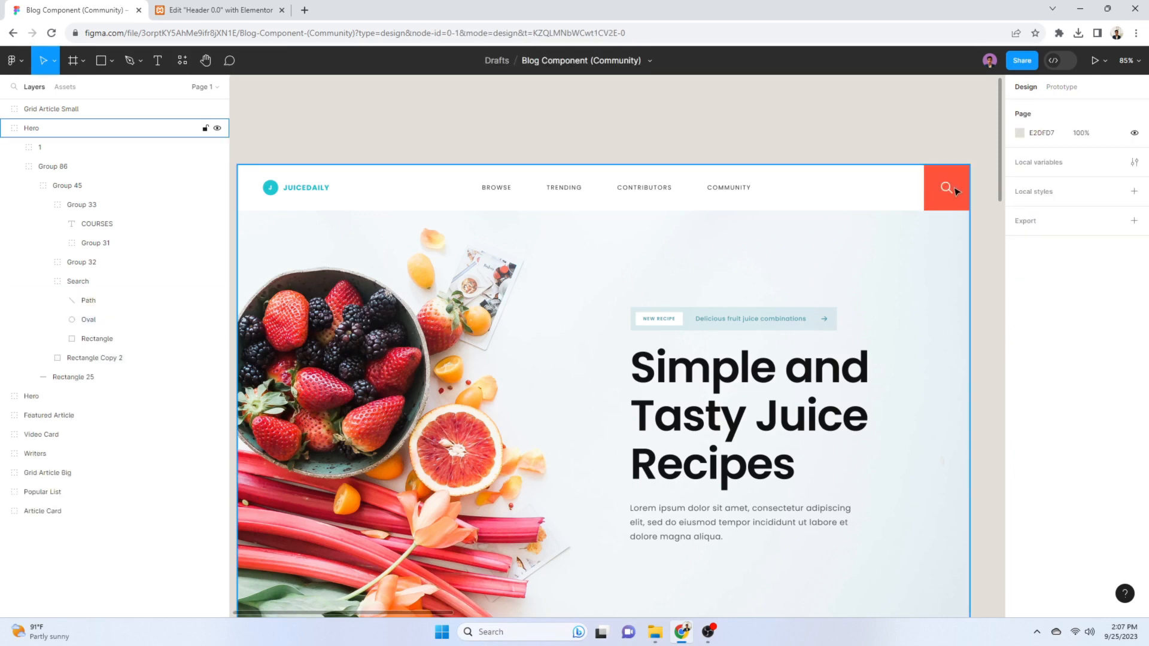
left_click(215, 9)
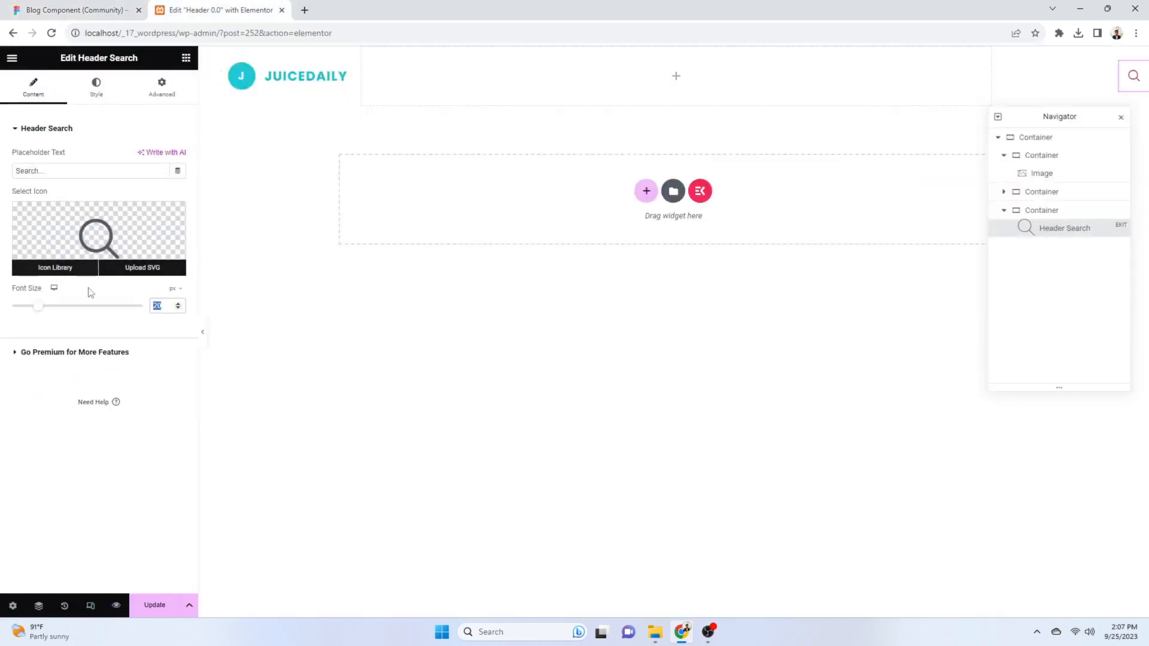
double_click(159, 306)
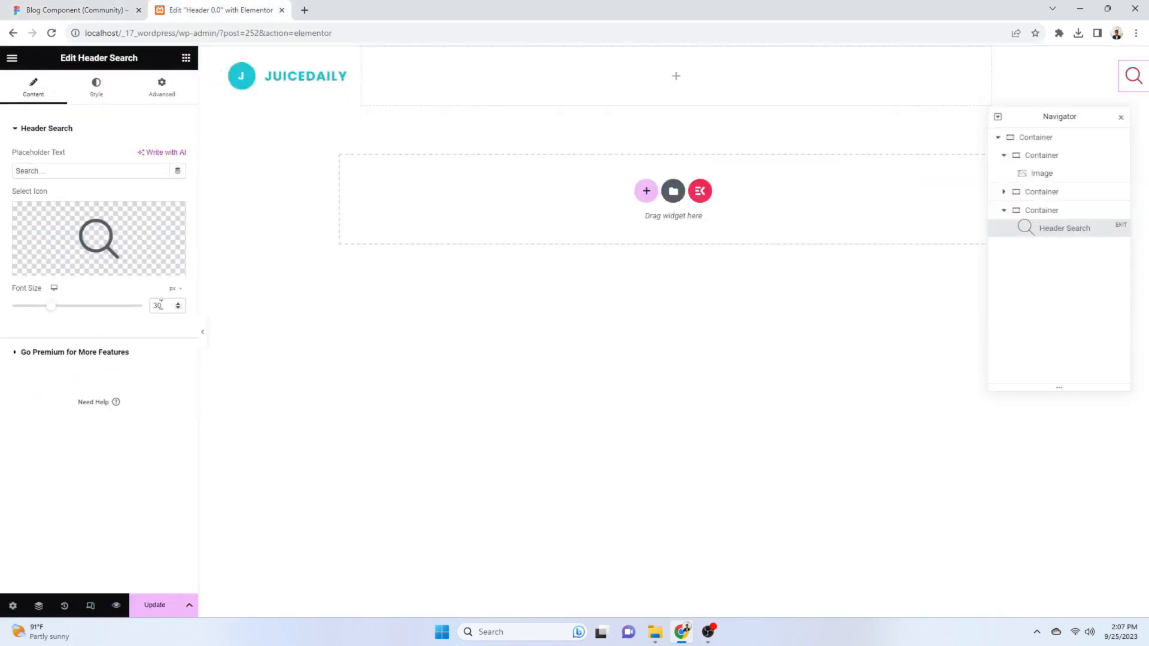
Set the Header Search icon's normal color to white
left_click(97, 89)
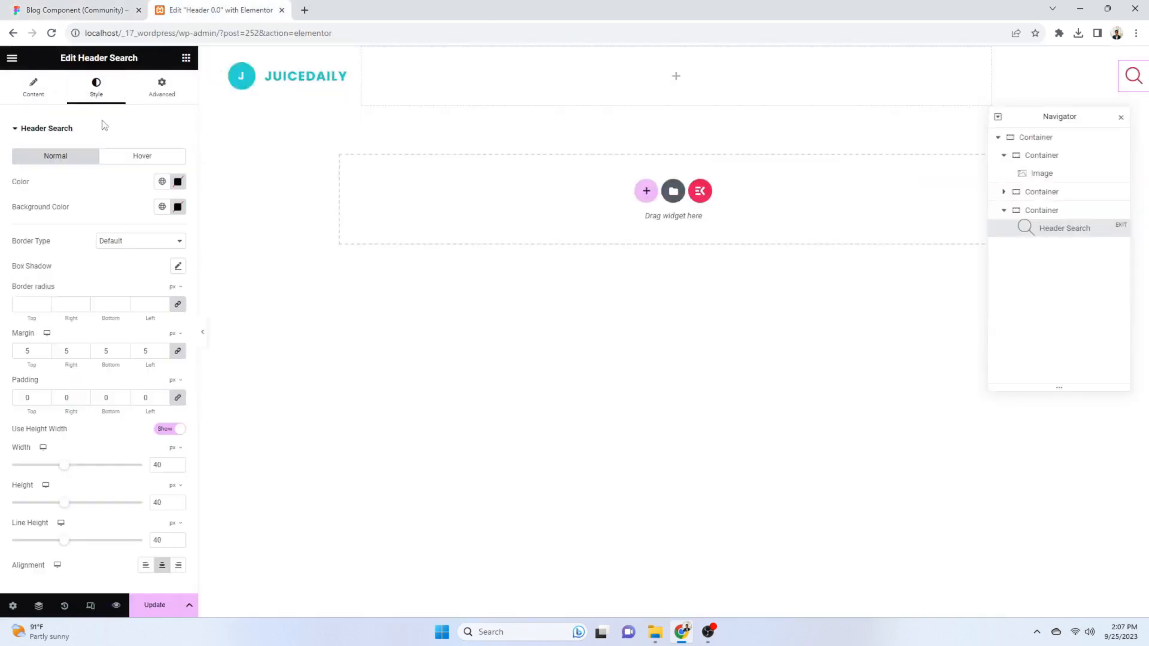
left_click(178, 181)
left_click_drag(150, 234, 114, 231)
left_click(53, 203)
Copy the search block's fill color FF553C from the Figma design and apply it as the Header Search background color
left_click(177, 208)
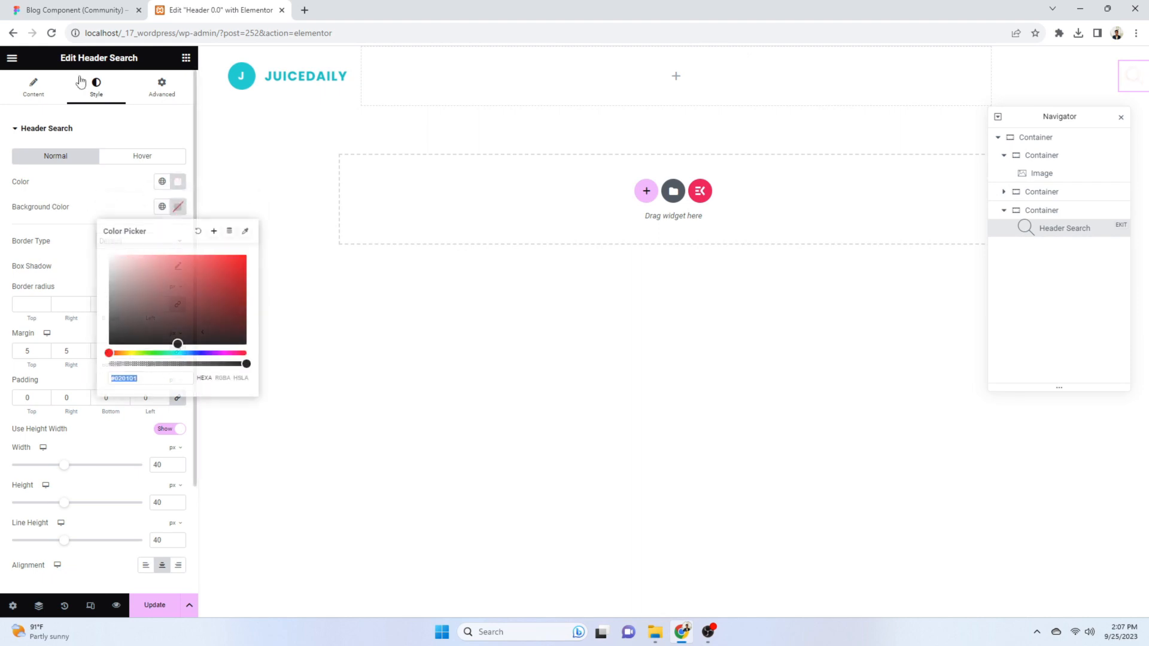
left_click(75, 10)
left_click(955, 191)
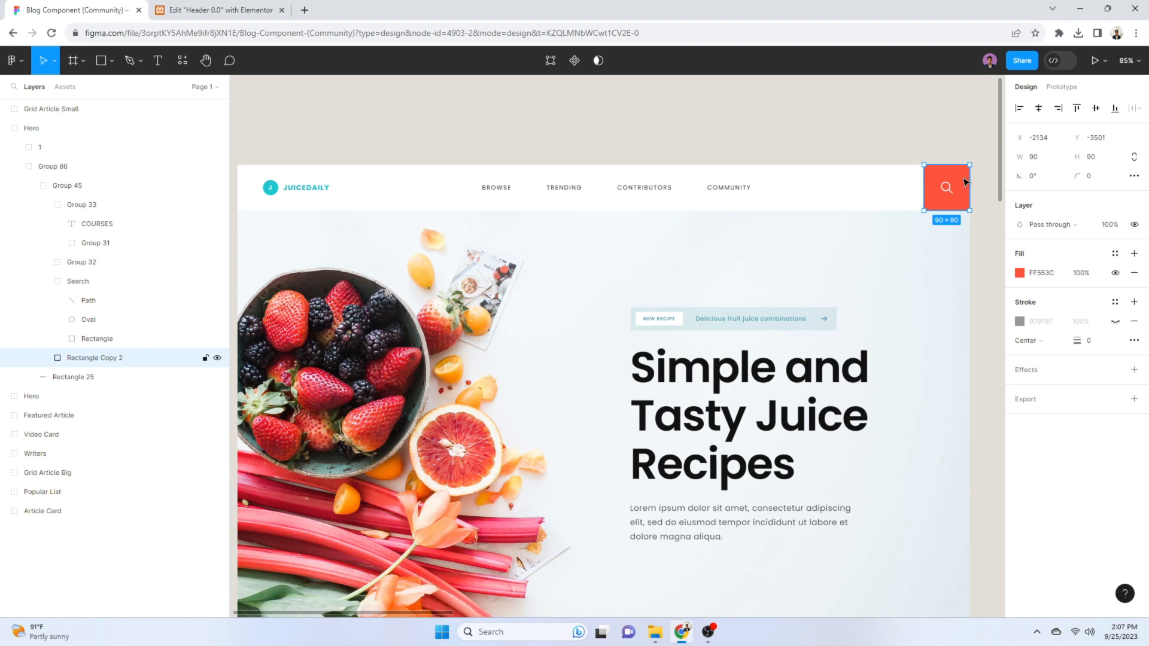
left_click(1045, 273)
key("ctrl+c")
left_click(227, 10)
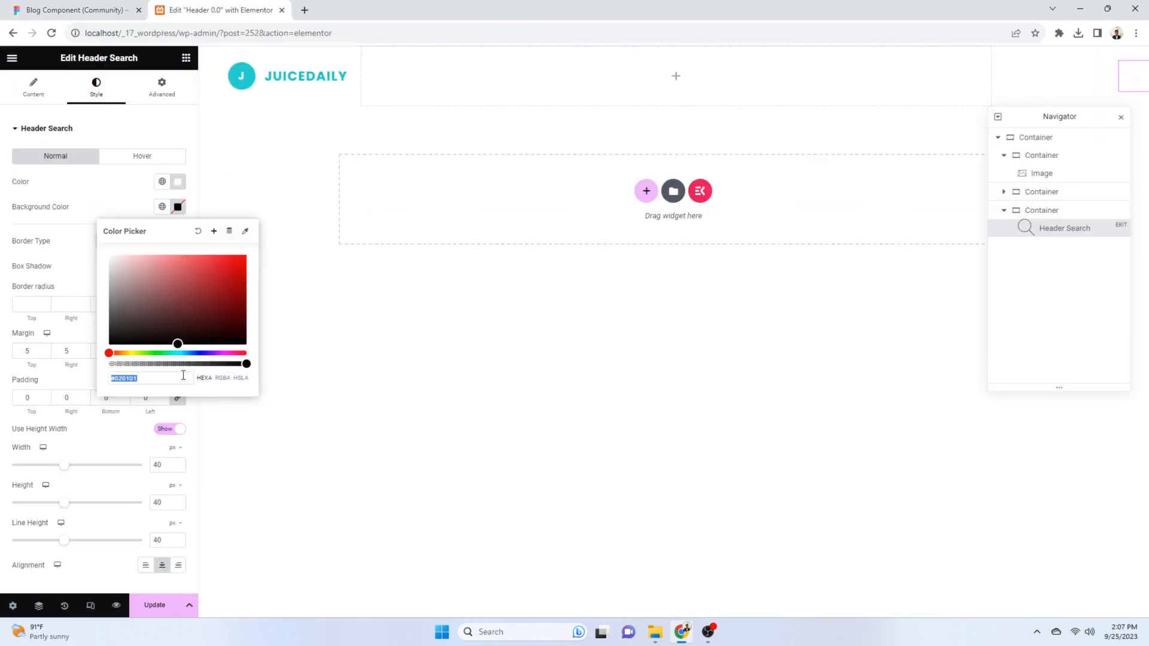
key("ctrl+v")
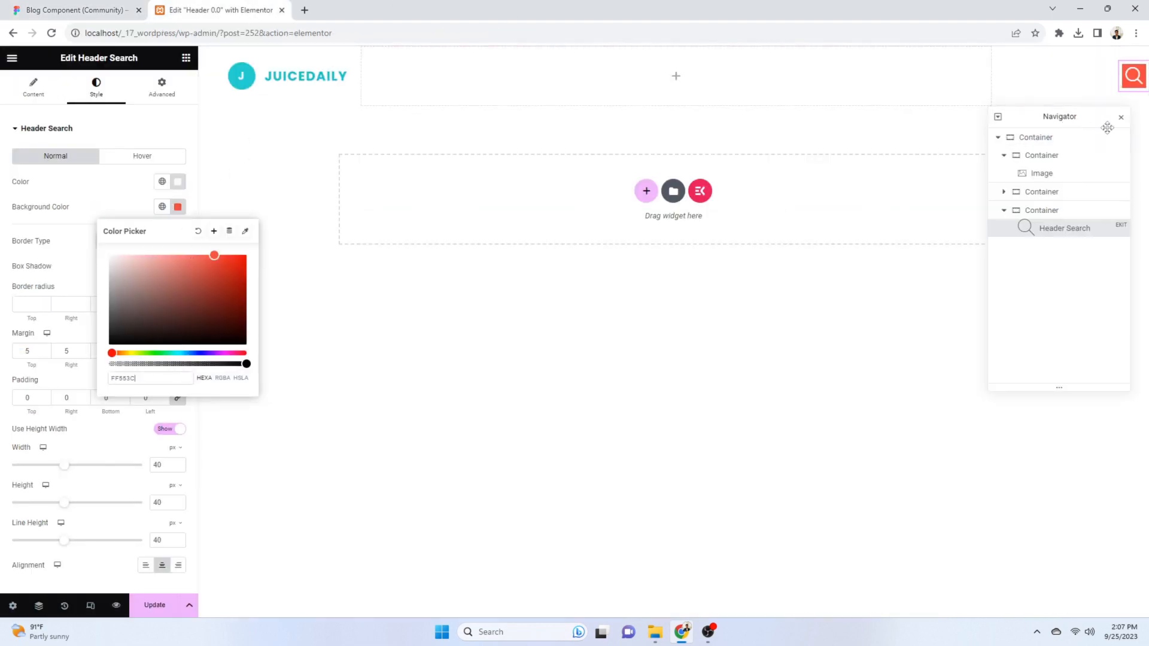
Move the floating Navigator away from the search column and set the Header Search margin to 0 on all sides
left_click_drag(1079, 120, 1108, 140)
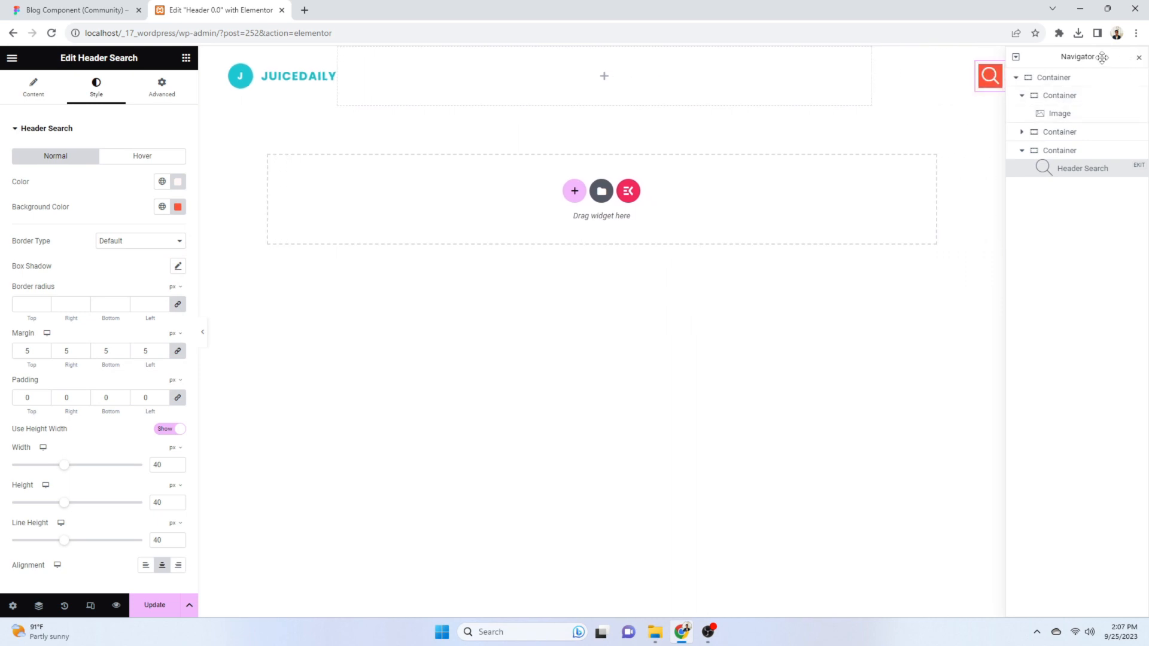
left_click_drag(1103, 58, 1017, 185)
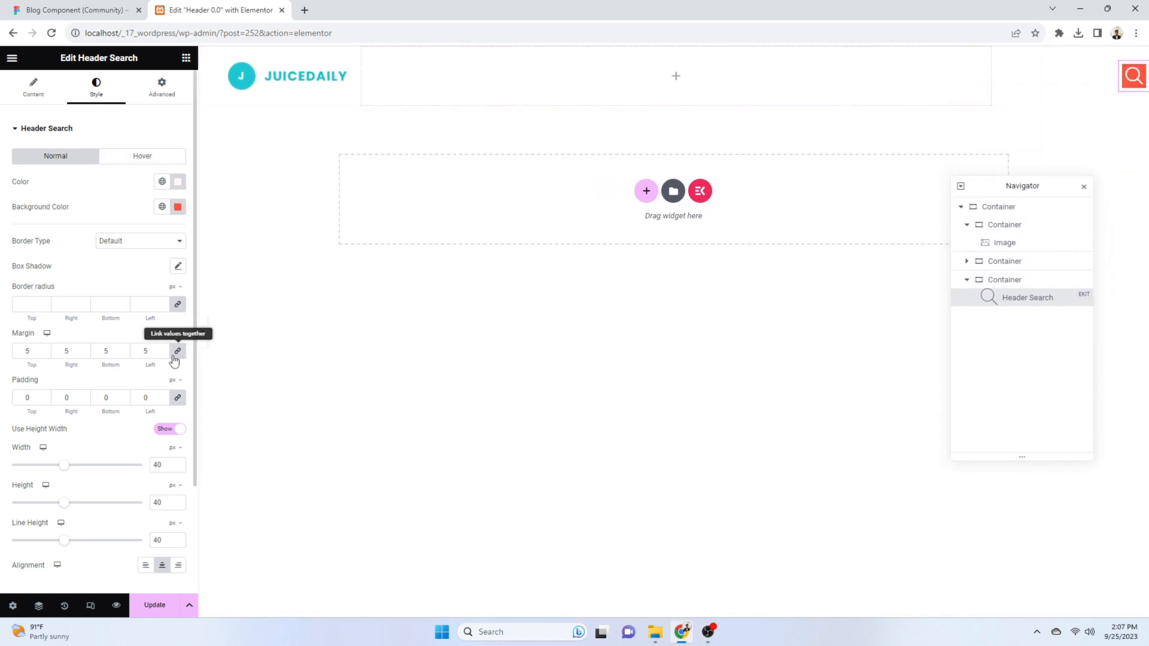
type("0")
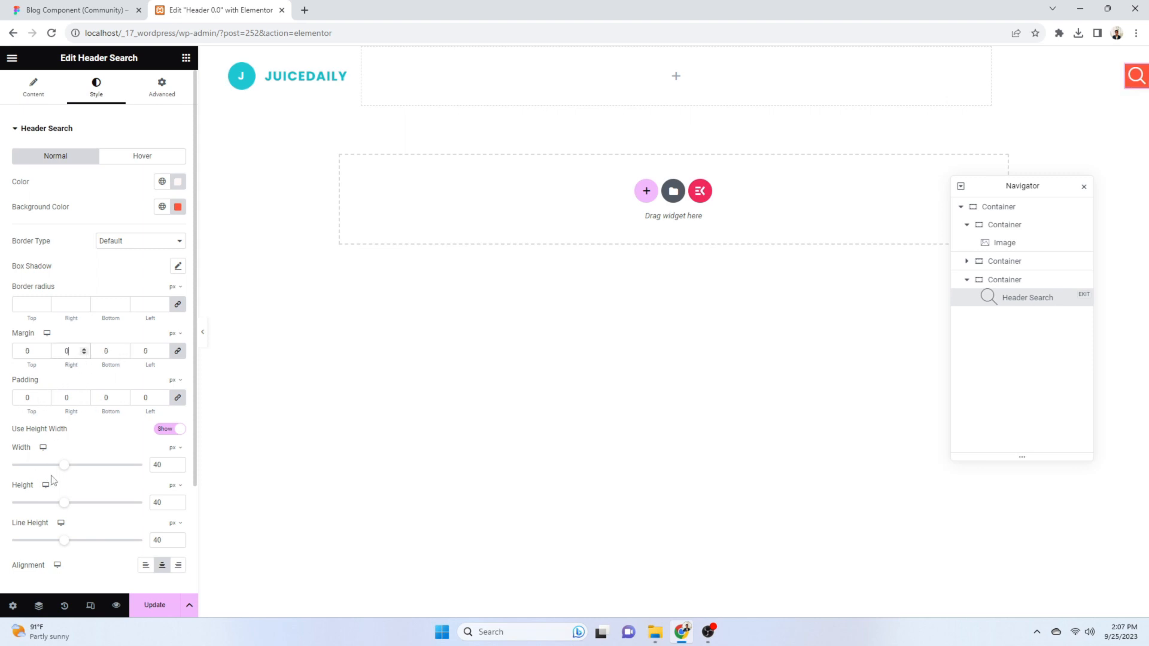
Try a height and line height of 90 px with a width of 70 px for the search button
type("90")
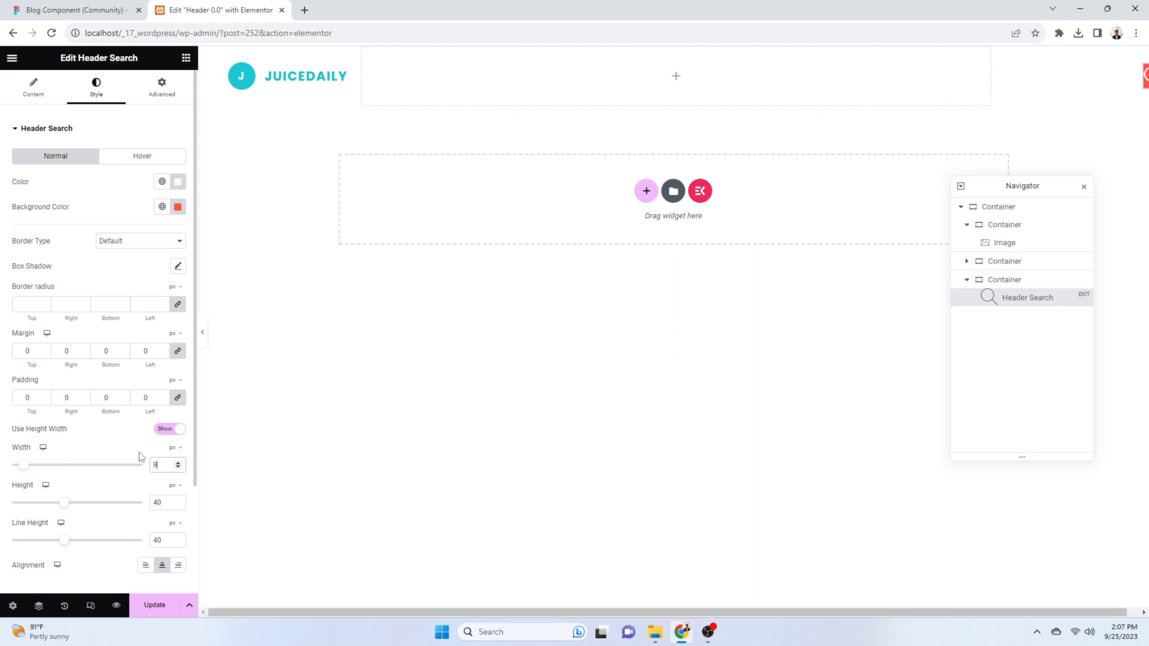
type("90")
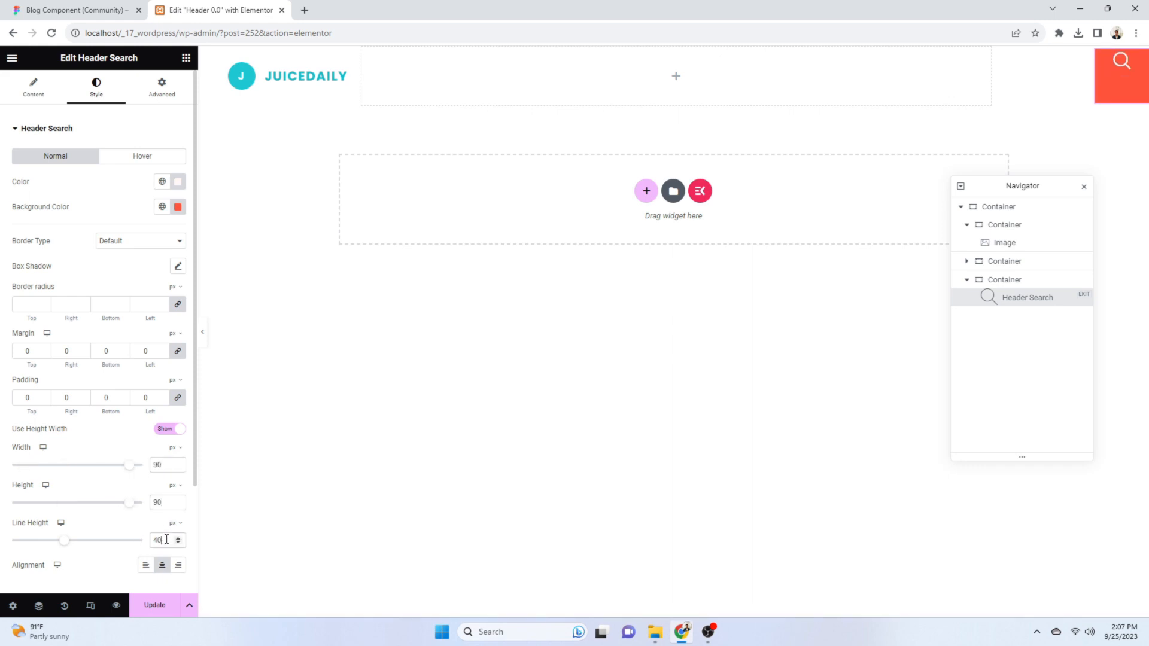
type("45")
type("90")
type("70")
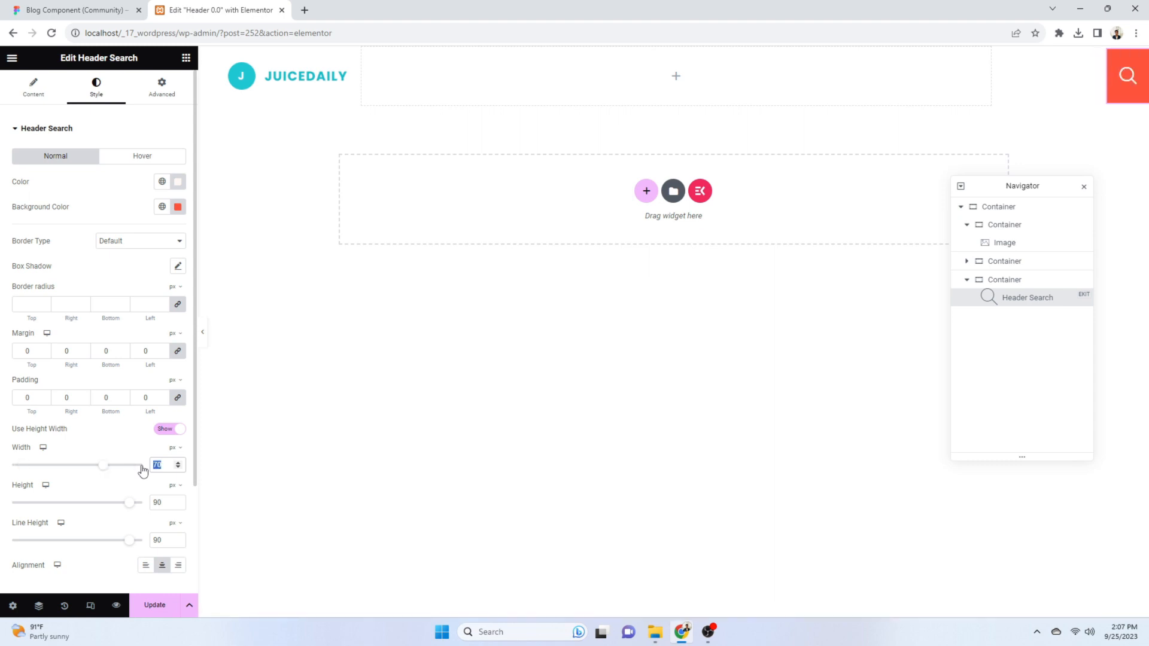
Set the search button's width, height and line height to 80 px
type("80")
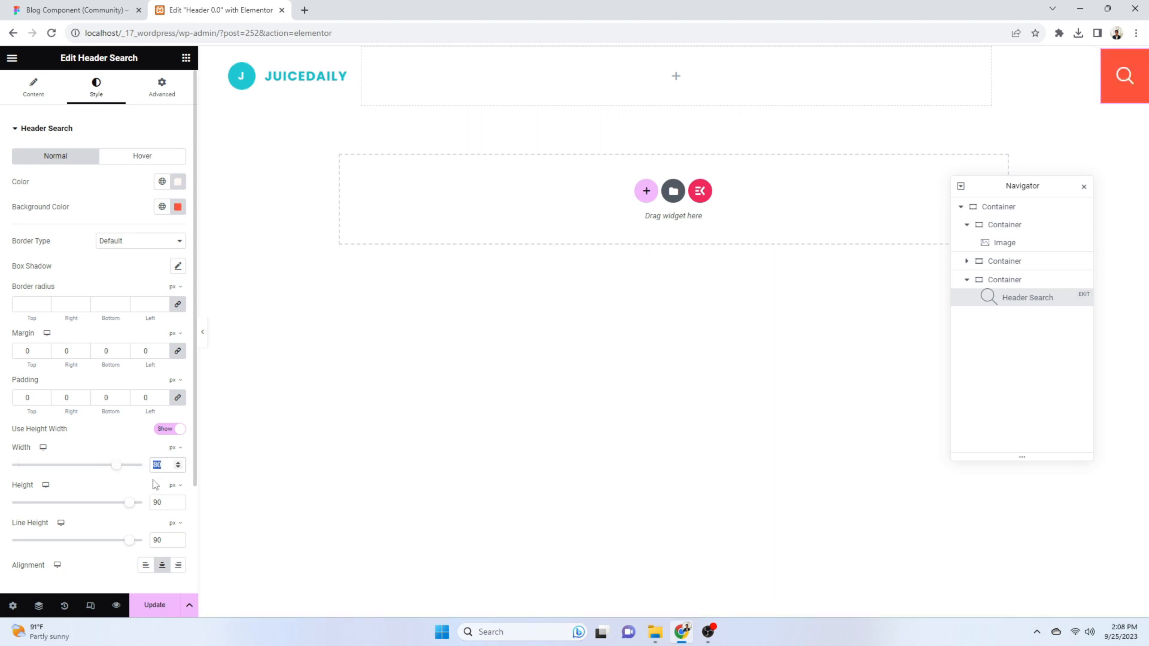
type("80")
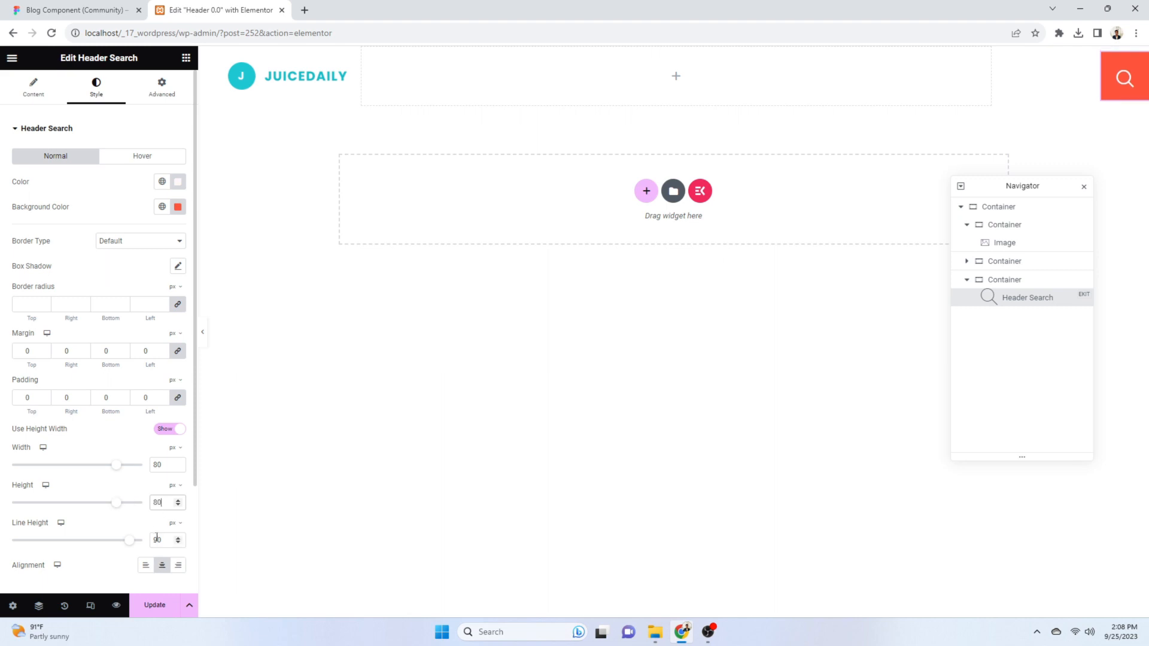
double_click(164, 540)
type("80")
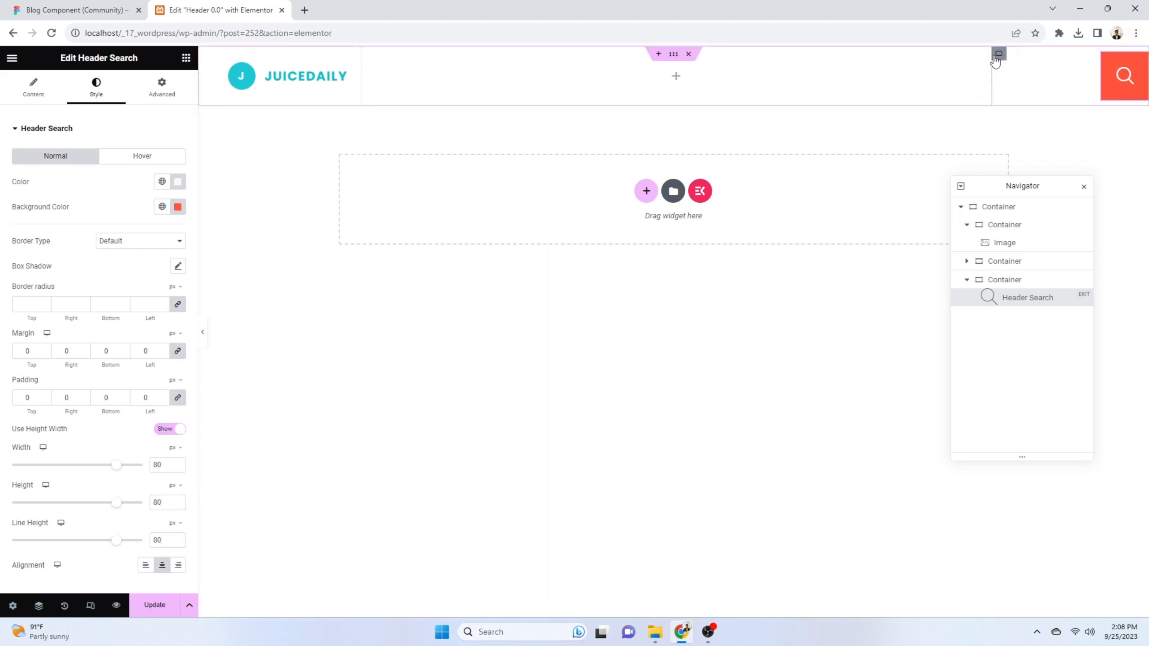
Review the spacing settings of the search column and its Header Search widget, and update the template
left_click(997, 55)
left_click(165, 90)
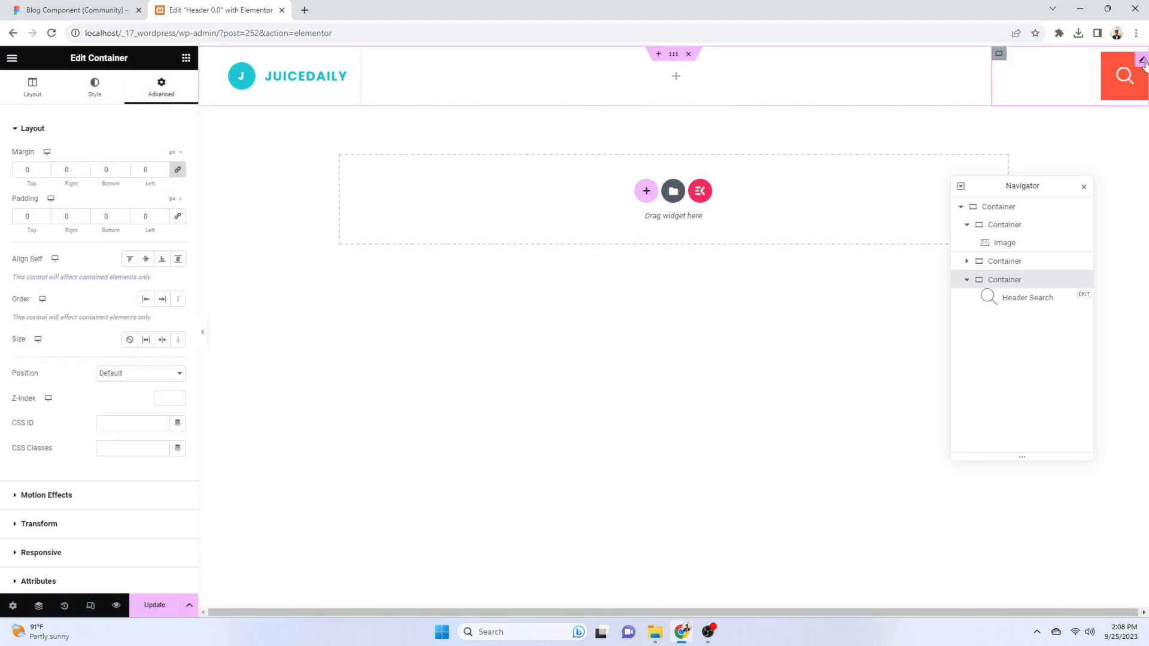
left_click(1142, 61)
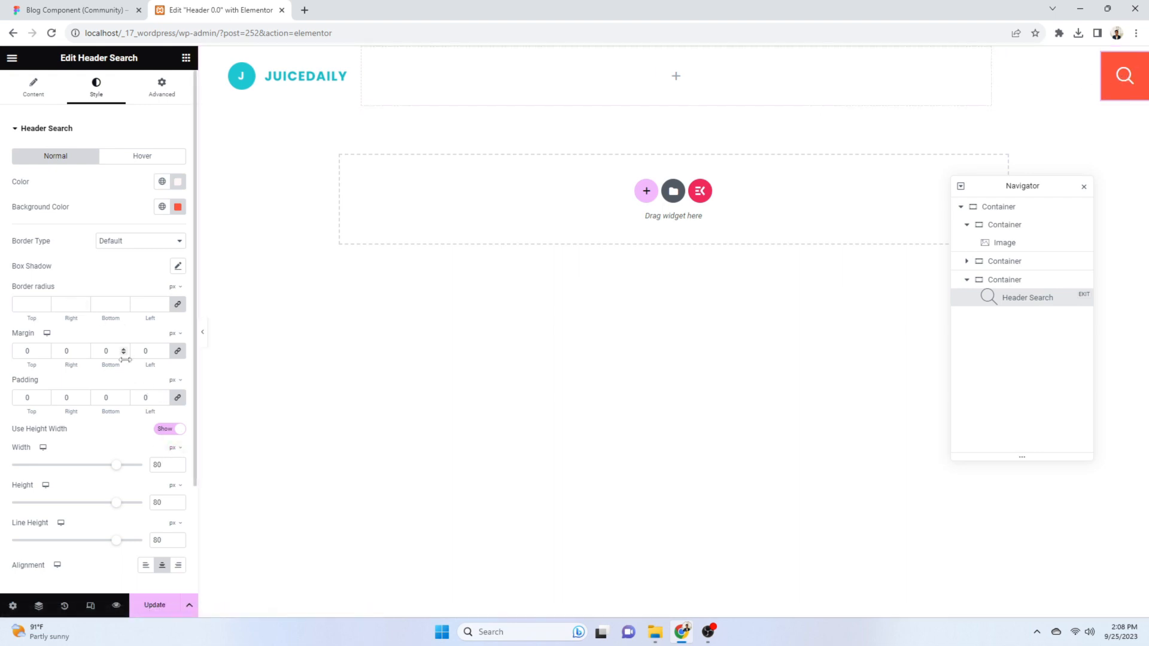
left_click(29, 90)
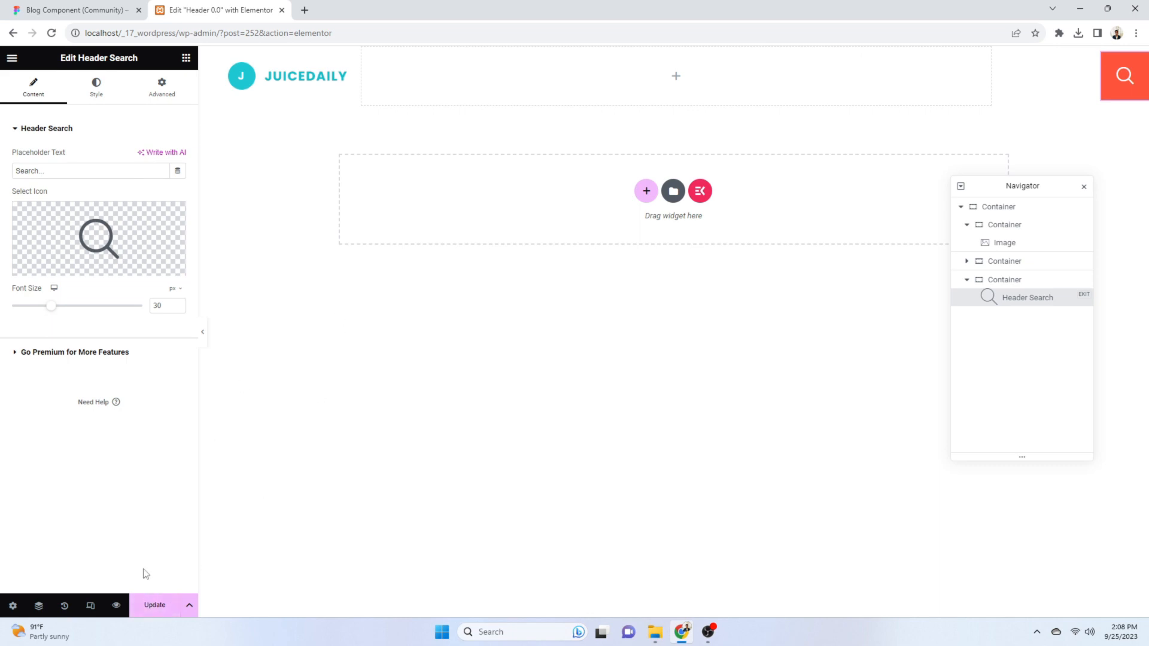
left_click(153, 605)
Check the menu in the Figma header and add an ElementsKit Nav Menu widget to the middle column
left_click(81, 7)
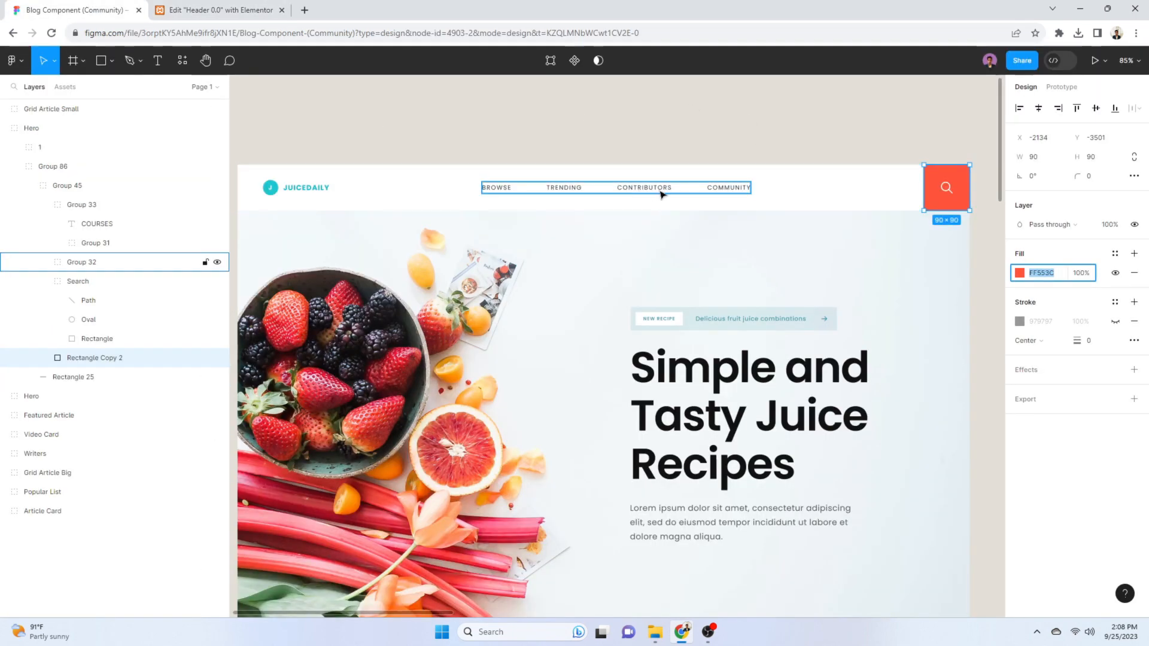
left_click(222, 9)
left_click(186, 57)
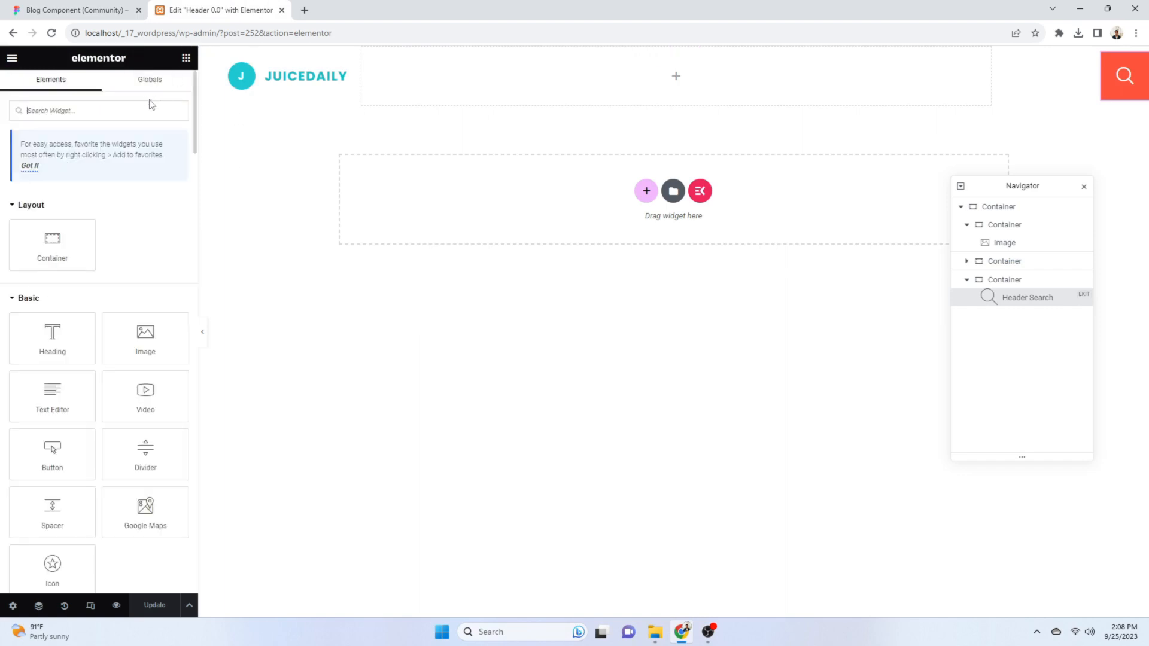
type("nav")
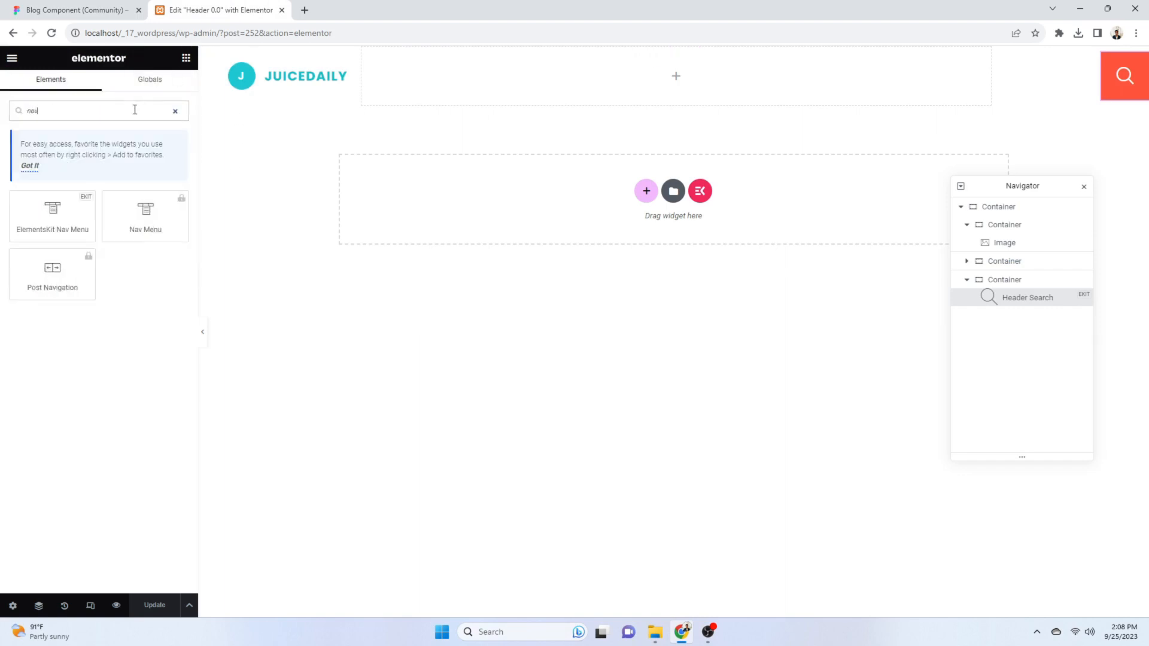
left_click_drag(36, 219, 659, 95)
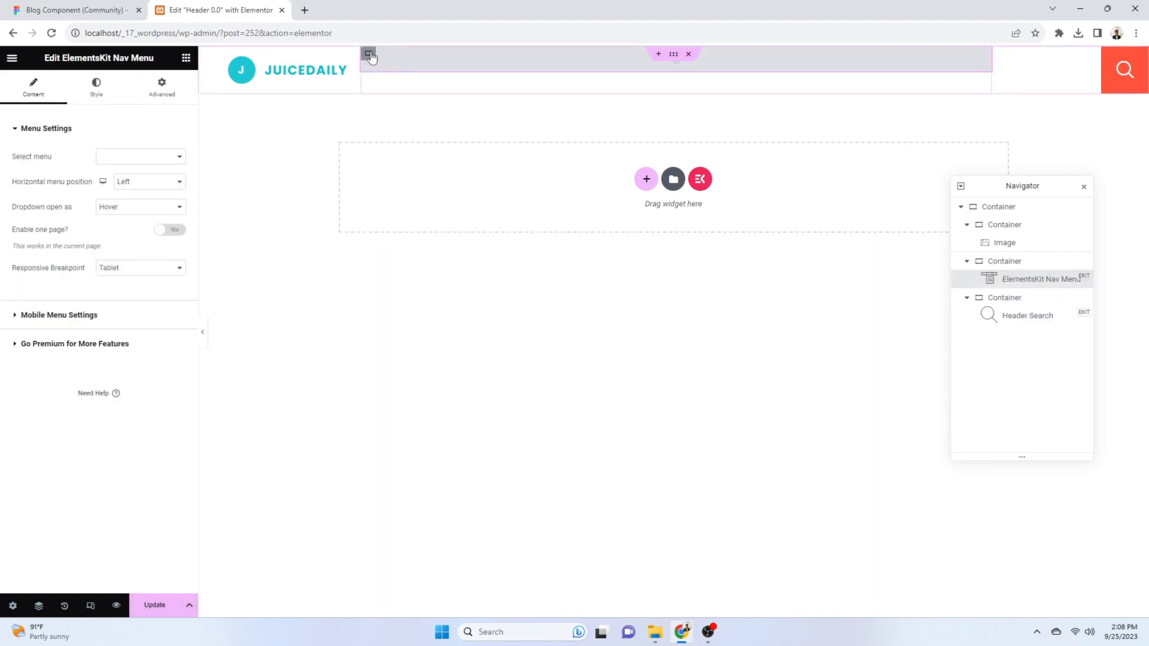
Set the middle column's content justification and item alignment to Center
left_click(368, 54)
left_click(11, 94)
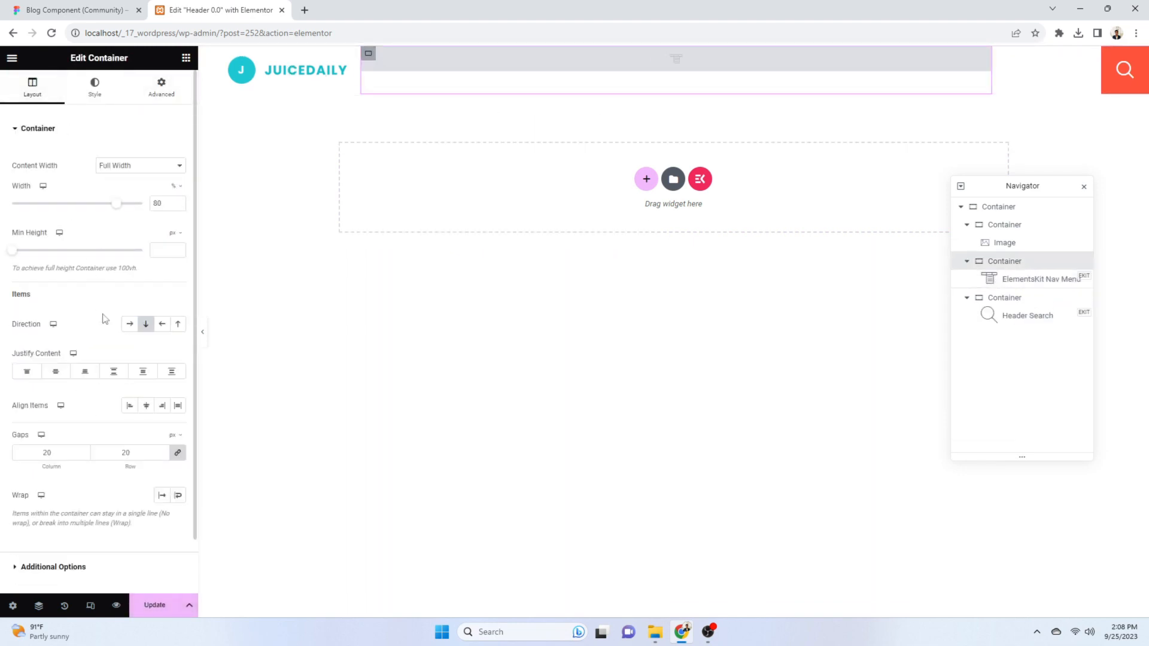
left_click(56, 371)
left_click(147, 405)
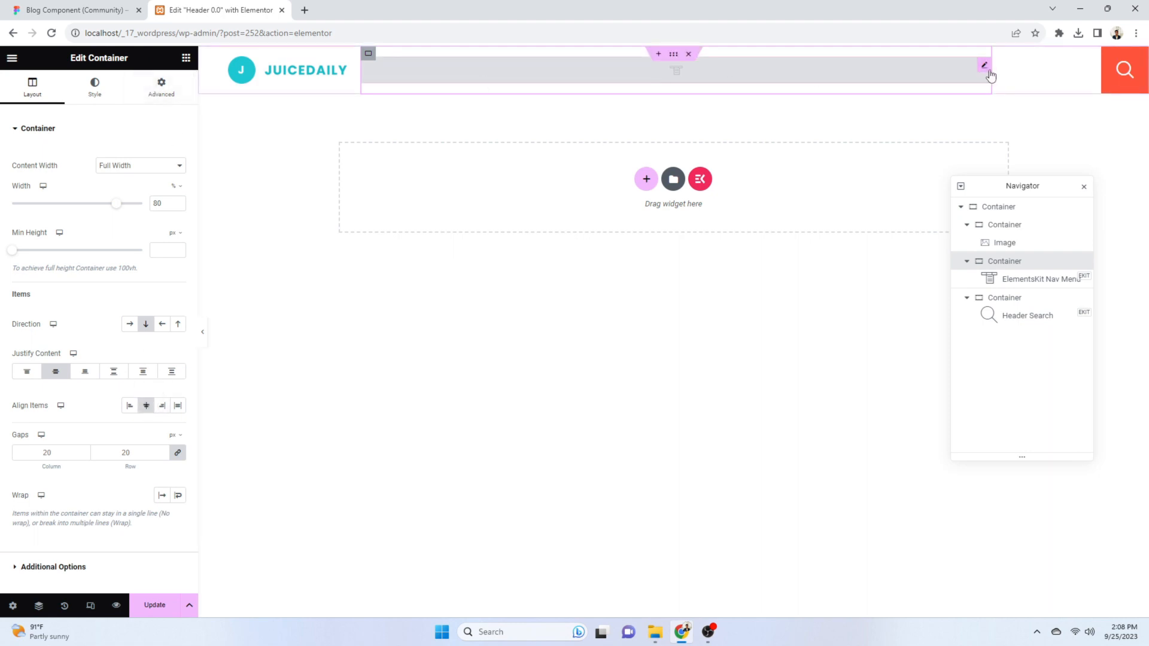
Assign Top Menu to the ElementsKit Nav Menu widget
left_click(985, 66)
left_click(138, 159)
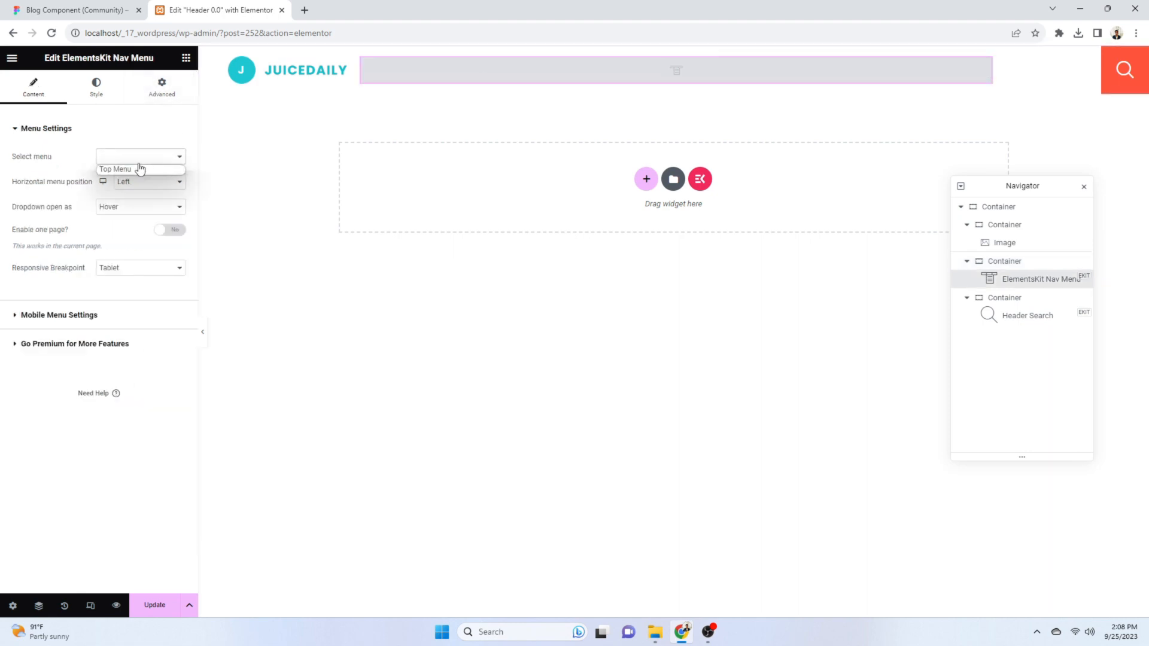
left_click(126, 170)
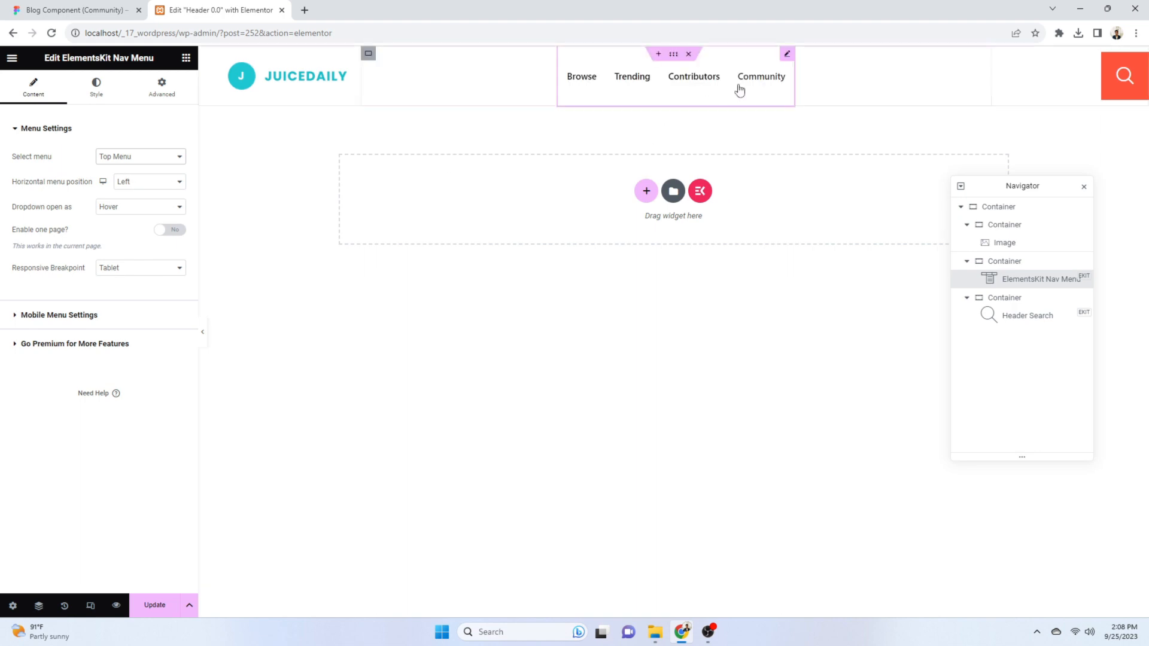
Check the Figma menu, then open the WordPress admin in a separate browser tab and inspect Top Menu's items in the Menus settings
left_click(78, 10)
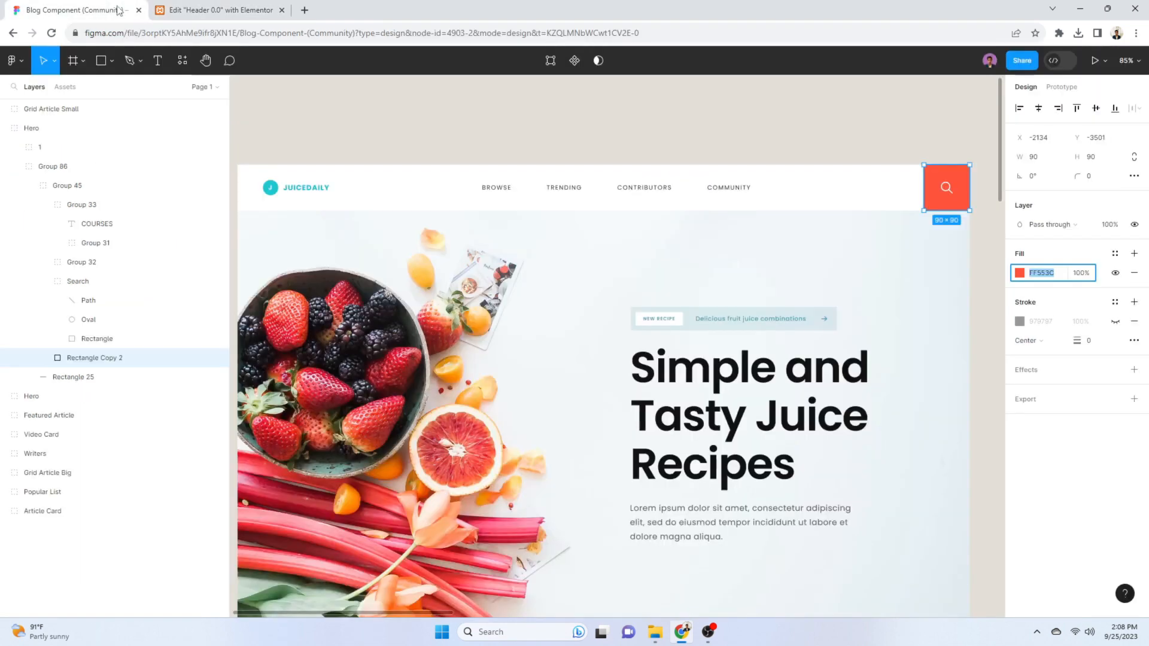
left_click(222, 7)
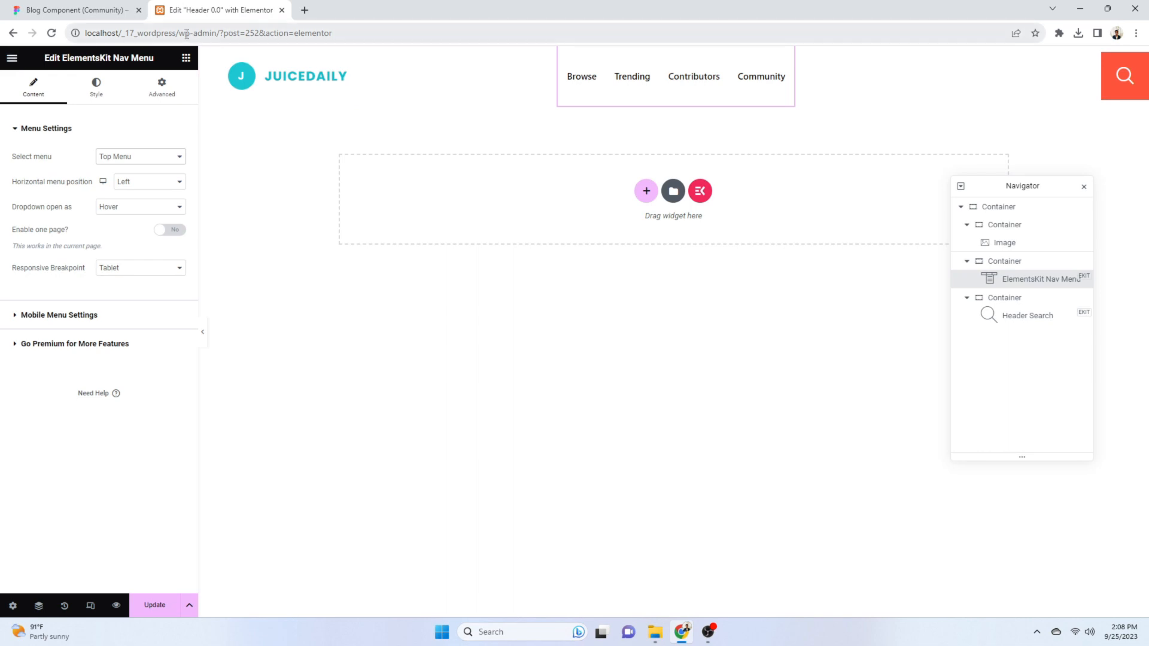
left_click_drag(215, 33, 67, 37)
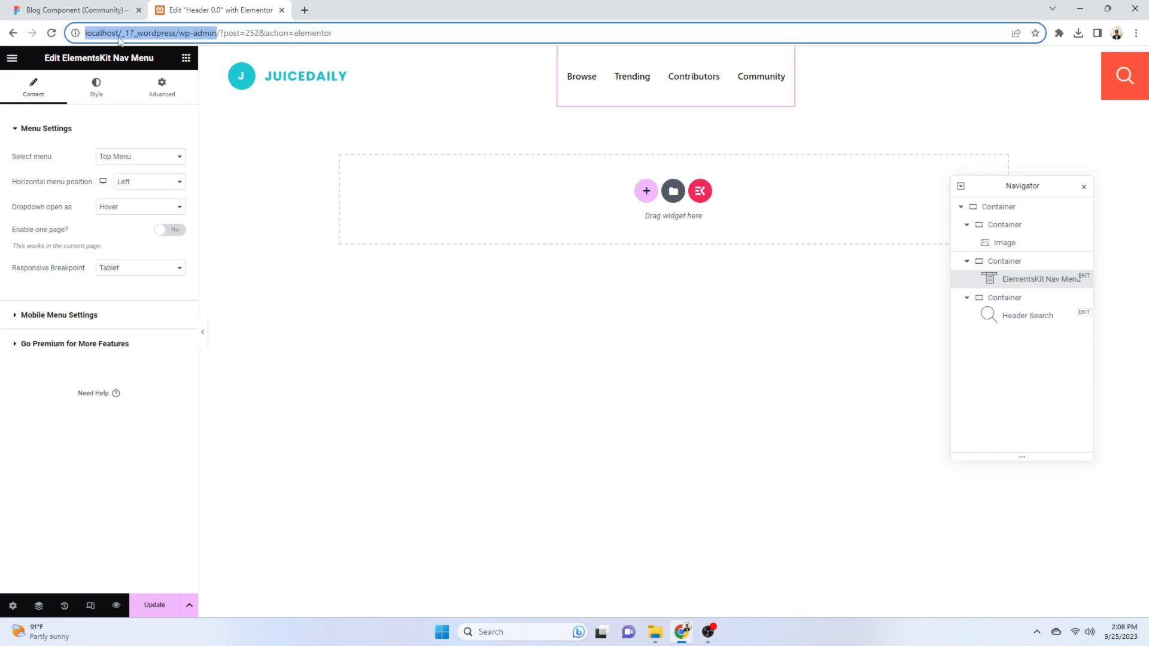
left_click_drag(431, 3, 432, 7)
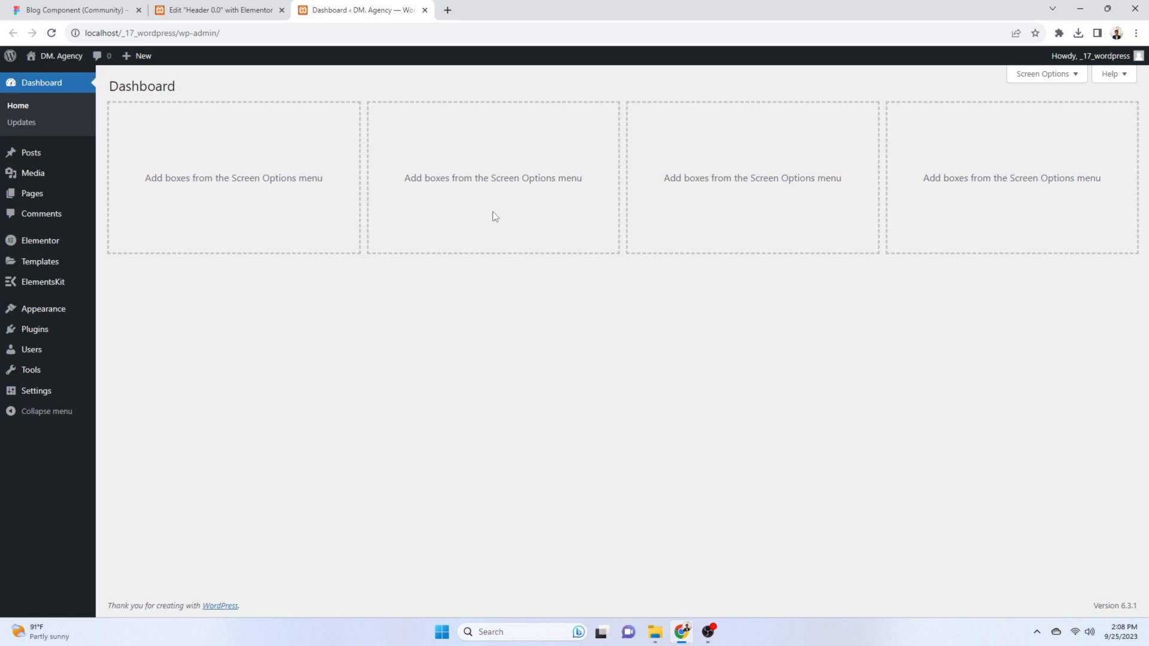
mouse_move(43, 309)
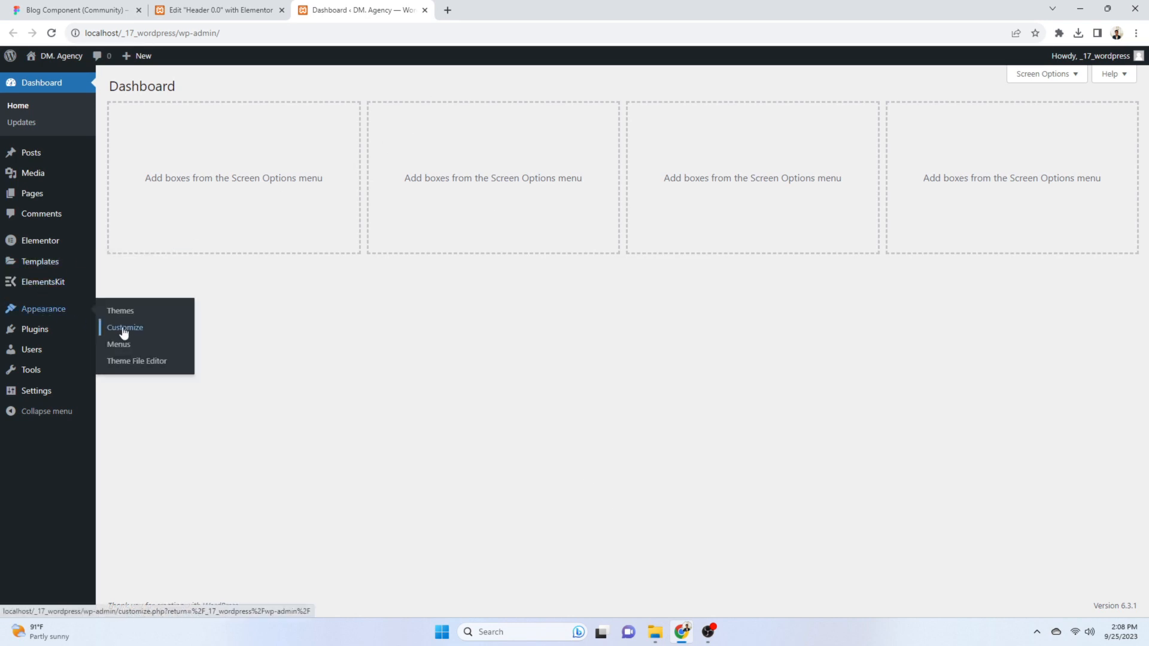
left_click(134, 348)
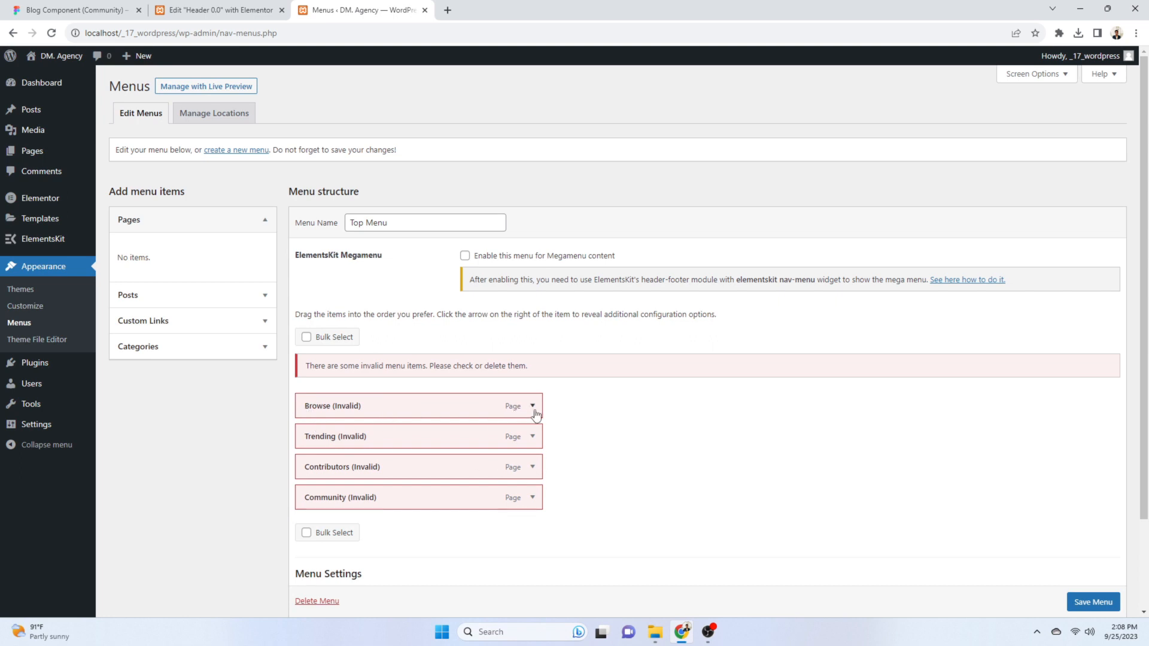
Create and publish a WordPress page titled BROWSE, using the text from the Figma menu, and return to the page list
left_click(41, 158)
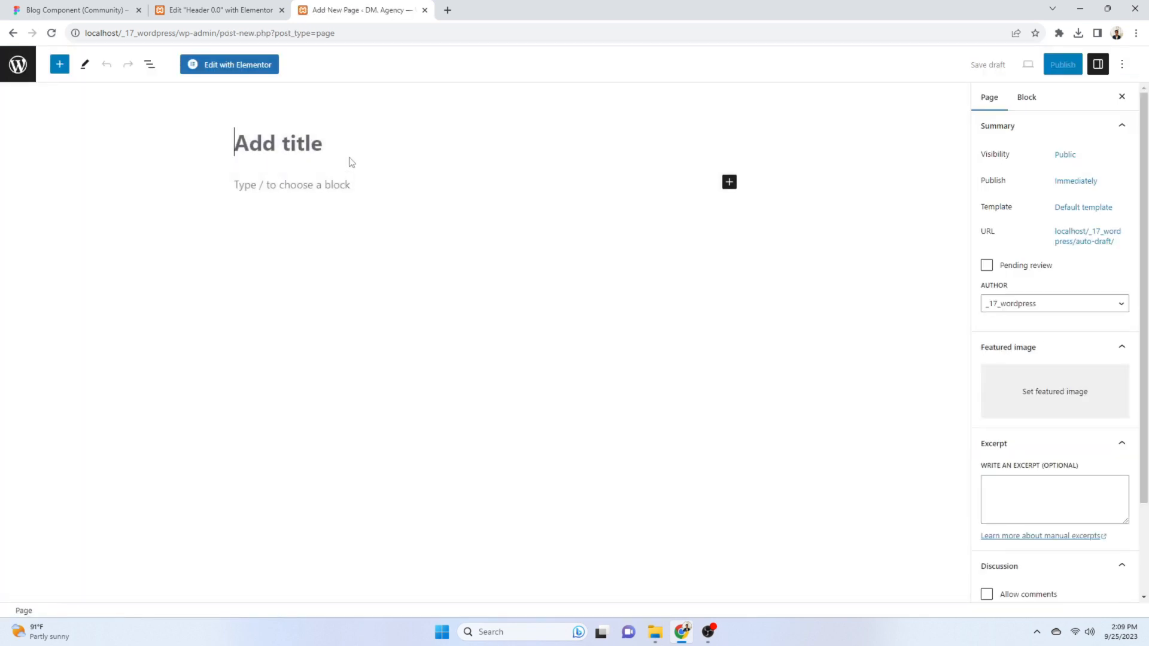
left_click_drag(351, 8, 194, 9)
left_click(97, 7)
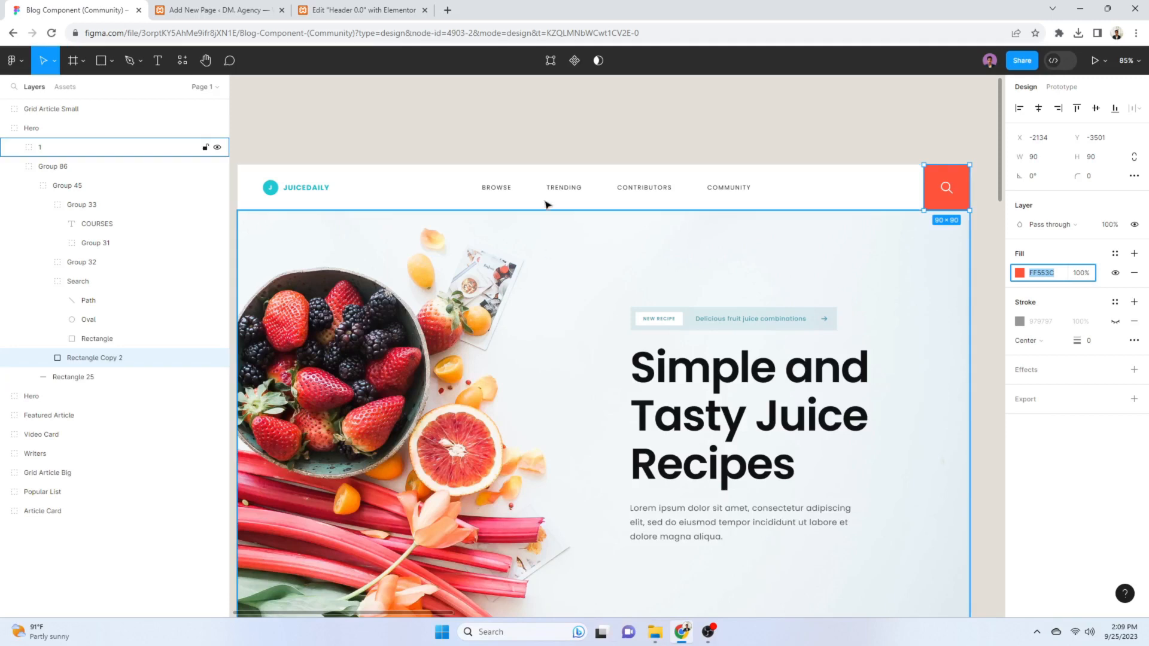
double_click(502, 189)
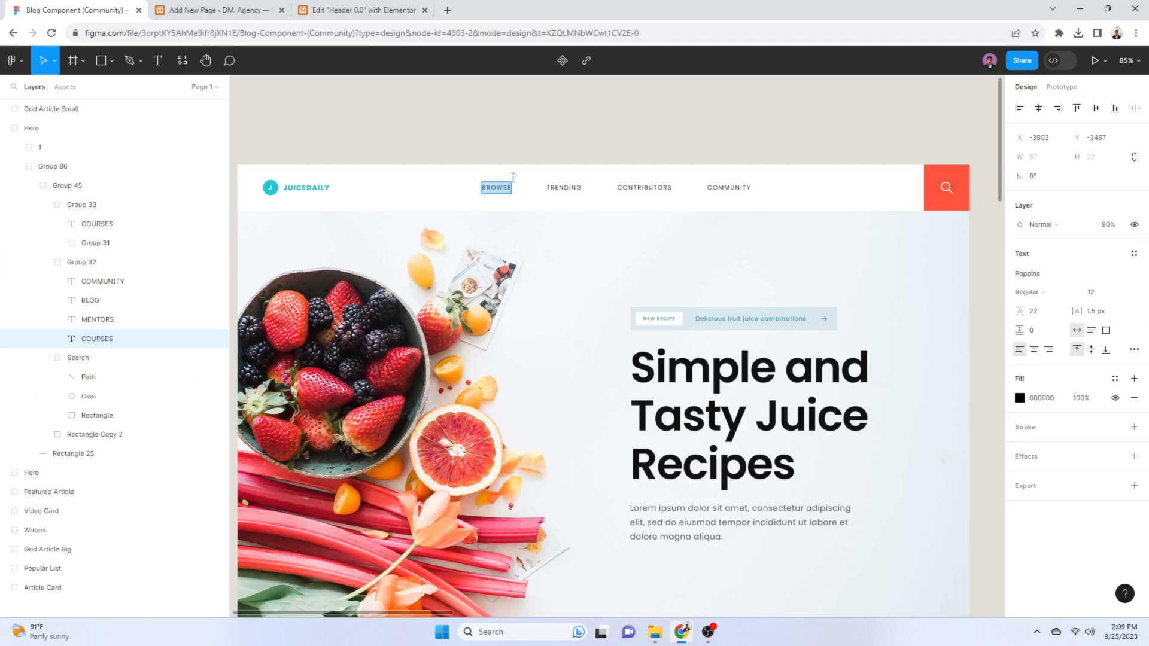
left_click(231, 10)
type("BROWSE")
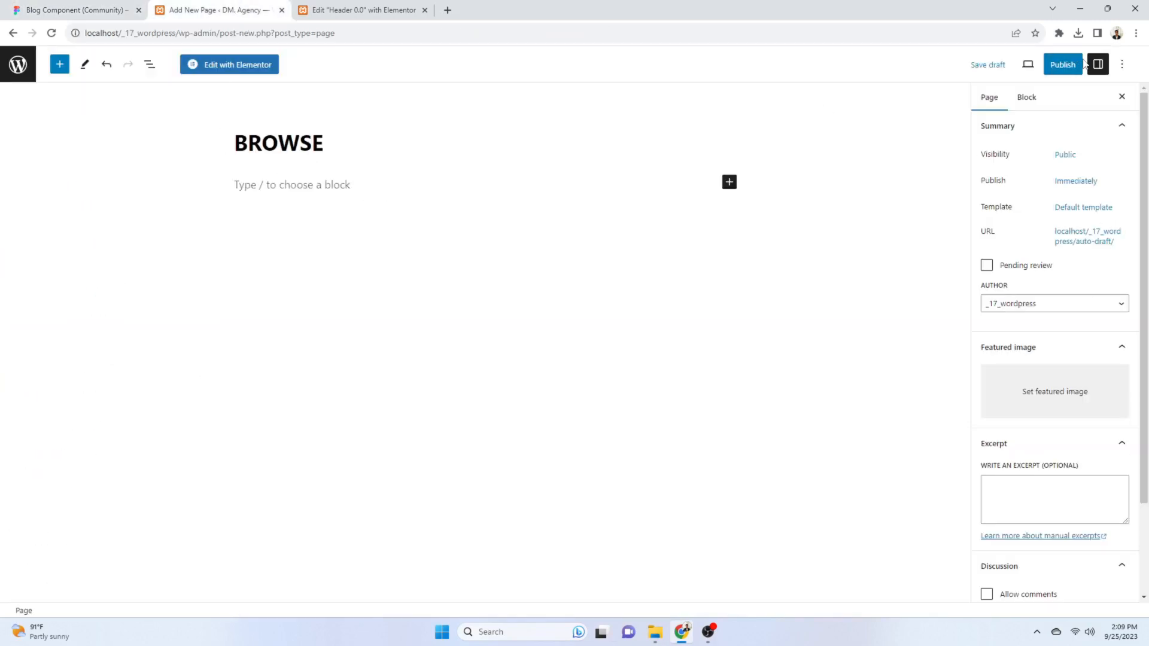
left_click(1081, 64)
left_click(1028, 66)
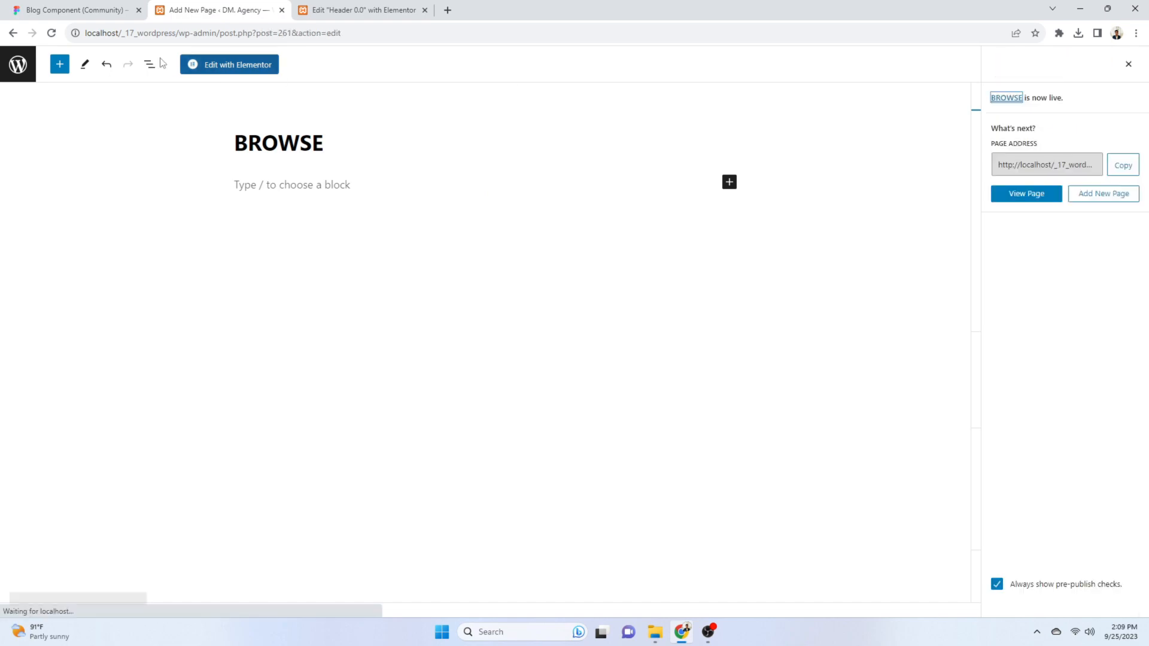
left_click(16, 75)
Copy TRENDING from the Figma menu, publish a page with that title, and return to the page list
left_click(74, 10)
double_click(564, 188)
key("ctrl+c")
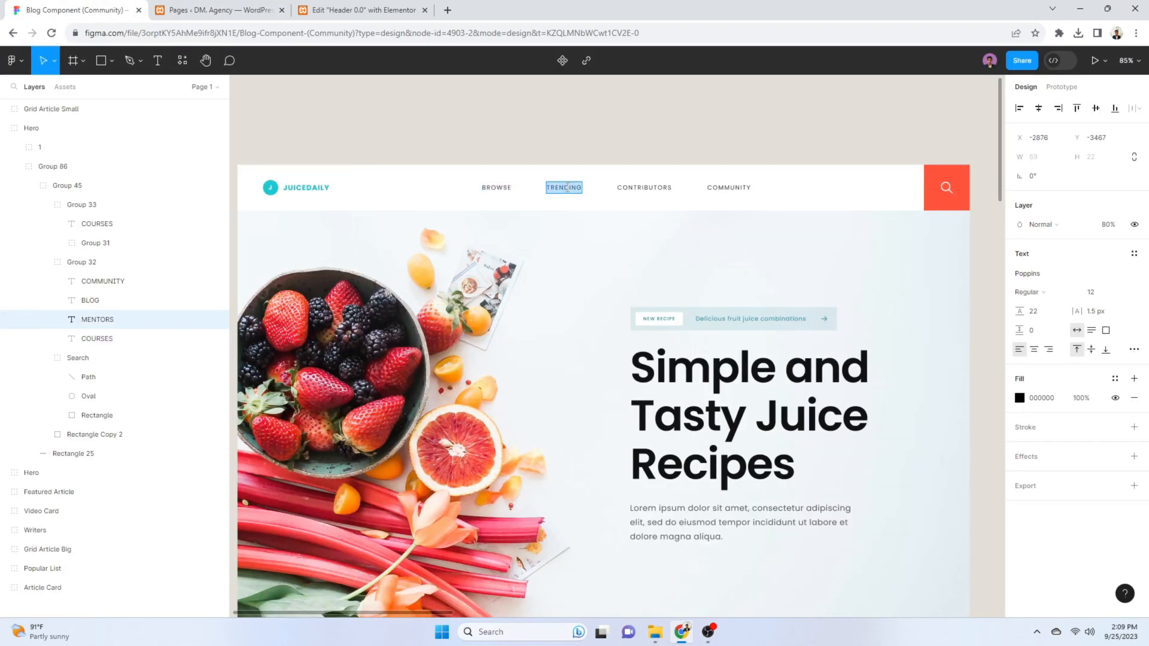
left_click(215, 10)
left_click(171, 86)
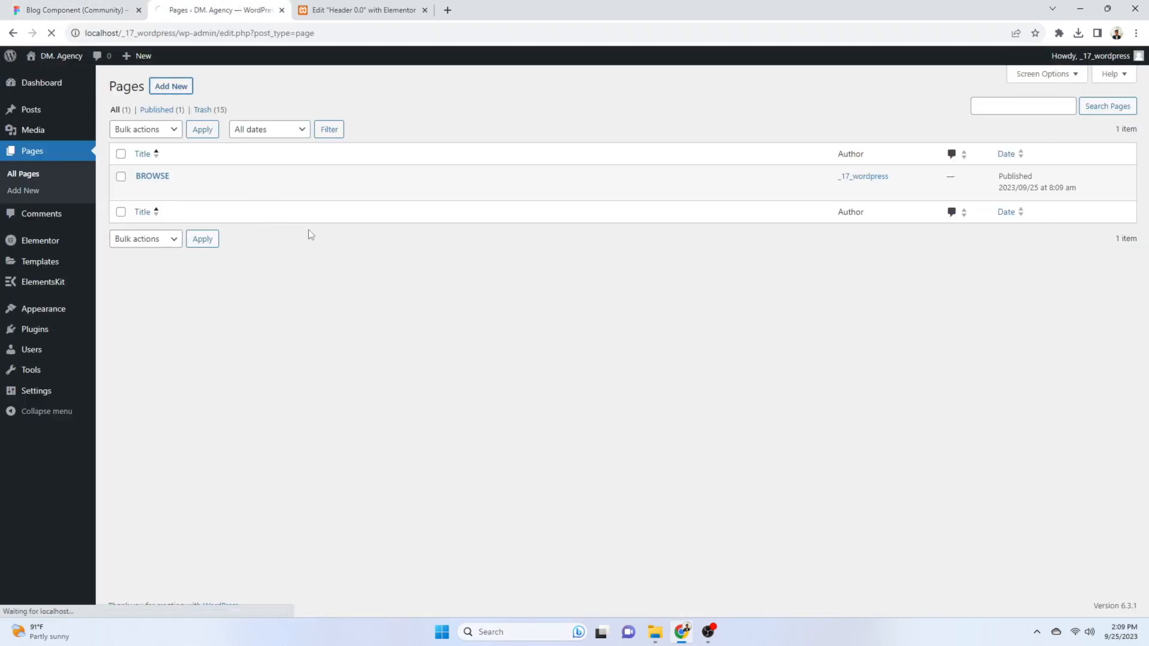
key("ctrl+v")
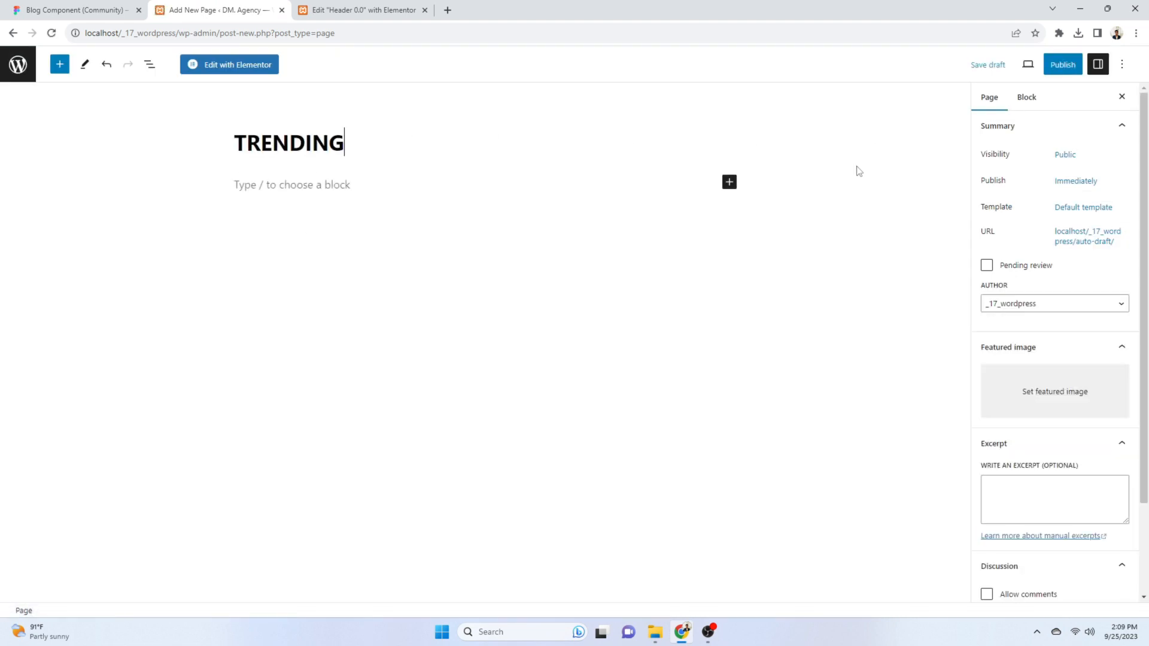
left_click(1065, 66)
left_click(1026, 64)
left_click(18, 63)
Copy CONTRIBUTORS from the Figma menu and publish a WordPress page with that title
left_click(72, 10)
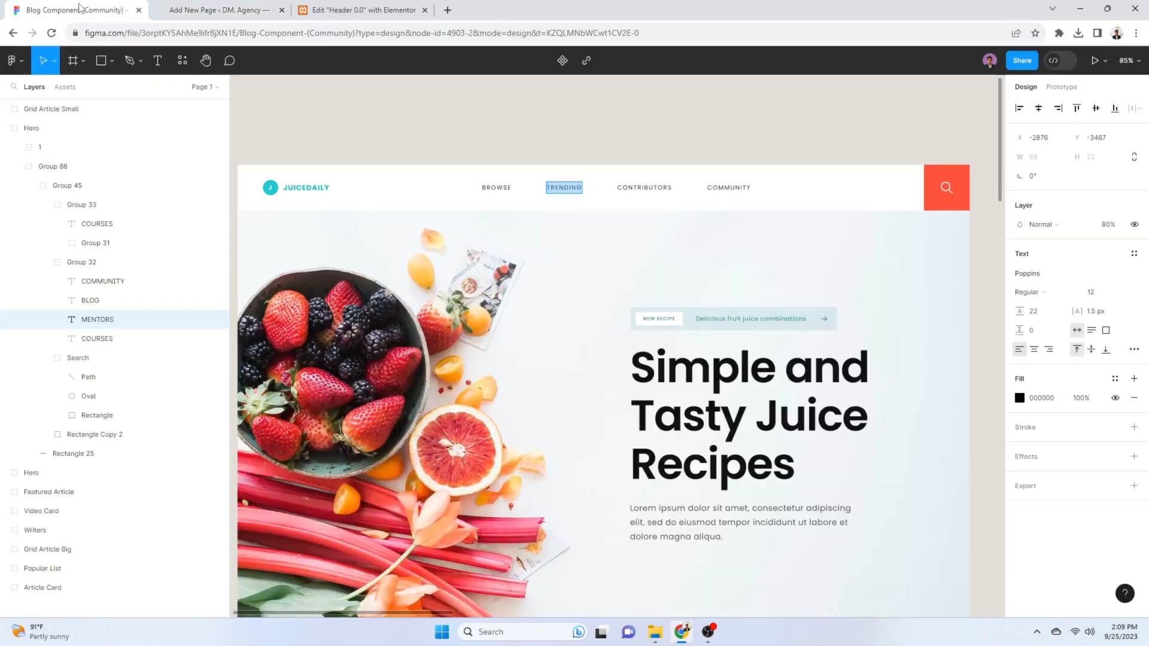
double_click(644, 187)
key("ctrl+c")
left_click(269, 11)
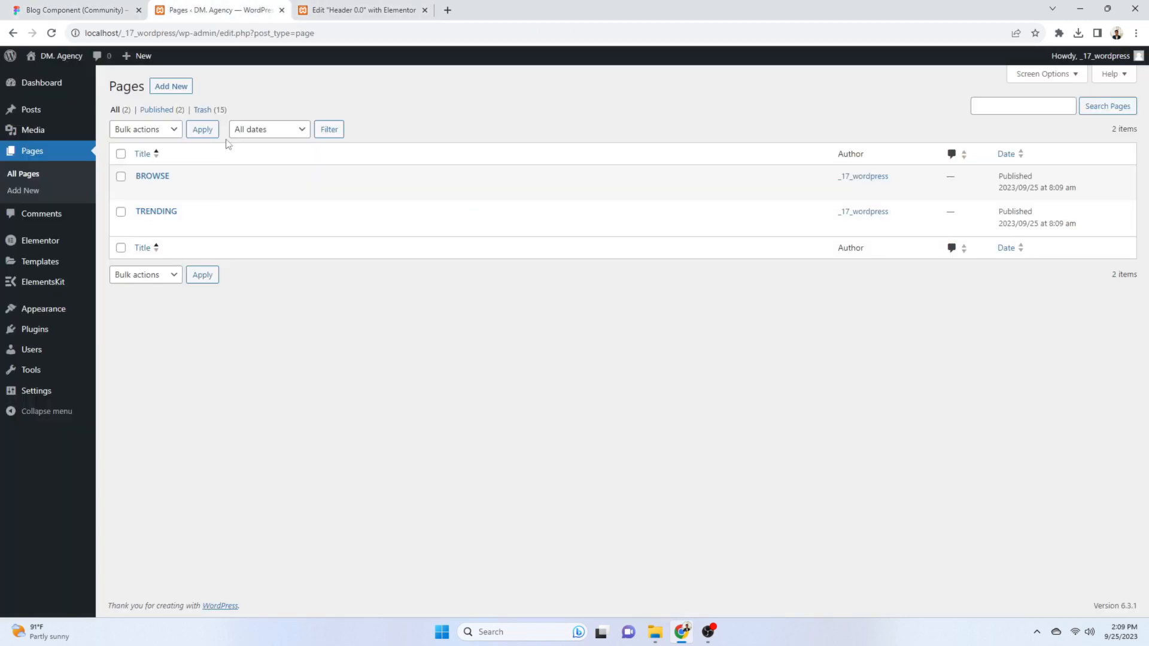
left_click(171, 88)
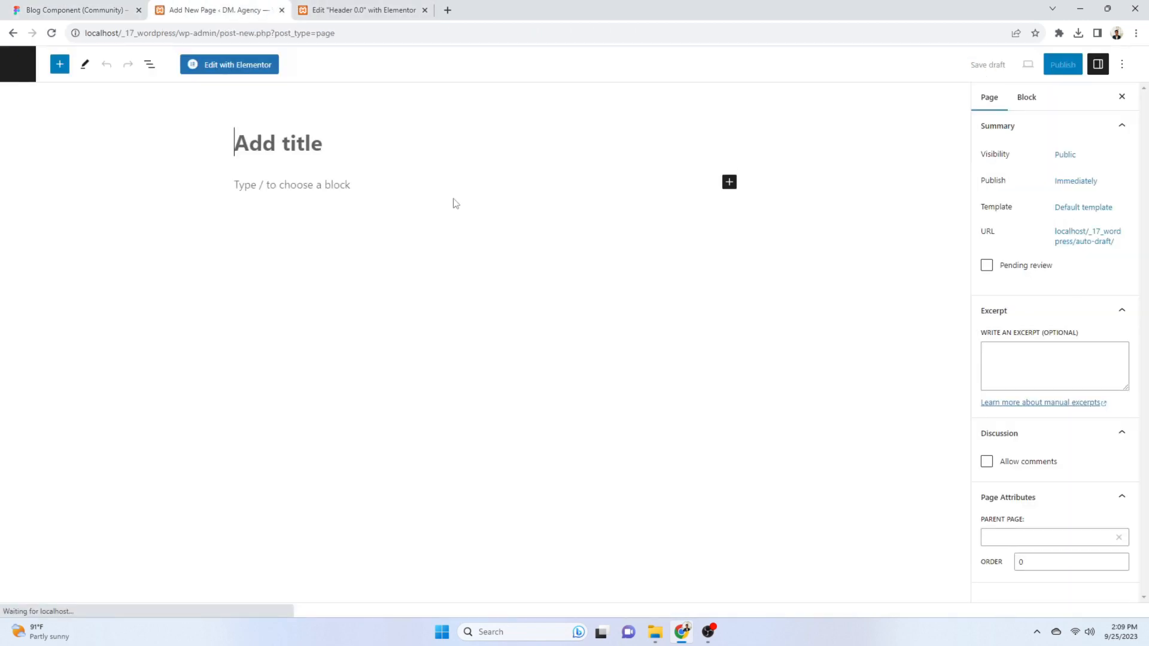
key("ctrl+v")
left_click(1098, 65)
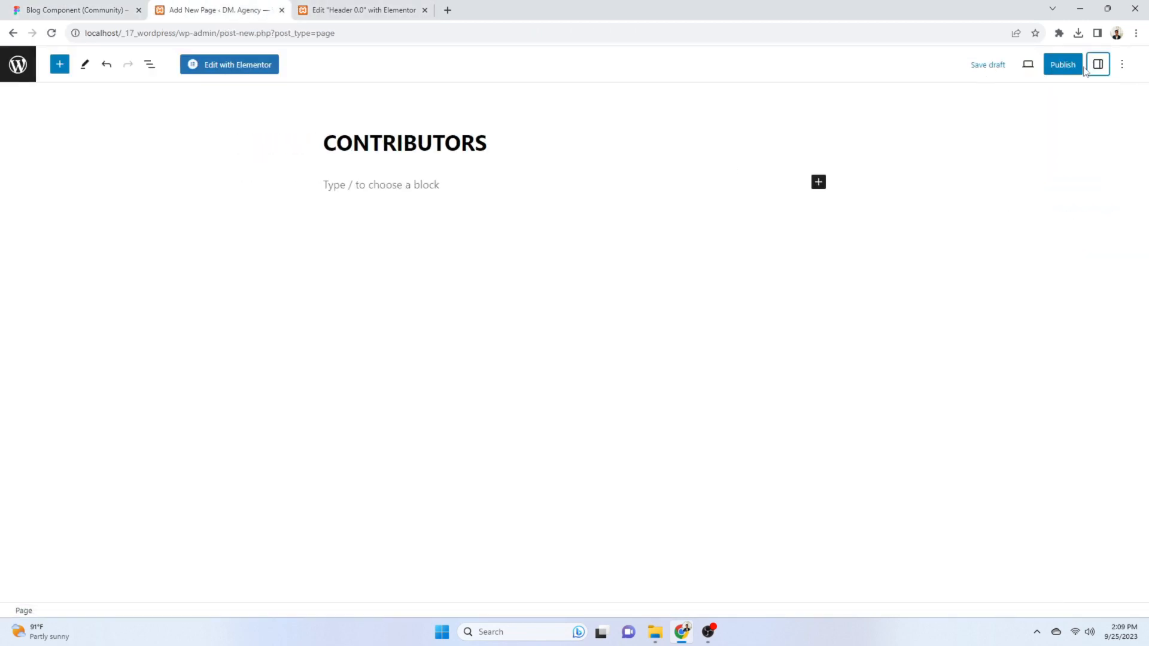
left_click(1089, 67)
left_click(1063, 65)
left_click(1024, 64)
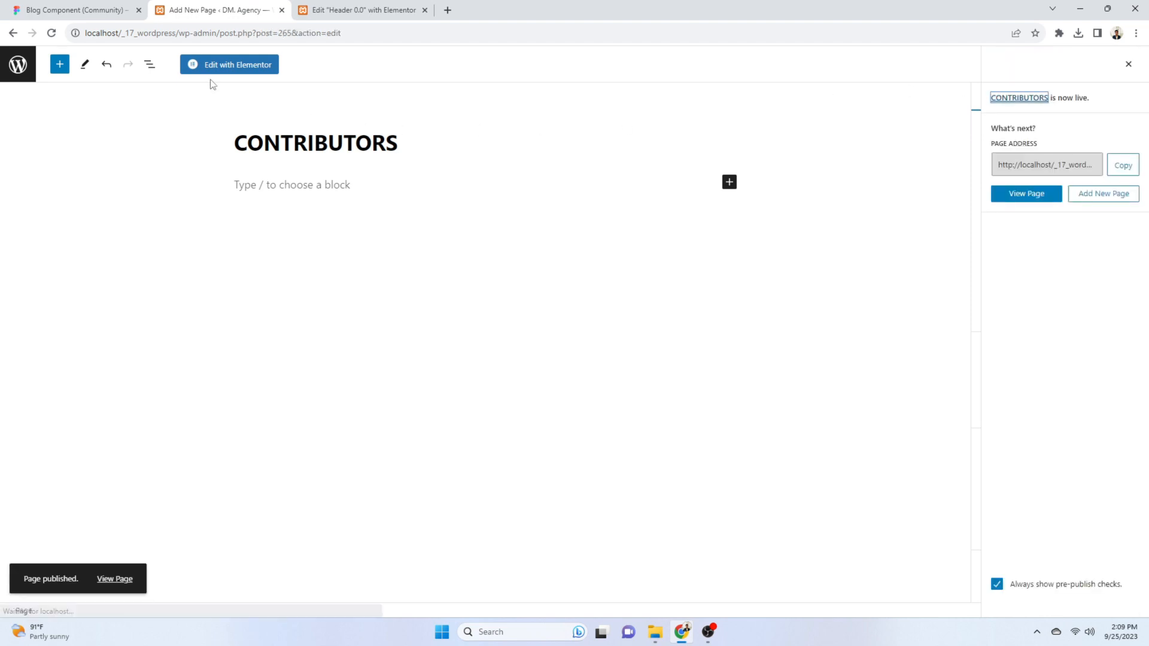
Copy COMMUNITY from the Figma menu, publish a page with that title, and return to the page list
left_click(66, 10)
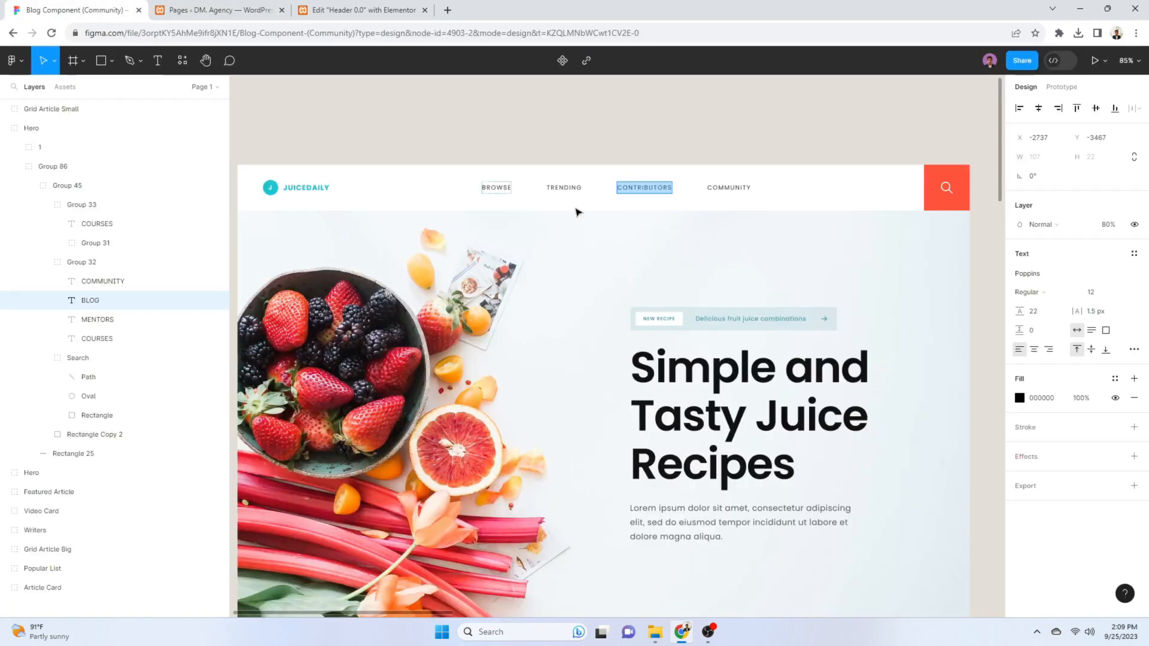
left_click(719, 189)
left_click(227, 9)
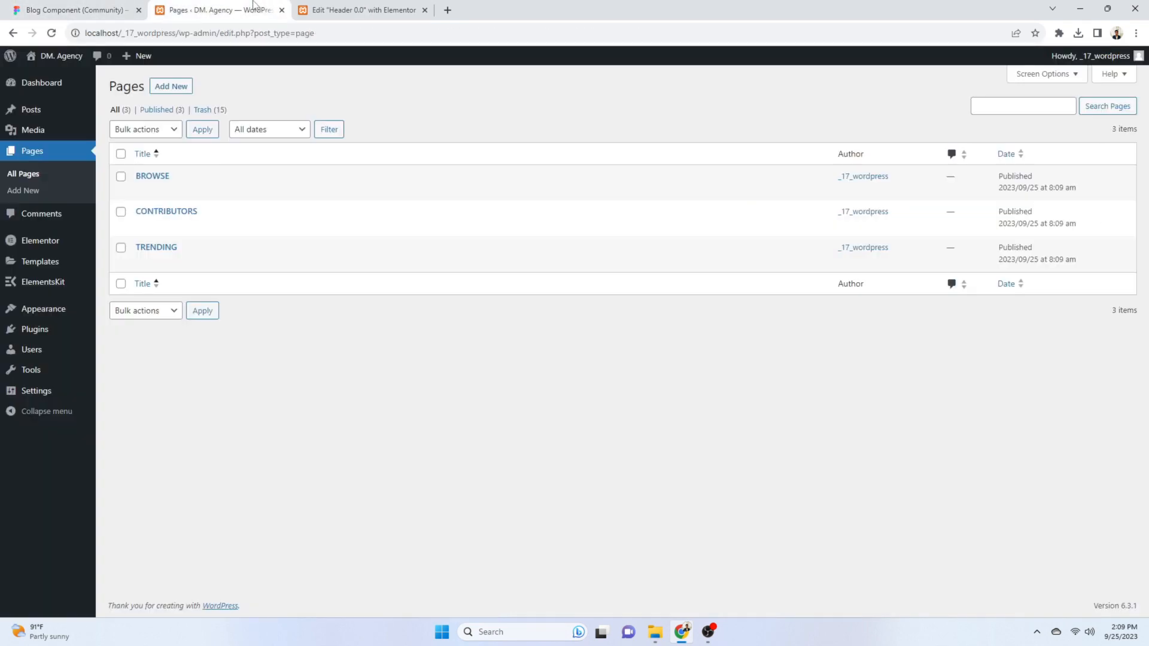
left_click(171, 88)
type("COMMUNITY")
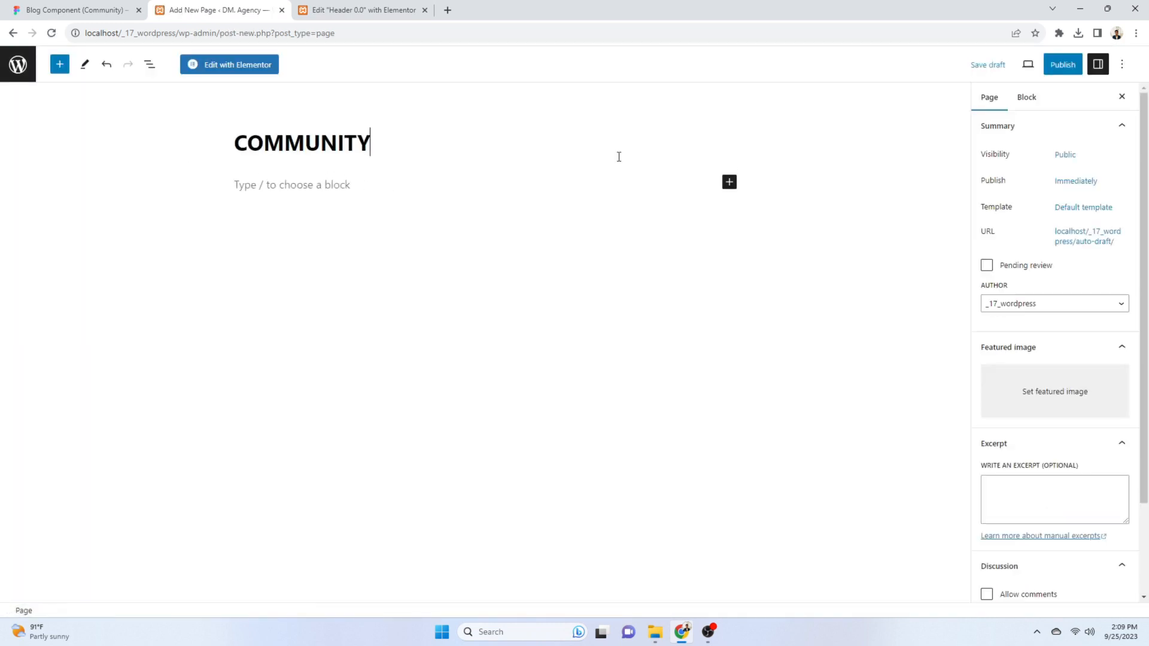
left_click(1063, 65)
left_click(1026, 65)
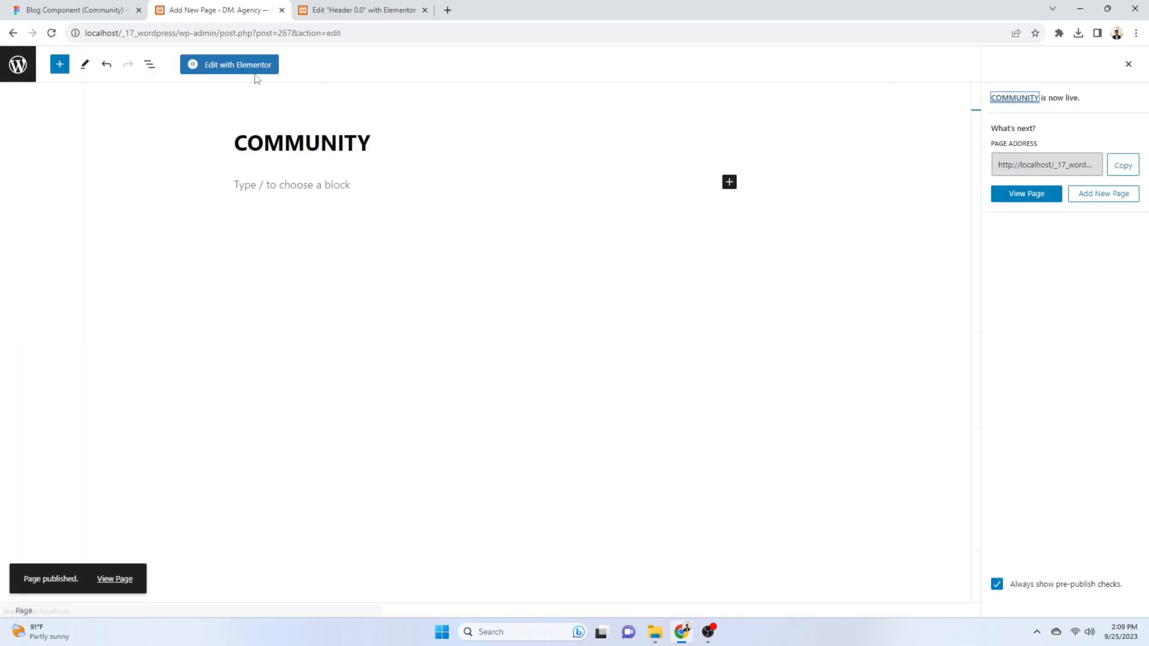
left_click(18, 64)
Open the WordPress Menus settings and inspect the details of Top Menu's invalid Browse item
mouse_move(52, 311)
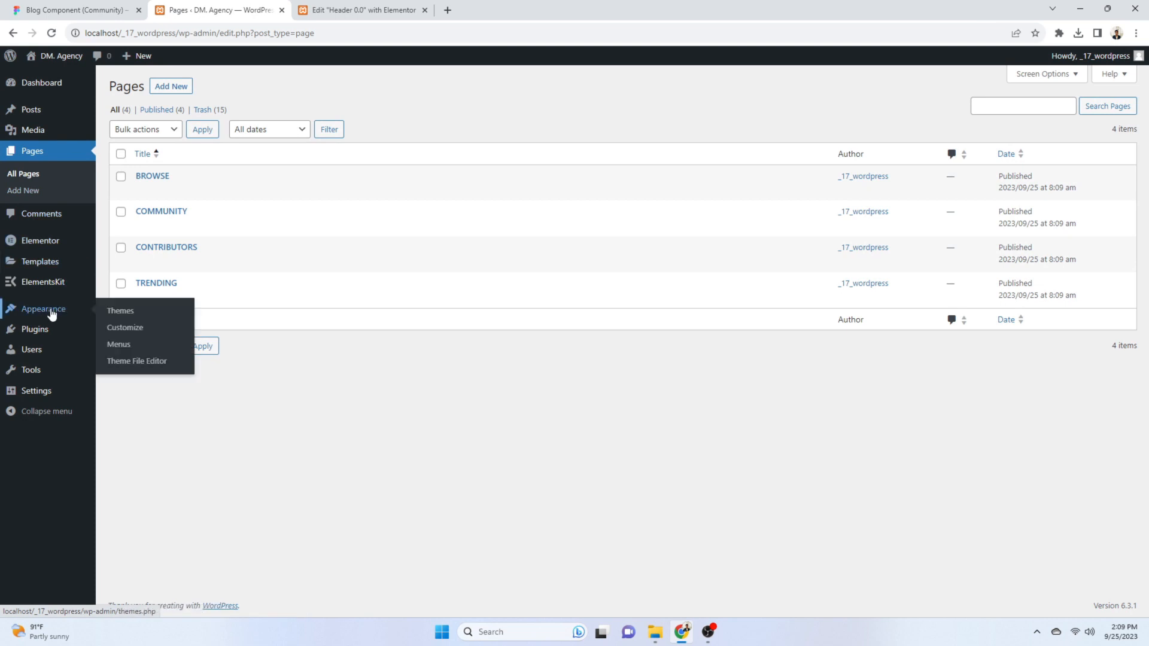
left_click(126, 346)
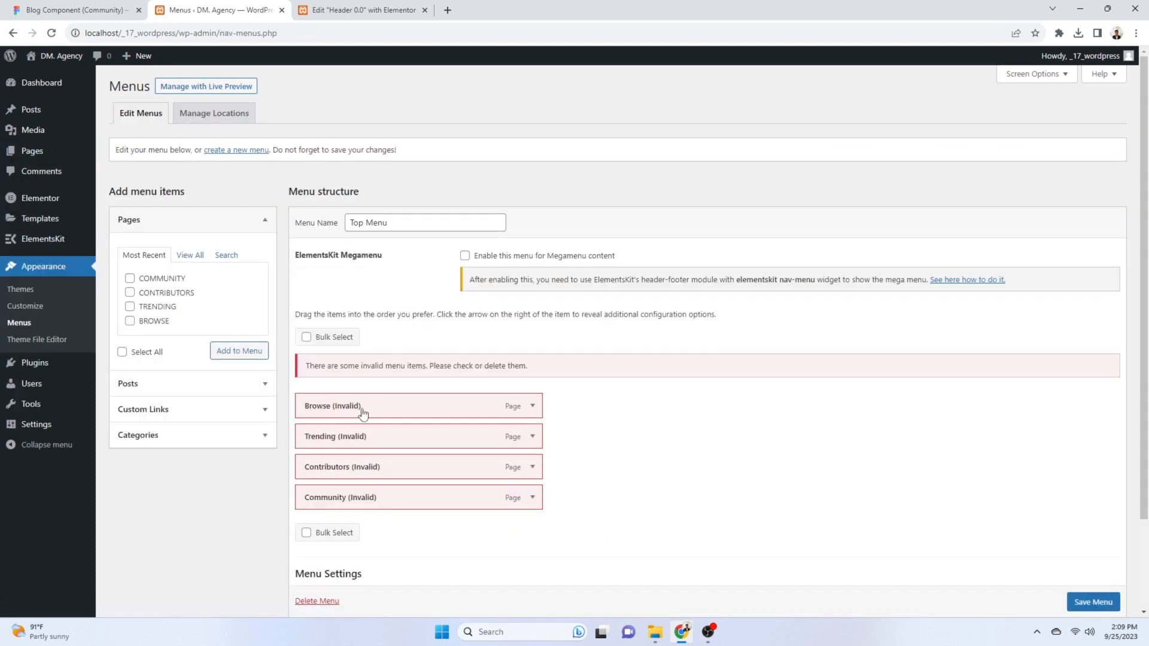
left_click(532, 407)
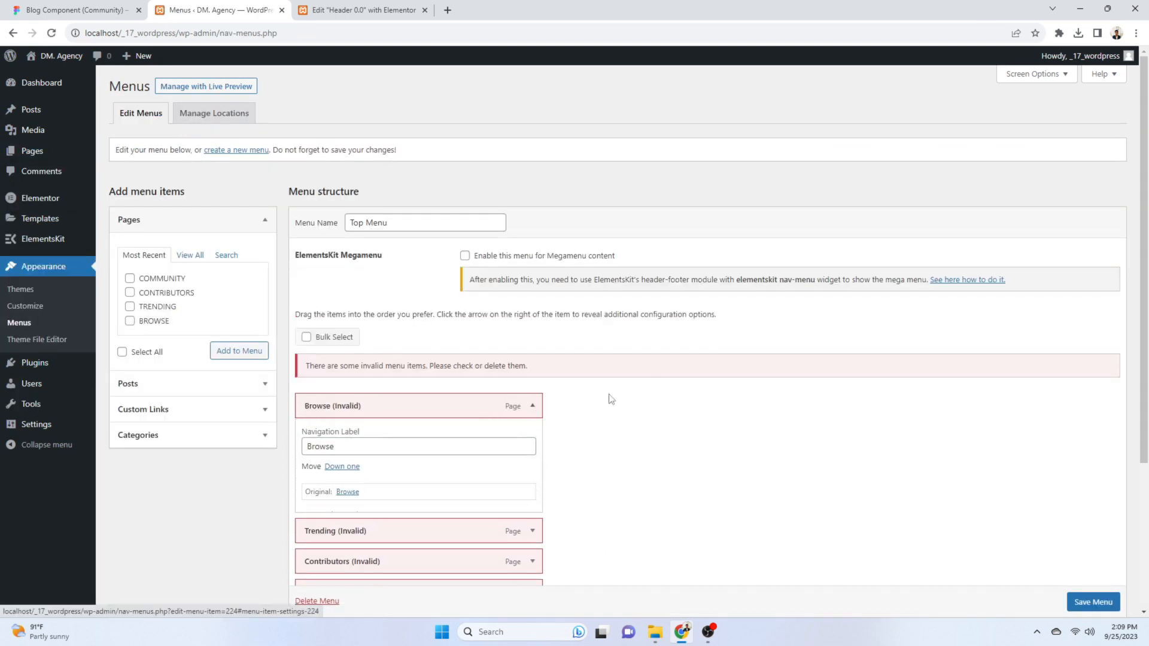
scroll(658, 383, "down", 2)
left_click(537, 283)
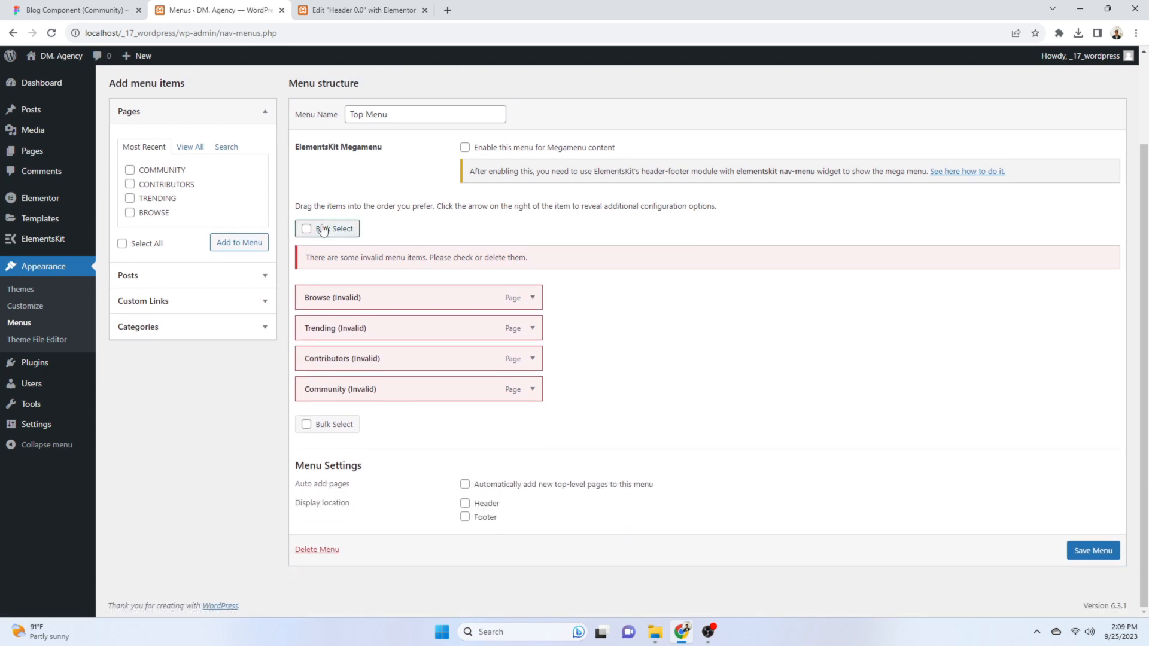
Bulk-select the invalid Browse, Trending, Contributors and Community items in Top Menu and remove them
left_click(322, 231)
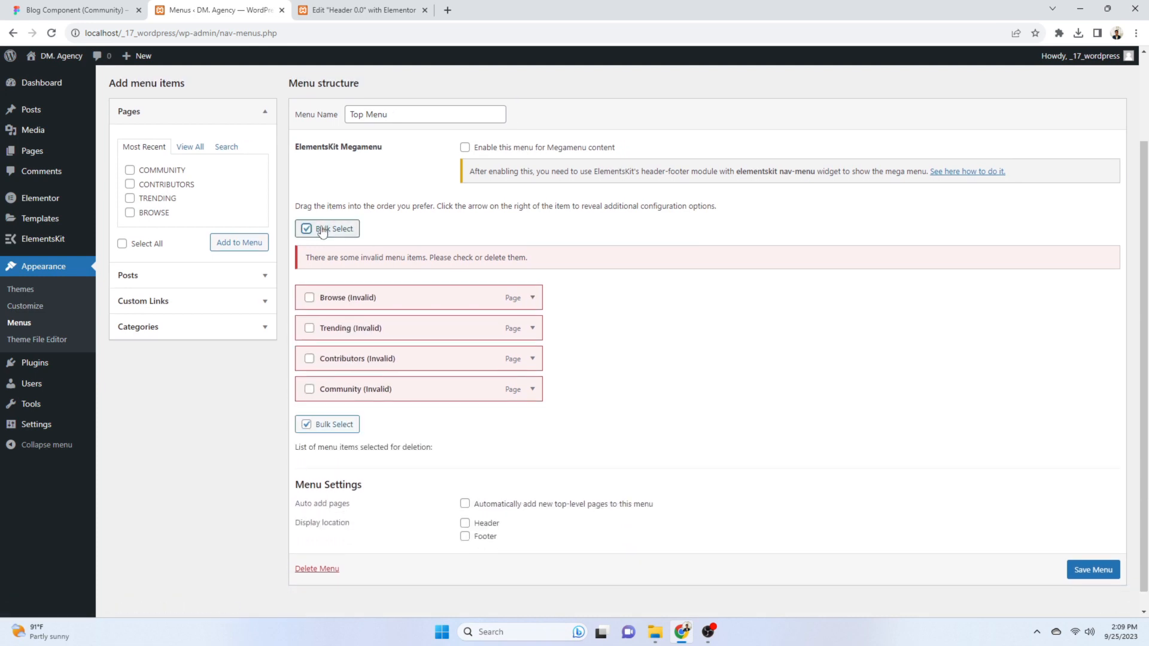
left_click(332, 424)
left_click(333, 425)
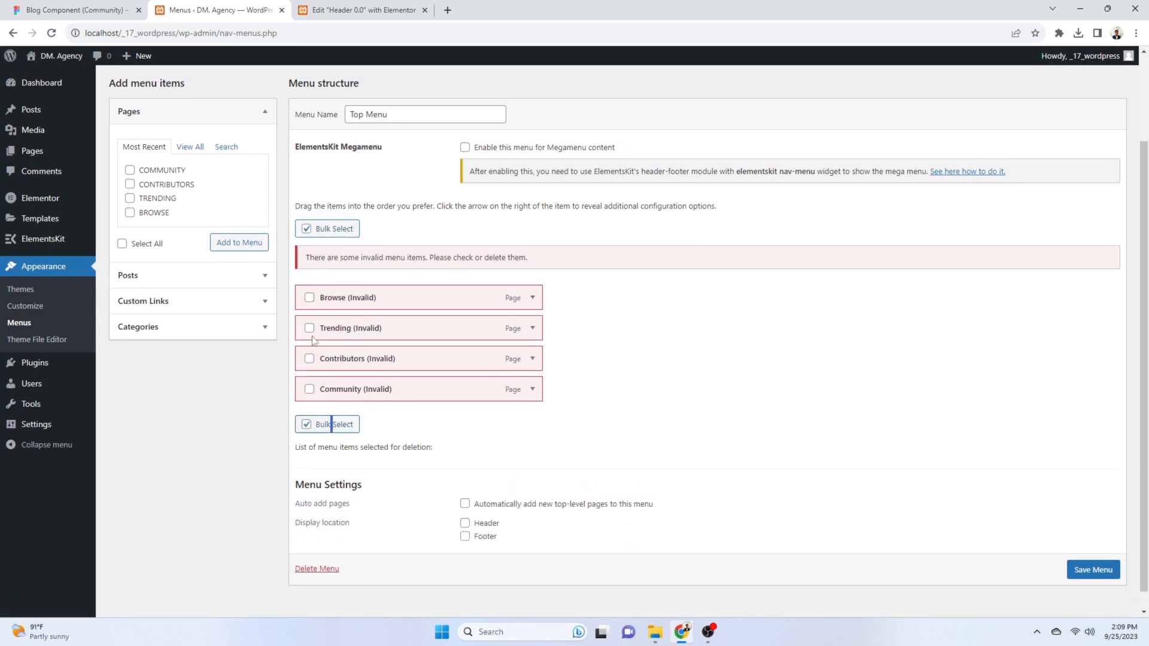
left_click(309, 298)
left_click(310, 328)
left_click(309, 359)
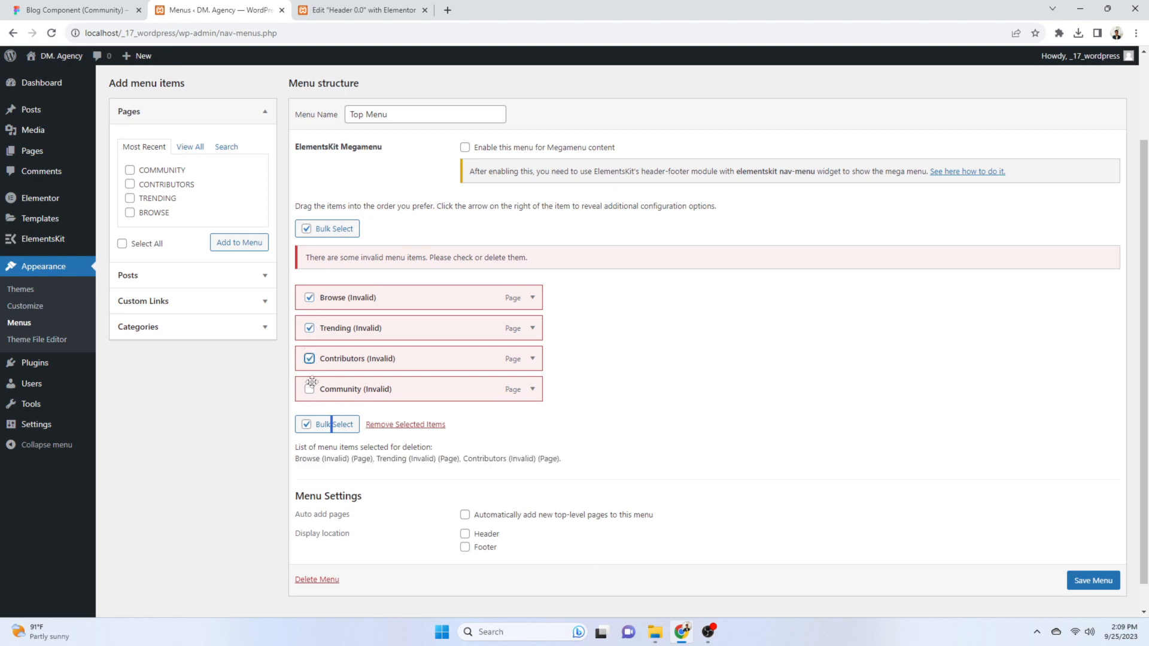
left_click(309, 389)
left_click(405, 424)
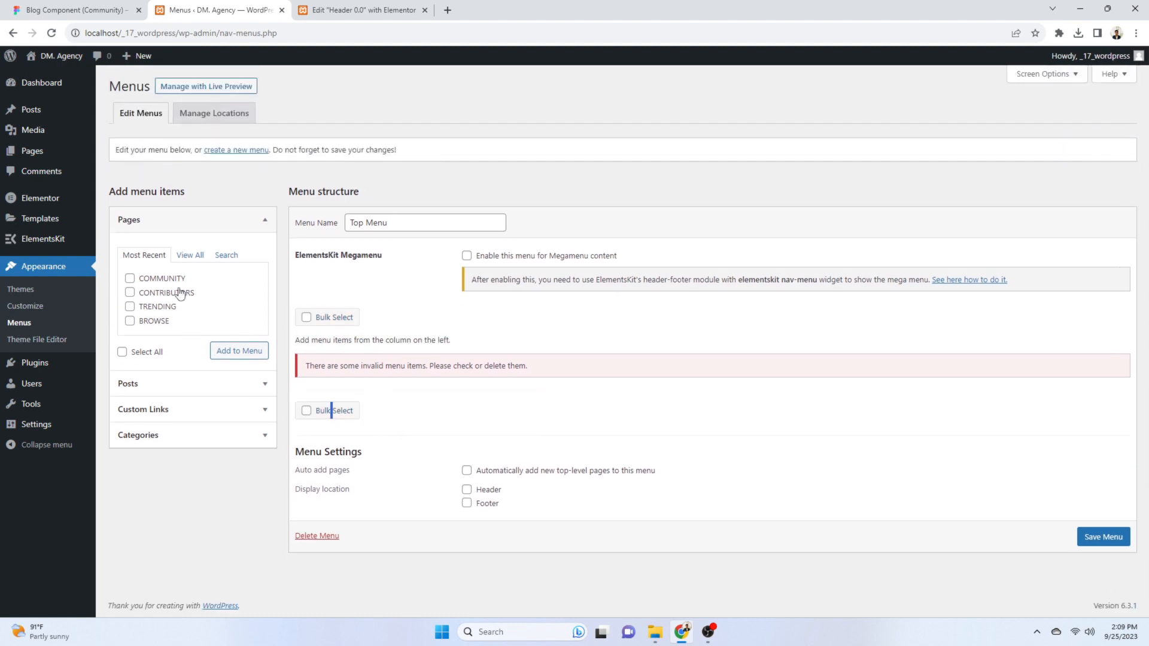
Add the four published pages to Top Menu and arrange them as BROWSE, TRENDING, CONTRIBUTORS, COMMUNITY
left_click(131, 320)
left_click(239, 350)
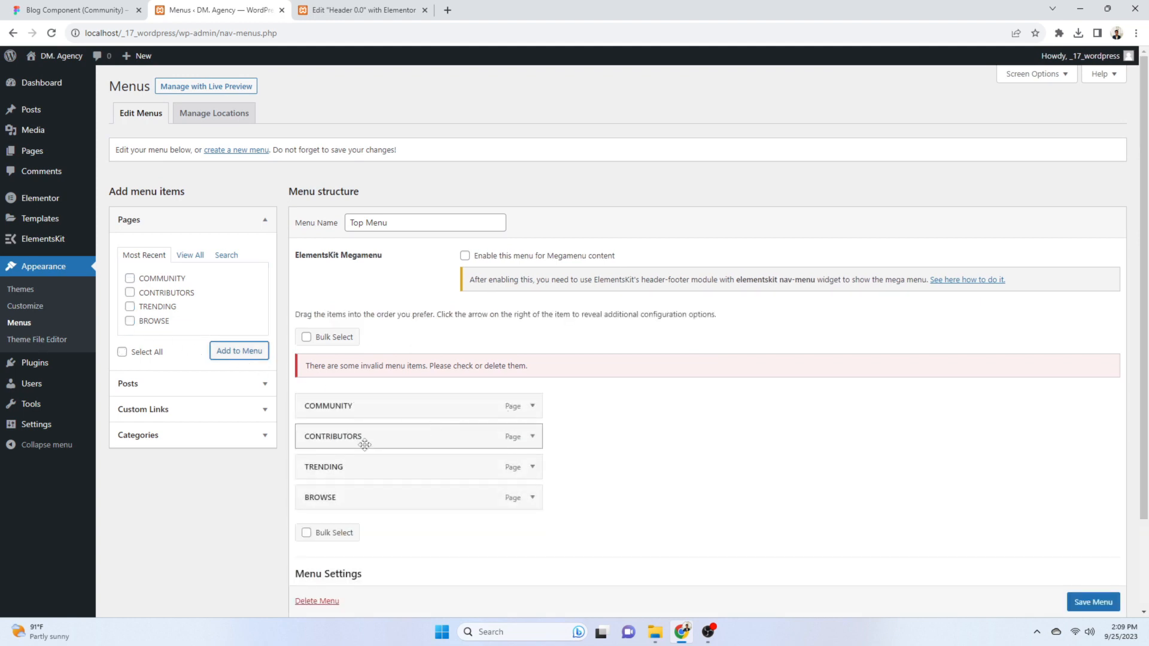
left_click_drag(342, 497, 358, 470)
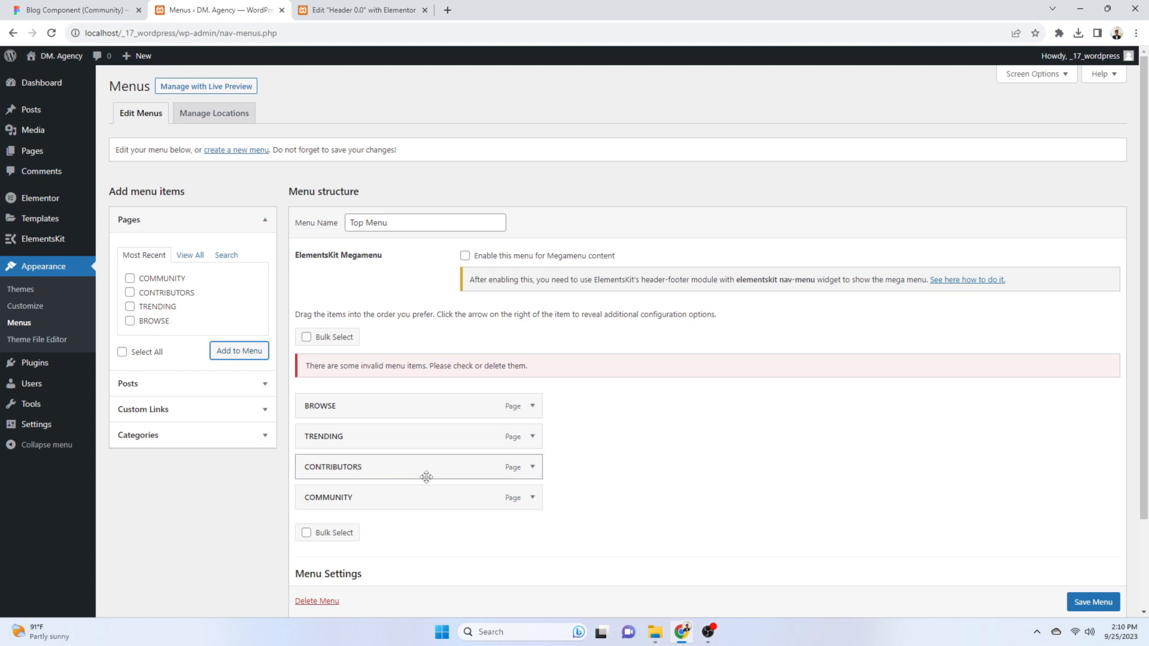
Save Top Menu and return to the Header 0.0 template in the Elementor editor
left_click(1074, 601)
left_click(1093, 601)
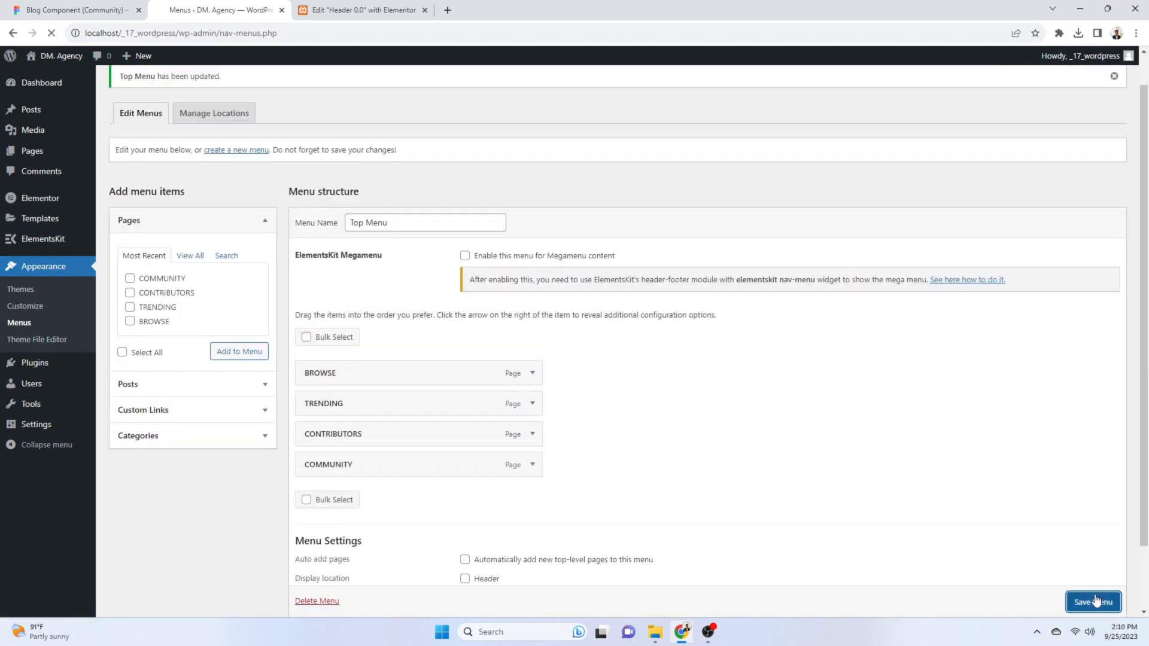
left_click(333, 8)
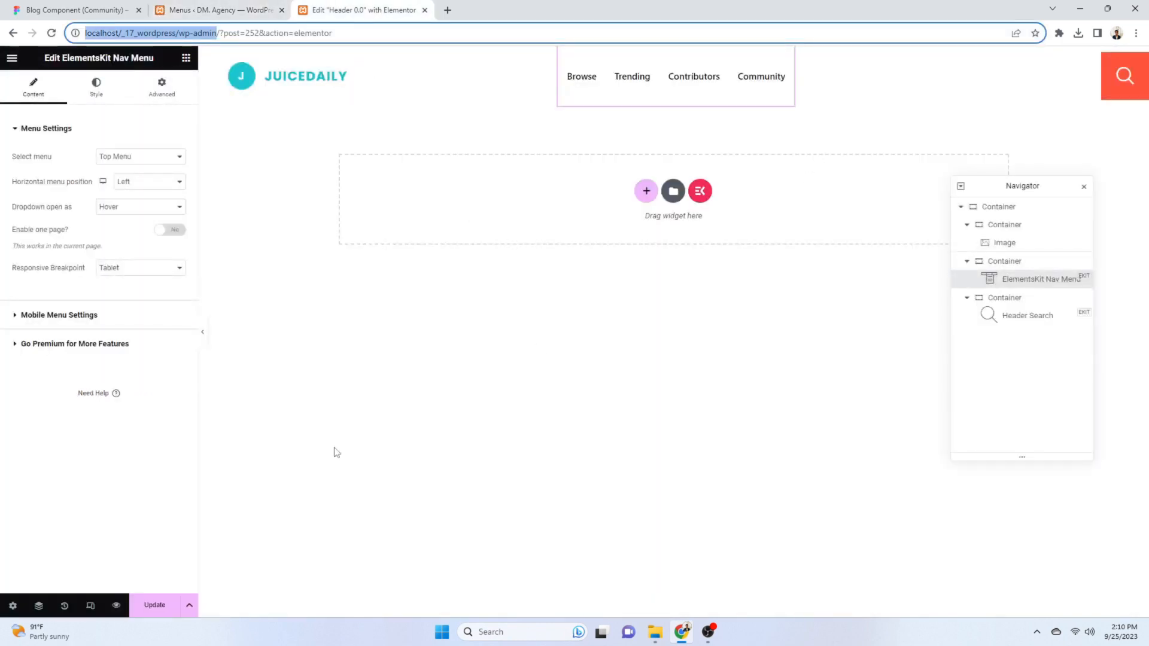
Save and reload the header template, then reopen the nav menu widget with Top Menu selected and check it against the WordPress menu
key("ctrl+s")
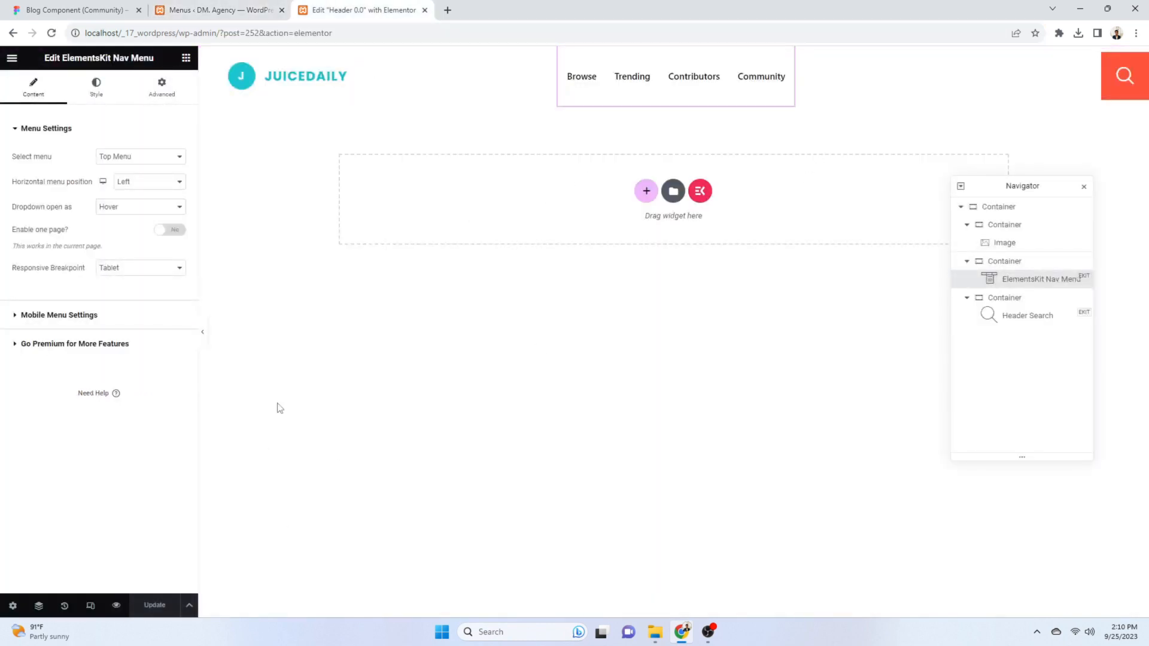
key("F5")
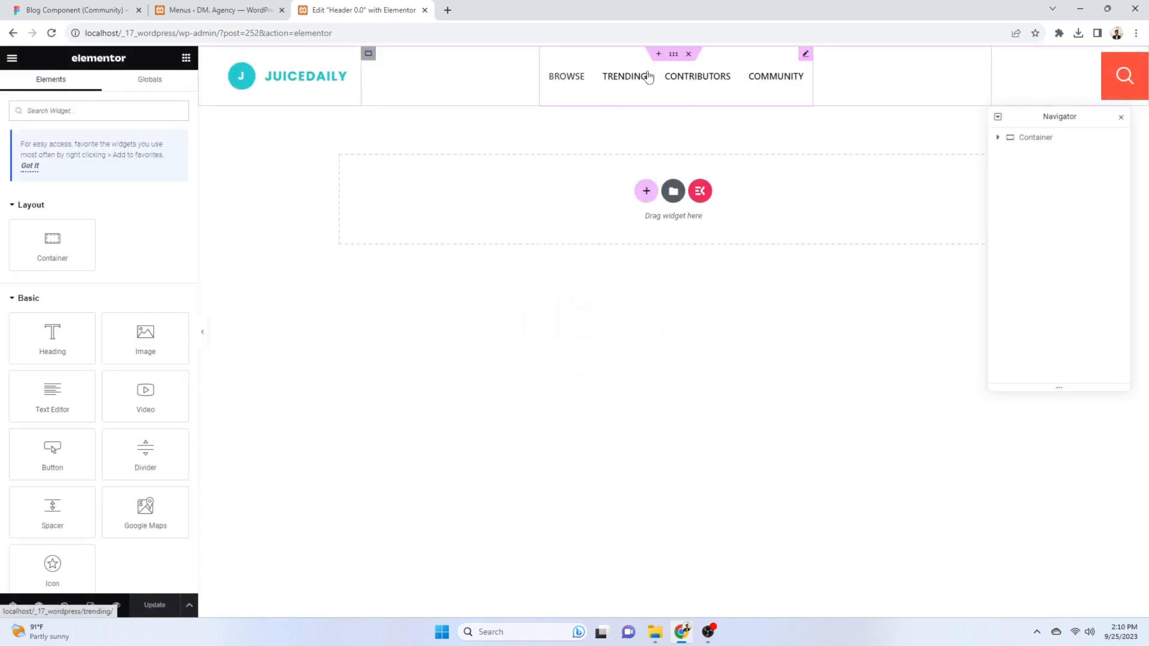
left_click(805, 54)
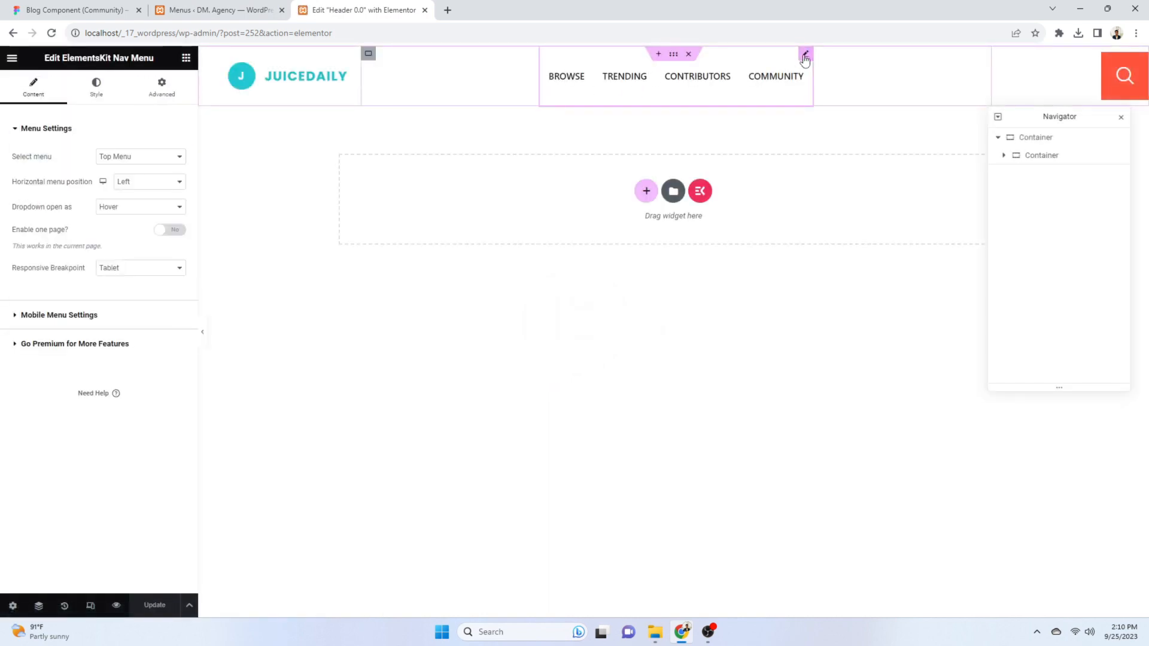
left_click(132, 159)
left_click(128, 170)
left_click(216, 11)
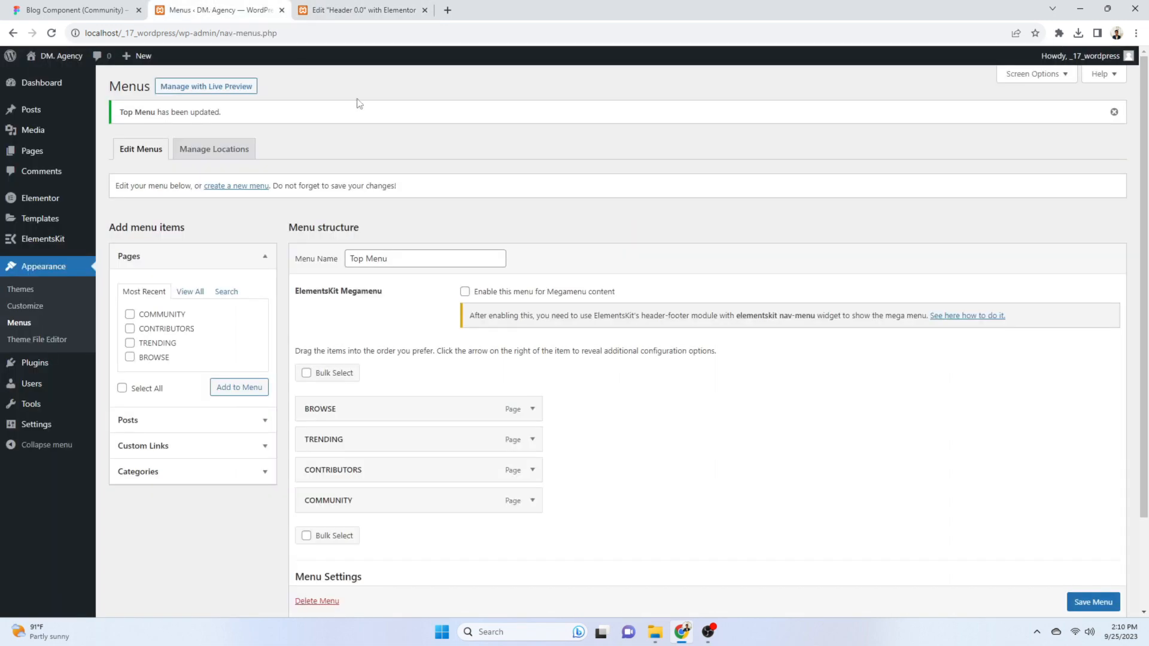
left_click(326, 12)
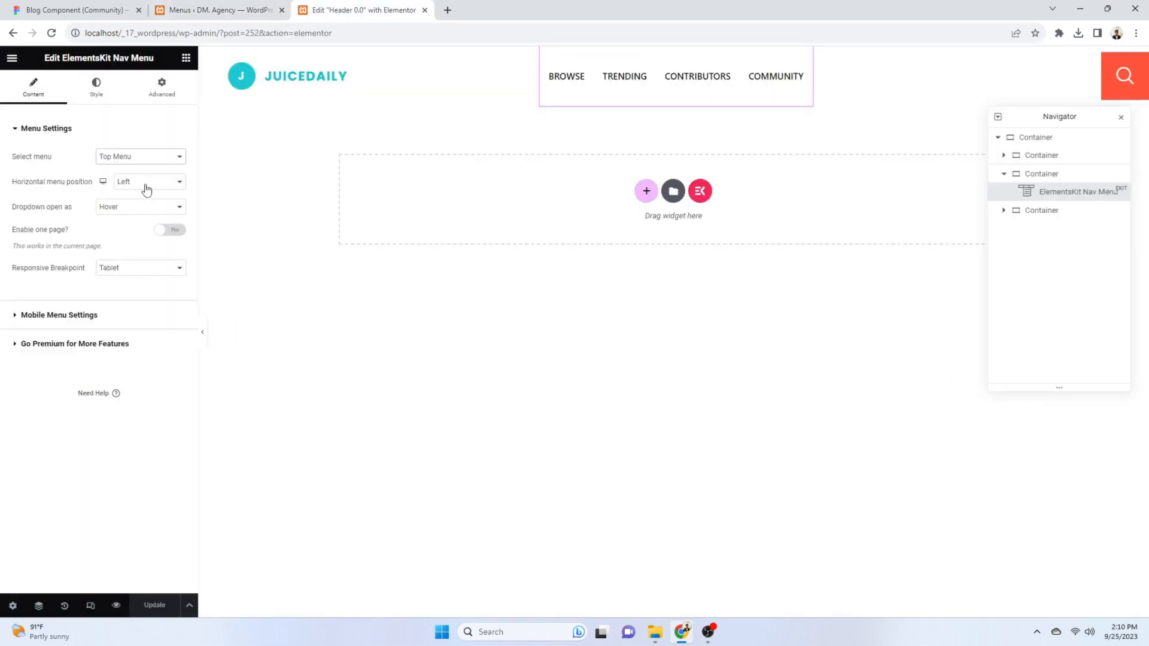
Set the nav menu's height to 30 px and move the Elementor editor's browser tab beside the Figma tab
left_click(96, 87)
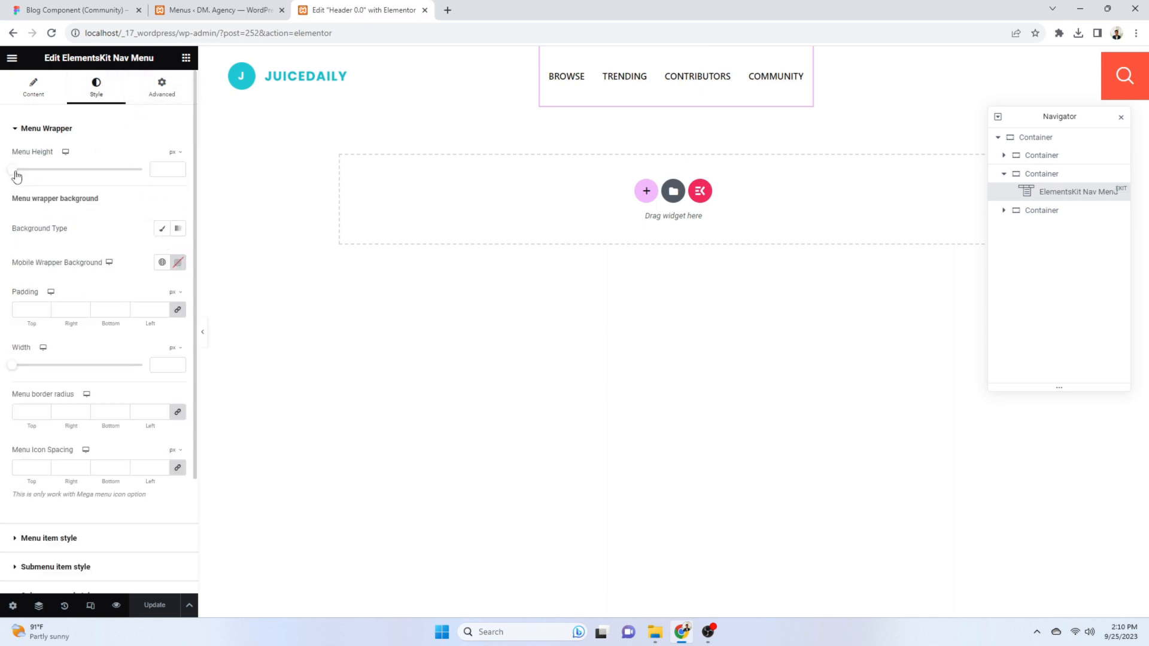
left_click_drag(16, 175, 11, 174)
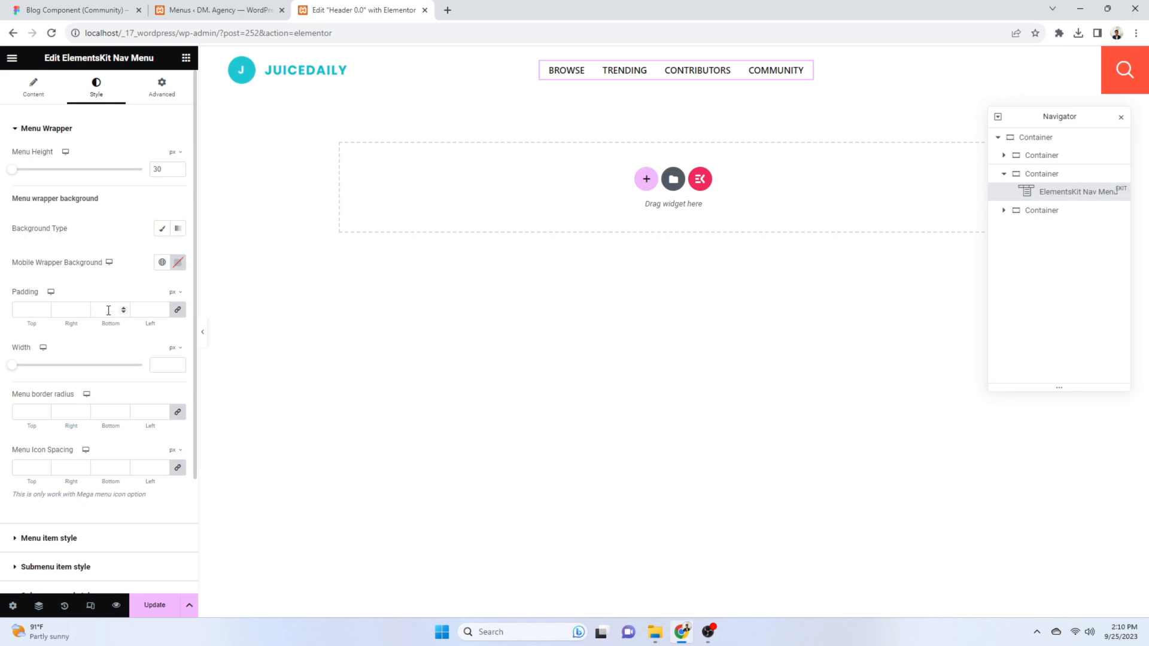
left_click(207, 10)
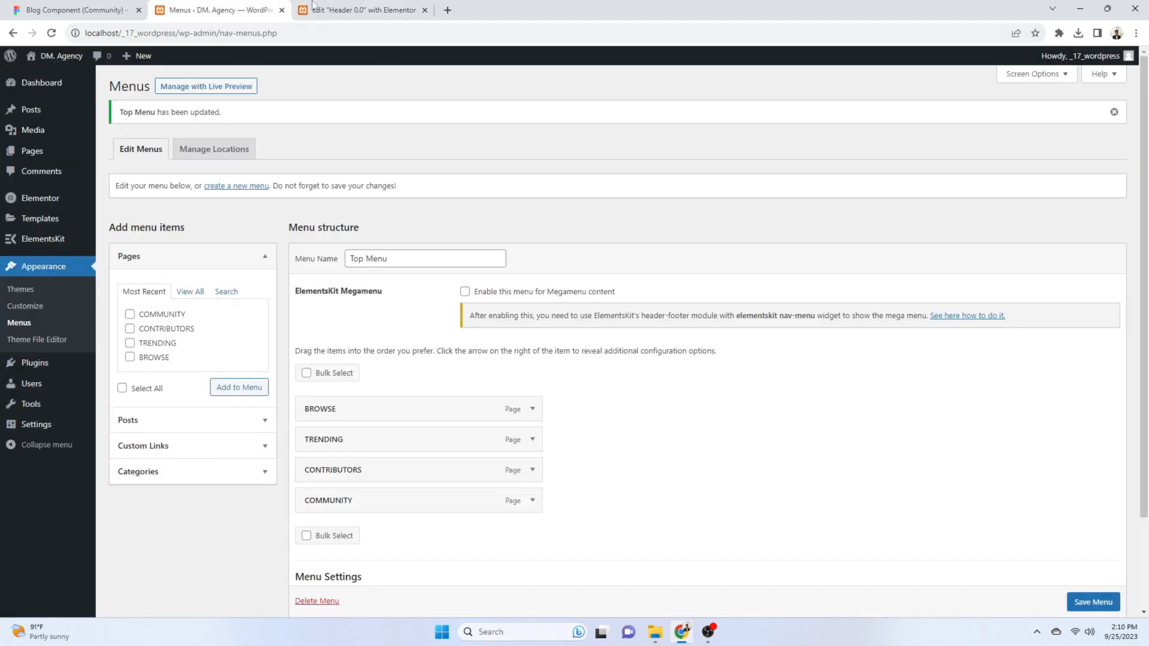
left_click_drag(311, 10, 174, 9)
Inspect the font and fill colour of the TRENDING menu text in the Figma design and return to the Elementor editor
left_click(68, 10)
left_click(565, 190)
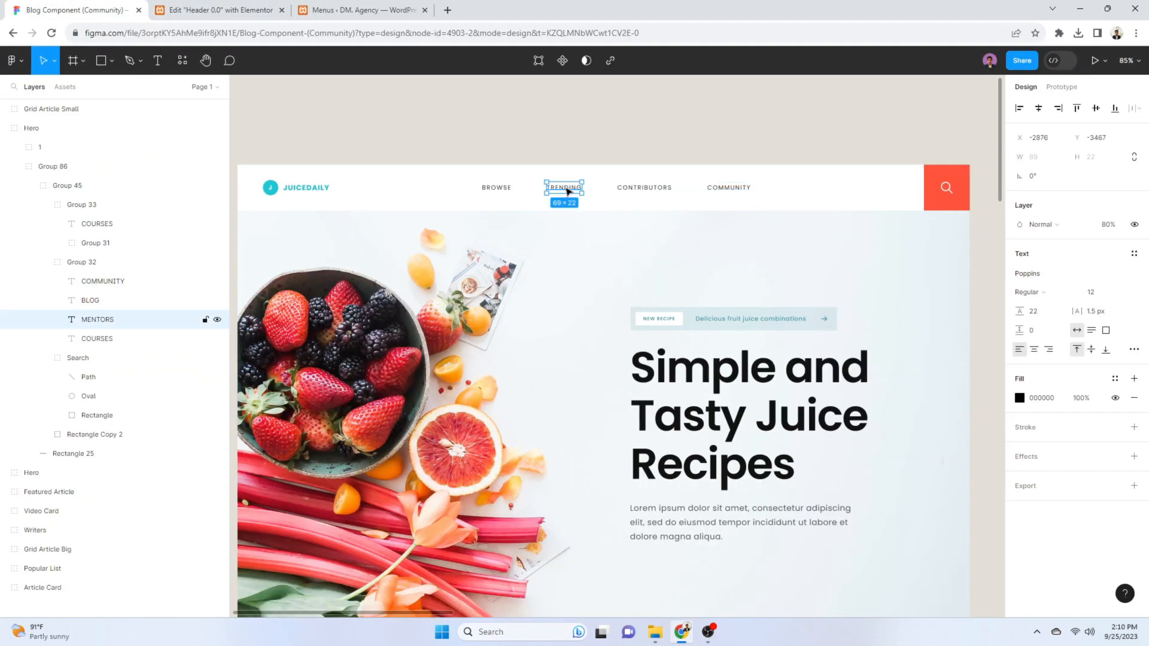
left_click(1046, 399)
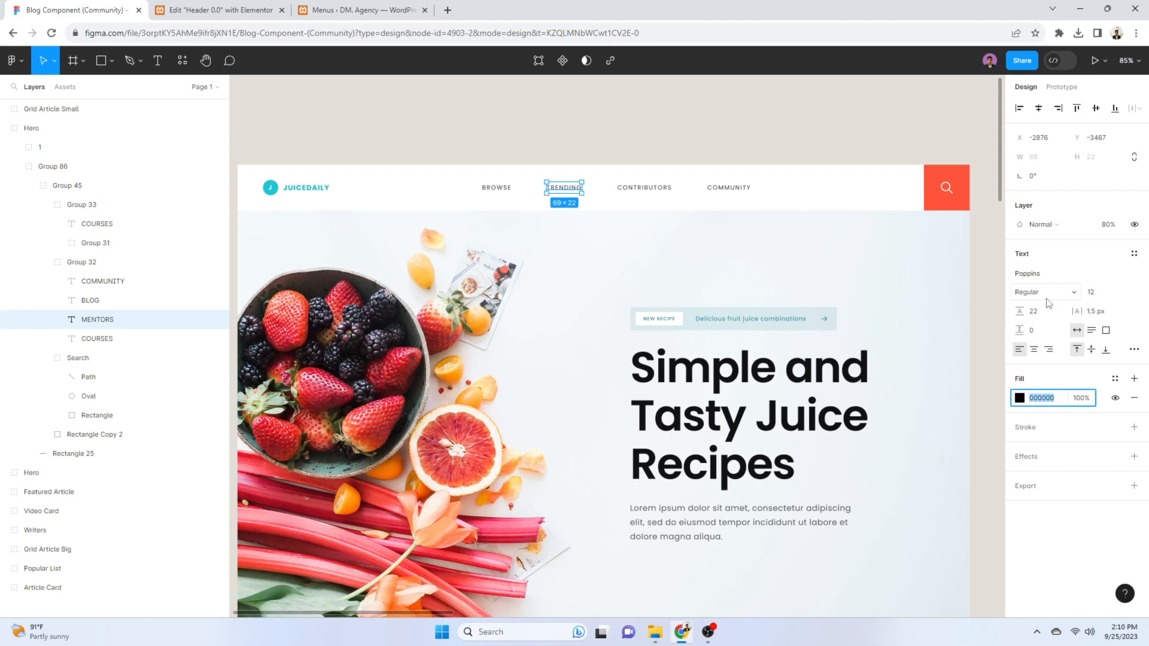
left_click(220, 10)
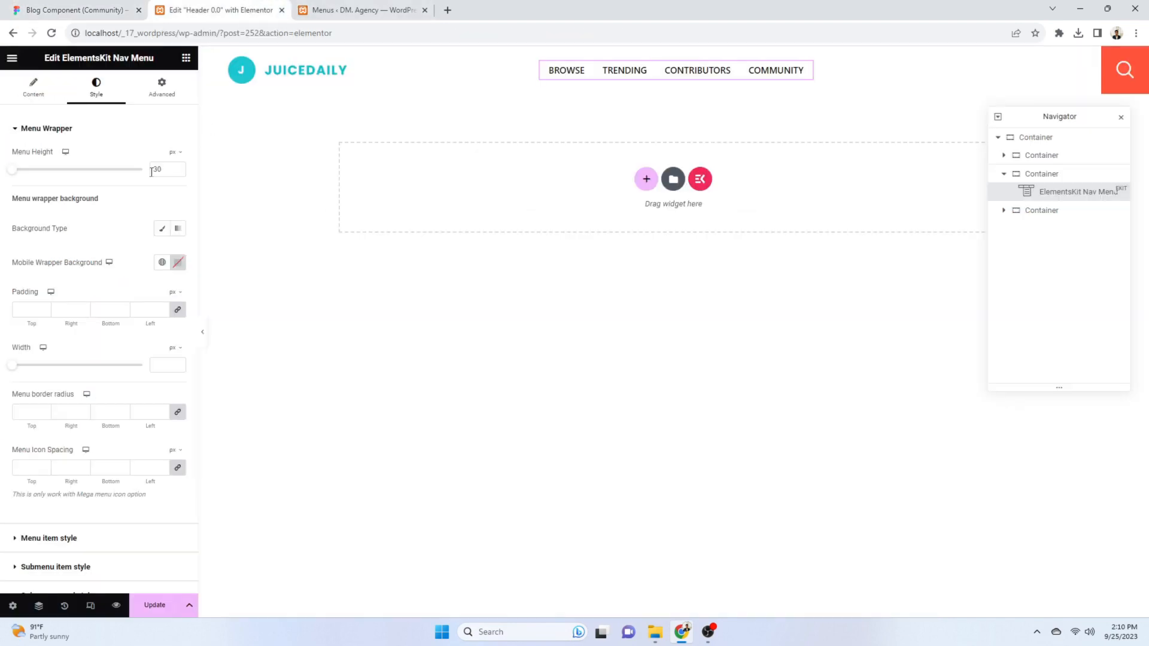
Set the font family of the nav menu items to Poppins in their typography settings
scroll(65, 197, "down", 1)
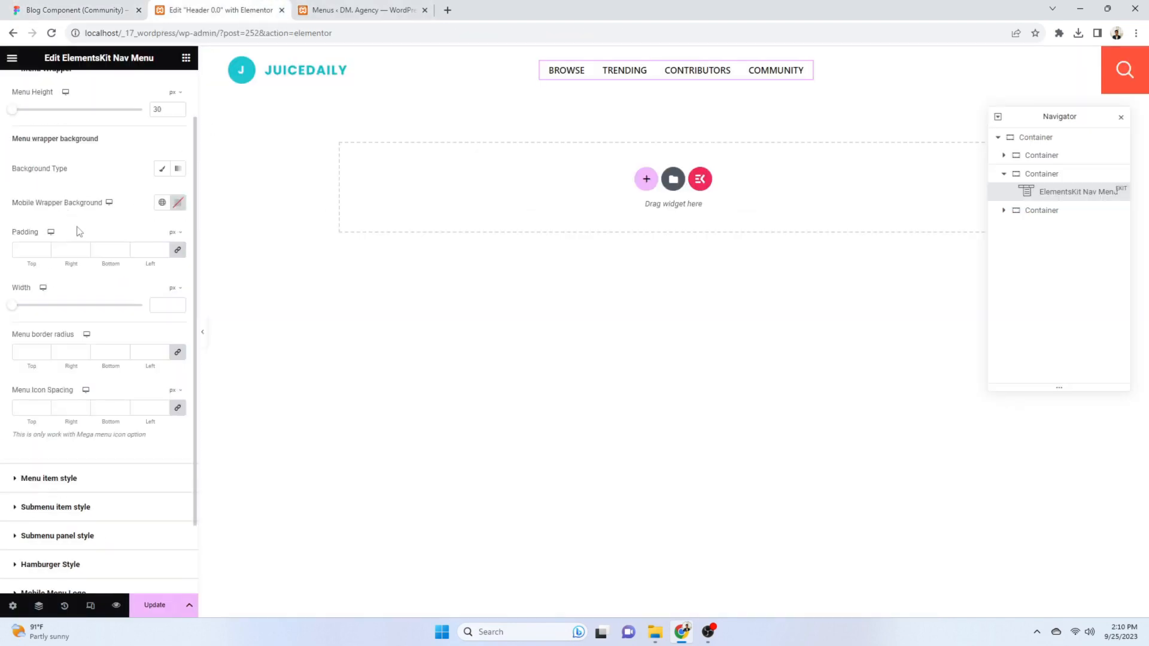
scroll(84, 239, "up", 1)
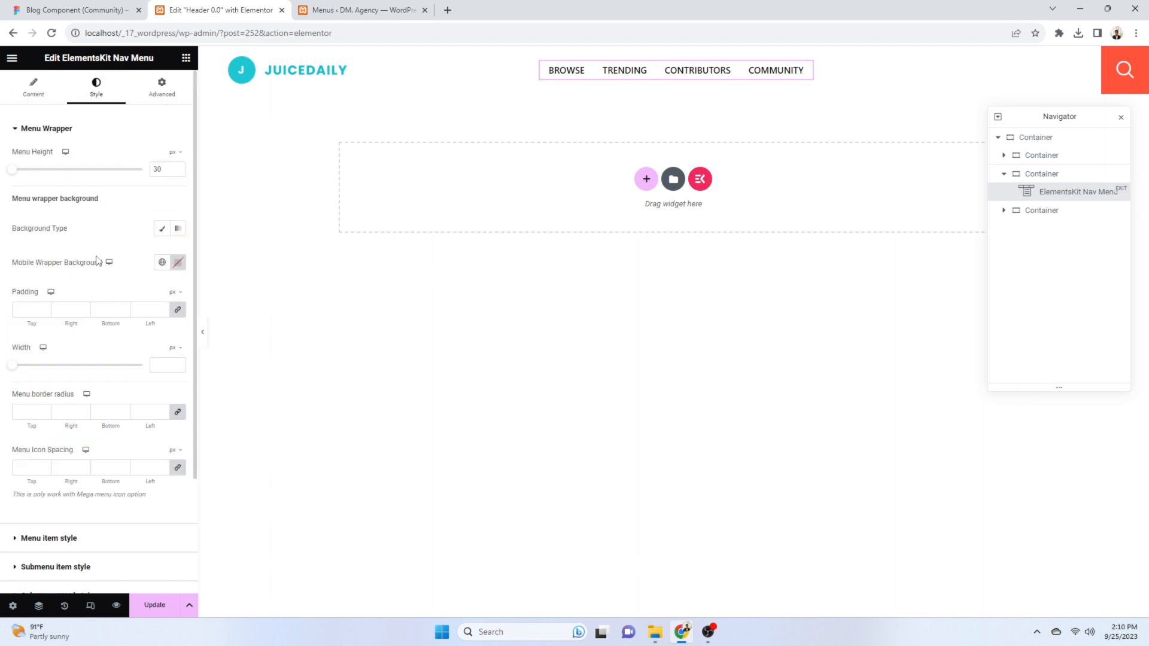
scroll(98, 479, "down", 1)
left_click(98, 478)
scroll(127, 273, "up", 2)
left_click(178, 185)
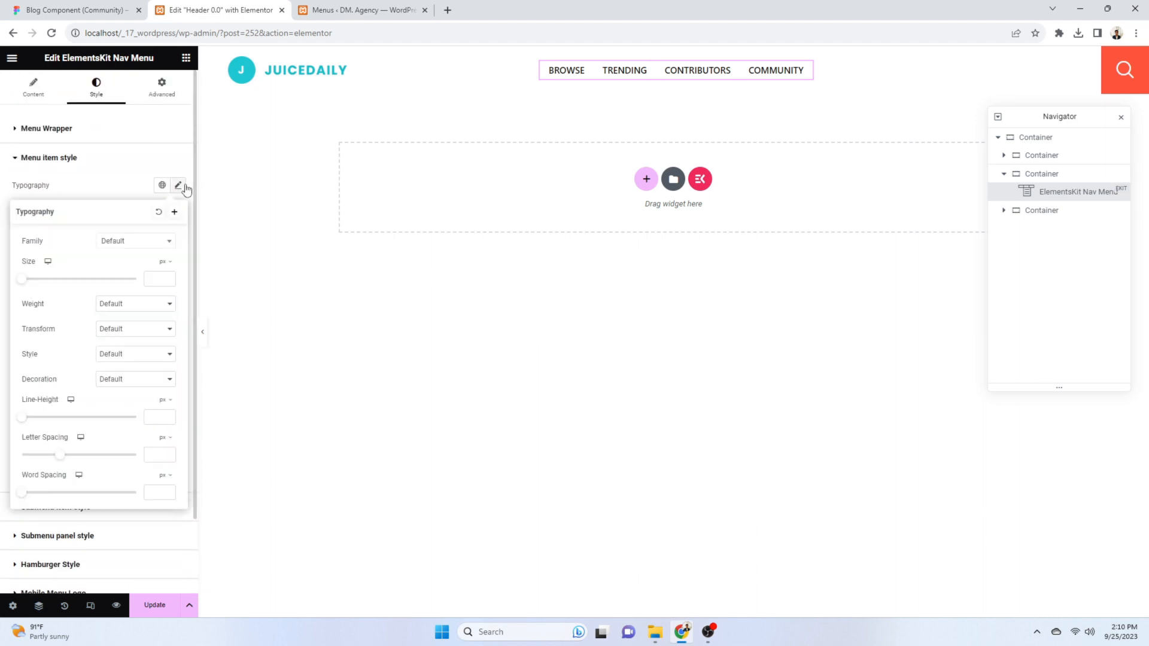
left_click(140, 242)
type("popp")
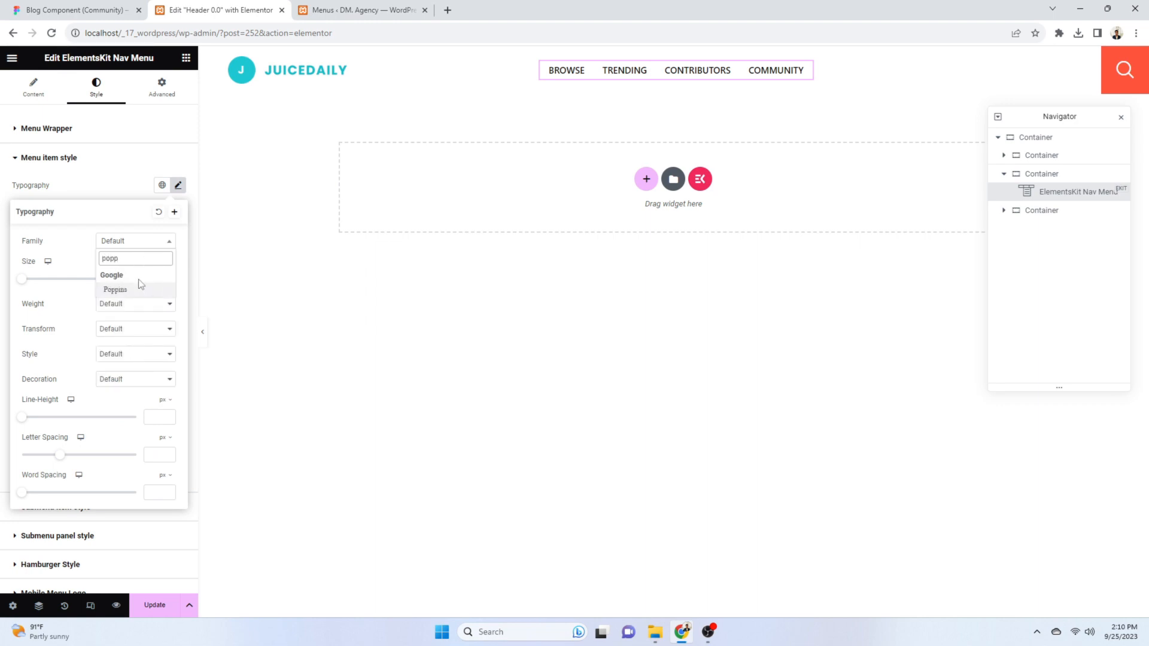
left_click(141, 287)
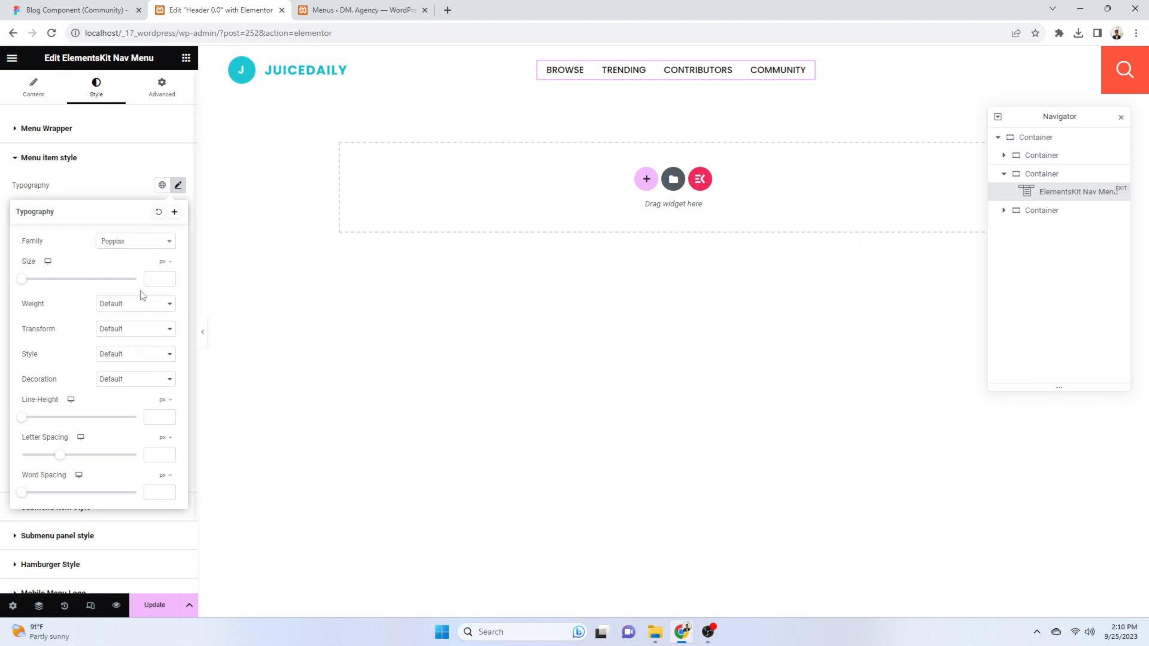
Set the menu item font size to 12 px and close the typography settings
left_click(157, 279)
type("12")
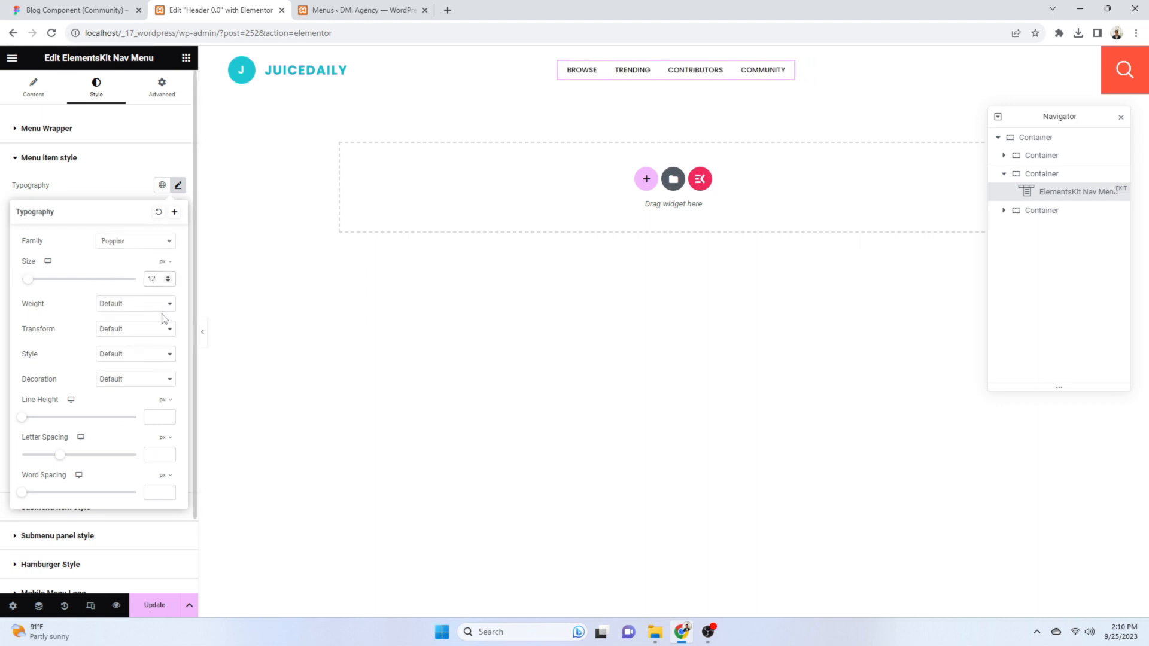
left_click(154, 416)
left_click(126, 329)
left_click(128, 355)
left_click(141, 180)
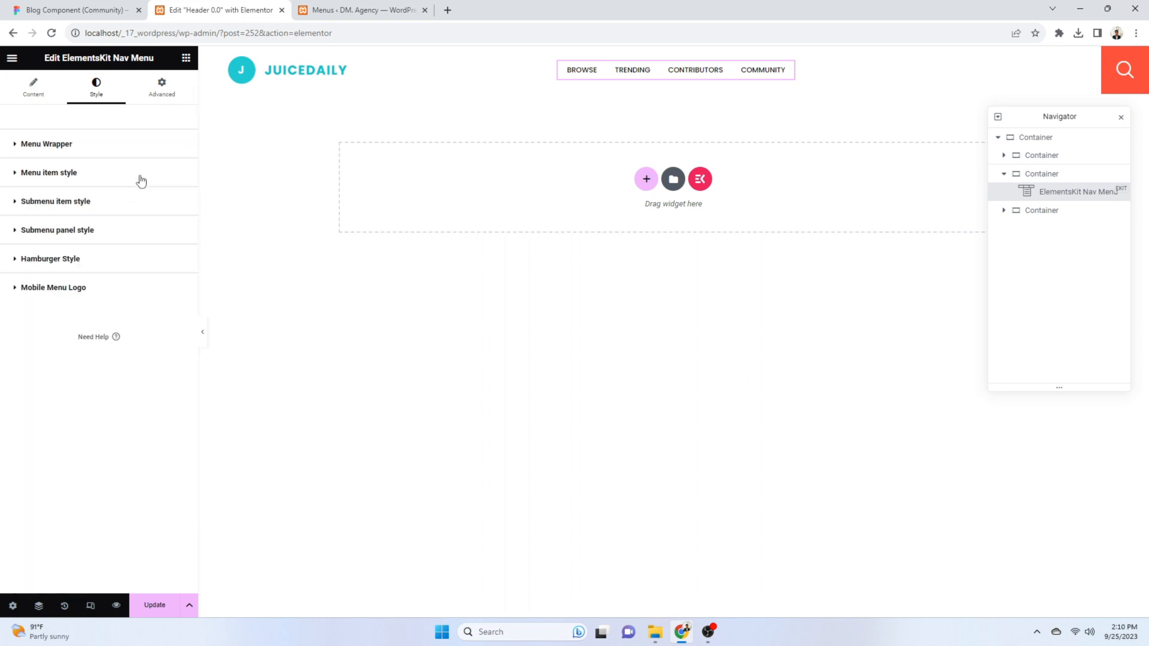
Review the menu wrapper settings and the menu items' normal text colour, and save the header template
left_click(127, 144)
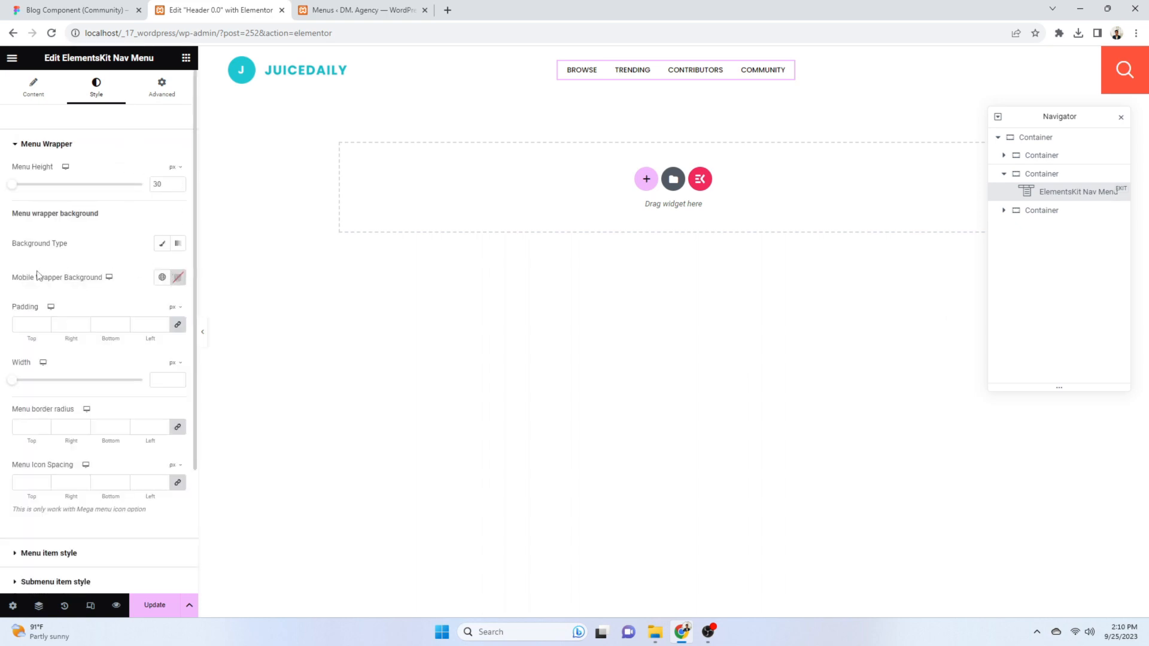
scroll(152, 258, "down", 1)
scroll(145, 267, "up", 1)
scroll(119, 433, "down", 3)
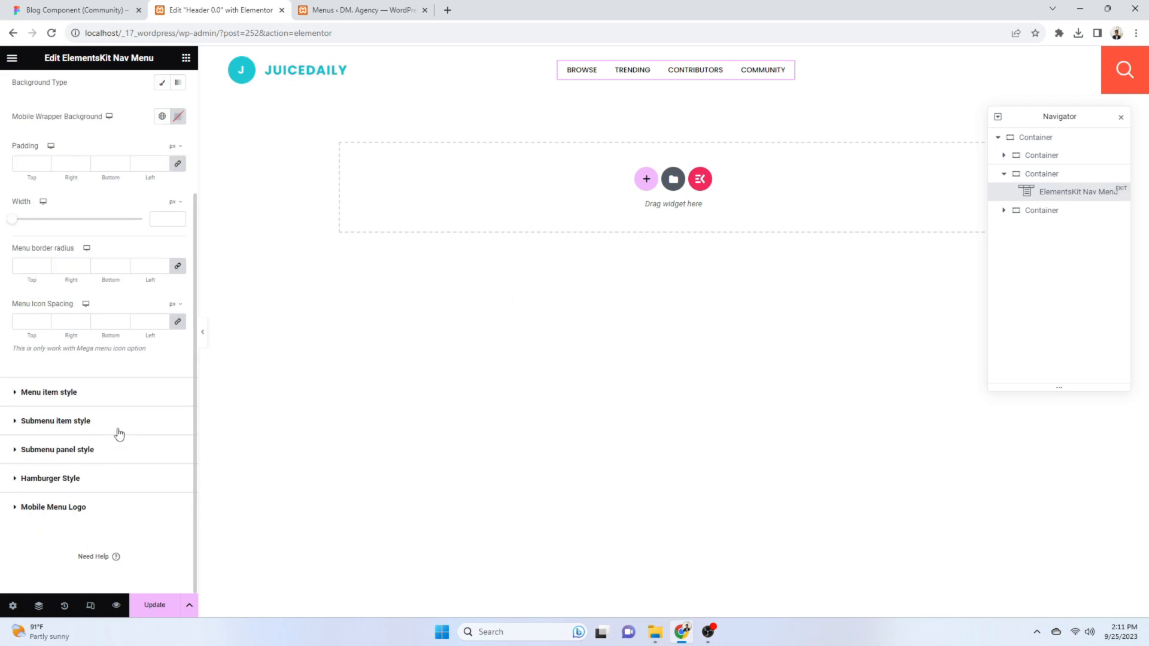
left_click(118, 395)
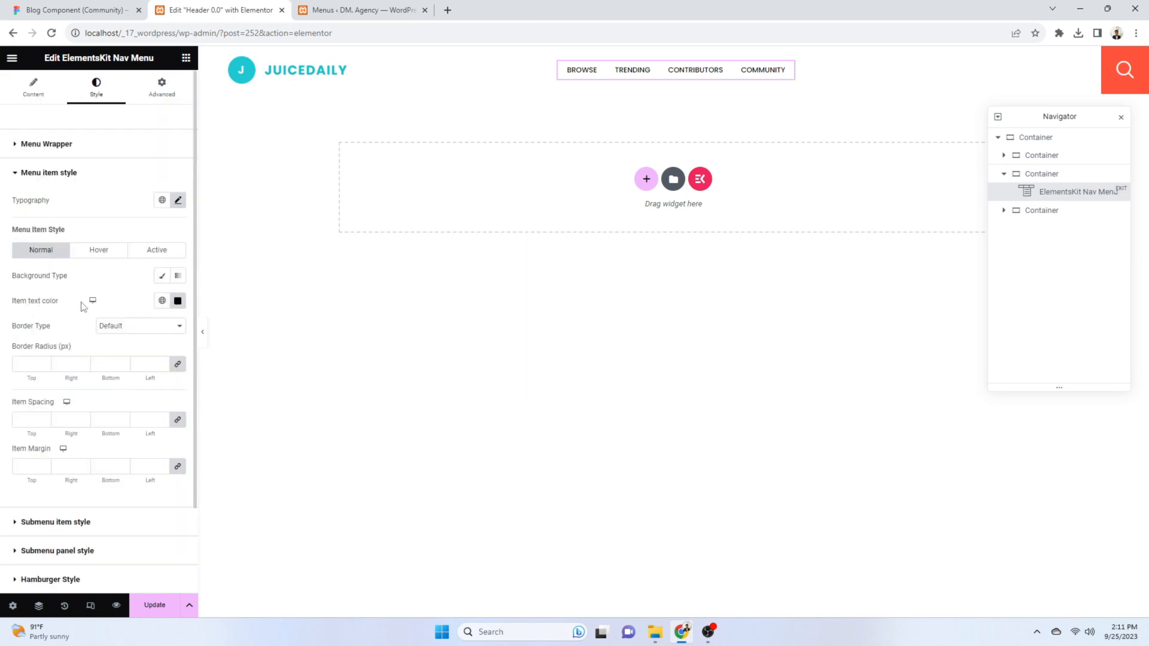
left_click(178, 301)
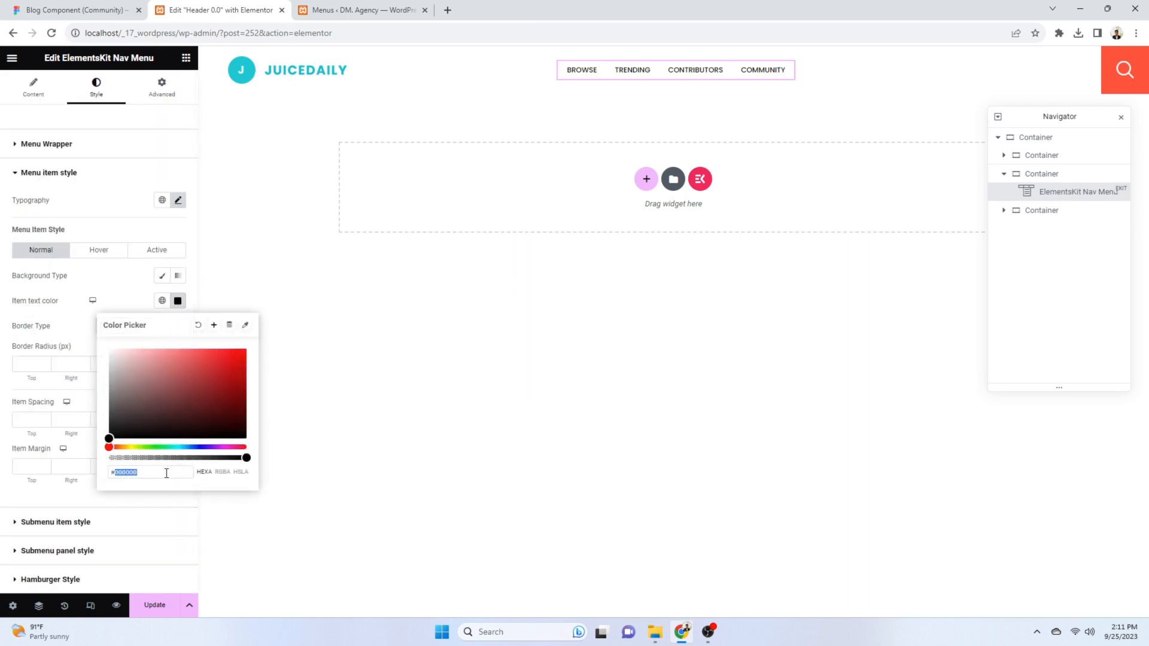
left_click(62, 326)
key("ctrl+s")
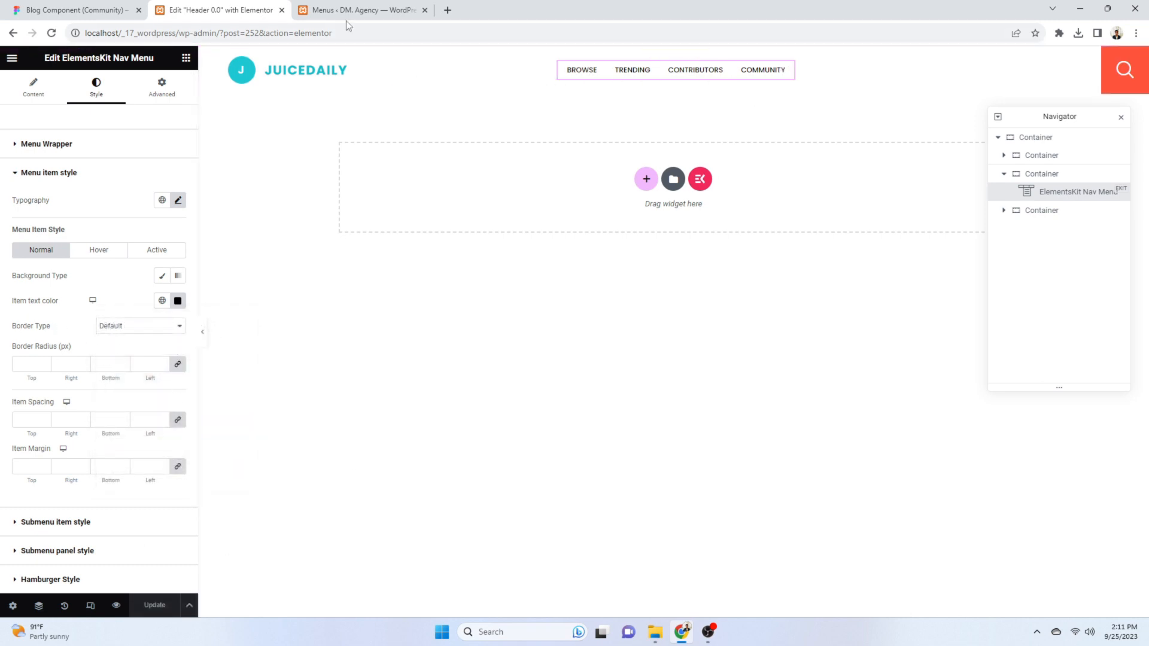
Compare the menu with the Figma header, try widening the menu wrapper to 517 px and undo the width change
left_click(120, 10)
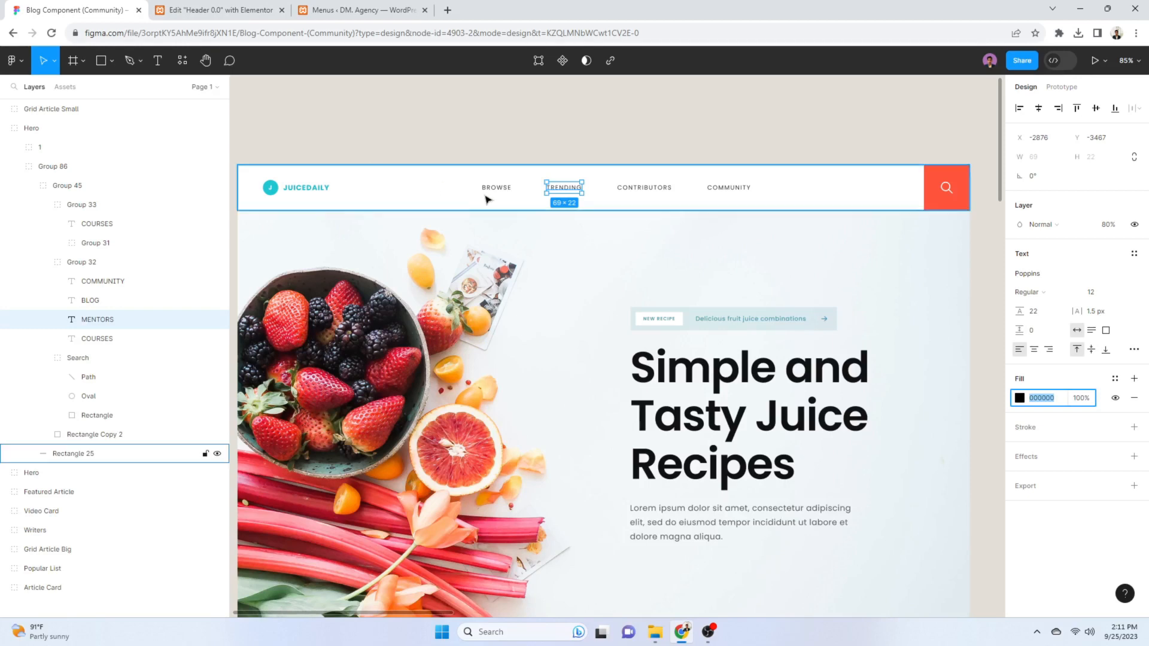
key("ctrl+Tab")
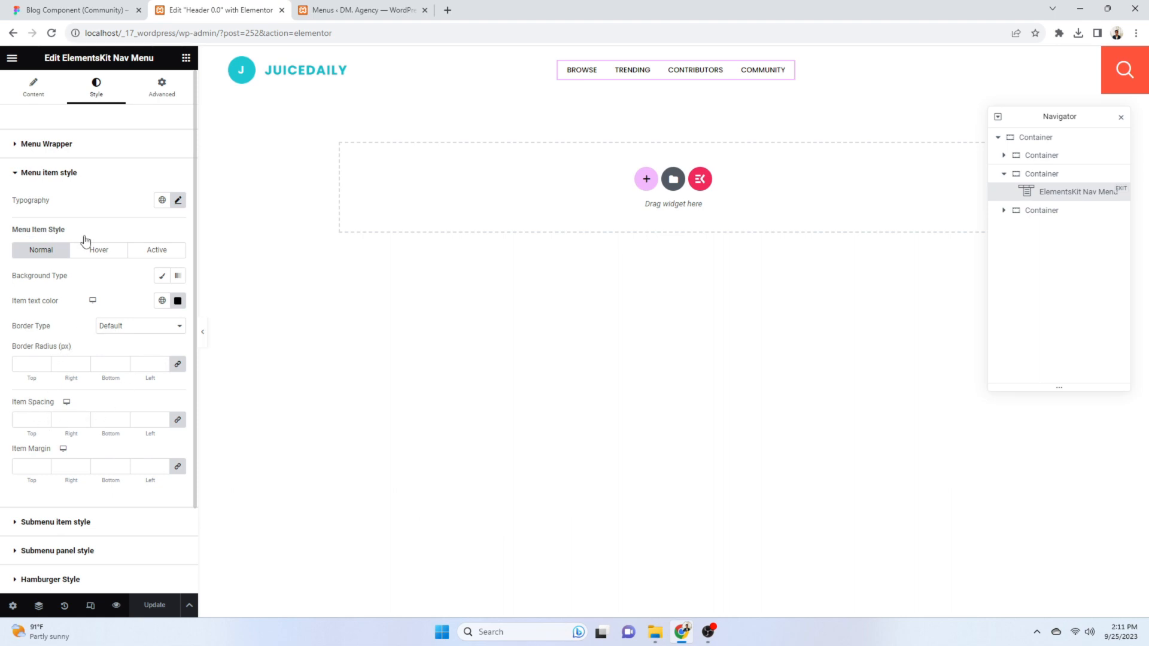
left_click(66, 144)
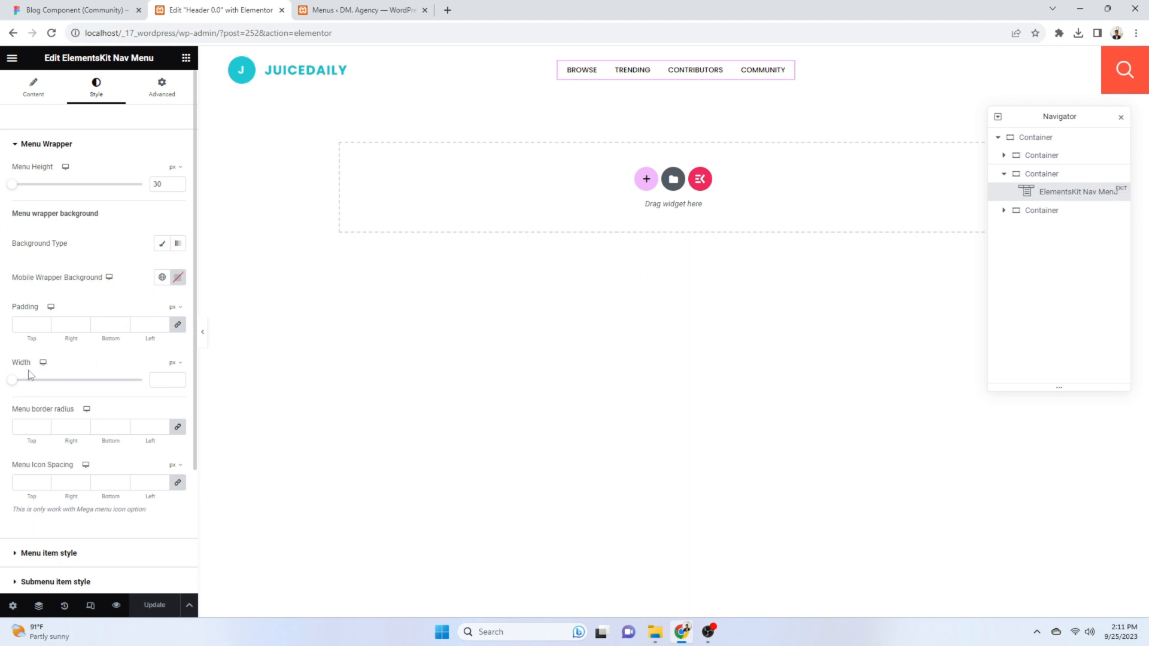
left_click_drag(14, 380, 80, 383)
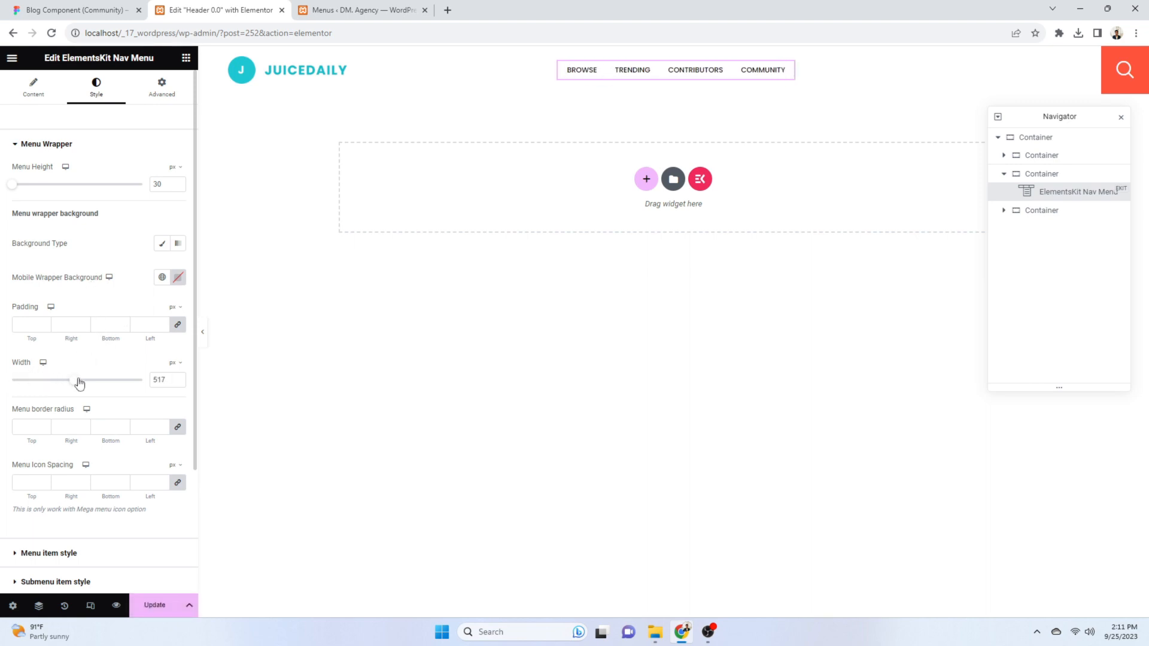
key("ctrl+z")
Examine the menu item style options for the normal and hover states alongside the Figma header design
scroll(94, 460, "down", 2)
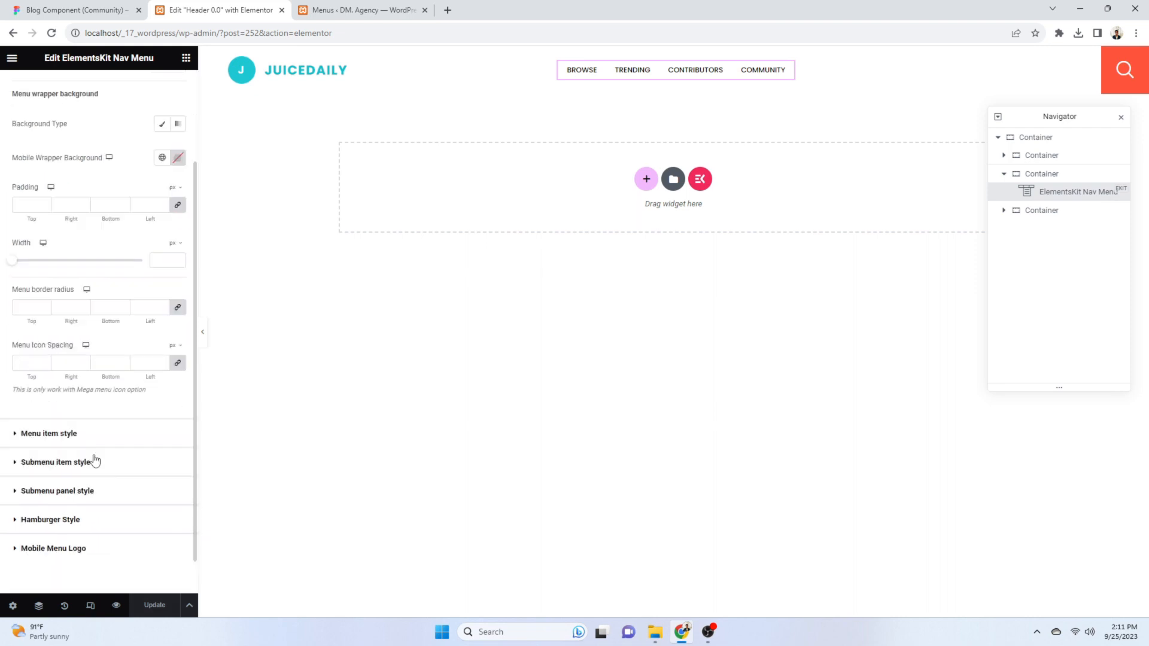
scroll(114, 470, "down", 1)
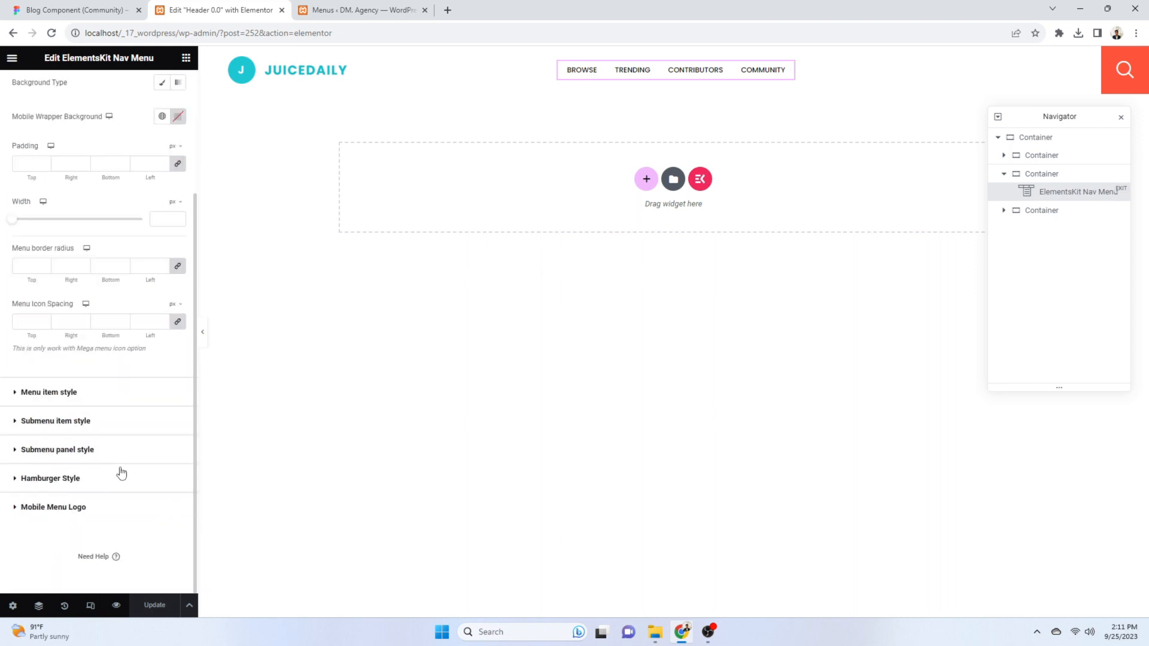
left_click(121, 396)
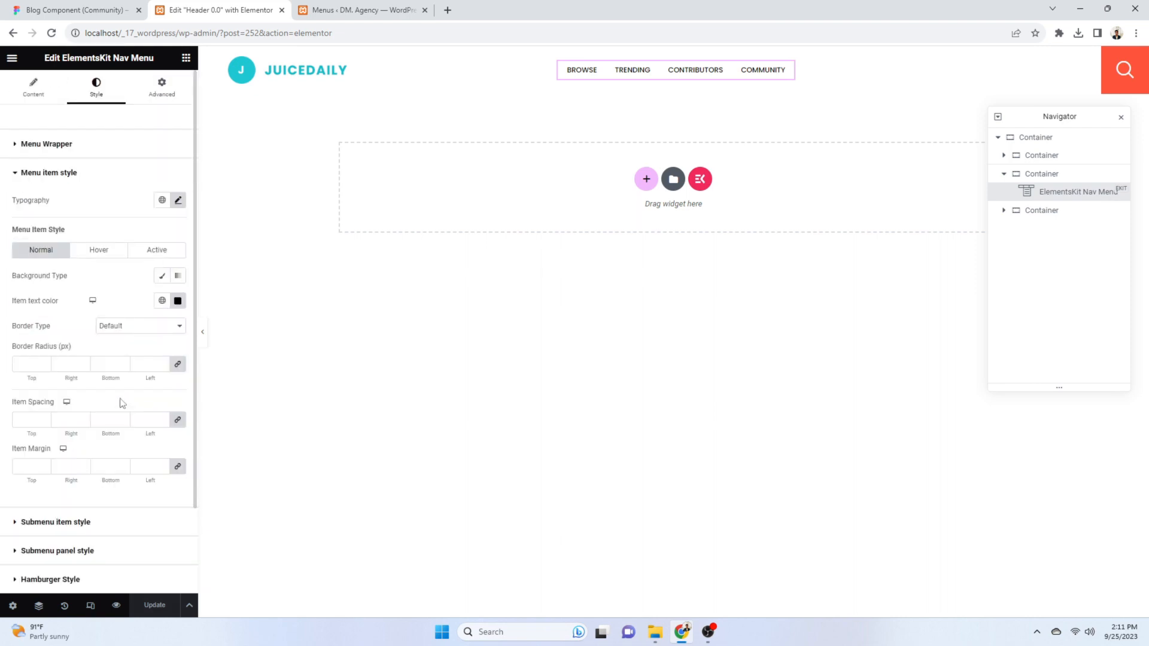
left_click(83, 256)
left_click(118, 7)
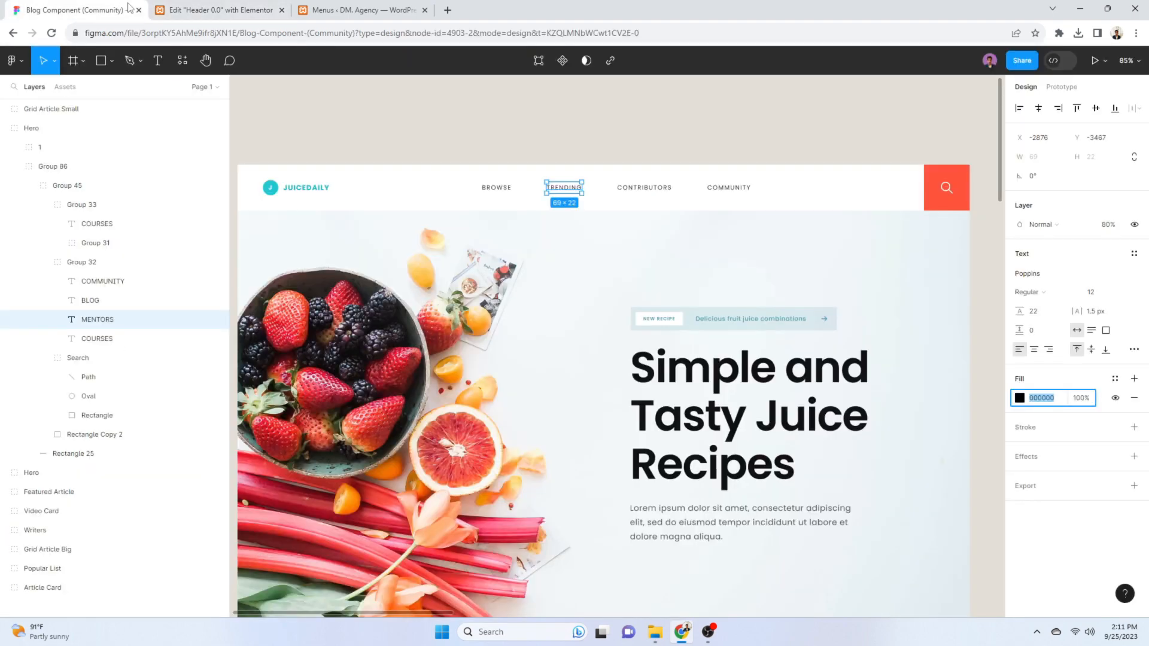
left_click(216, 9)
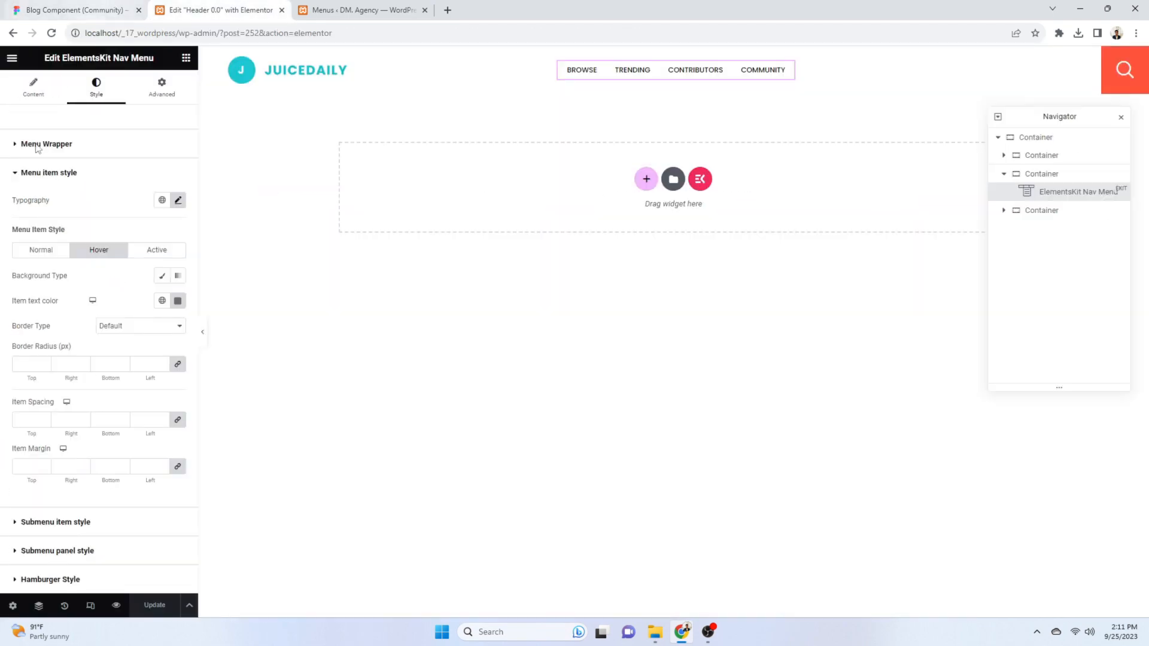
left_click(27, 251)
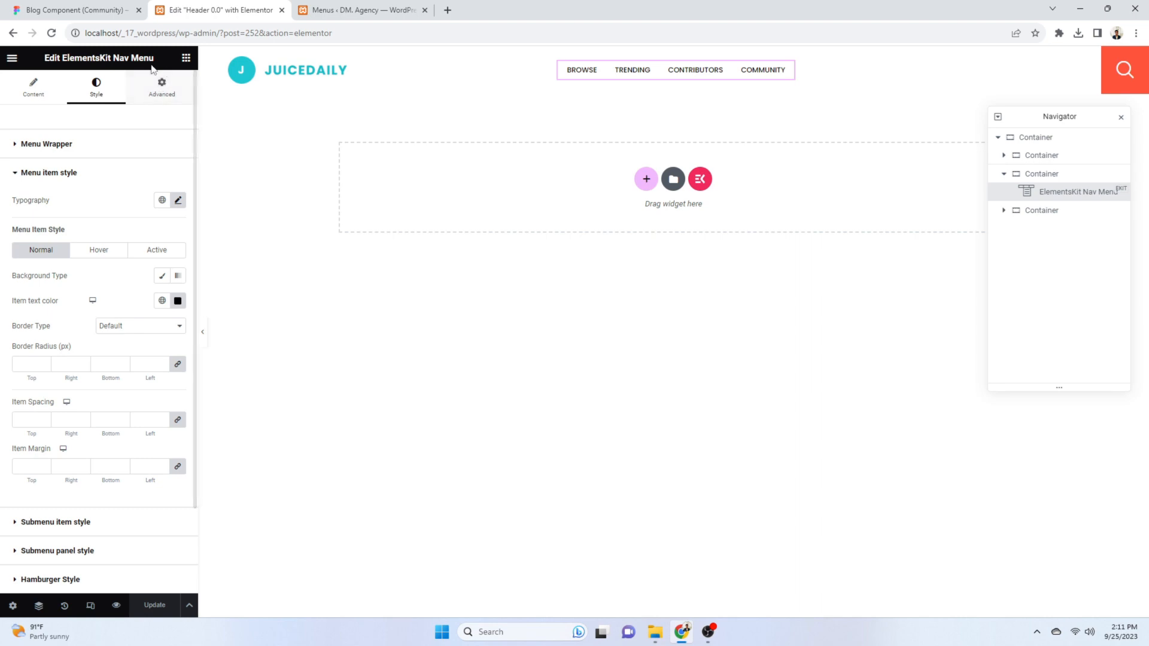
Exit the Elementor editor to the Header 0.0 template's WordPress edit page and close the Menus browser tab
left_click(12, 58)
left_click(72, 292)
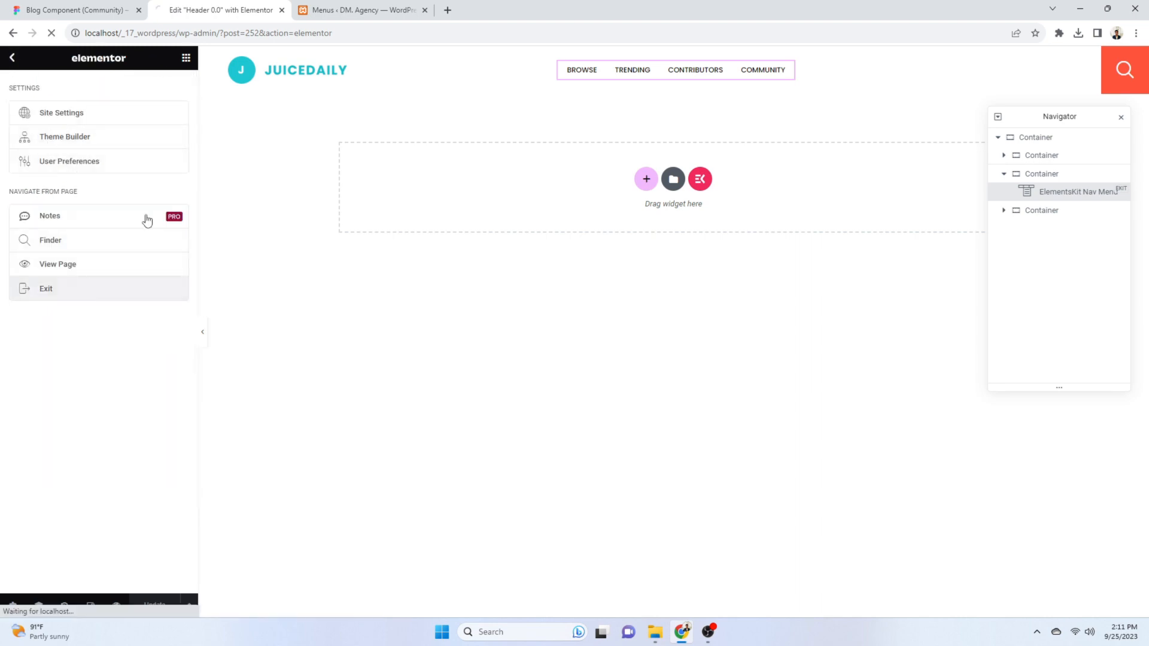
left_click(425, 11)
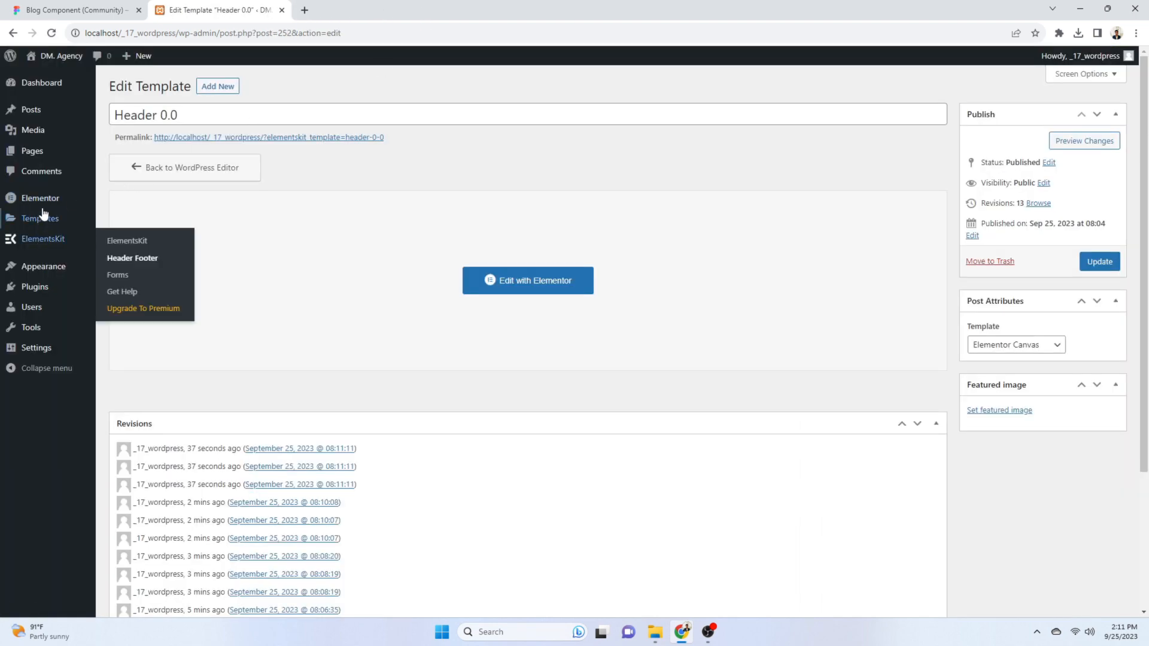
Create a new WordPress page titled "Home" and publish it
left_click(39, 150)
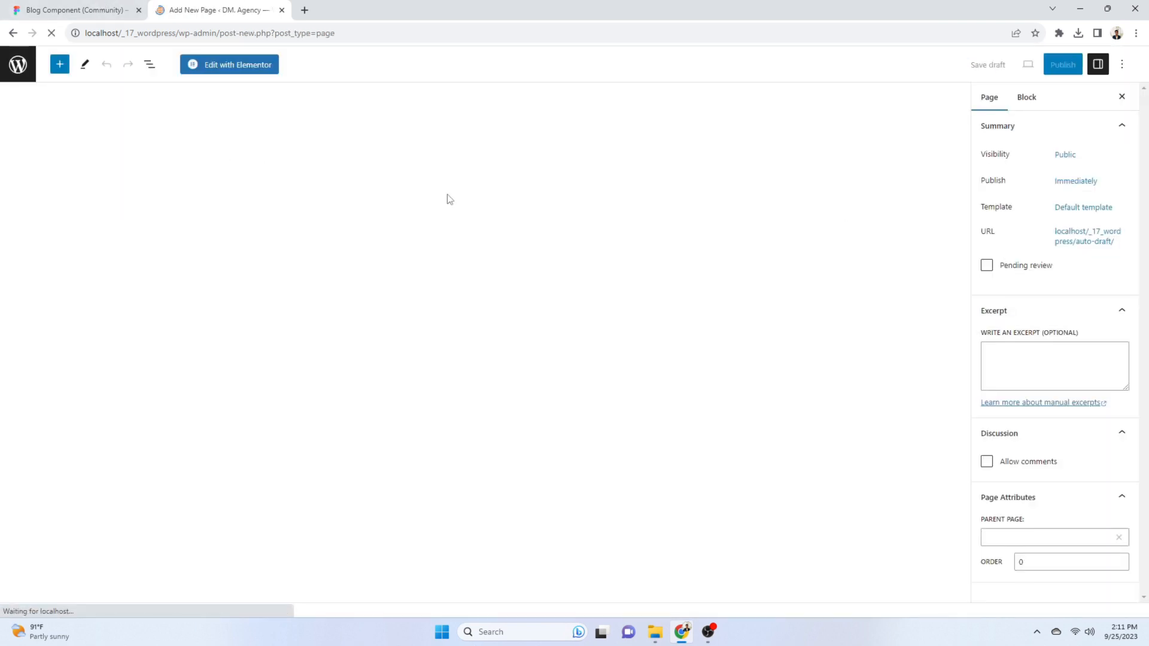
type("HO")
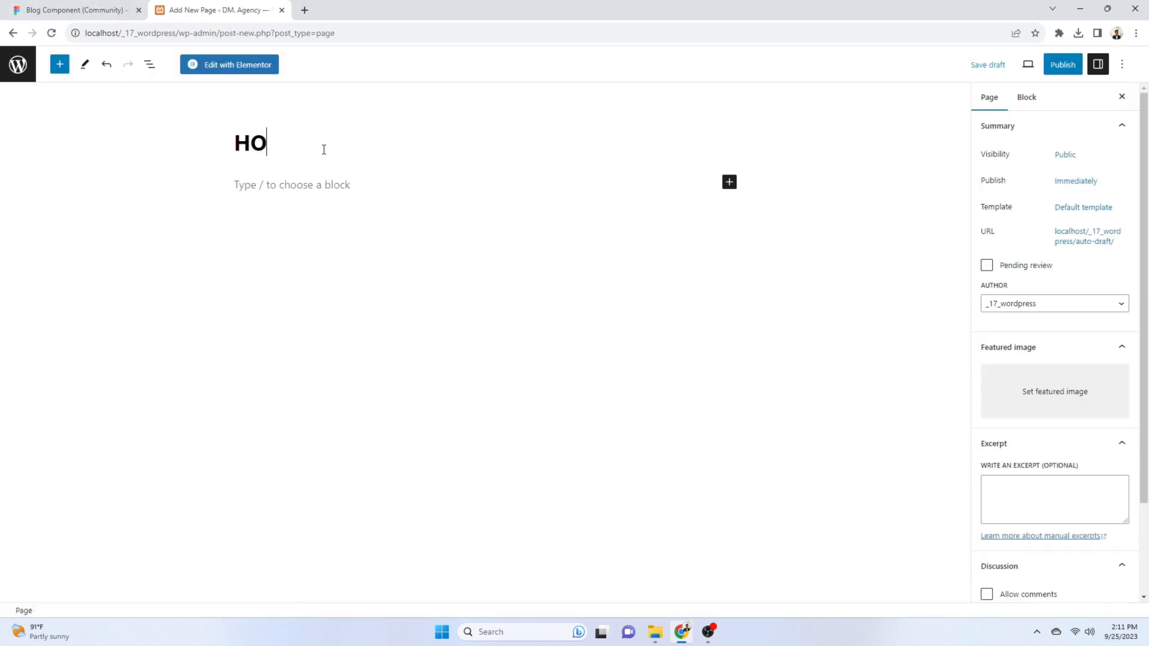
key("BackSpace")
type("ome")
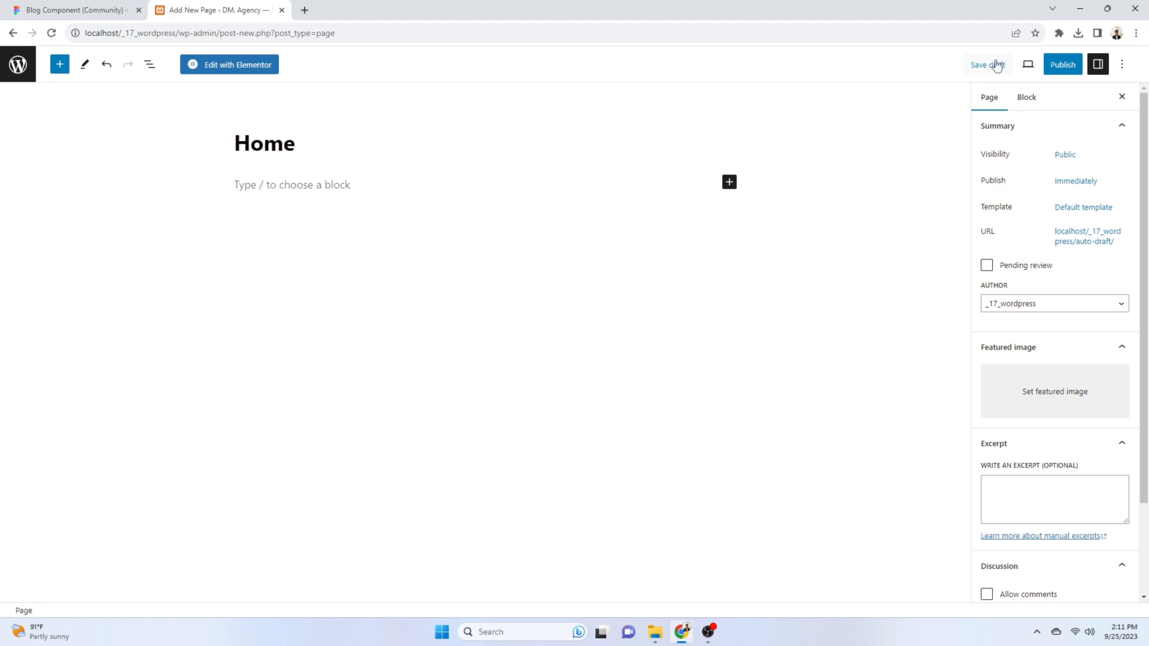
left_click(1064, 65)
left_click(1025, 64)
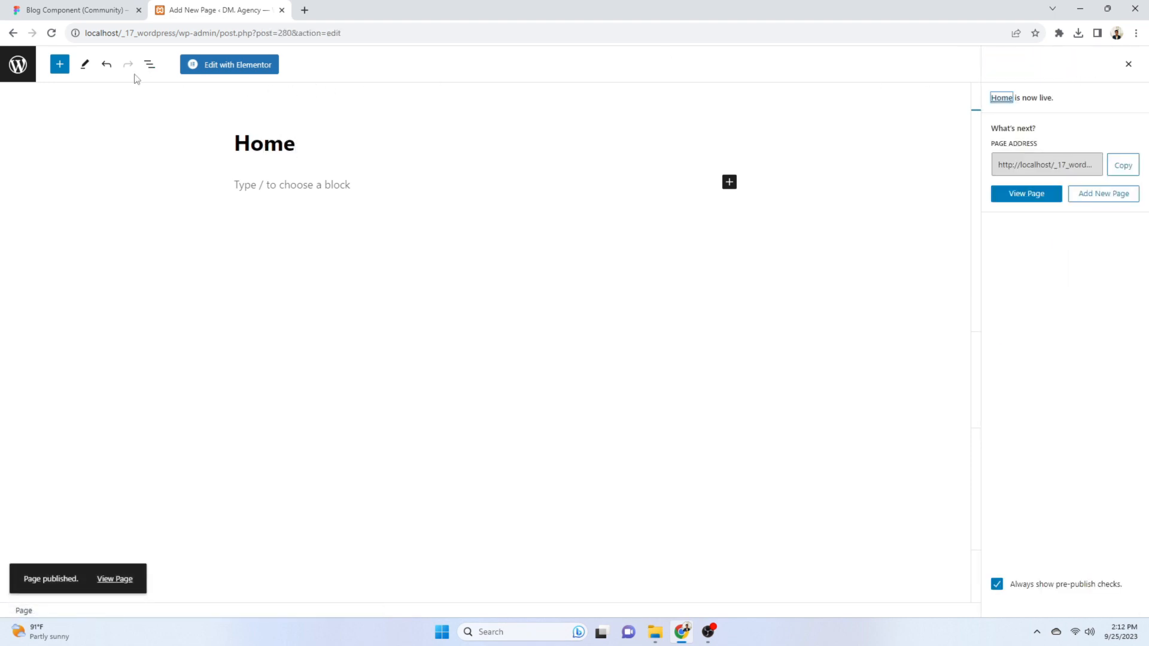
Return to the Pages list, open the Home page and start editing it with Elementor
left_click(18, 64)
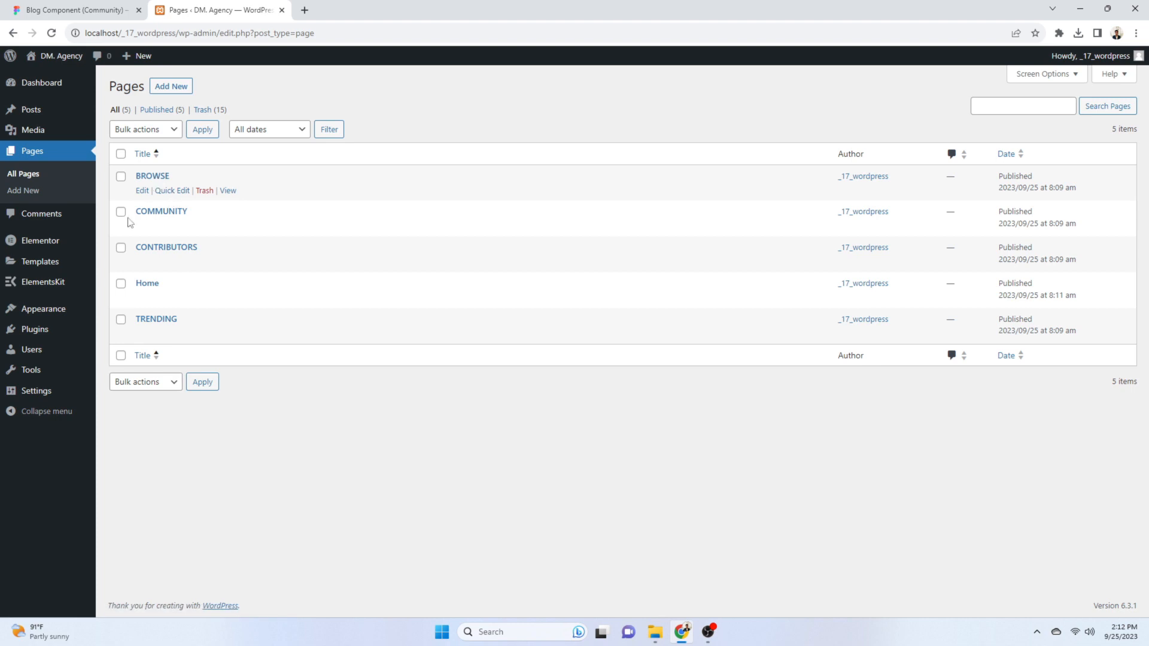
left_click(147, 284)
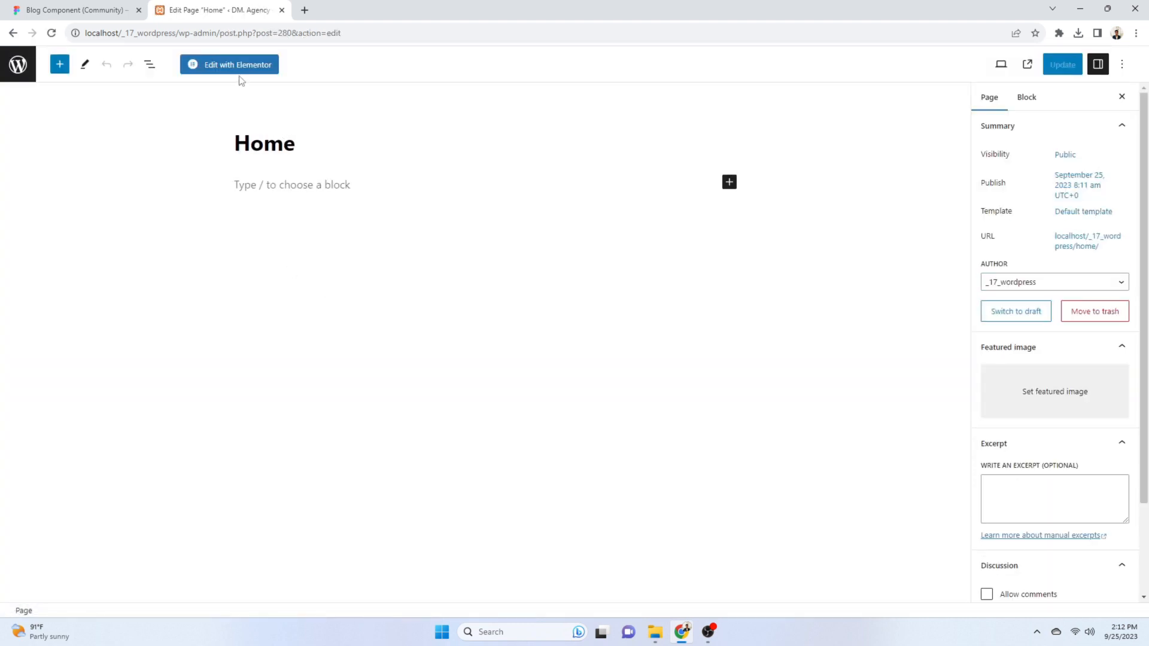
left_click(240, 67)
Examine the header and hero section of the Figma design, clear the selection there and return to the Home page editor
left_click(97, 9)
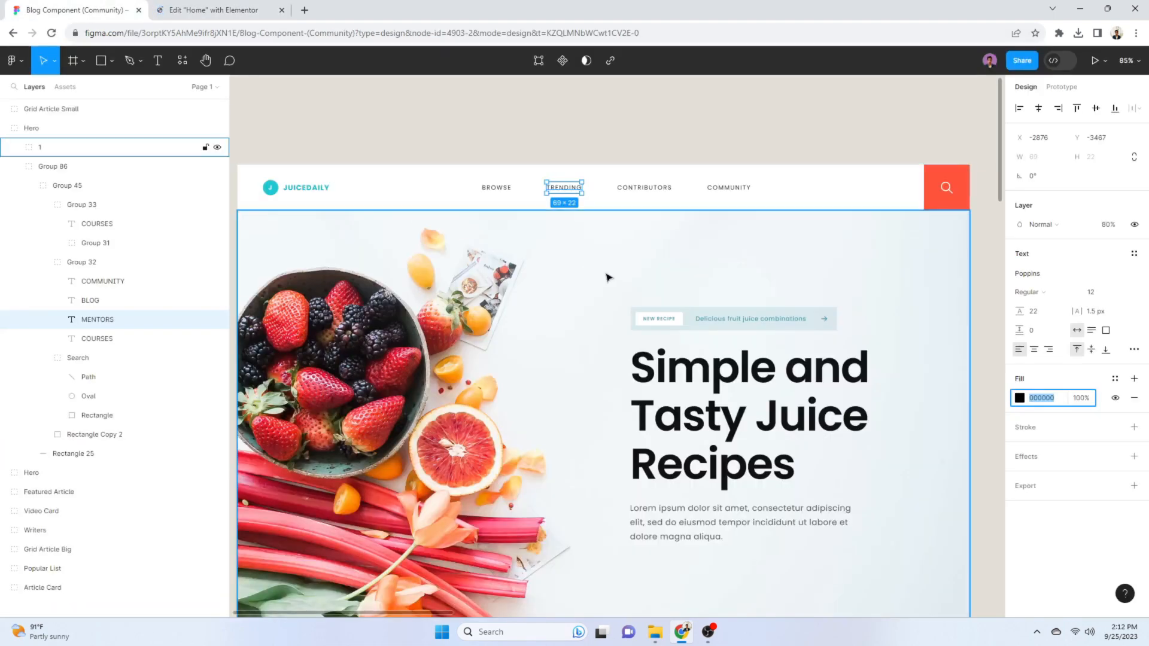
scroll(609, 278, "down", 2)
scroll(608, 273, "up", 3)
left_click(390, 177)
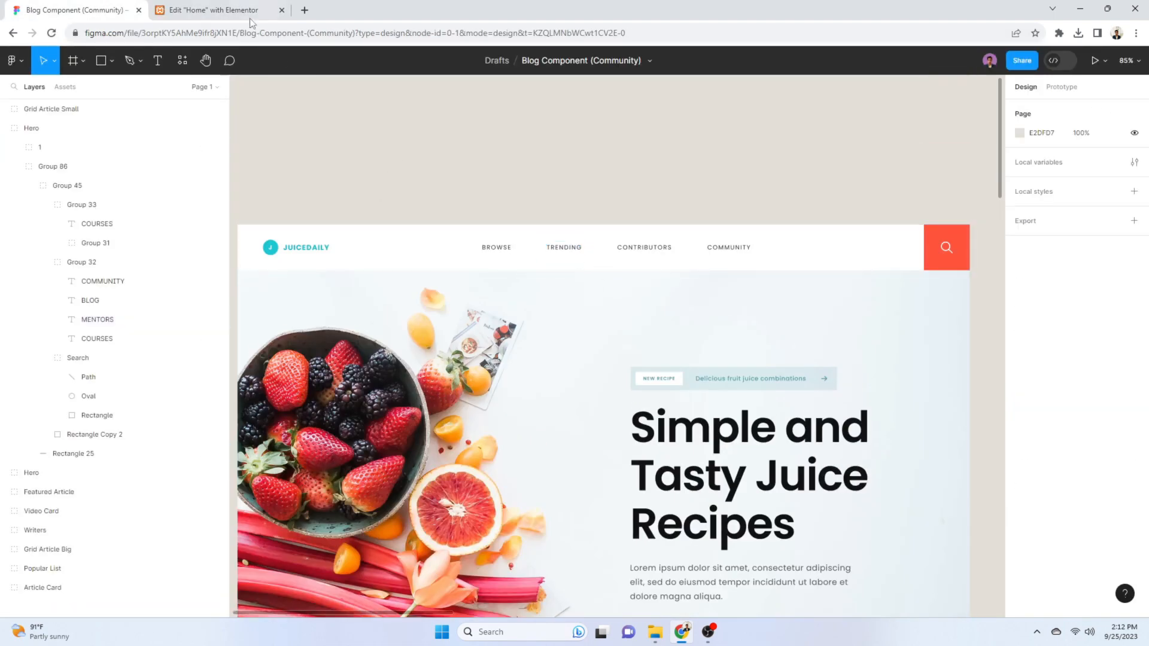
left_click(250, 16)
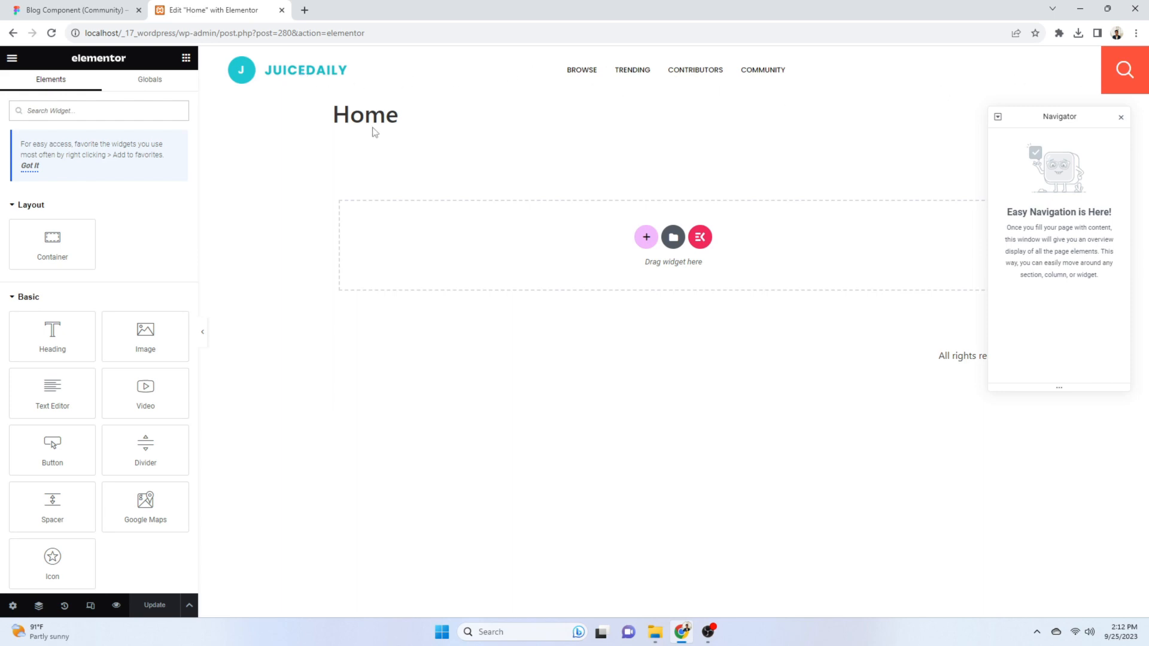
Set the Home page's layout to Elementor Full Width in the page settings
left_click(13, 605)
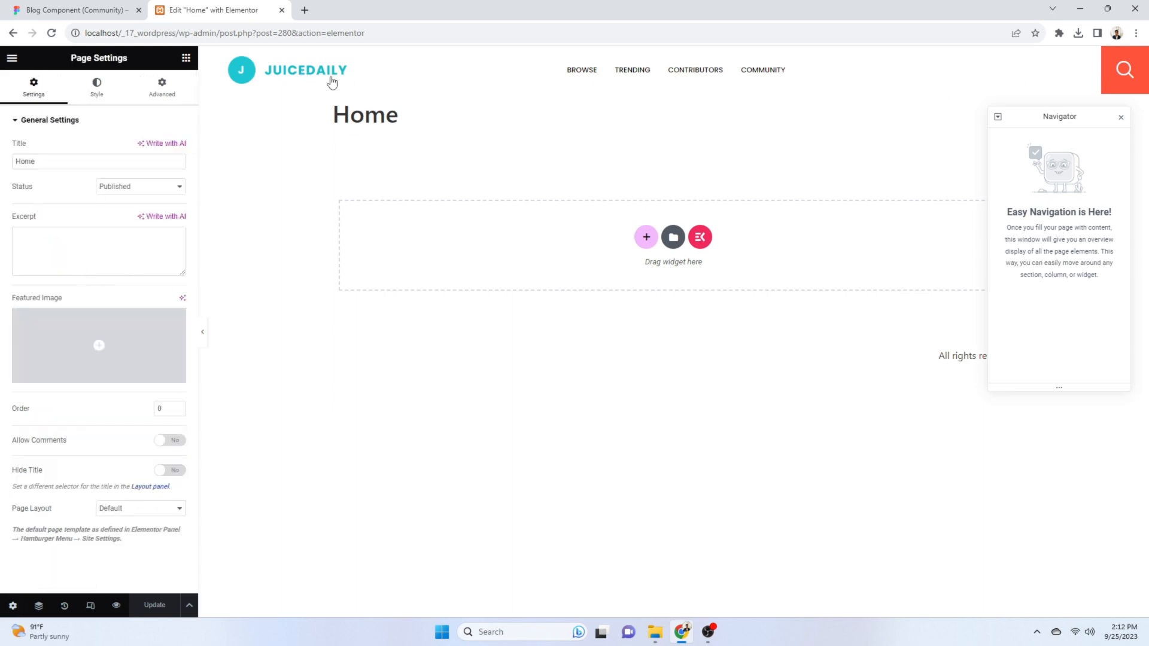
left_click(128, 510)
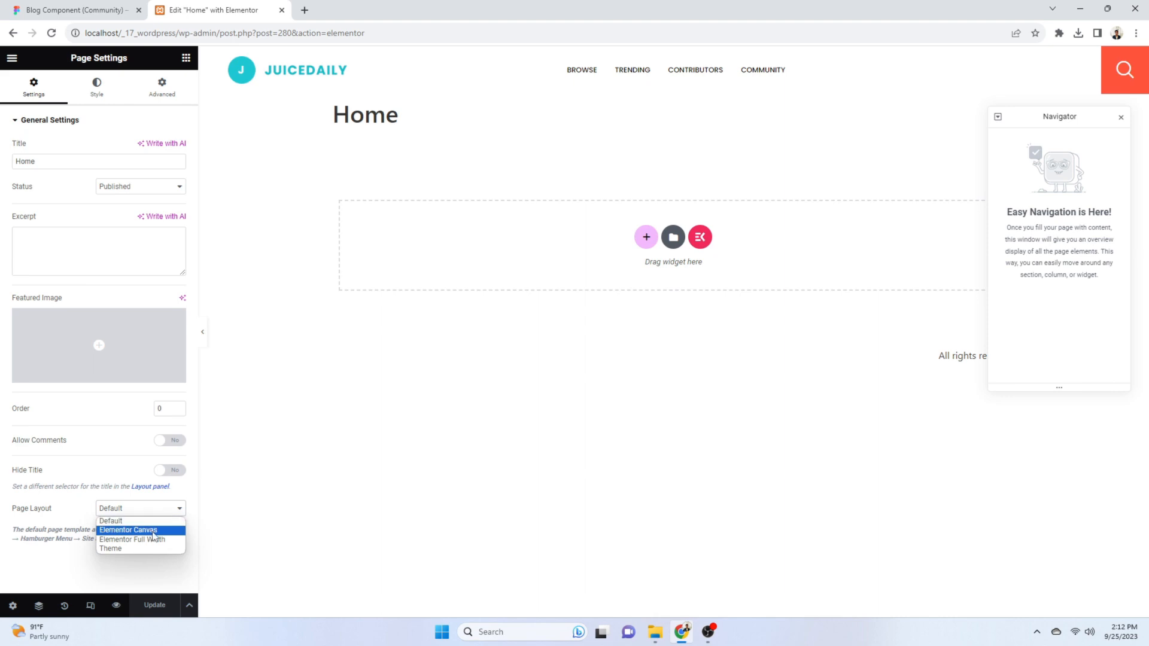
left_click(153, 536)
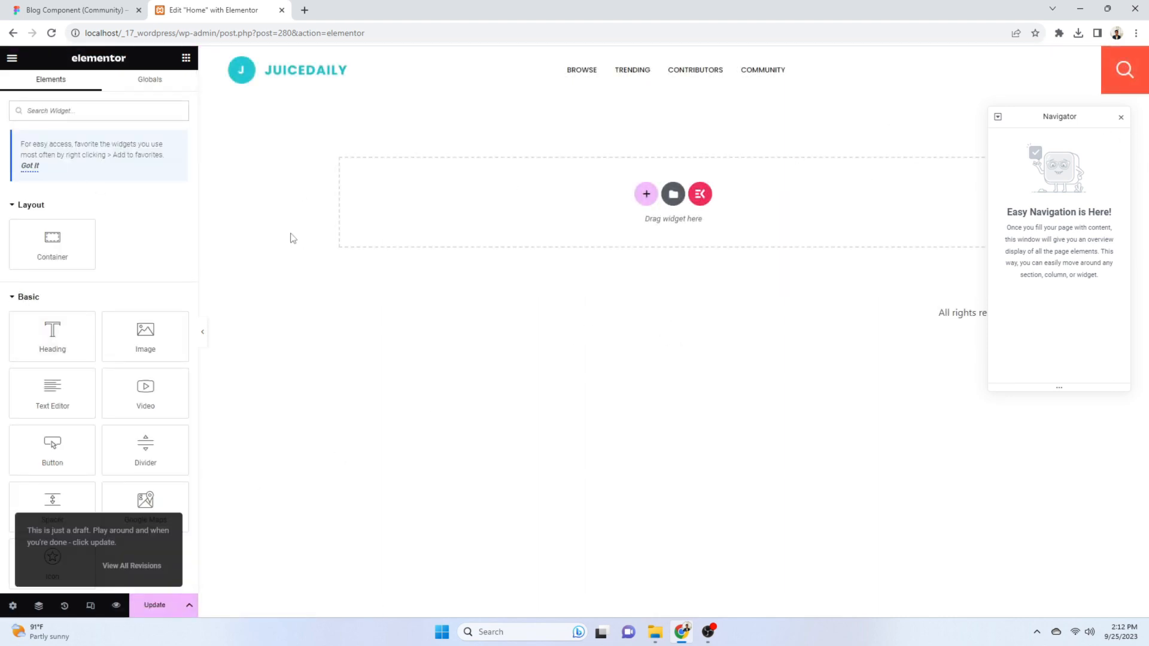
Add a container with two equal columns and set its padding to 0 on all sides
left_click(637, 199)
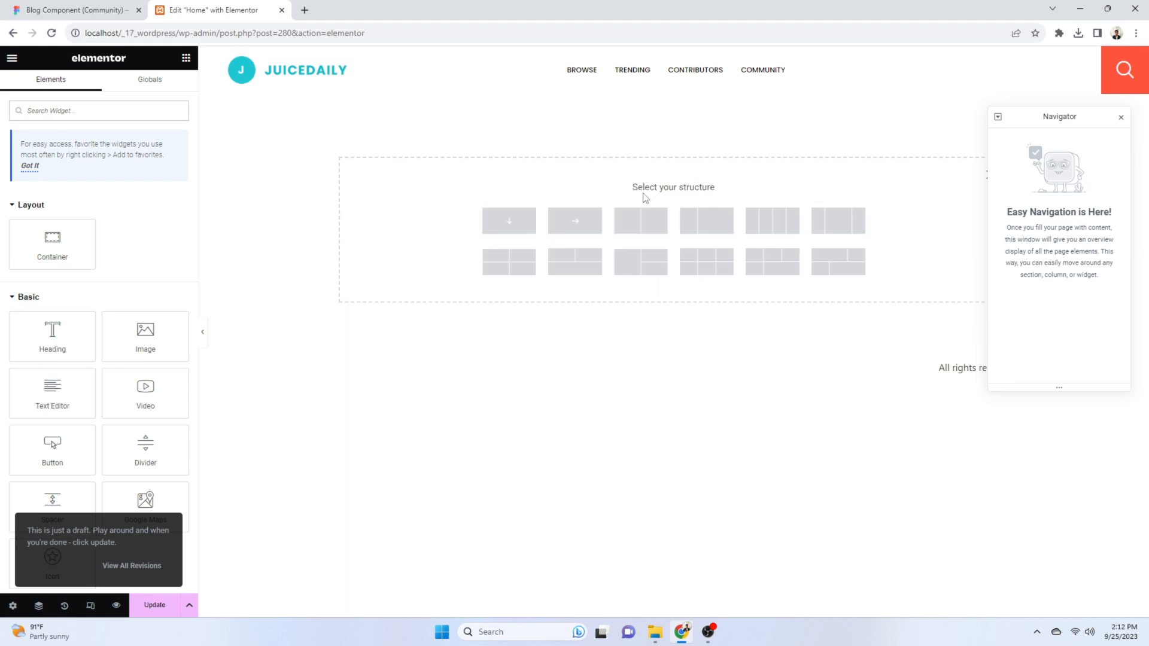
left_click(649, 230)
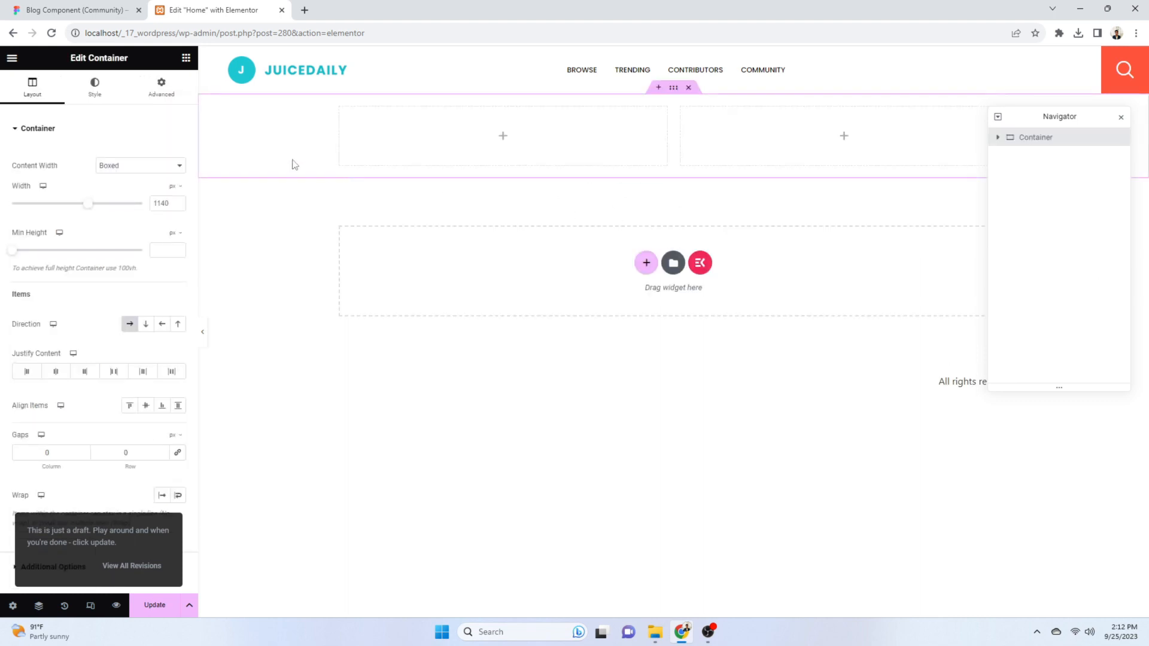
left_click(161, 89)
left_click(177, 216)
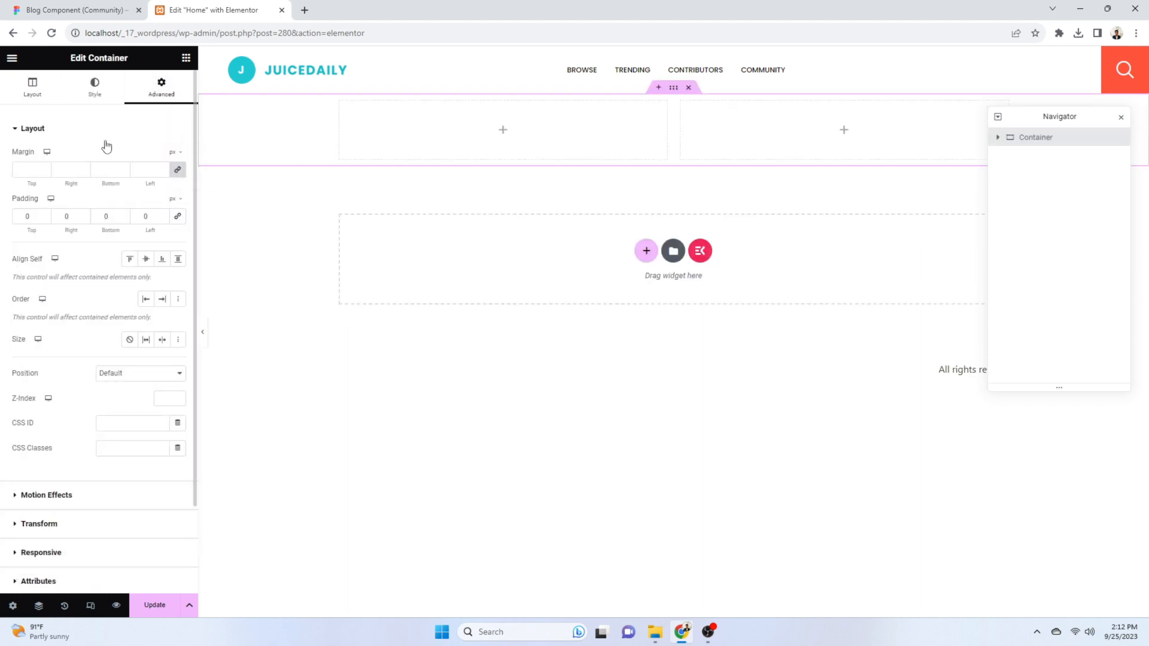
Set the outer container's minimum height to 100 vh
left_click(43, 93)
left_click(172, 233)
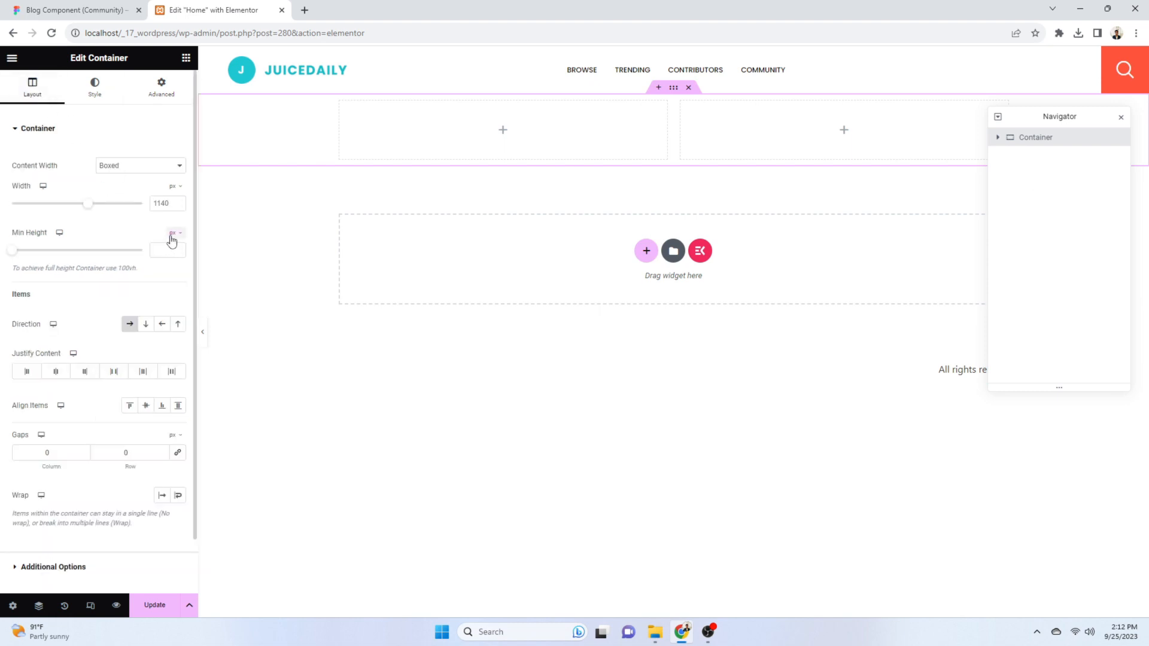
left_click(173, 286)
left_click(158, 251)
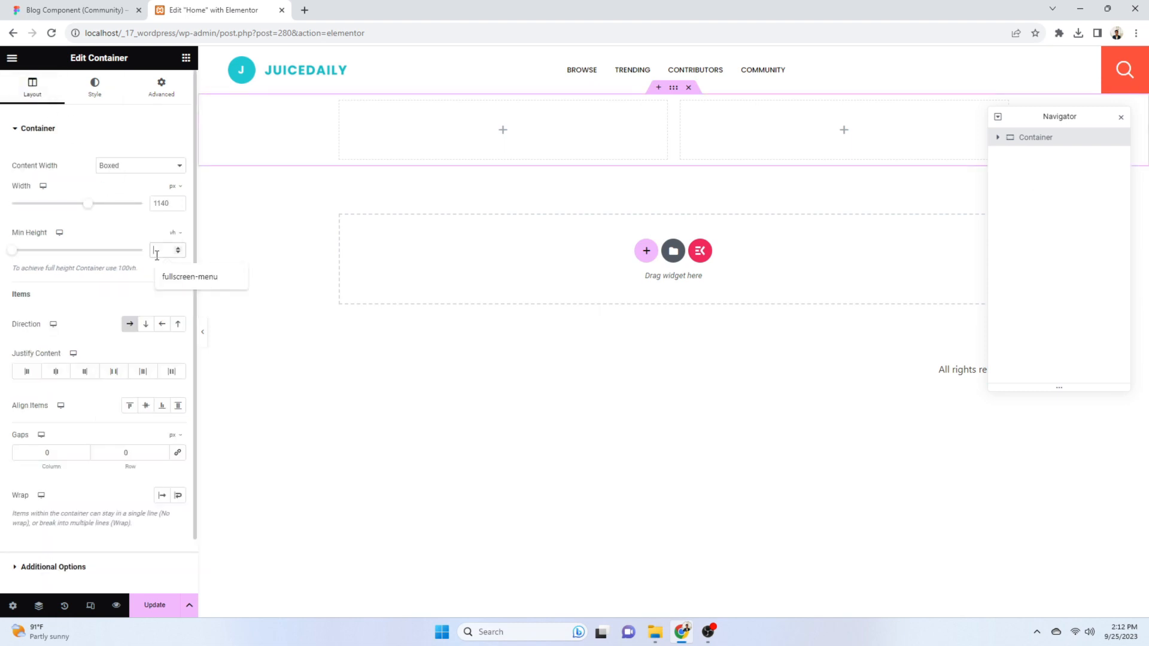
type("100")
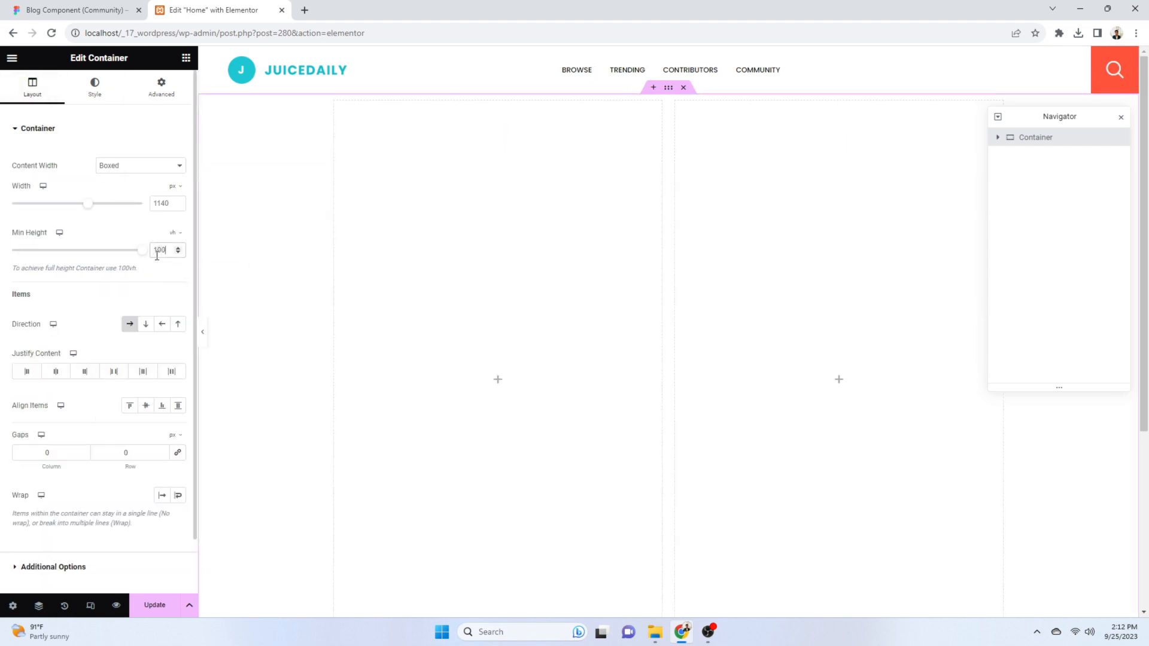
Set the outer container's top margin to -80 px so it slides under the header, trying -90 px along the way
left_click(161, 88)
left_click(28, 174)
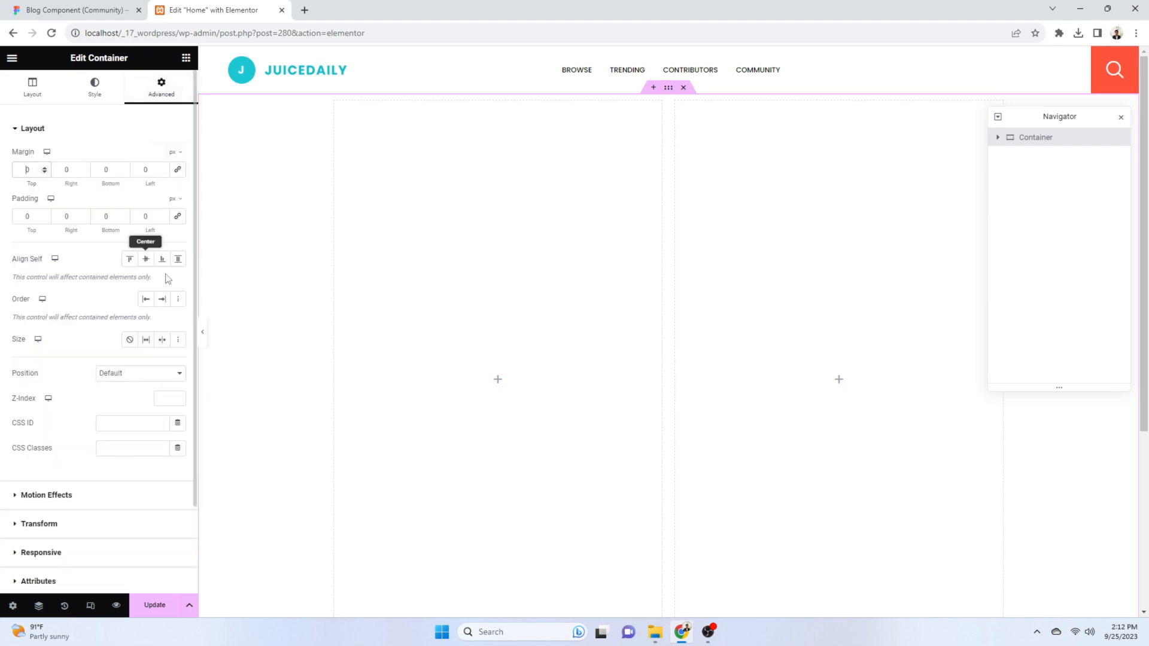
type("-8")
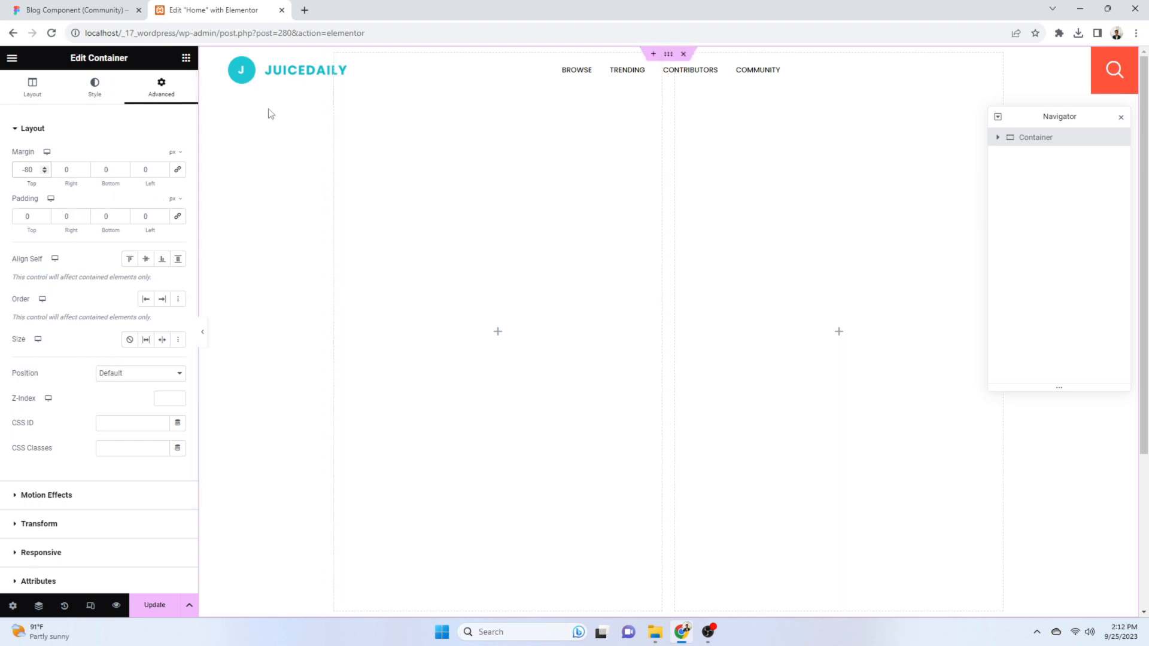
key("BackSpace")
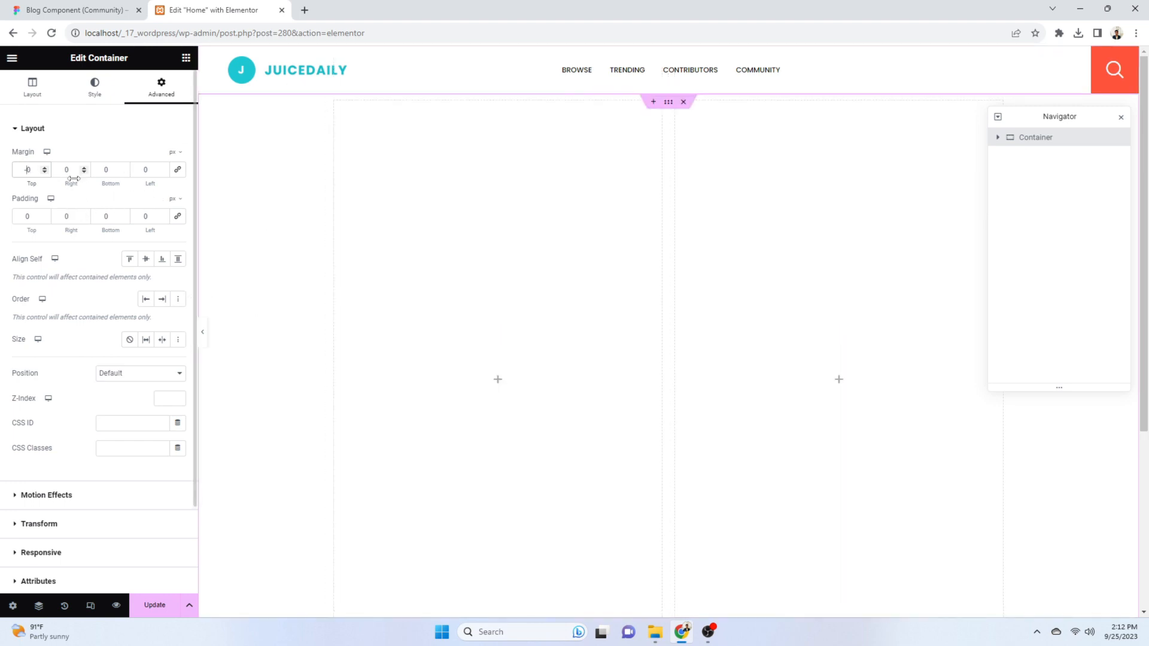
type("9")
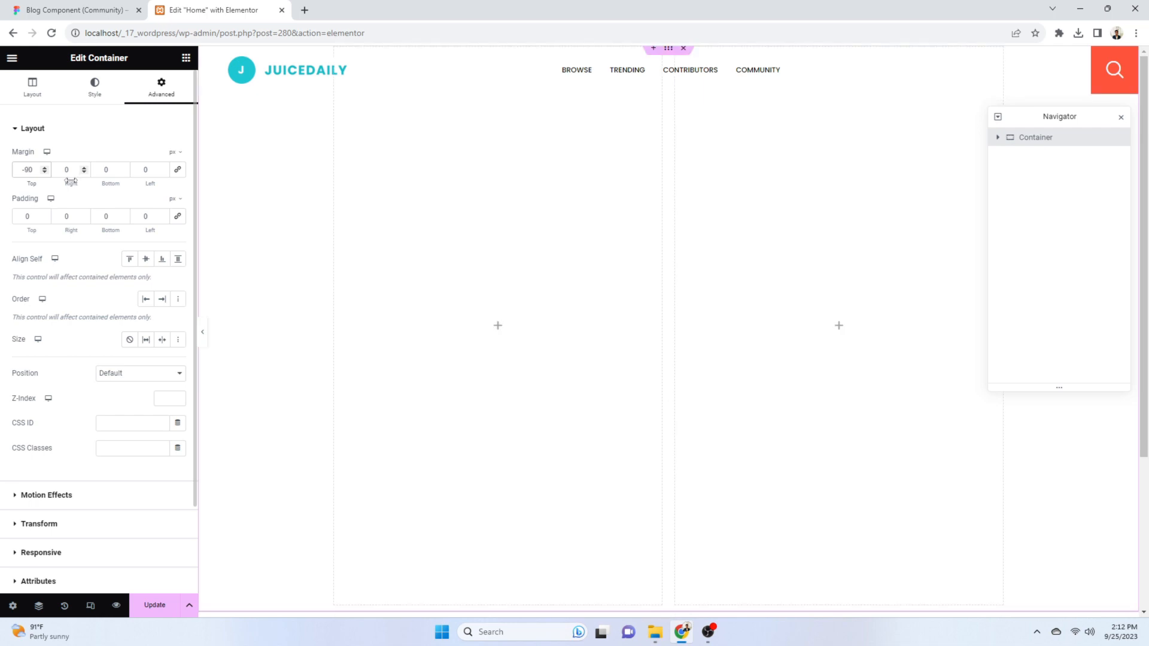
key("BackSpace")
type("8")
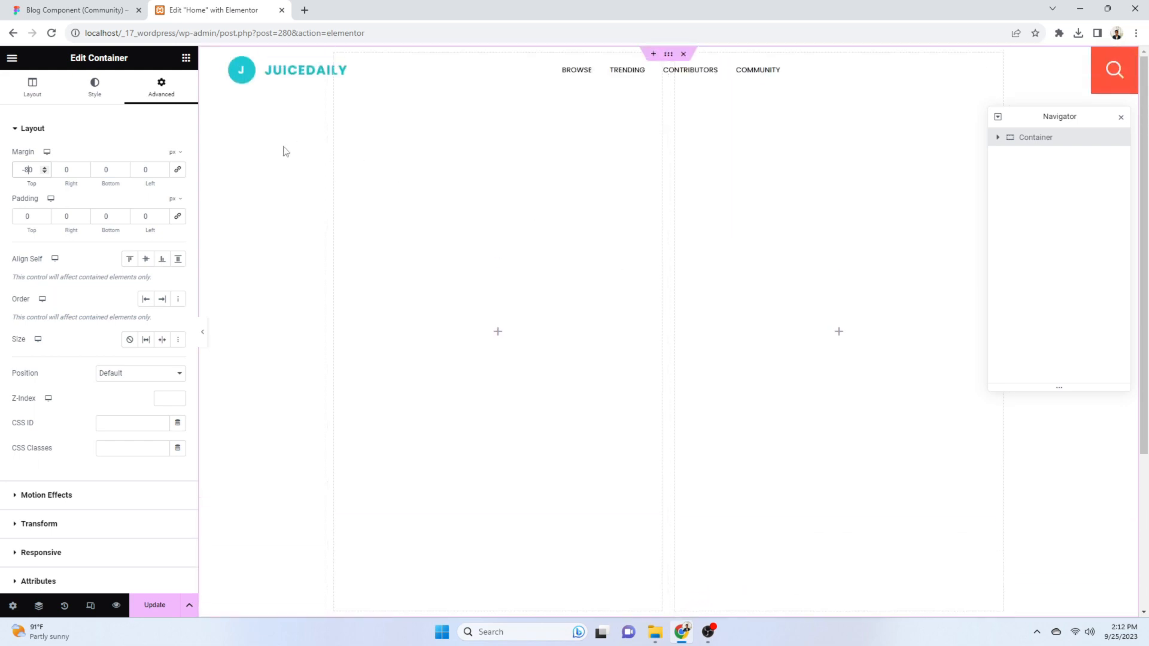
Justify the first column container's content to the center and align its items to the start
left_click(32, 86)
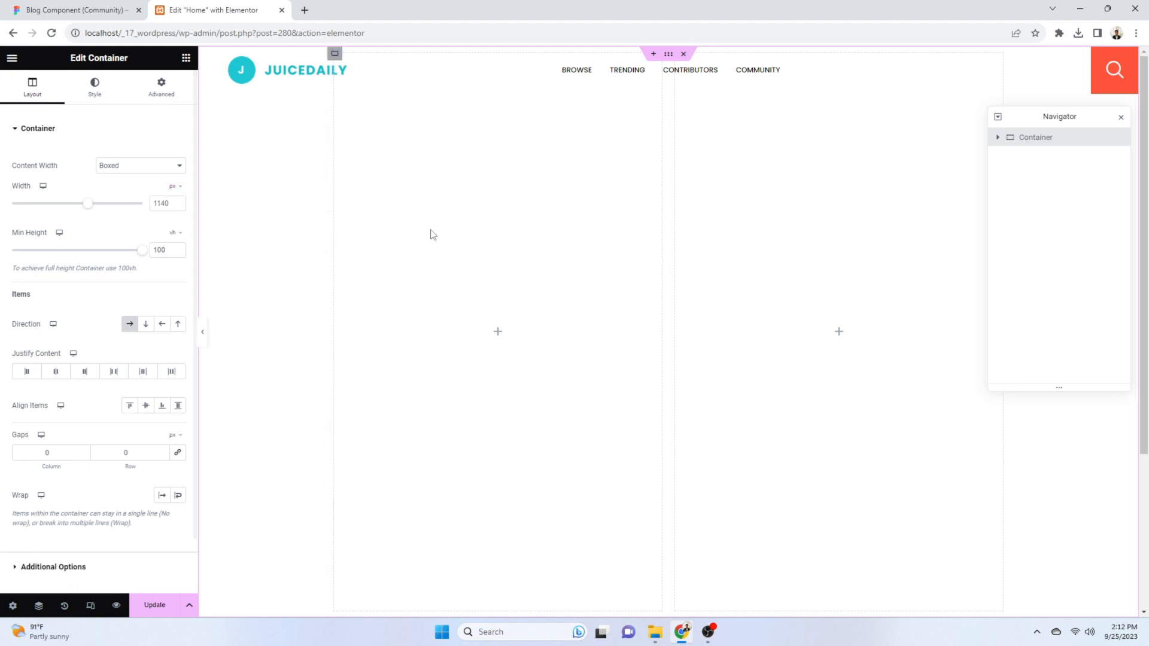
left_click(335, 53)
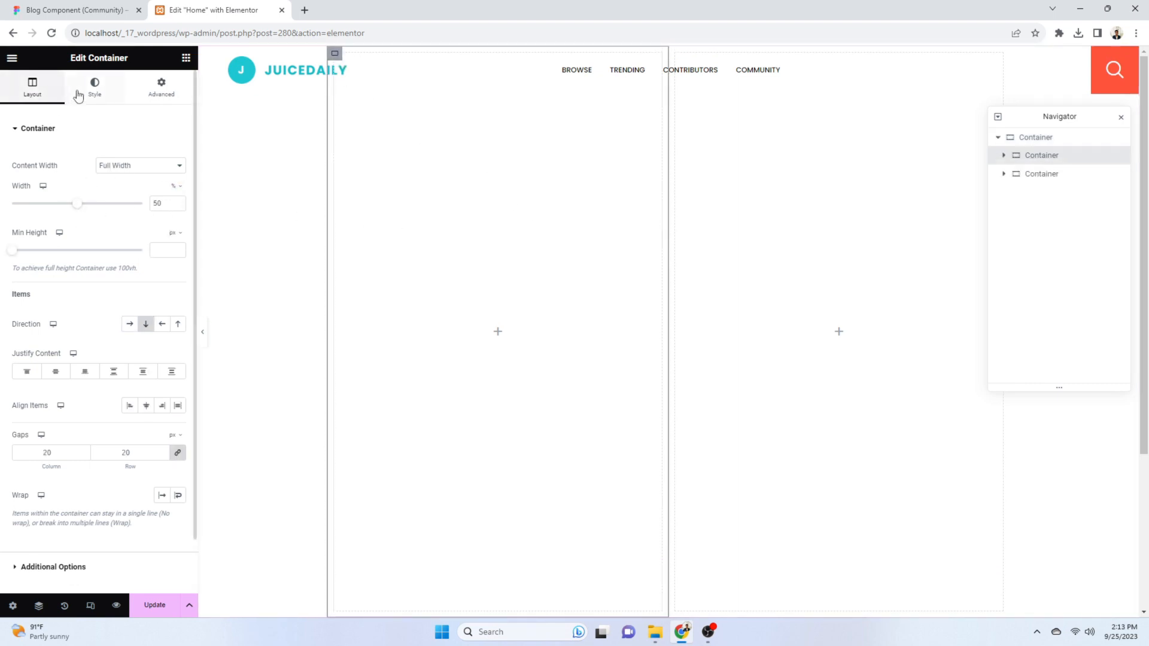
left_click(161, 89)
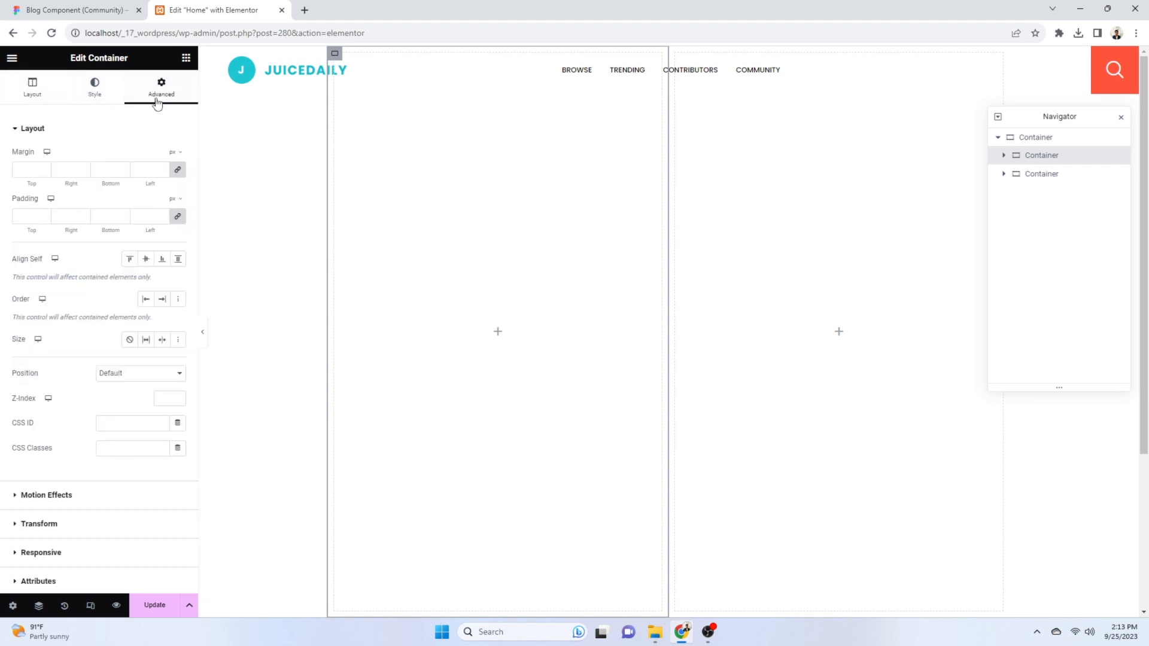
left_click(33, 99)
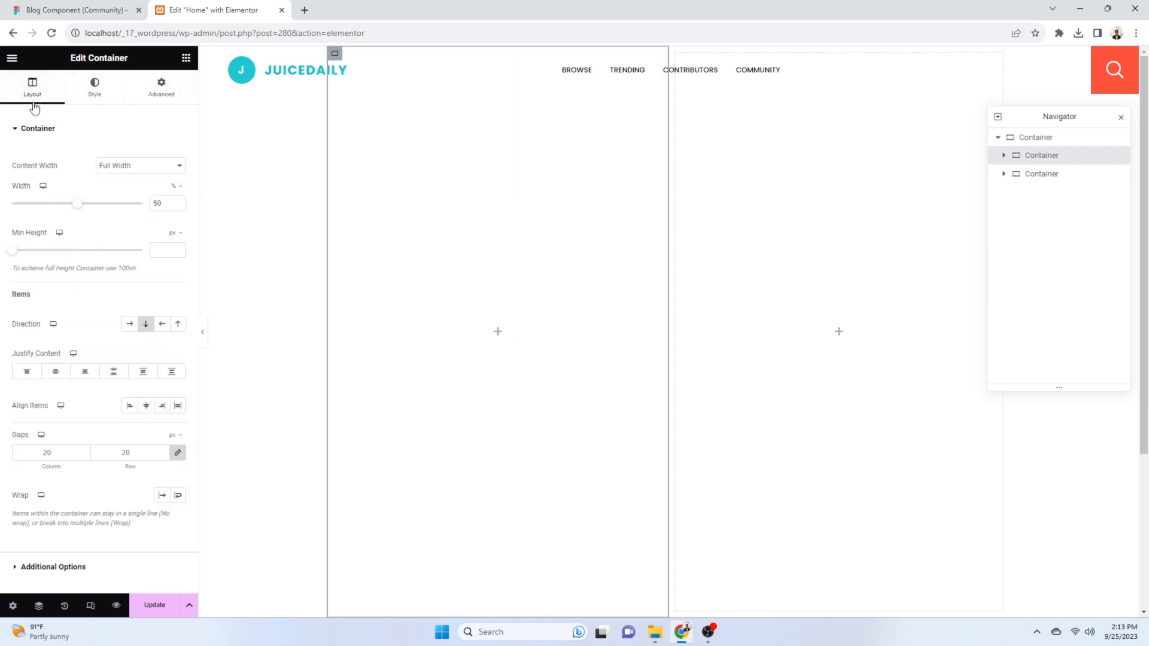
left_click(56, 372)
left_click(132, 407)
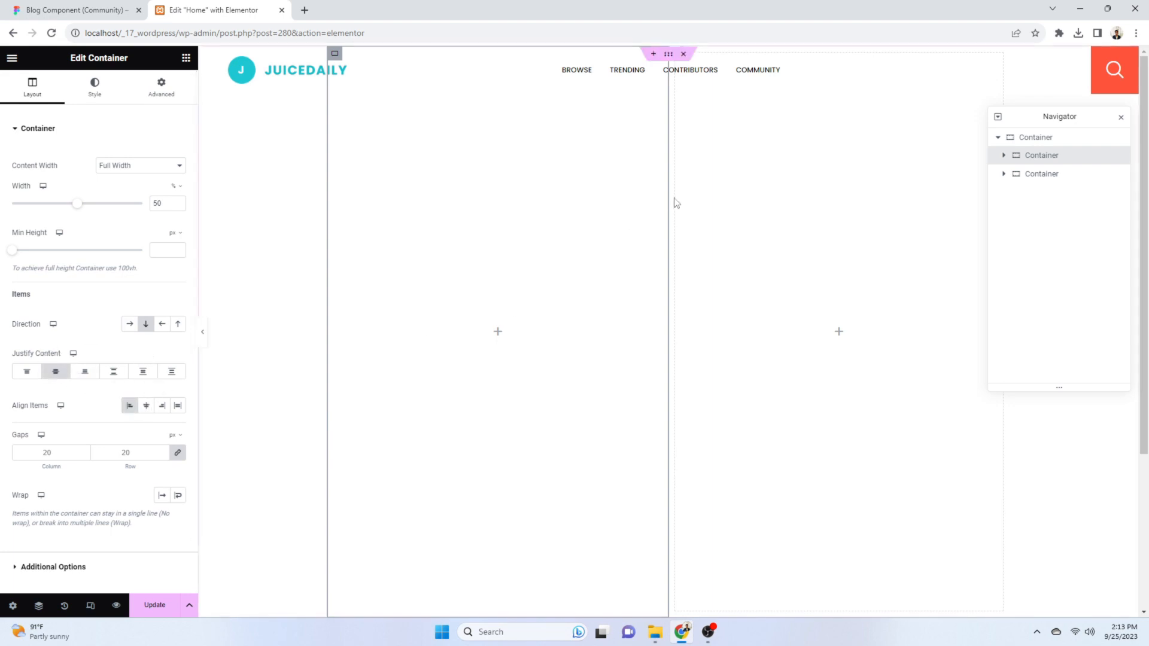
Justify the second column container's content to the center, align its items to the start and update the page
left_click(1021, 174)
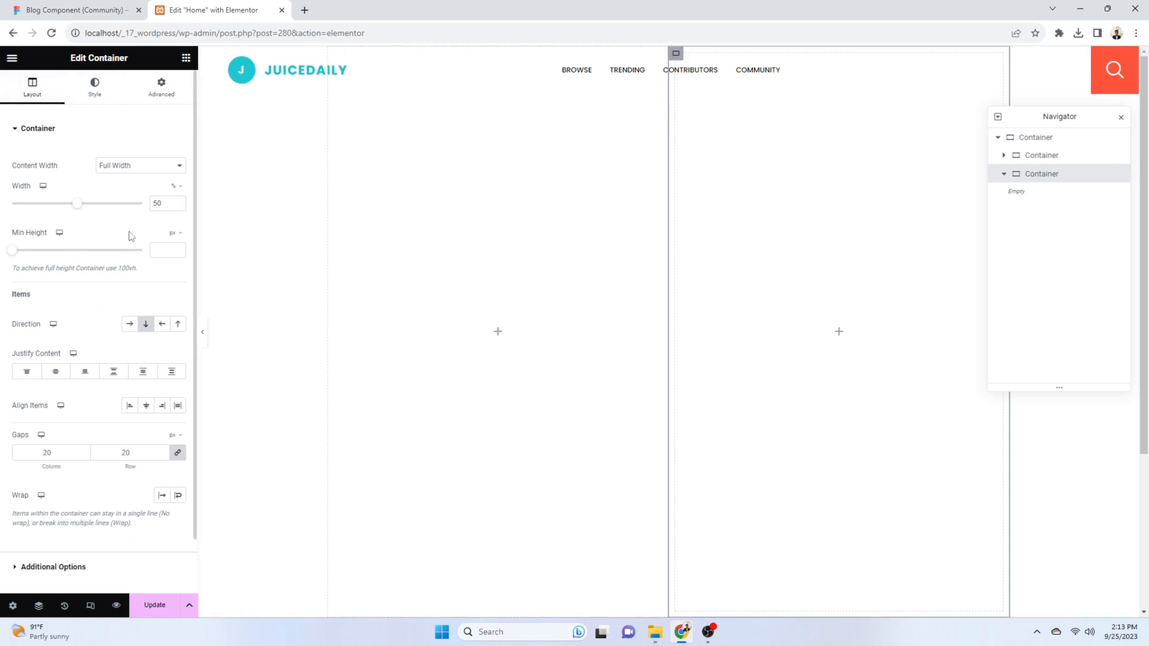
left_click(160, 90)
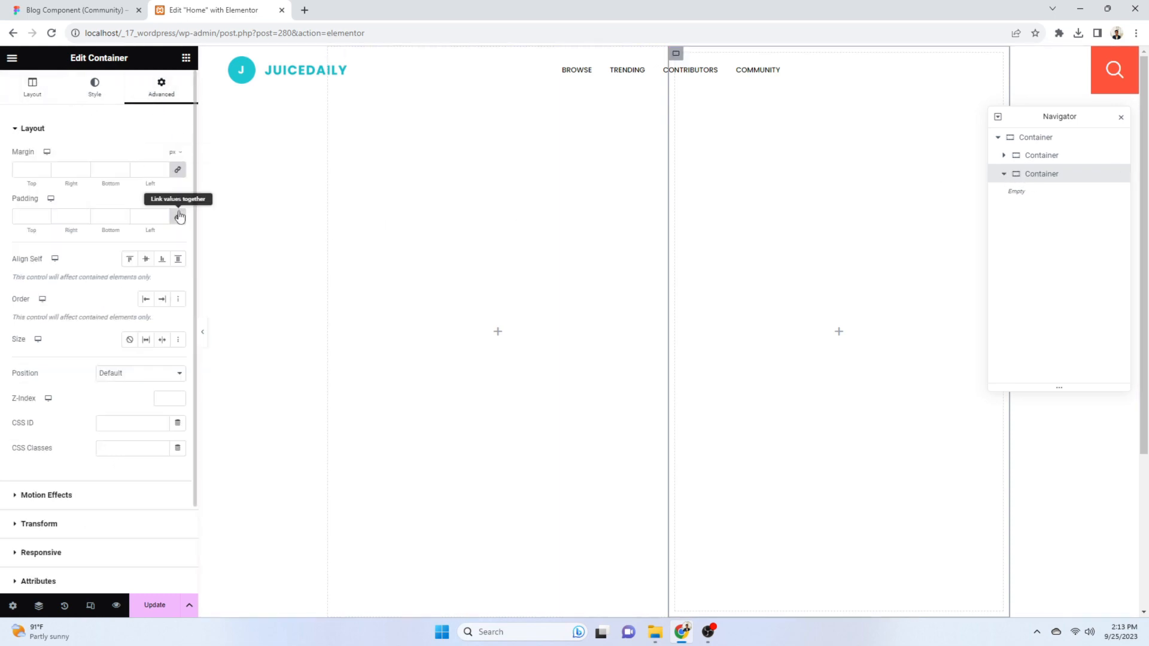
left_click(32, 86)
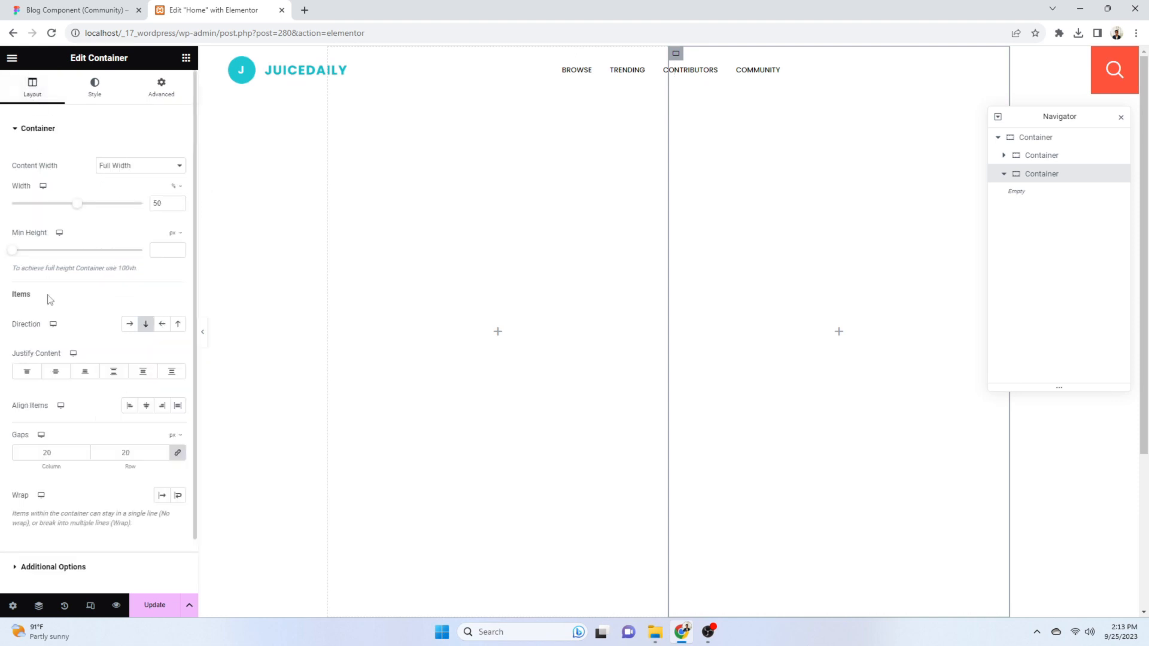
left_click(56, 372)
left_click(129, 405)
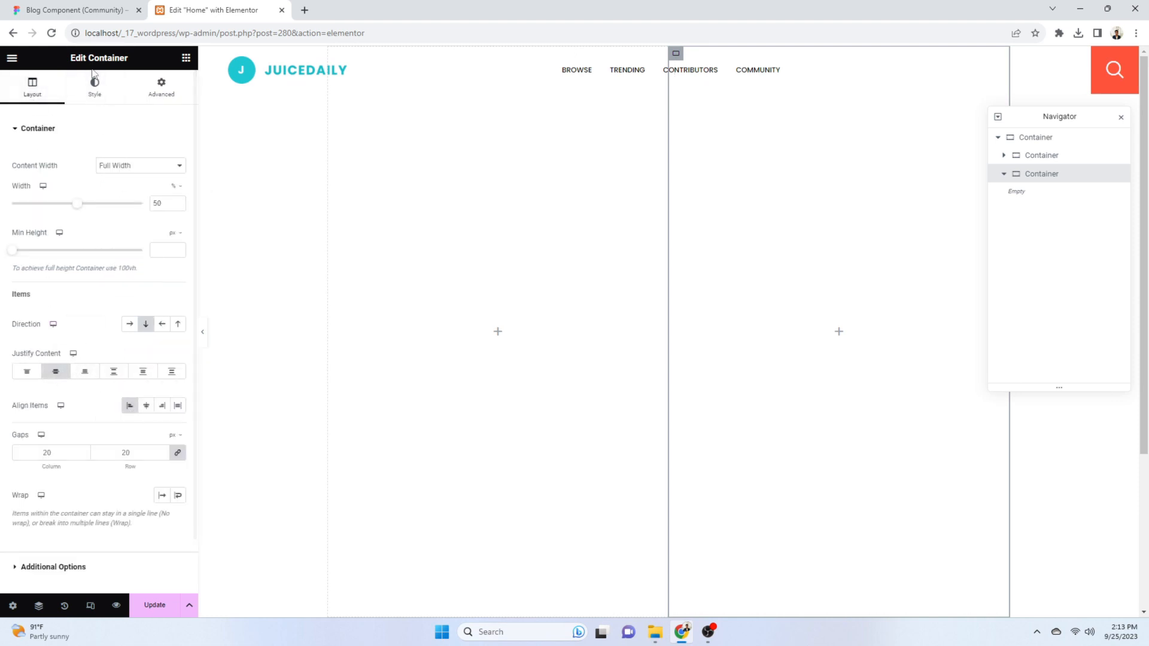
left_click(152, 609)
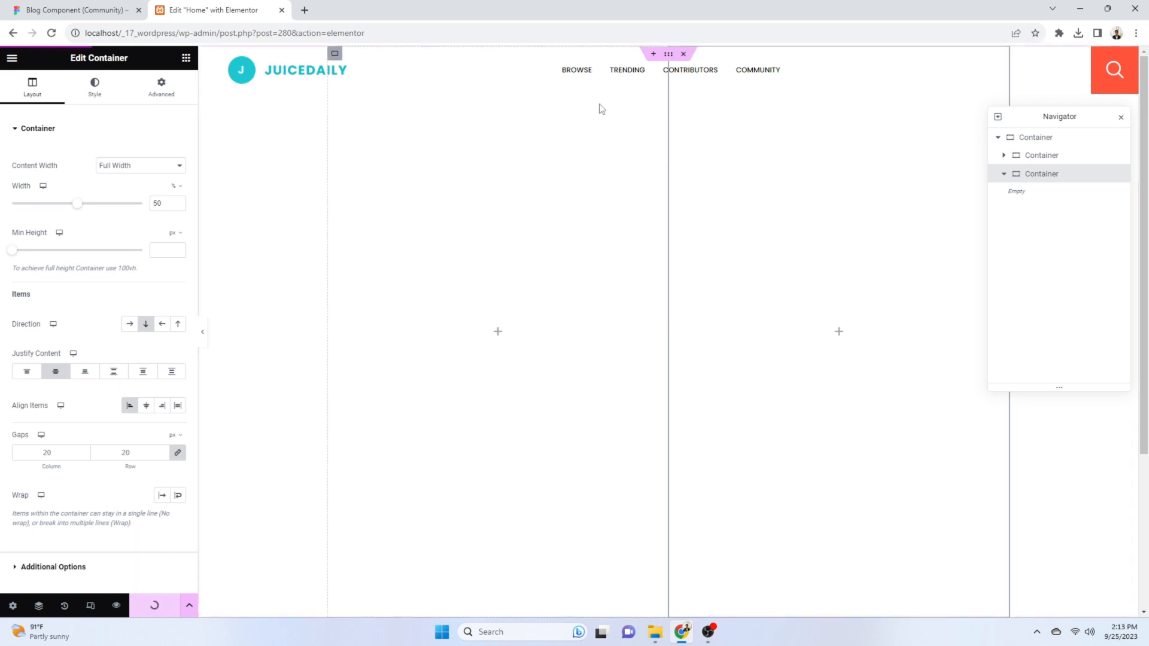
Export the hero background picture "image 1" from the Figma design as a 1x PNG
left_click(109, 7)
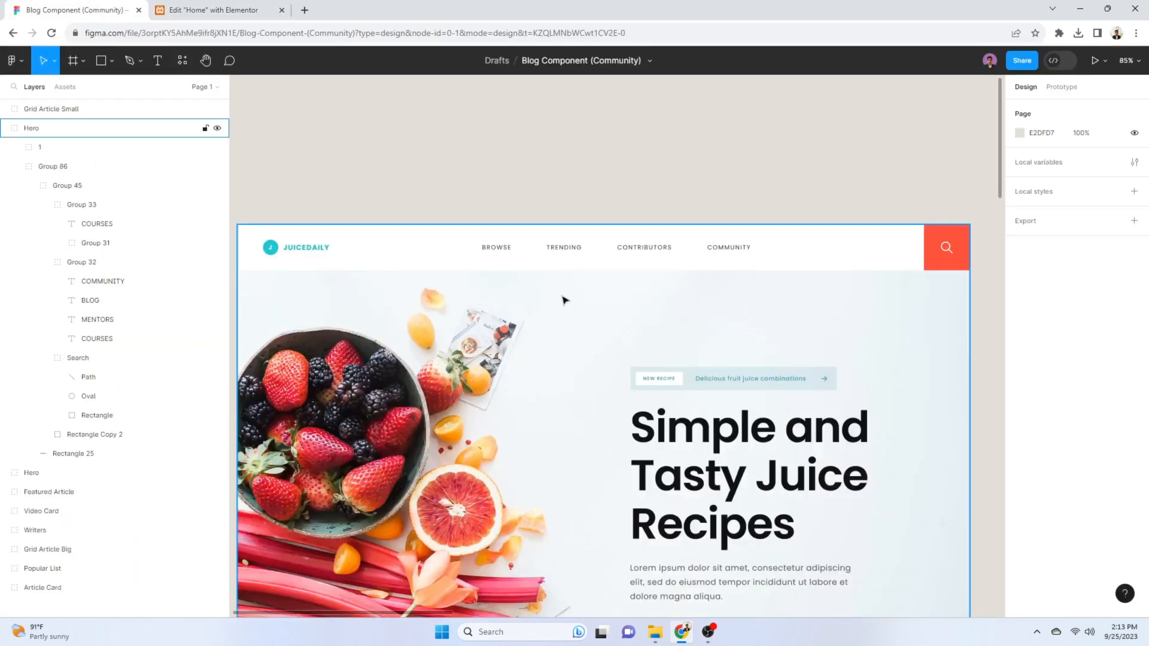
left_click(549, 342)
left_click(476, 385, "ctrl")
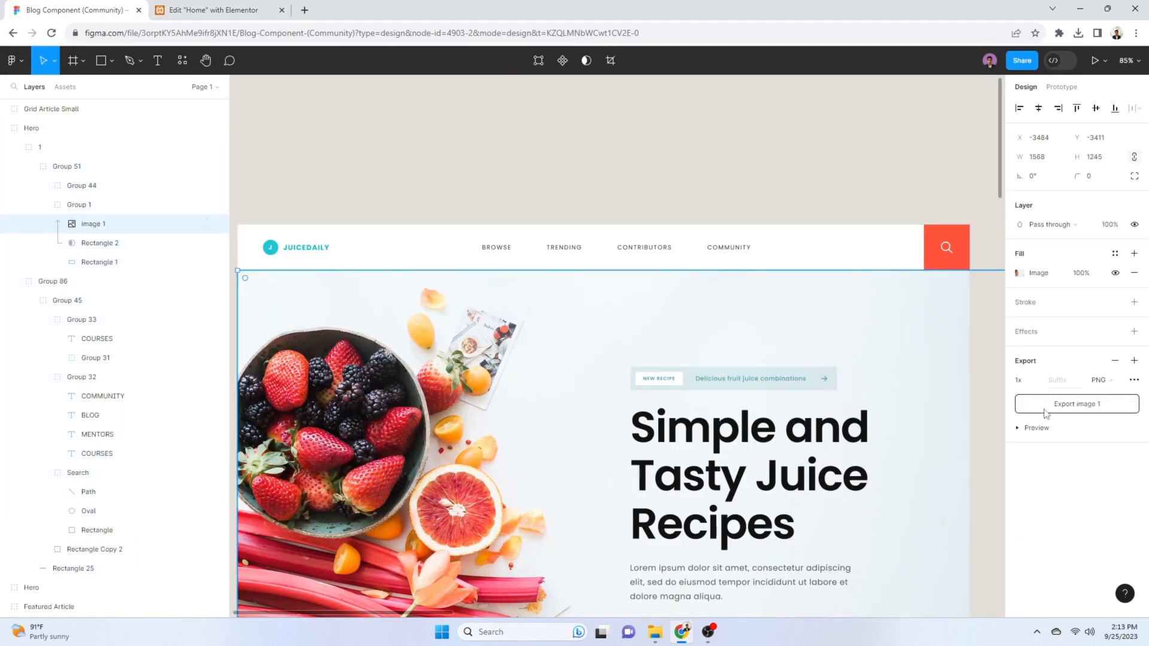
left_click(1088, 407)
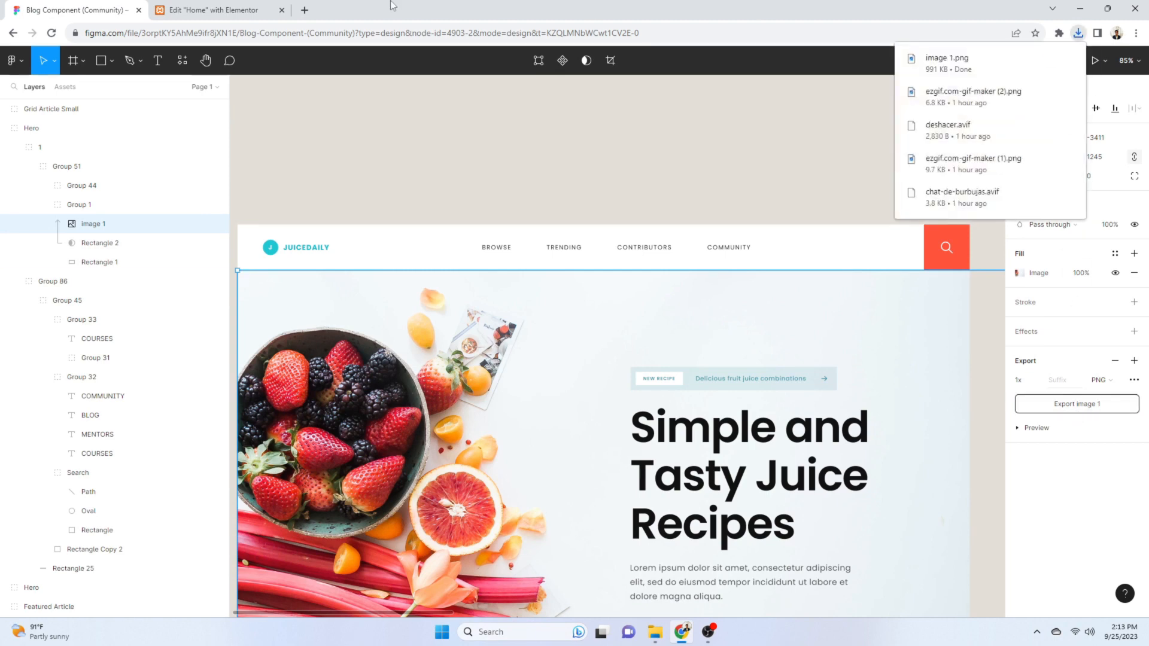
Open the outer container's background style settings in the Home page editor and move the Navigator away from the page edge
left_click(214, 9)
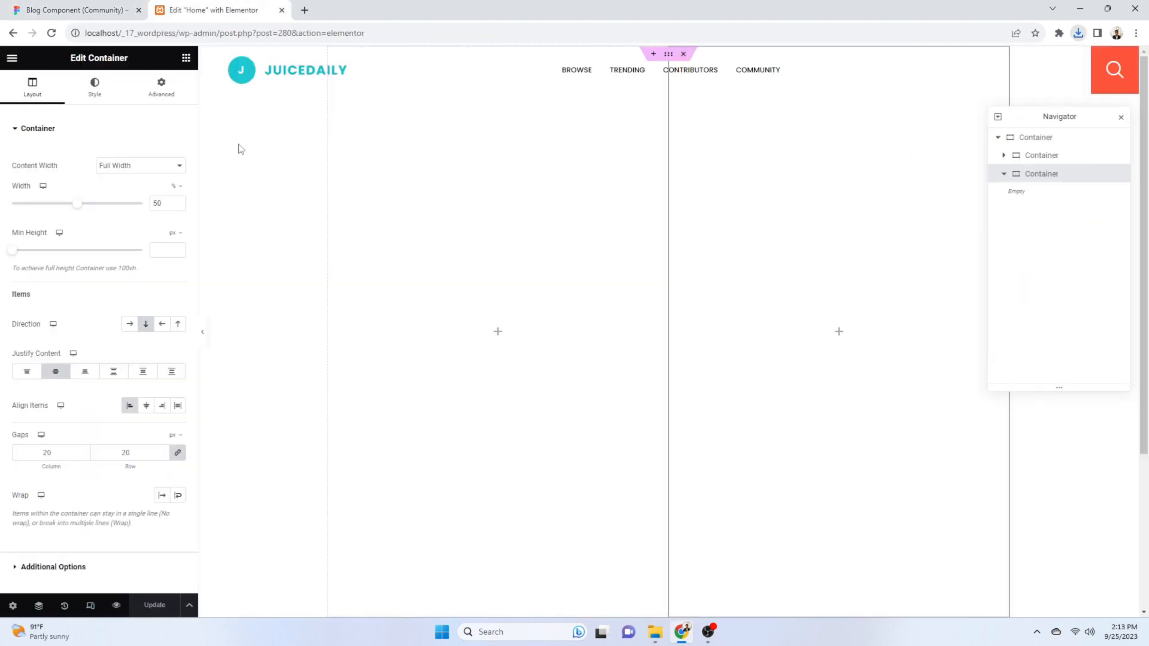
left_click(1046, 143)
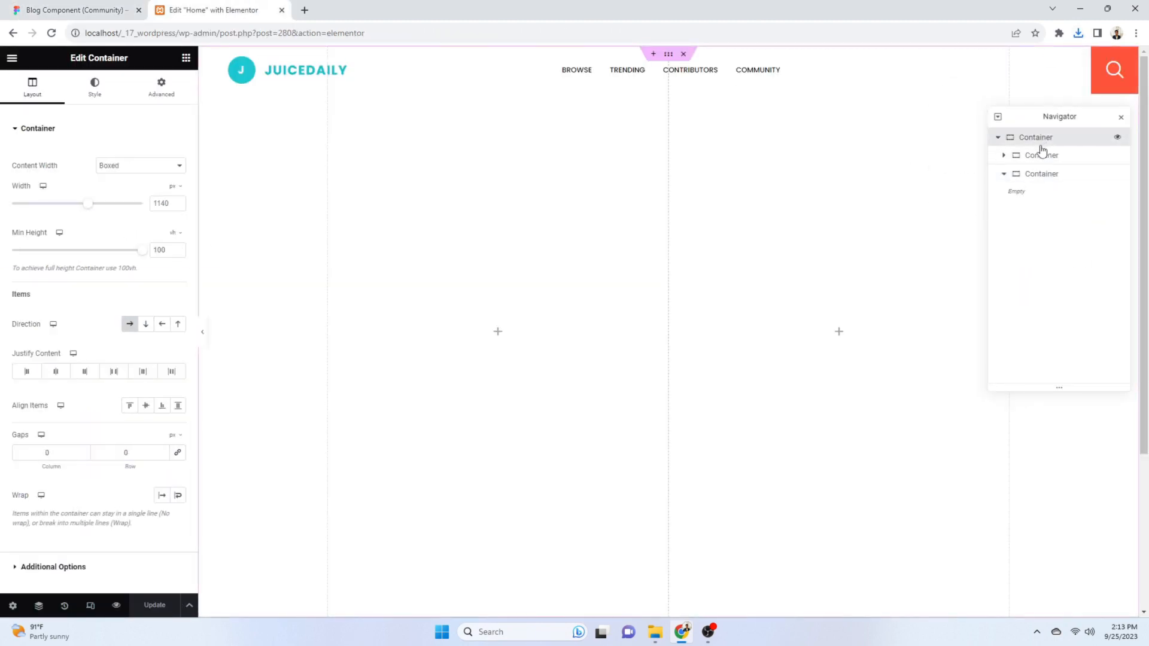
left_click(103, 96)
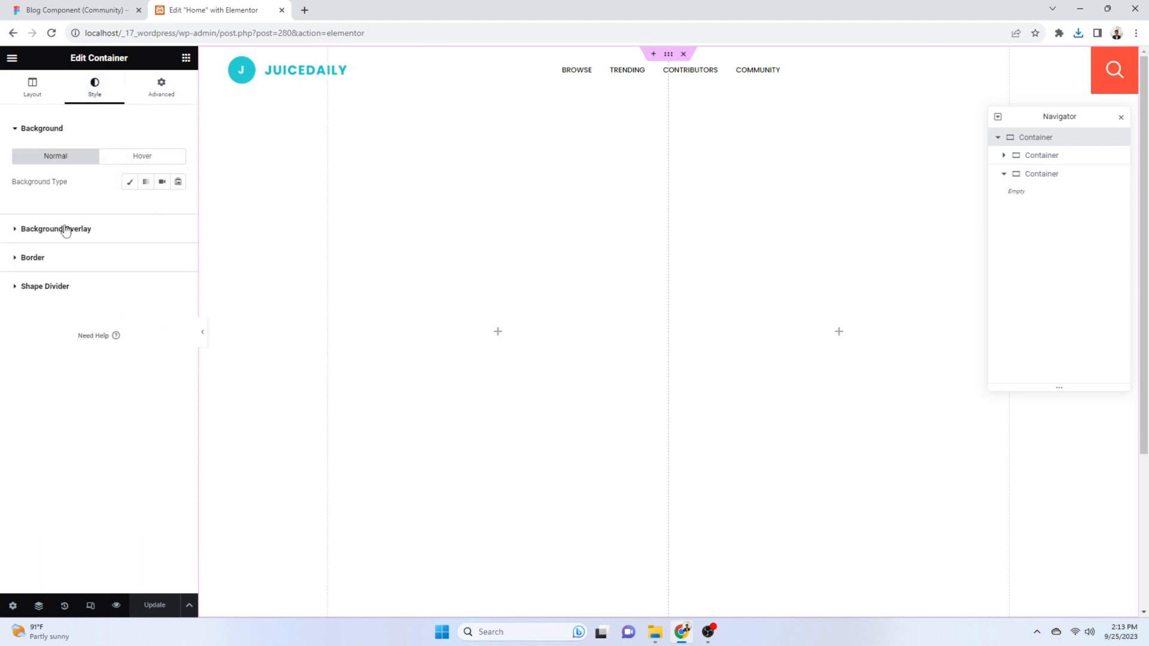
left_click_drag(1060, 116, 941, 117)
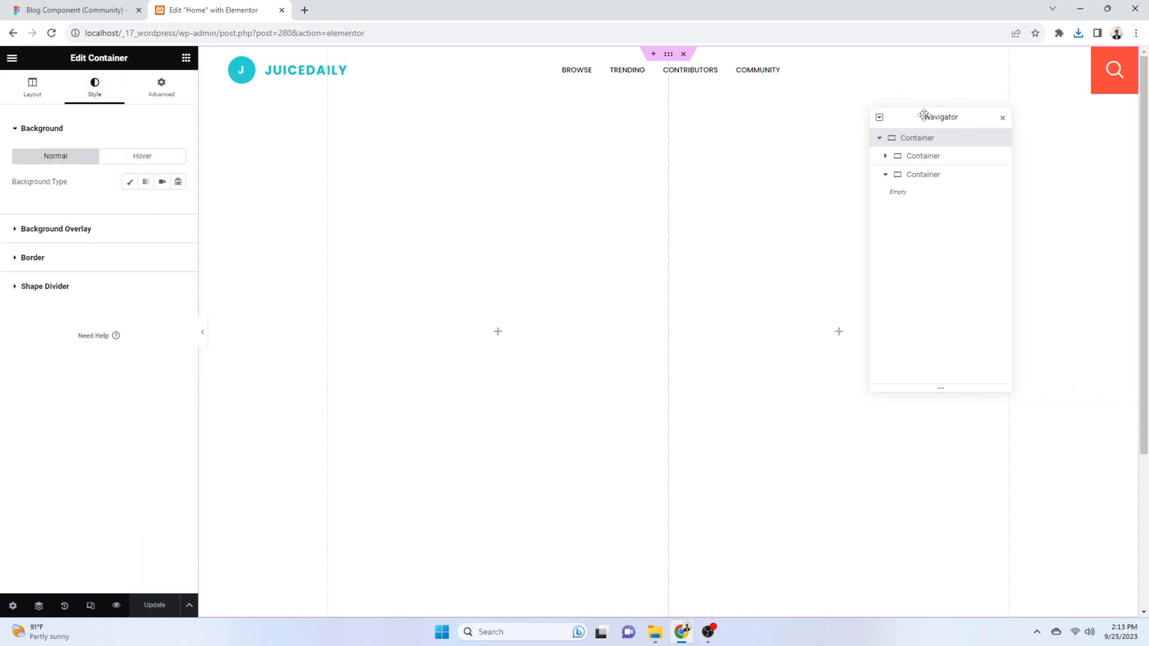
Upload image 1.png from Downloads and use it as the outer container's classic background image
left_click(1004, 119)
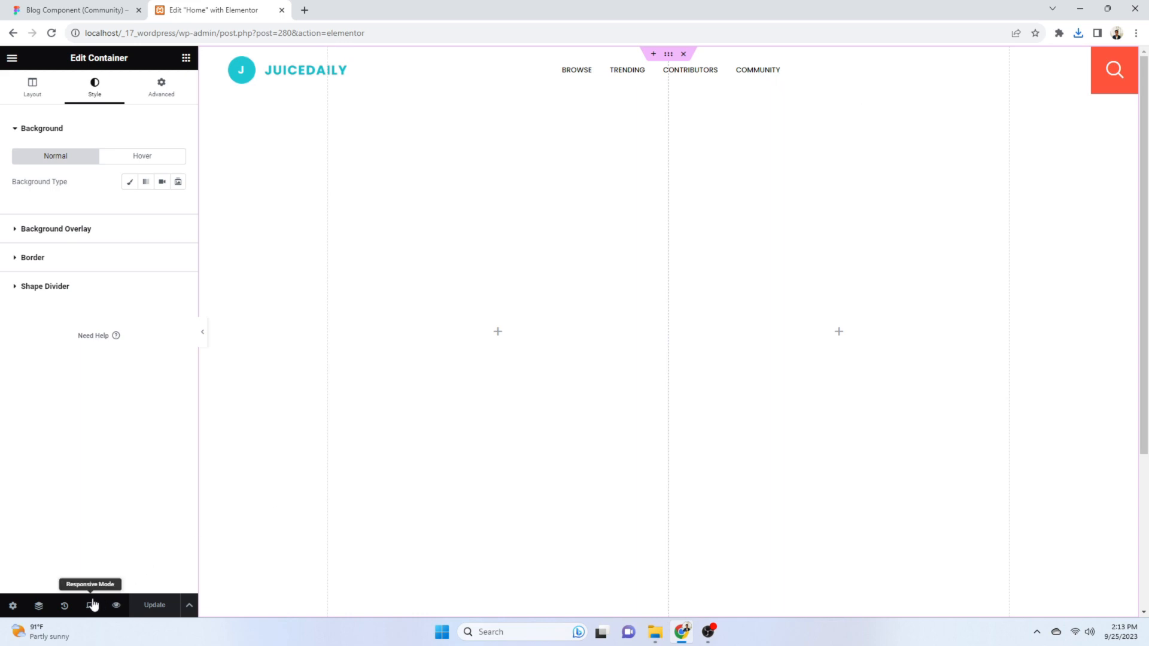
left_click(39, 609)
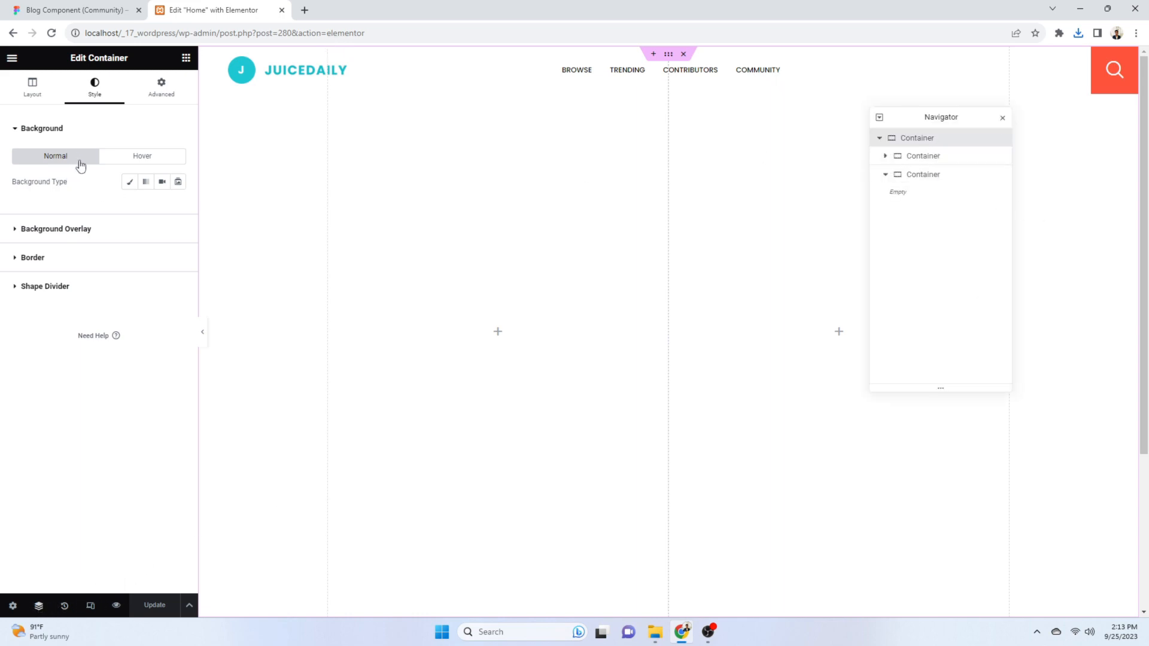
left_click(130, 181)
left_click(98, 274)
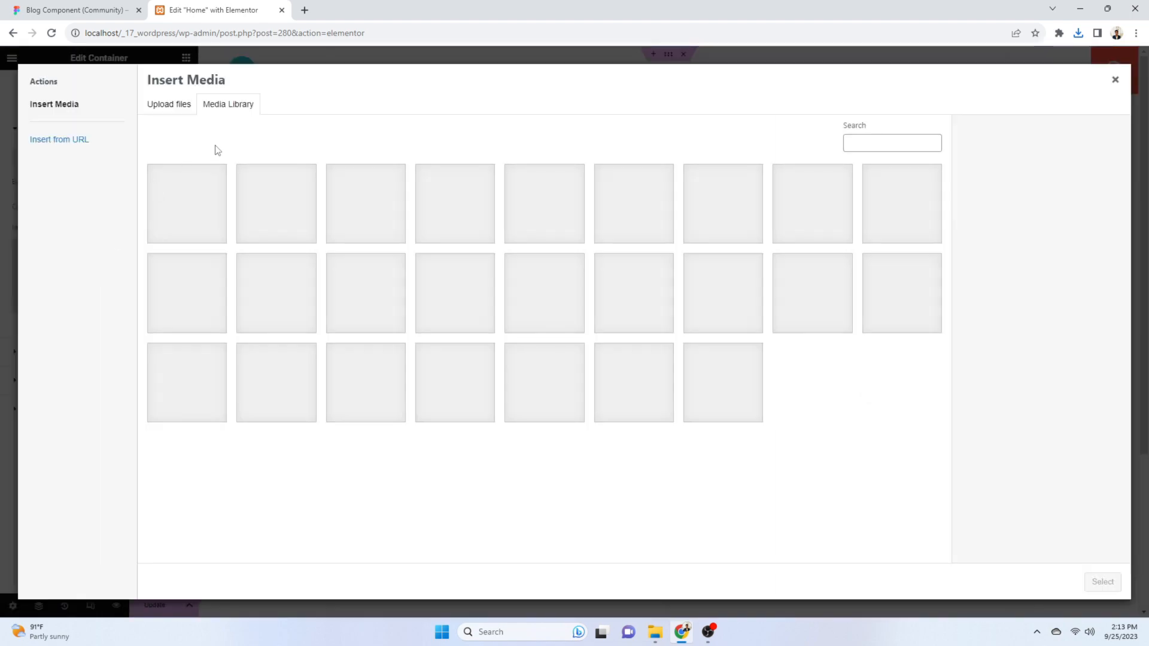
left_click(647, 303)
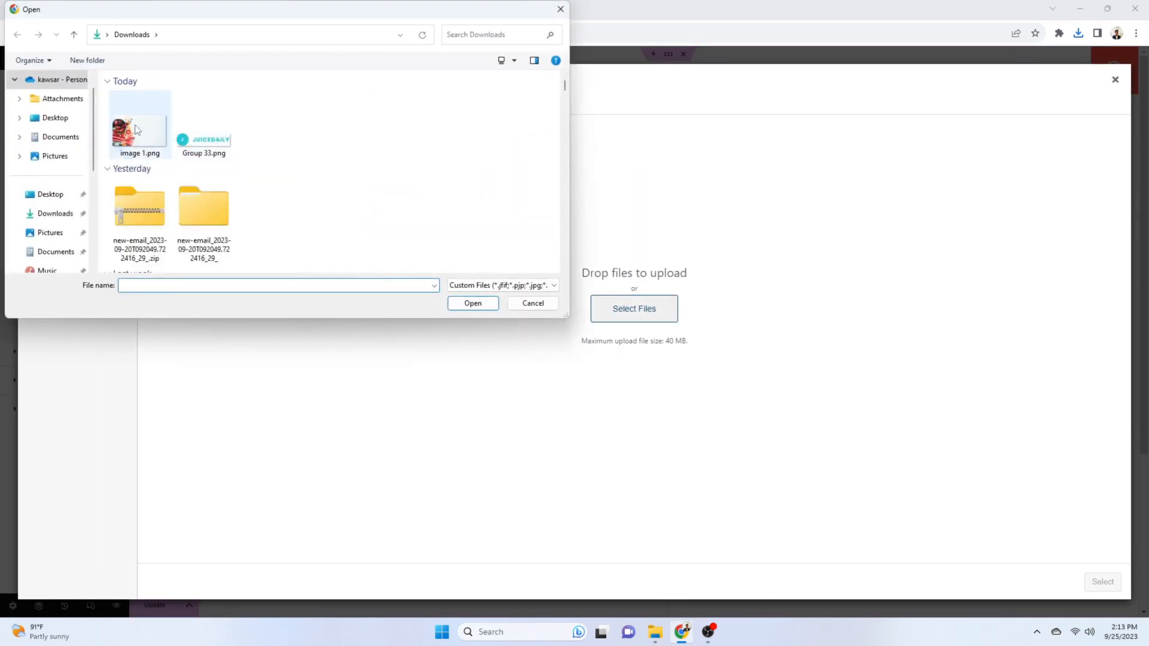
double_click(137, 130)
left_click(1101, 582)
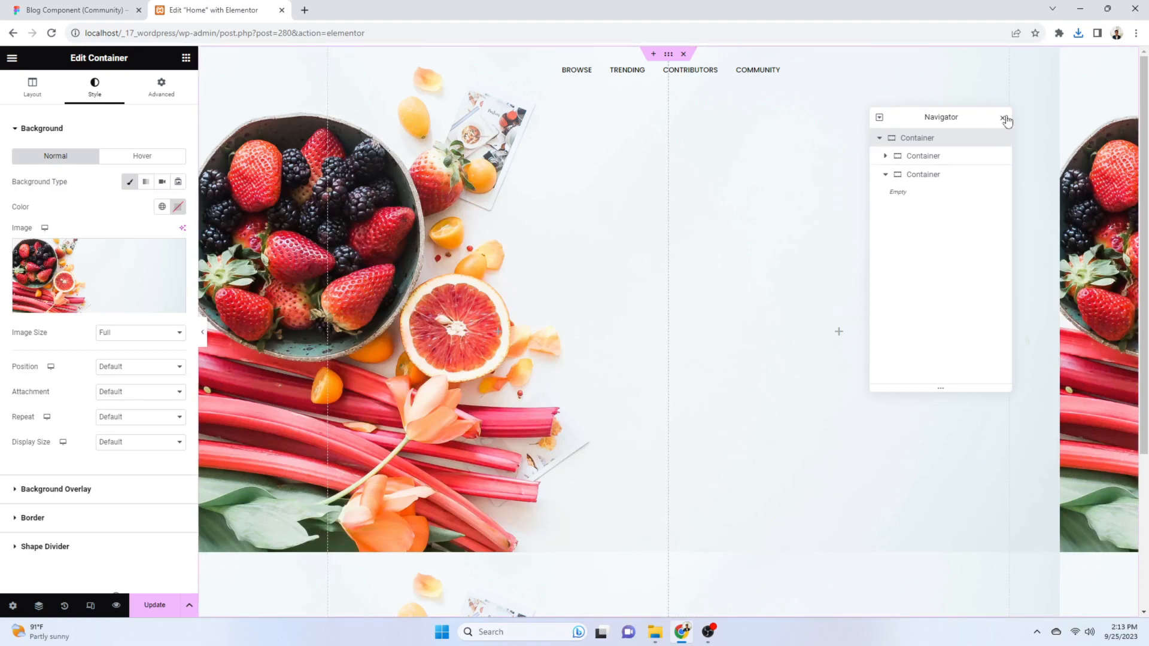
Try the Center Center position for the outer container's background image
left_click_drag(997, 123, 1017, 205)
left_click(124, 334)
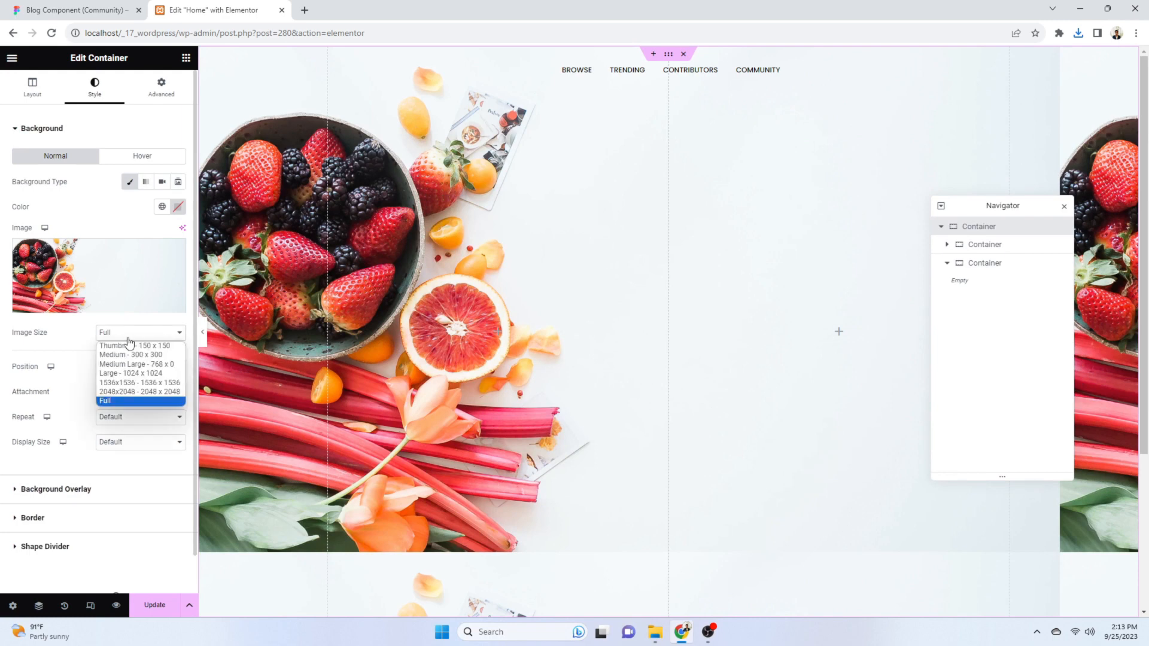
left_click(132, 370)
left_click(137, 367)
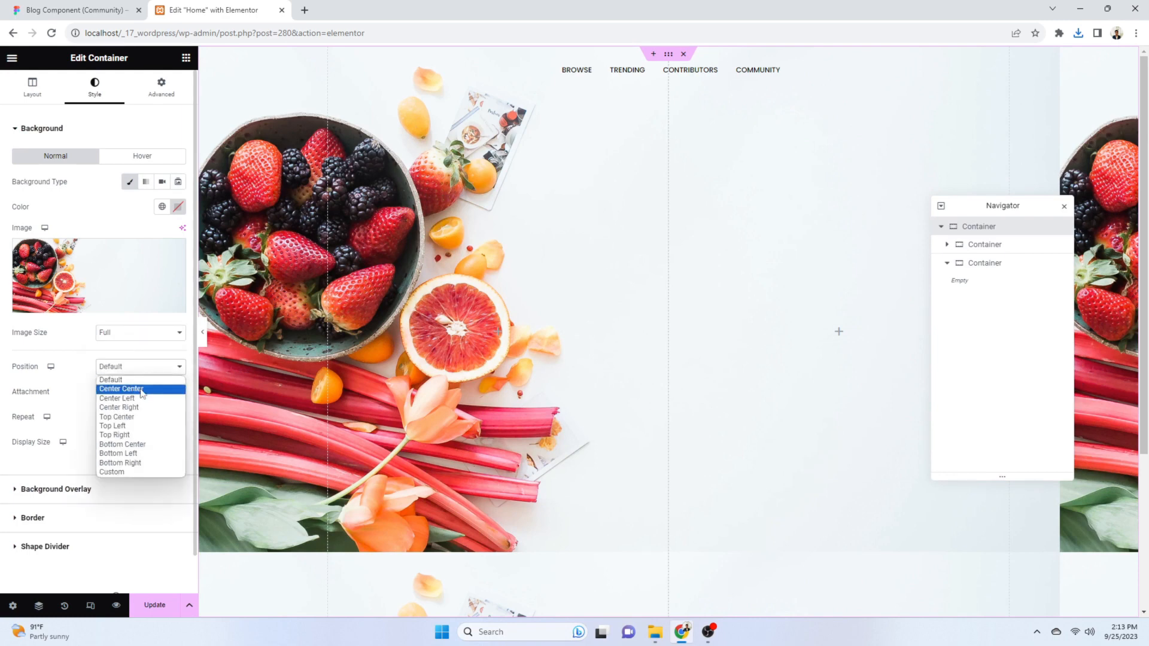
left_click(142, 389)
left_click(142, 394)
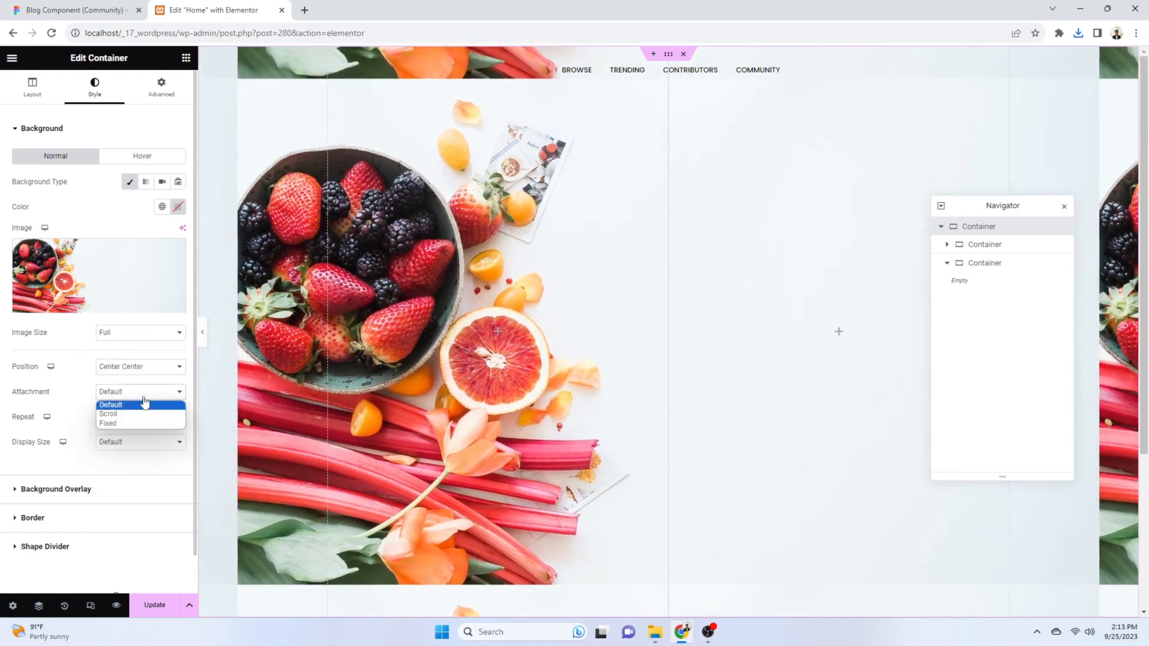
Set the outer container's background image position to Center Left, keeping the image size at Full
left_click(132, 337)
left_click(132, 335)
left_click(138, 367)
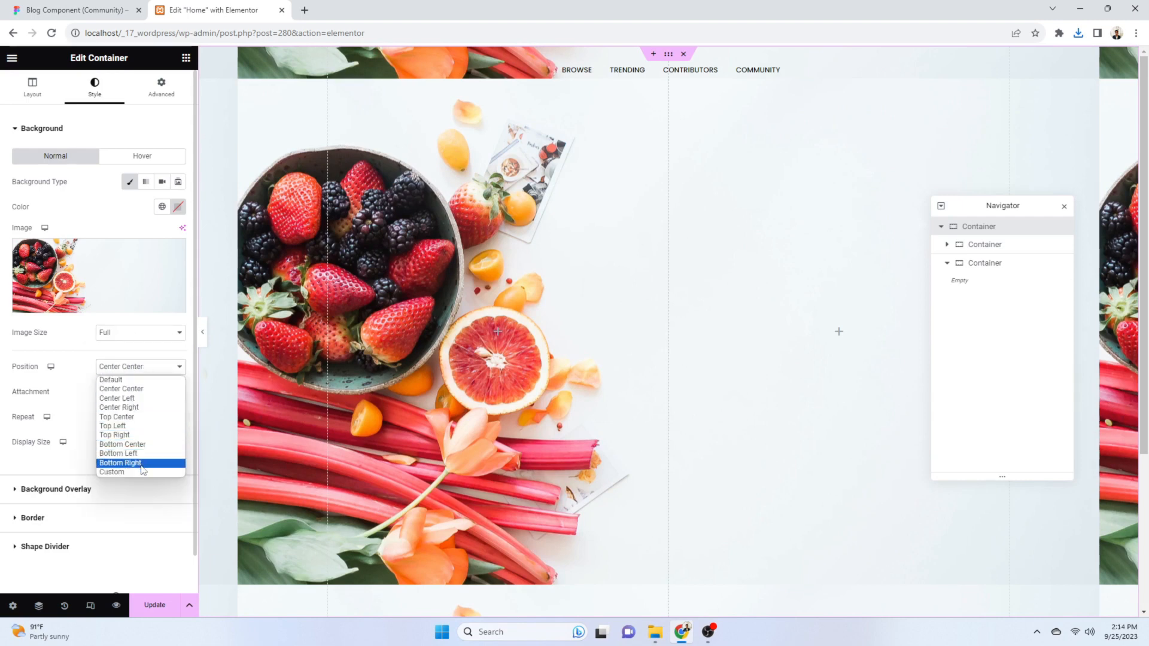
left_click(142, 398)
left_click(125, 373)
left_click(124, 372)
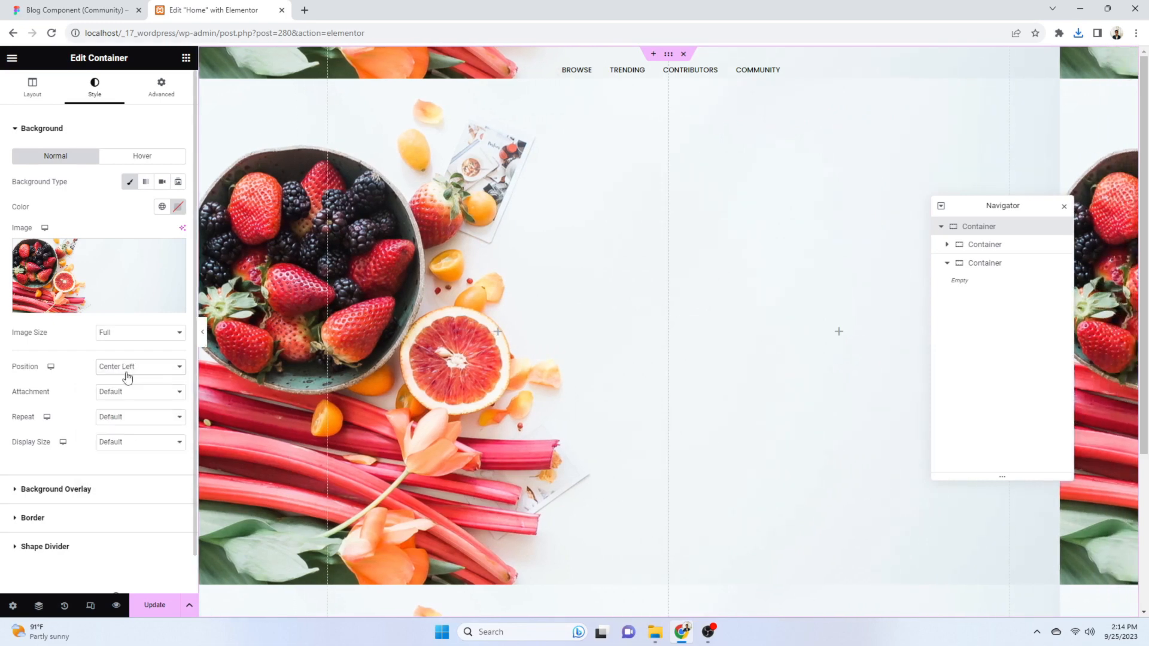
Set the background image's repeat to No-repeat and its display size to Cover, and update the page
left_click(130, 392)
left_click(136, 417)
left_click(136, 417)
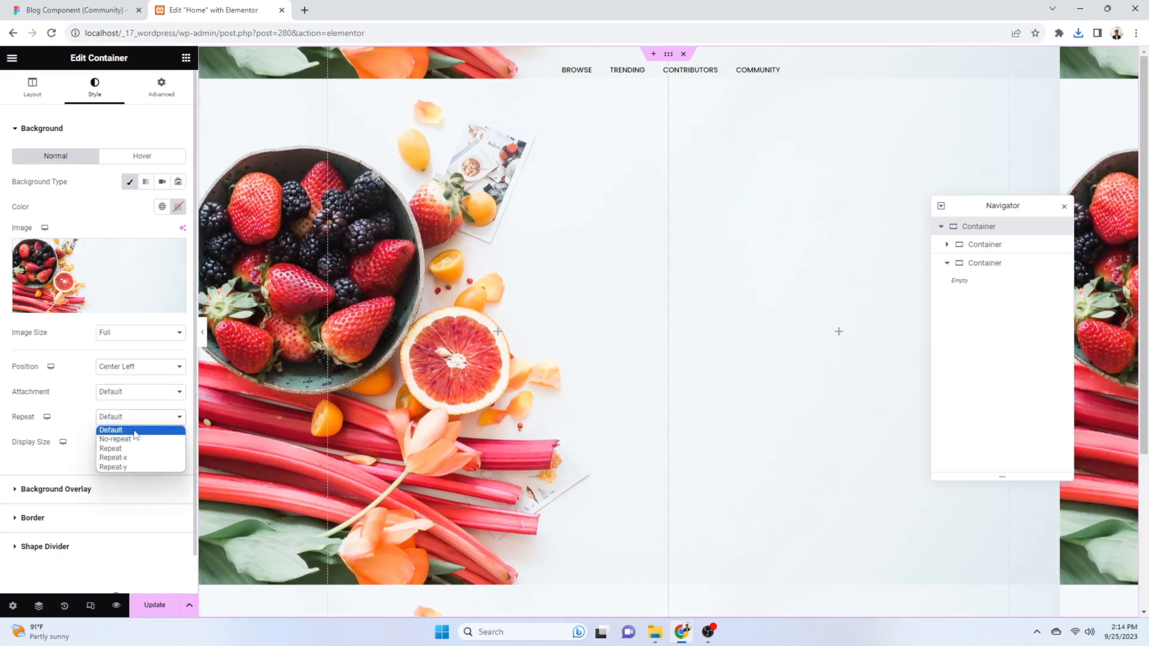
left_click(139, 442)
left_click(140, 443)
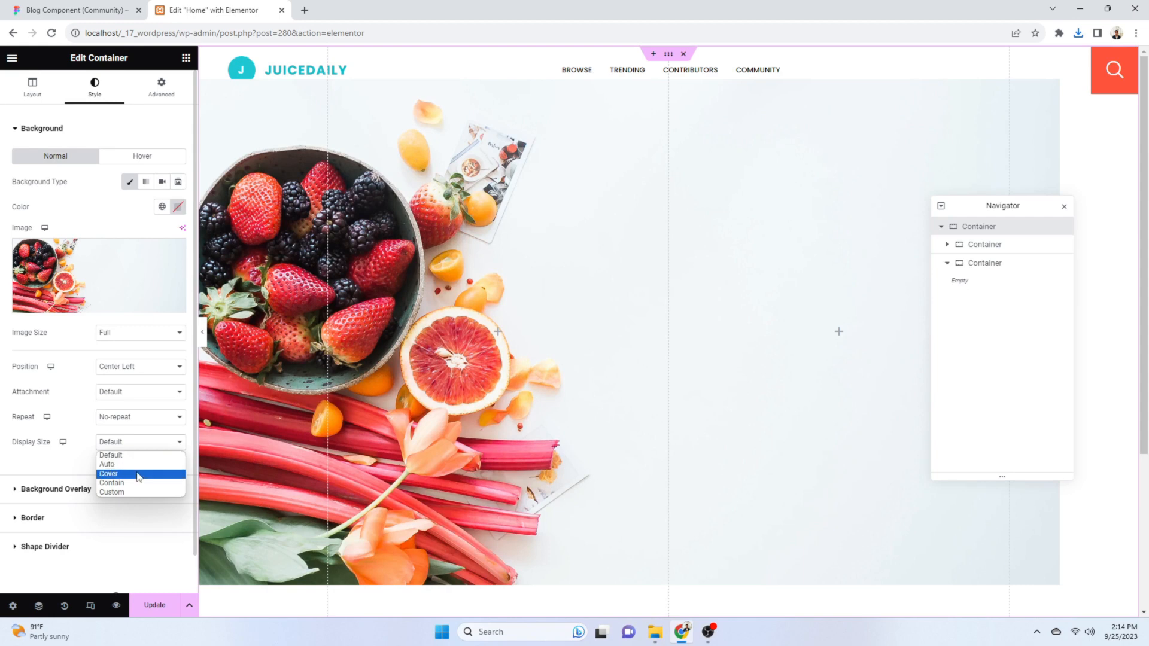
left_click(141, 473)
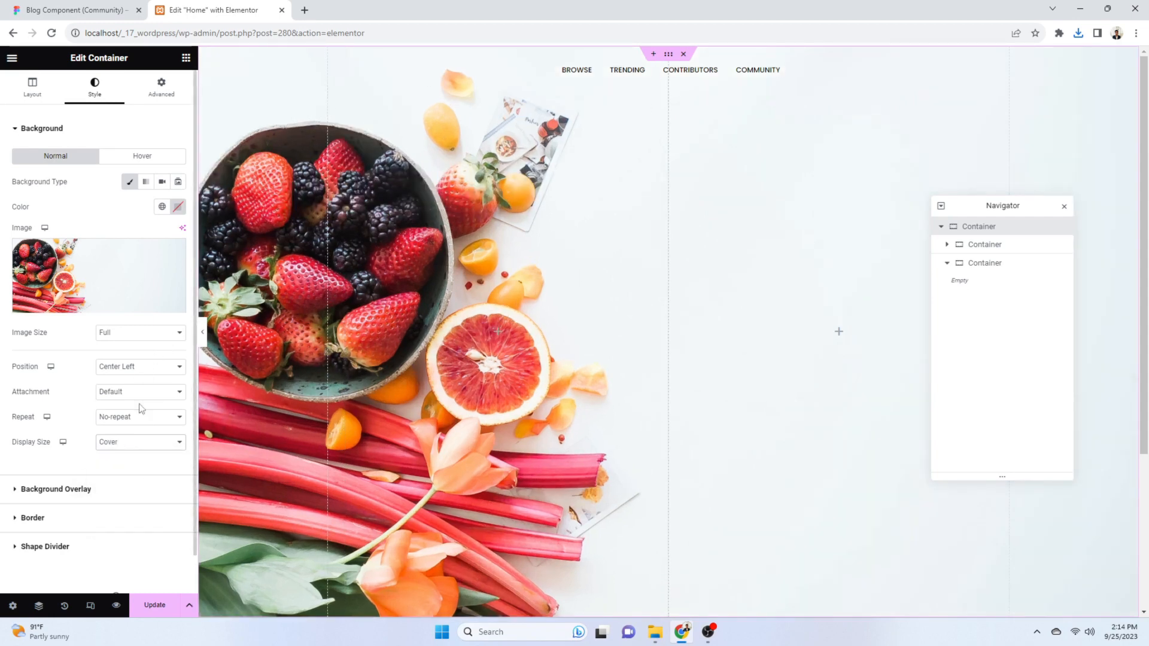
left_click(162, 88)
left_click(154, 606)
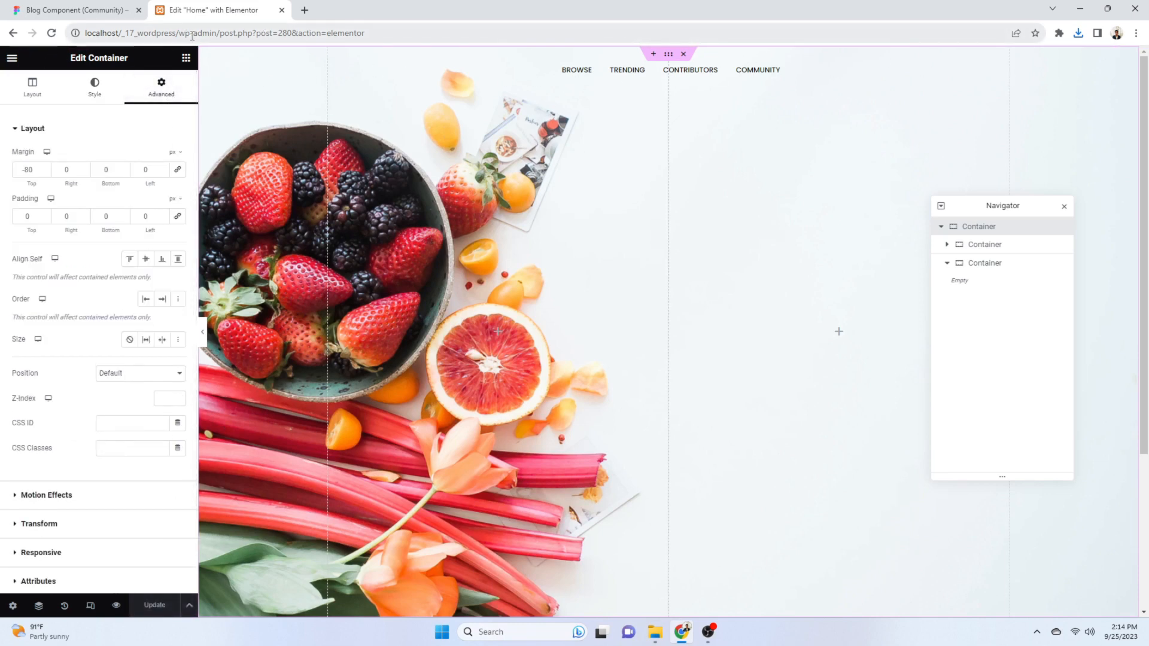
Open the WordPress dashboard in a new tab and edit the ElementsKit Header 0.0 template with Elementor
left_click_drag(220, 33, 419, 9)
mouse_move(24, 282)
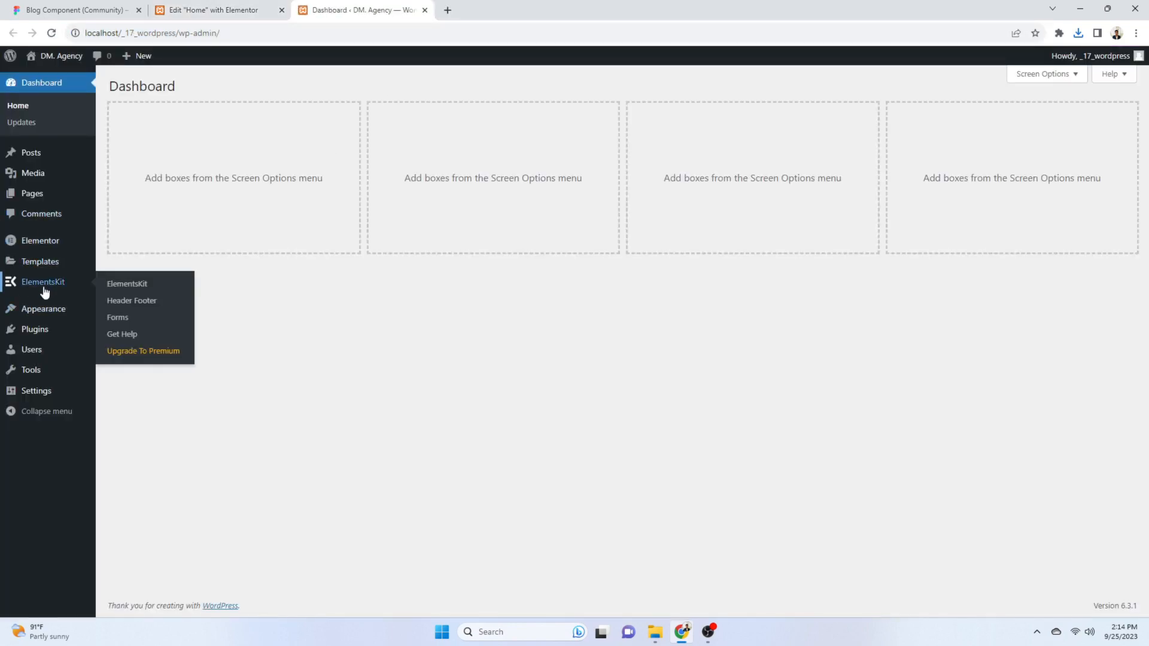
left_click(145, 303)
mouse_move(198, 210)
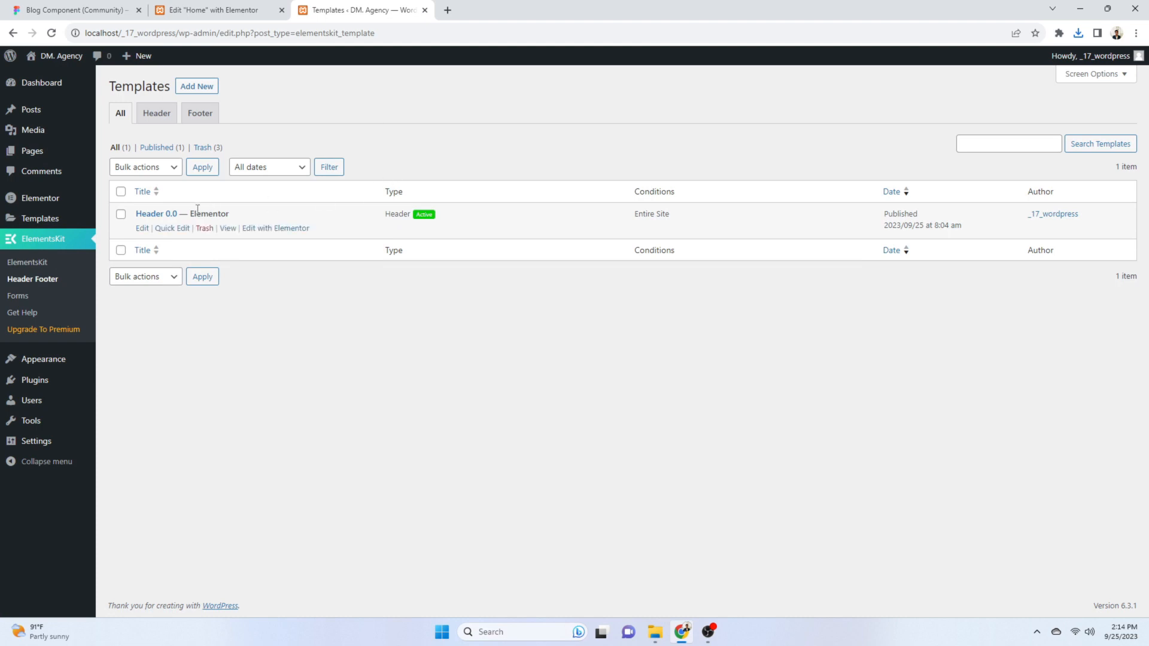
left_click(280, 230)
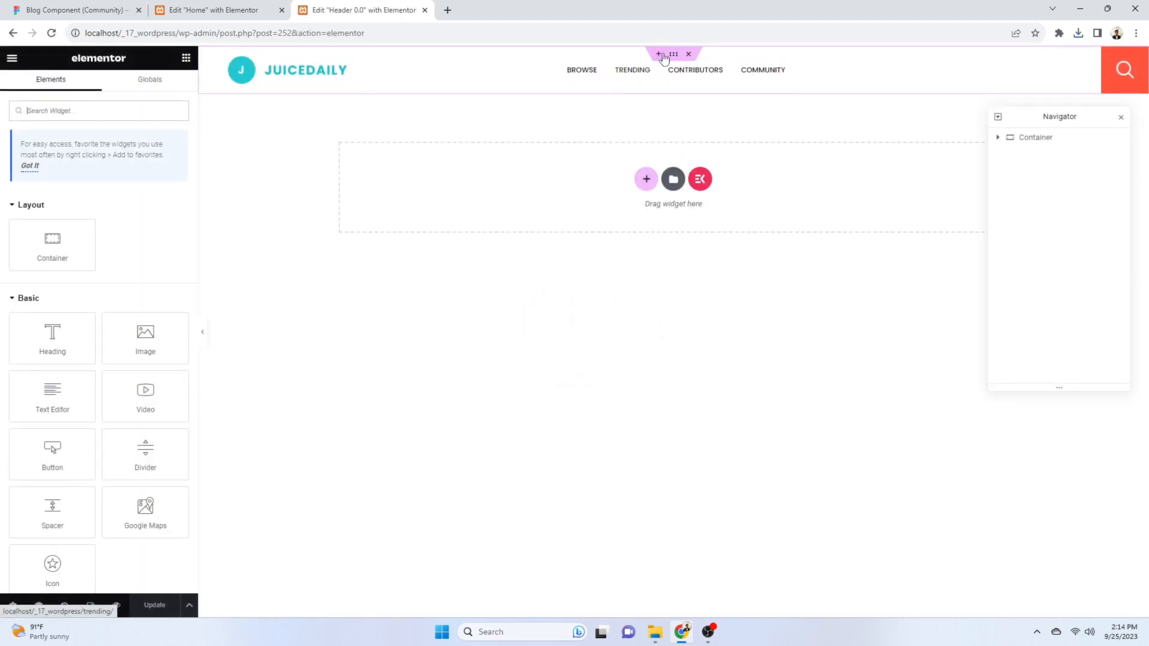
Give the header's outer container a classic white #FFFFFF background, comparing it with the Figma design
left_click(673, 55)
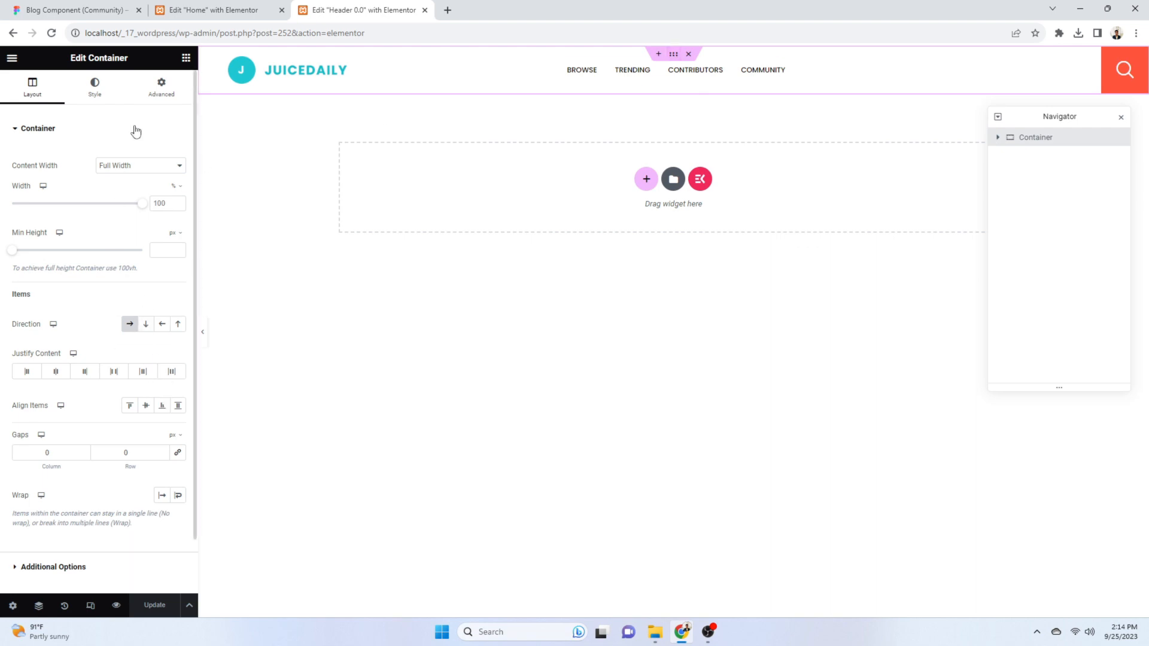
left_click(95, 85)
left_click(129, 181)
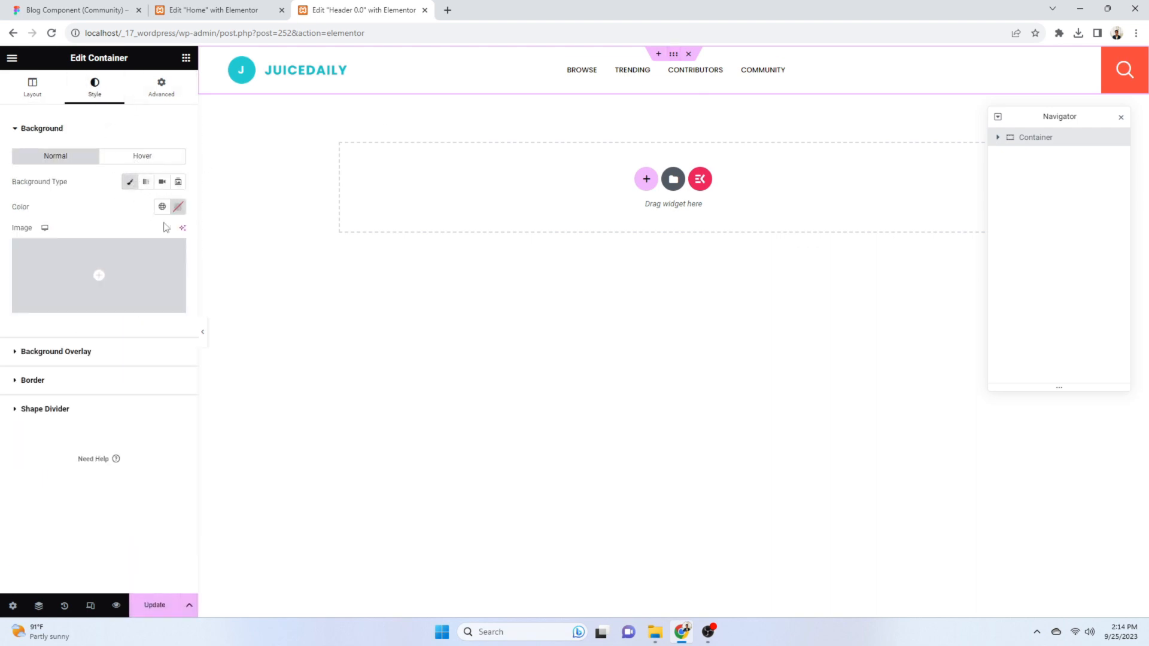
left_click(178, 206)
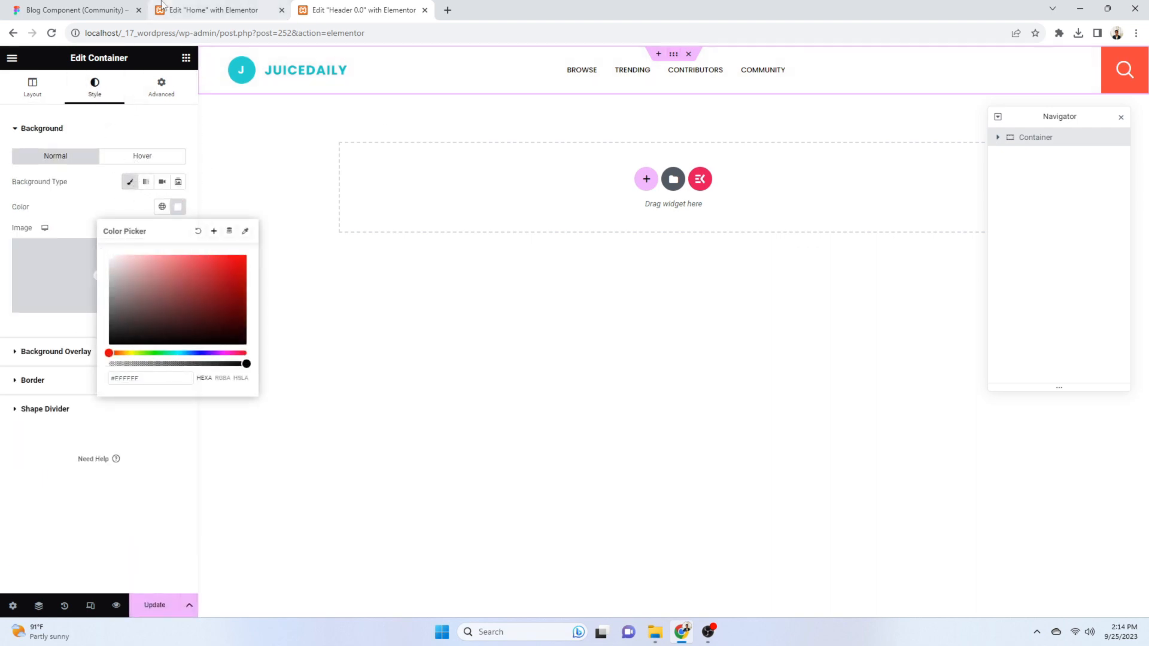
left_click(203, 9)
left_click(93, 6)
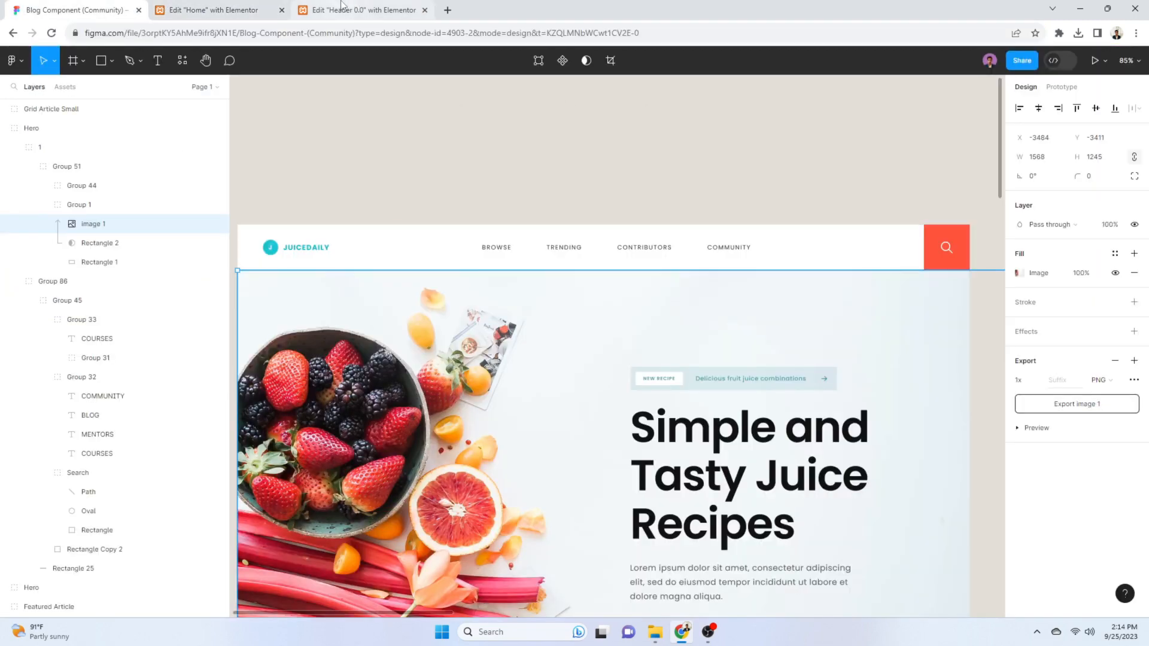
left_click(343, 7)
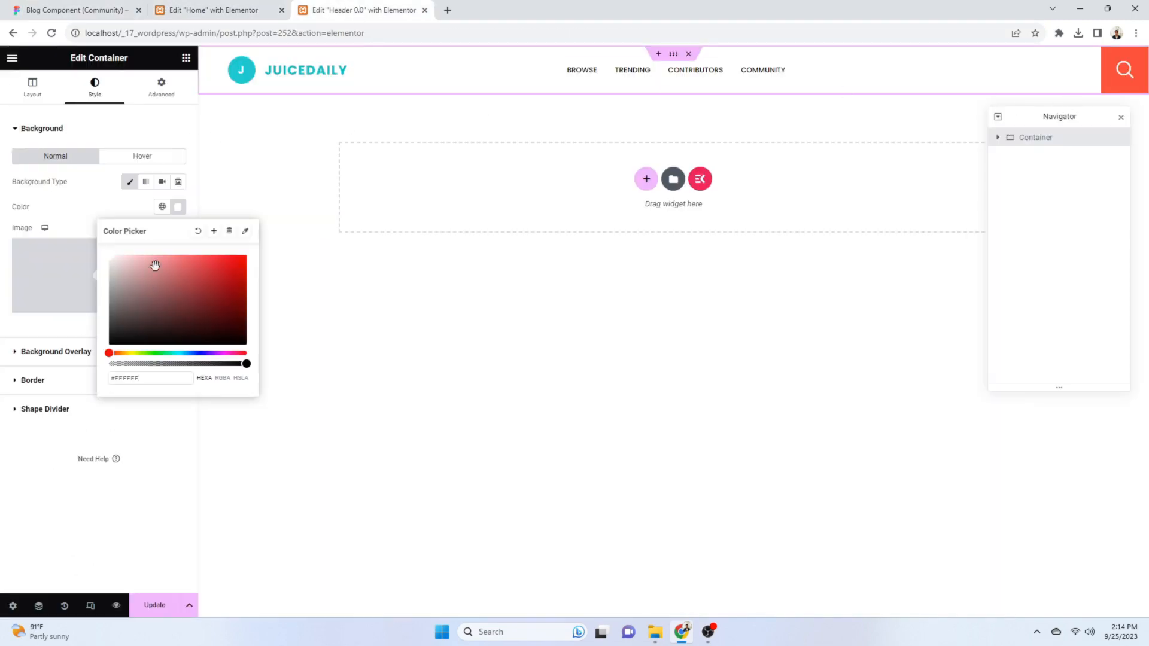
left_click(131, 475)
Set the header container's Z-Index to 2, update the template and reload the Home page editor
left_click(162, 90)
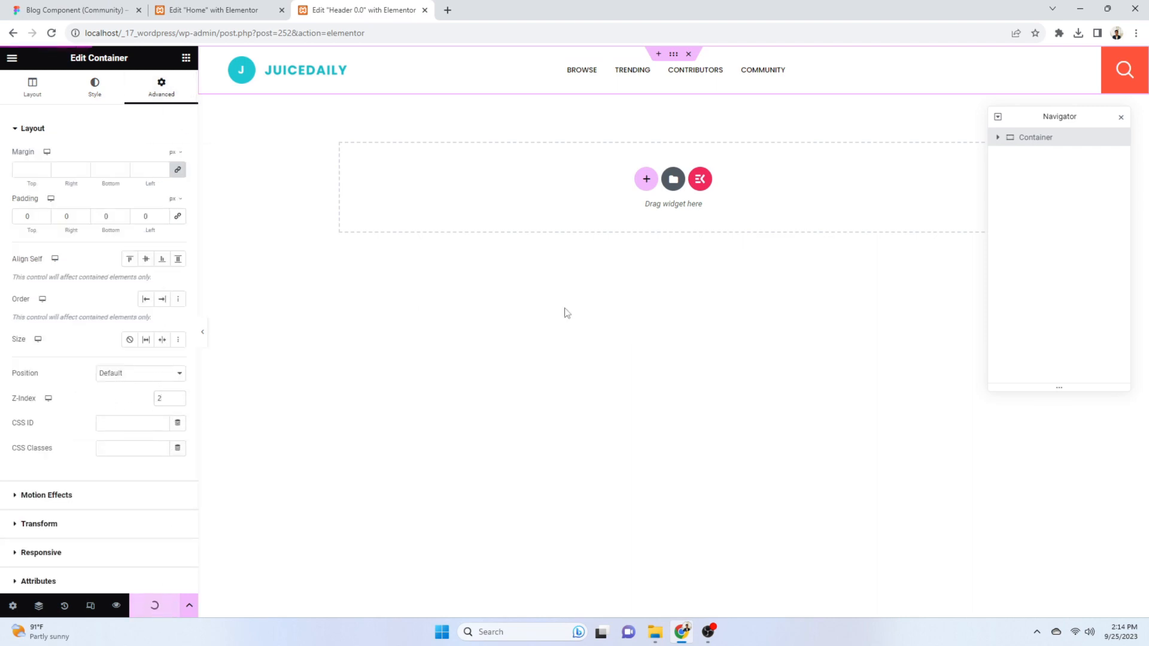
left_click(287, 10)
key("F5")
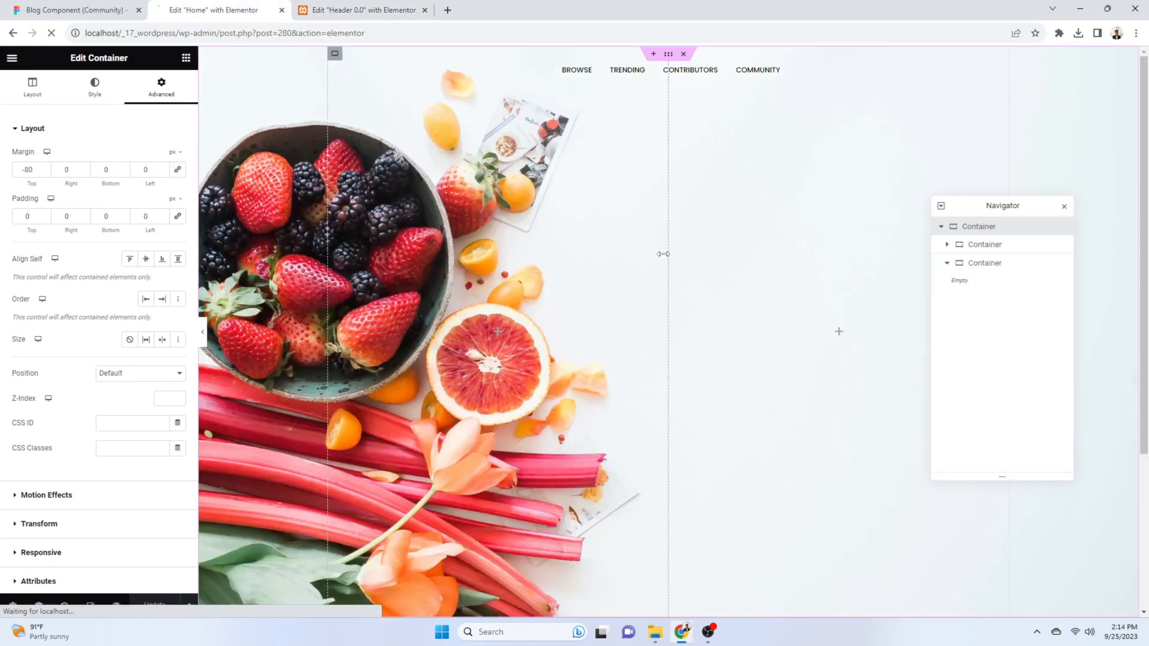
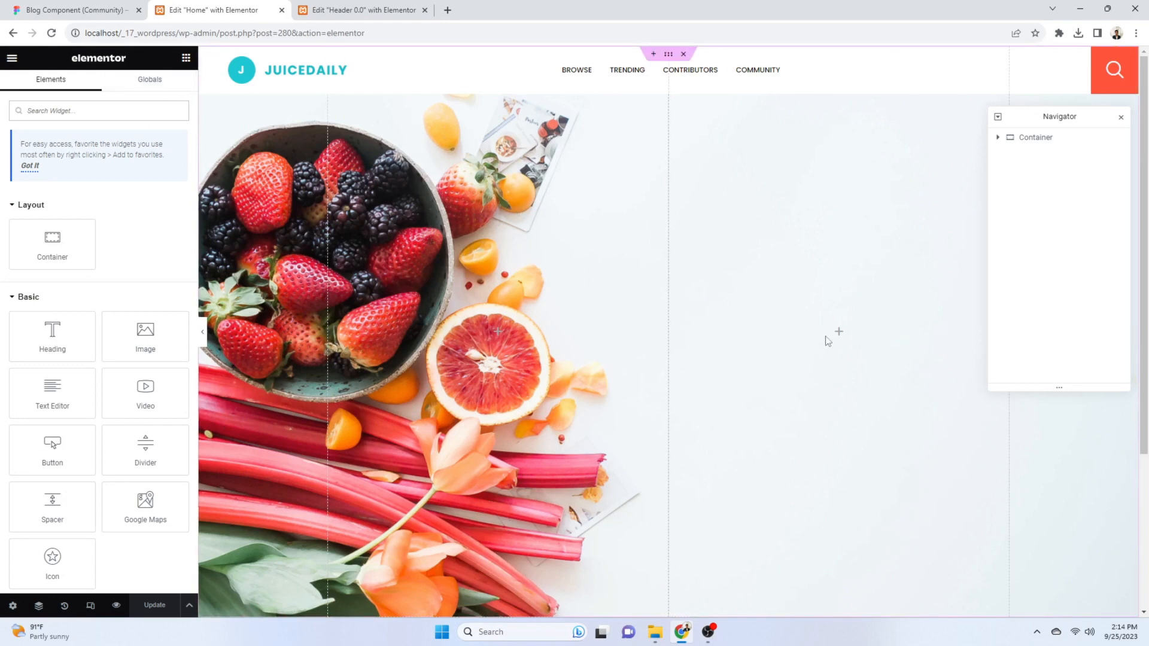
Check the hero text in the Figma design and add a Heading widget to the Home page's empty right-hand container
left_click(120, 10)
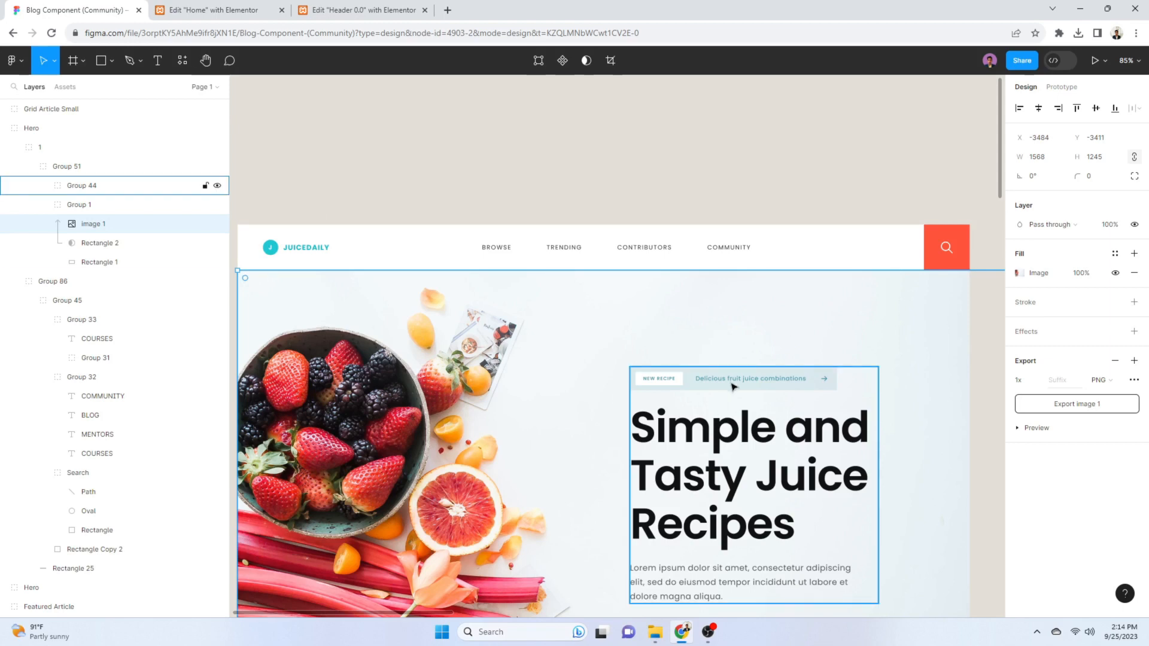
left_click(213, 10)
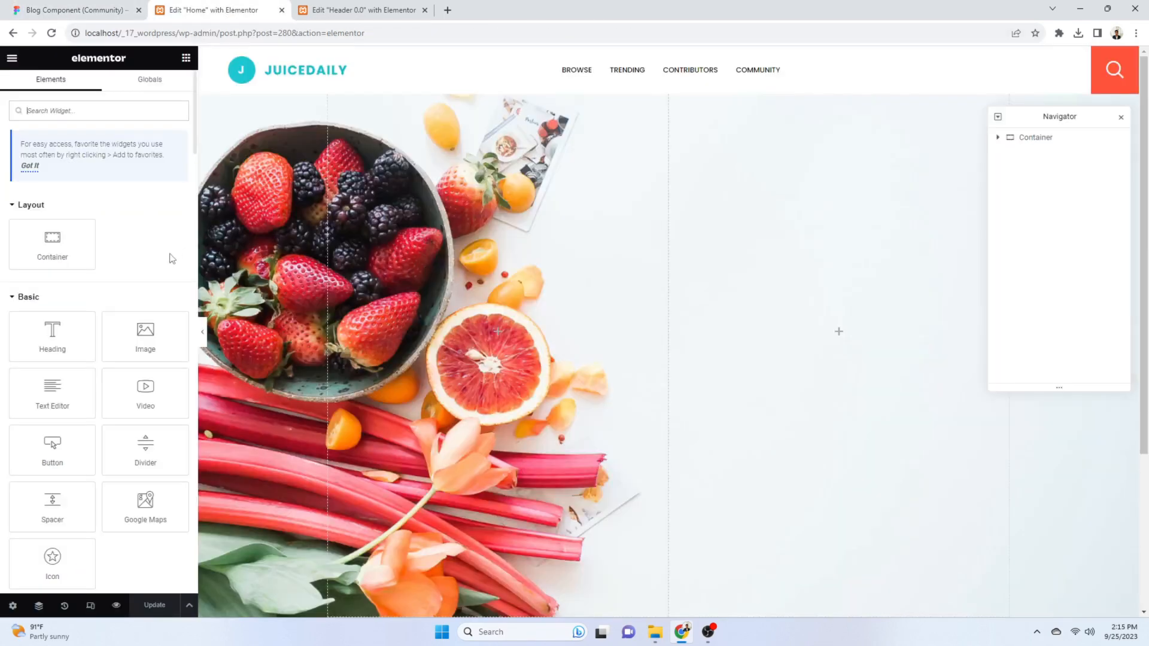
left_click_drag(53, 336, 832, 388)
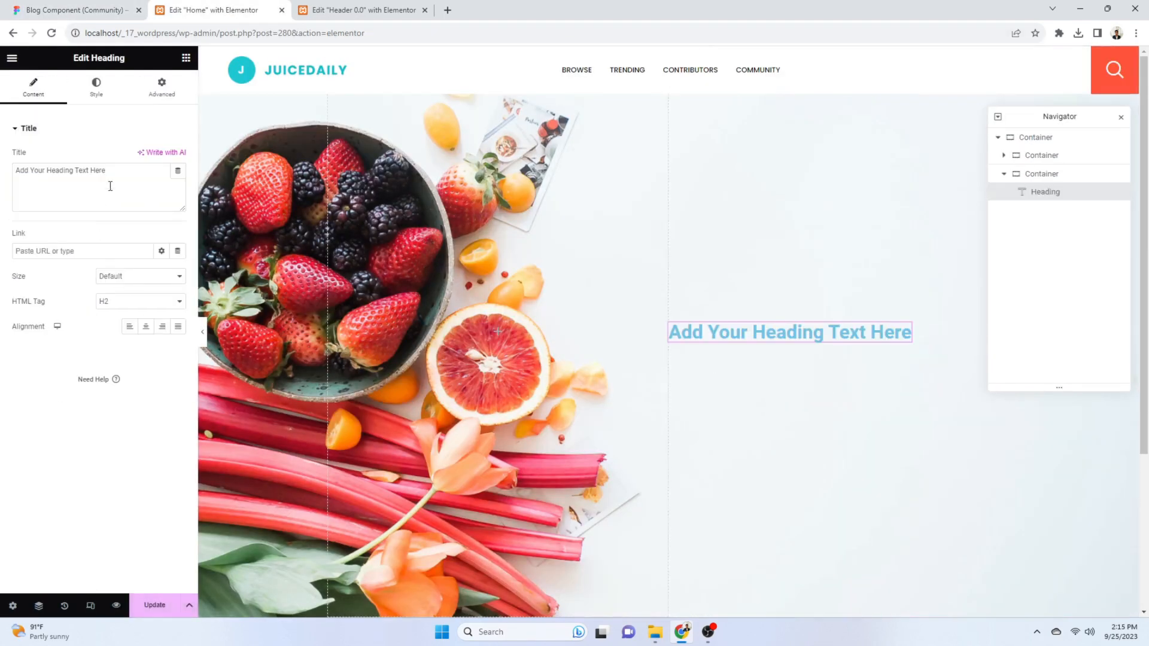
left_click(186, 58)
left_click_drag(73, 245, 847, 339)
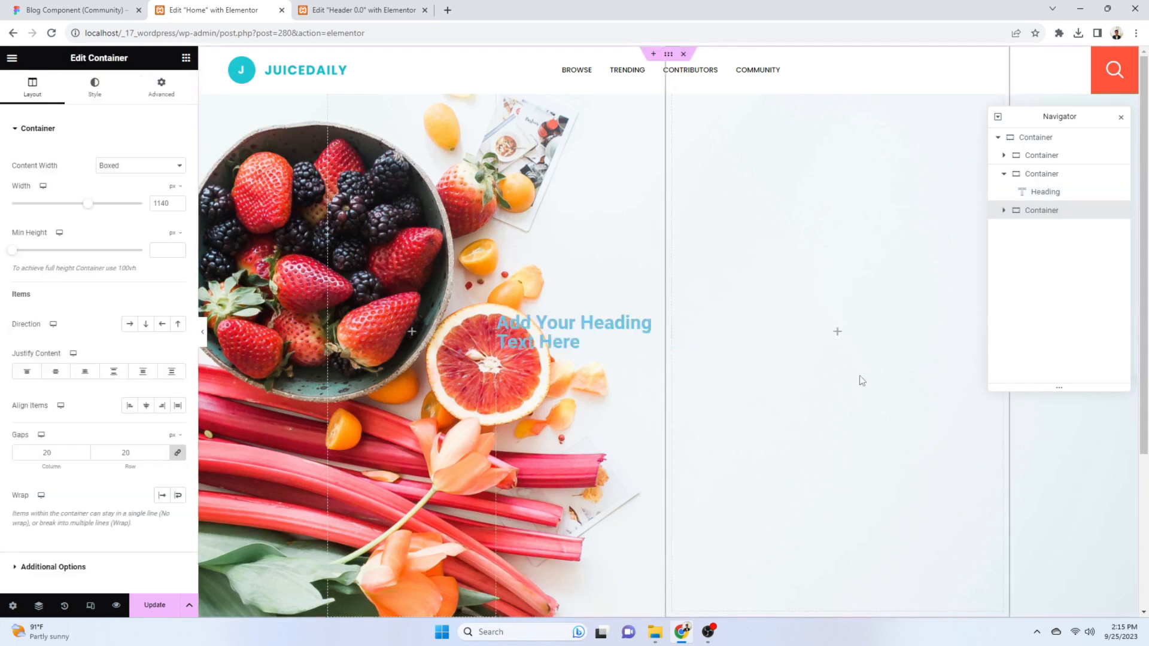
key("ctrl+z")
Insert a container above the heading within the right-hand container and compare with the tag line in the Figma design
left_click_drag(72, 254, 832, 328)
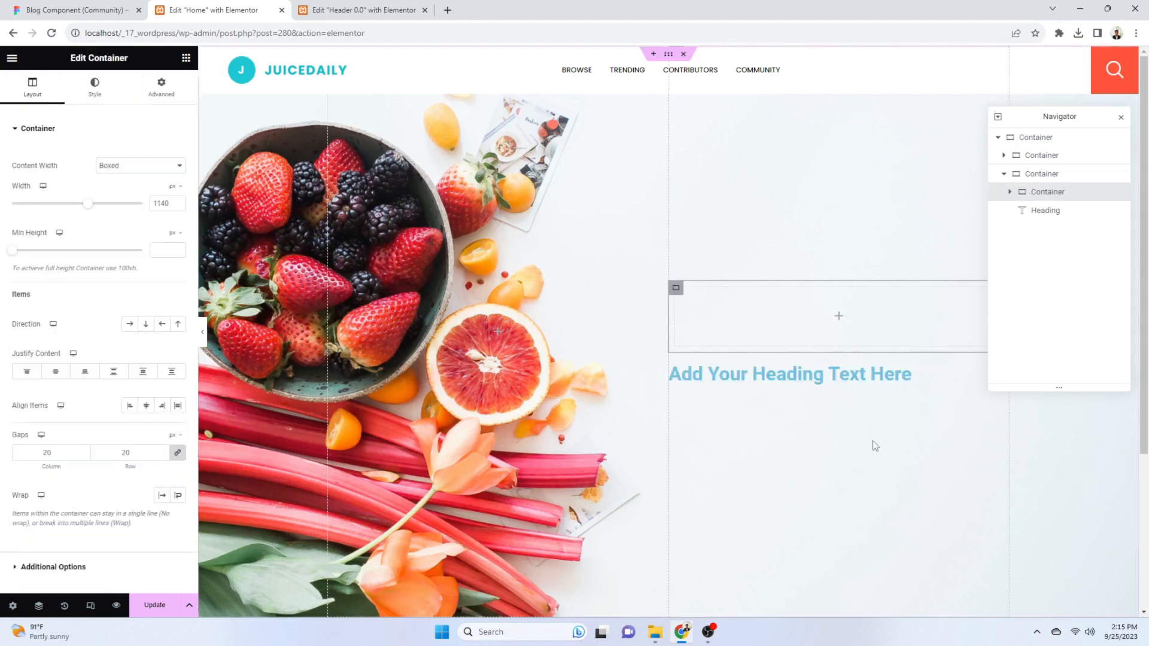
key("ctrl+shift+Tab")
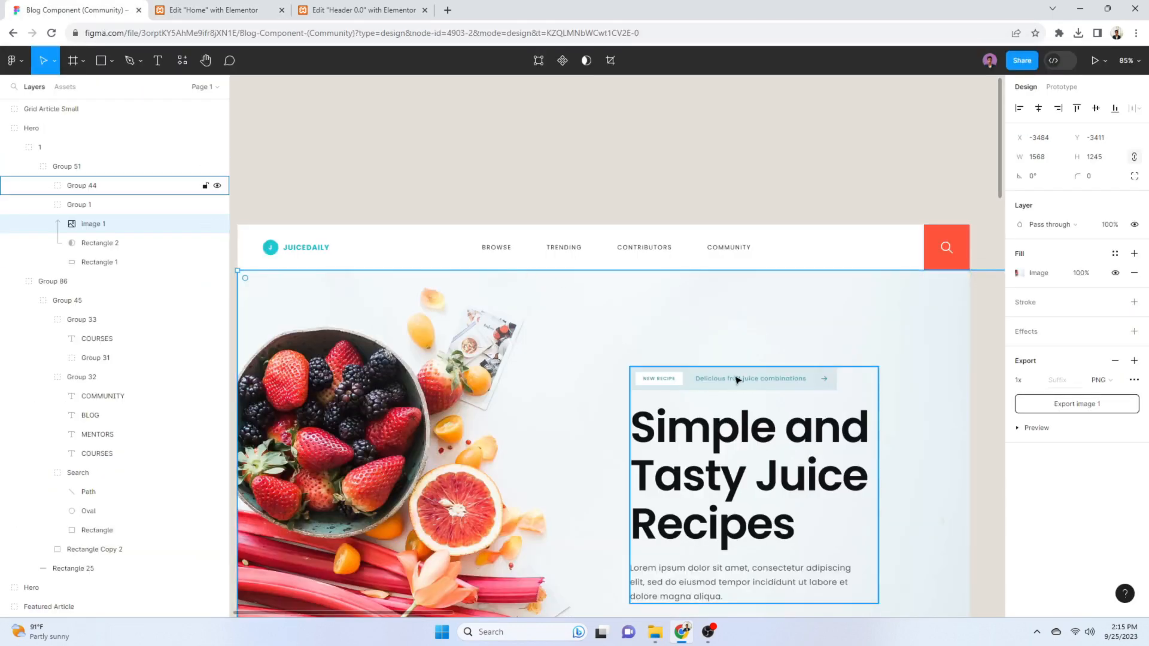
key("ctrl+Tab")
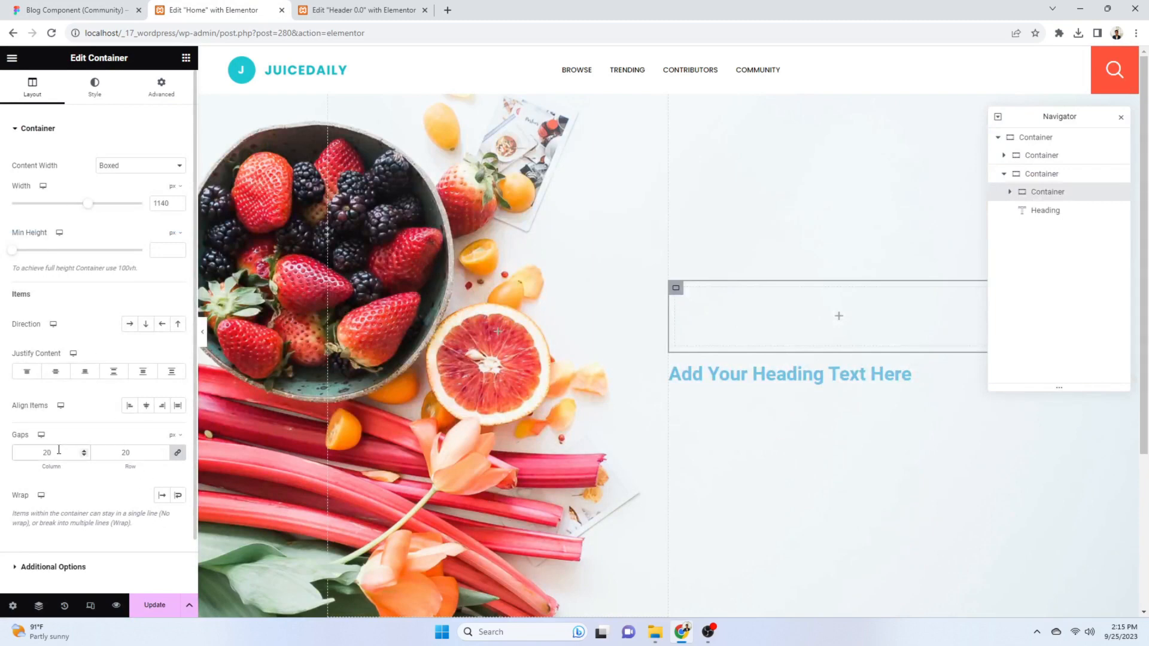
Set the new inner container's gaps to 0, its direction to horizontal row and its content justification to Start
left_click(160, 88)
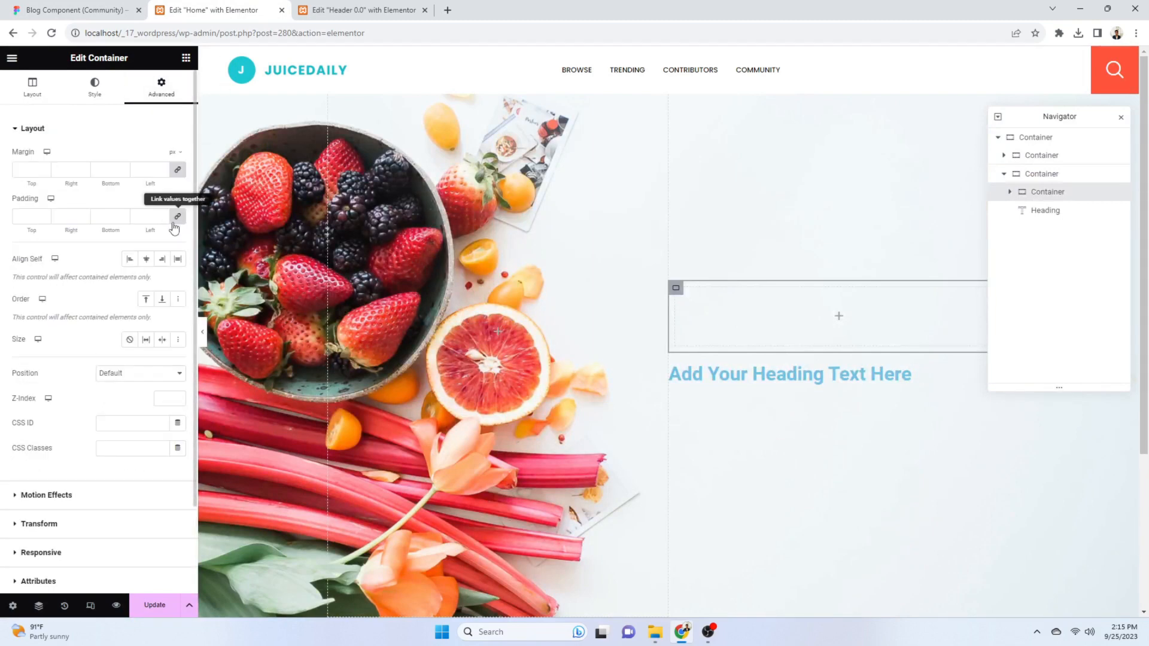
left_click(32, 88)
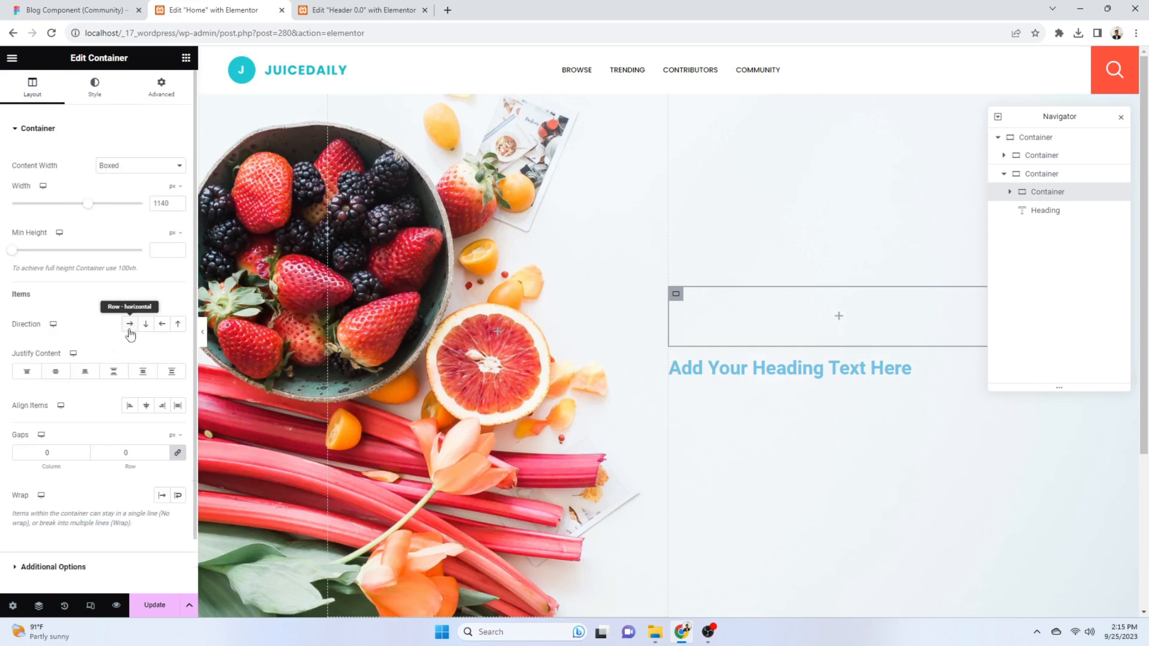
left_click(28, 372)
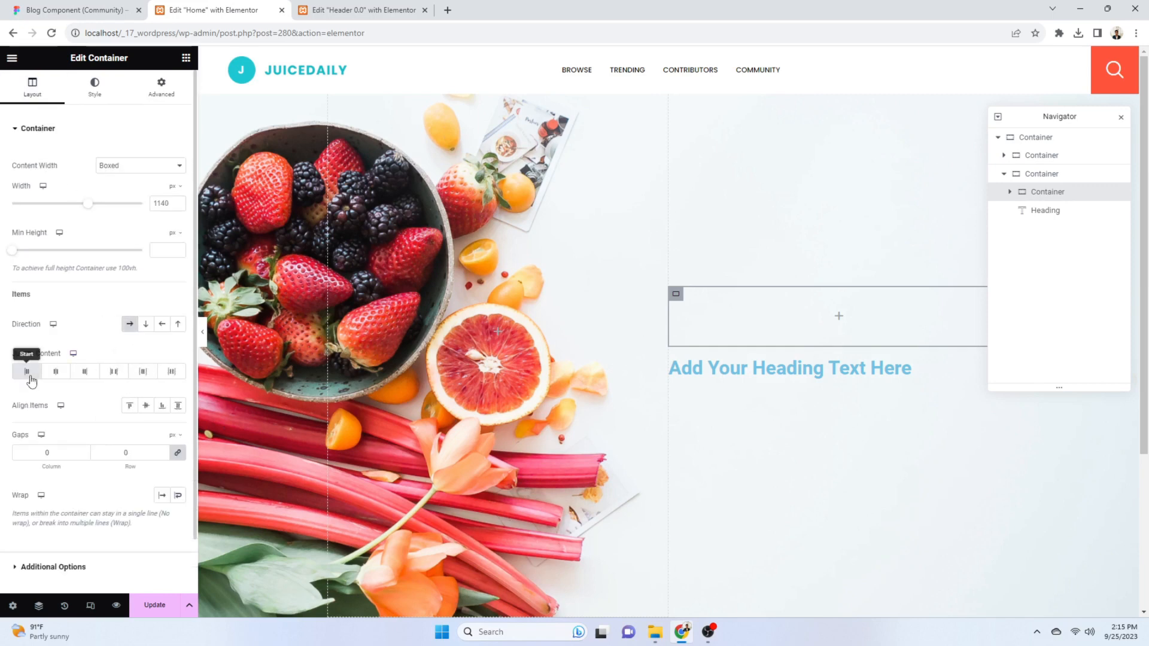
Set the item alignment of the new inner container above the heading to Center
left_click(145, 406)
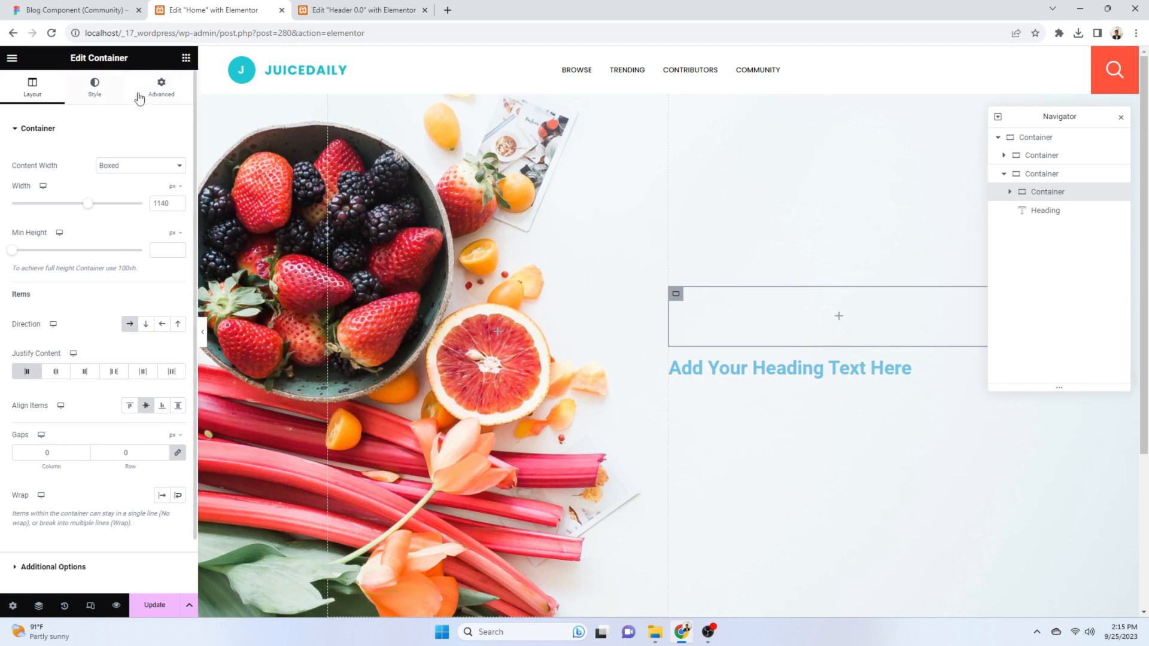
Nest a container inside the inner container, with its items aligned to Start and its content justified to Center
left_click(186, 58)
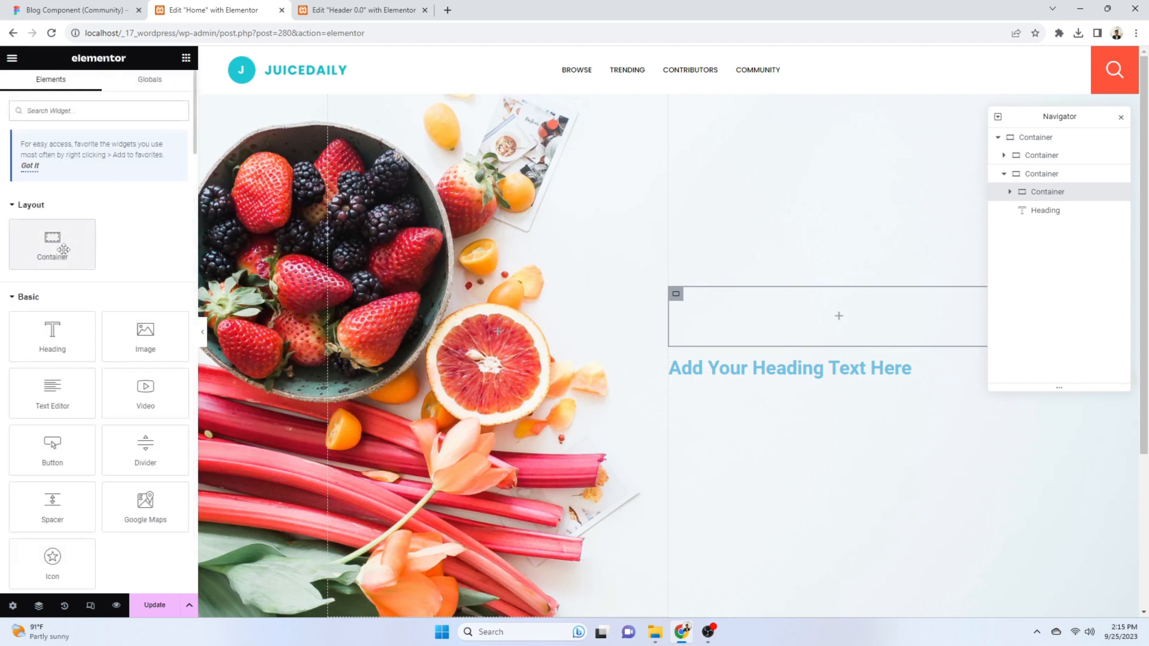
left_click_drag(52, 243, 871, 357)
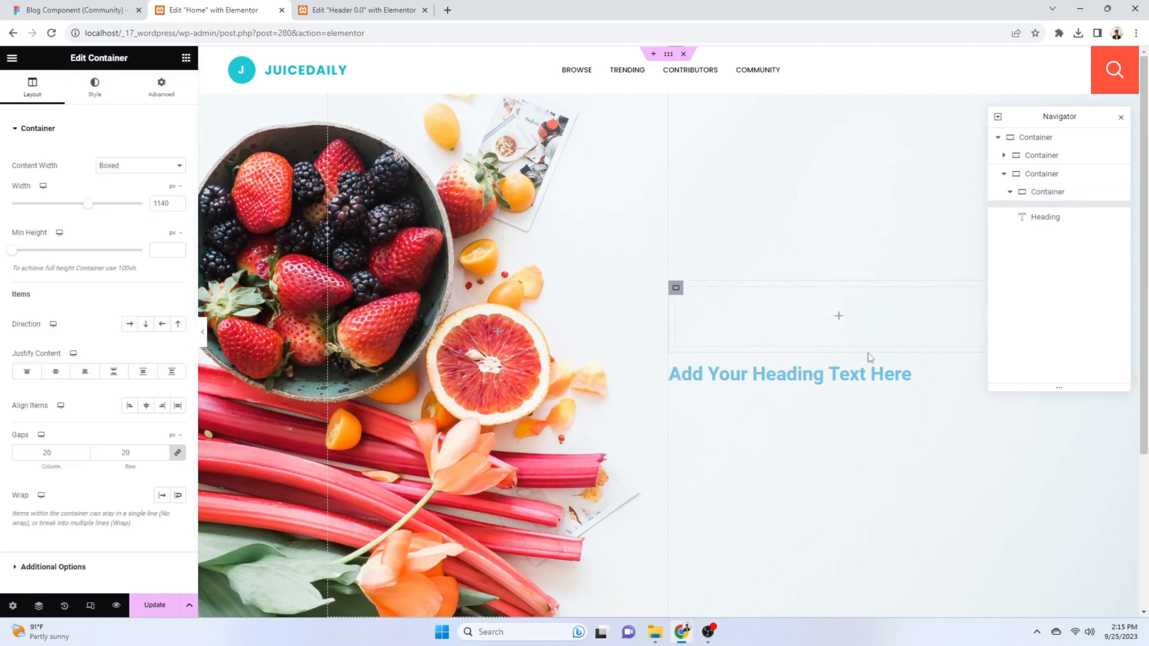
left_click(179, 93)
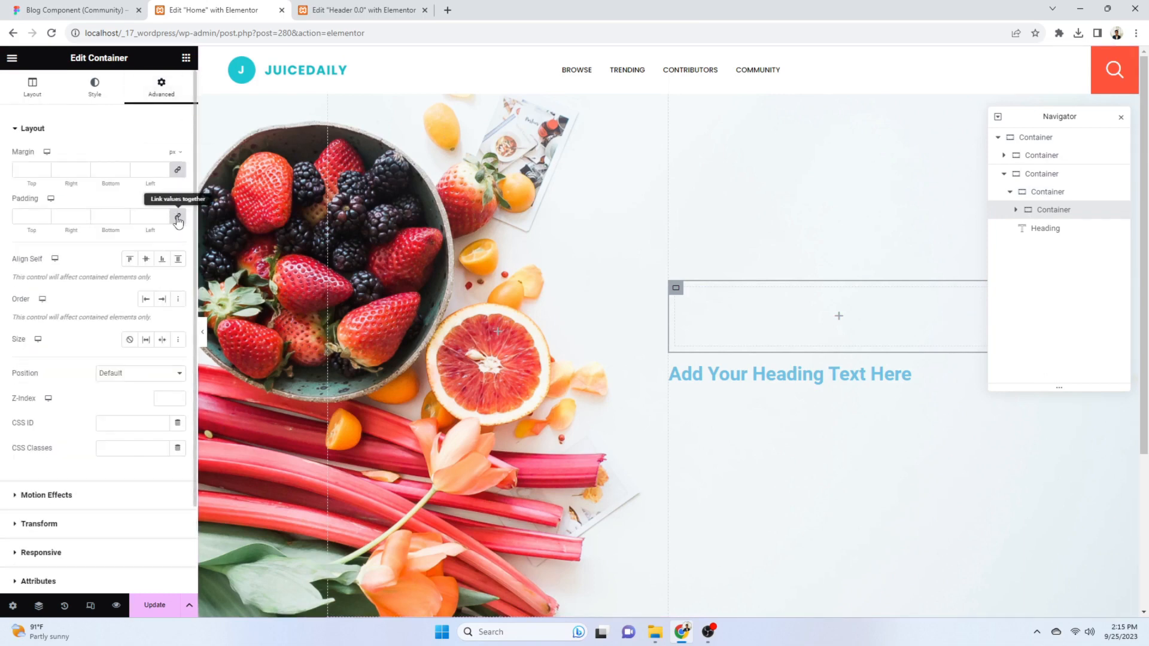
left_click(34, 96)
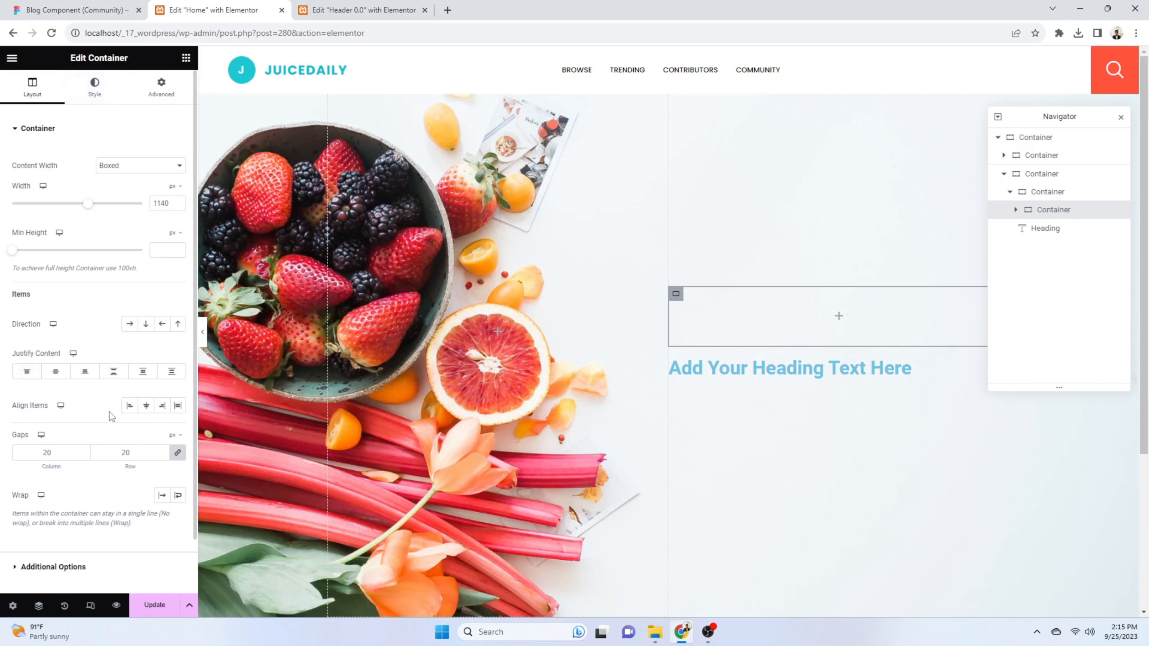
left_click(131, 407)
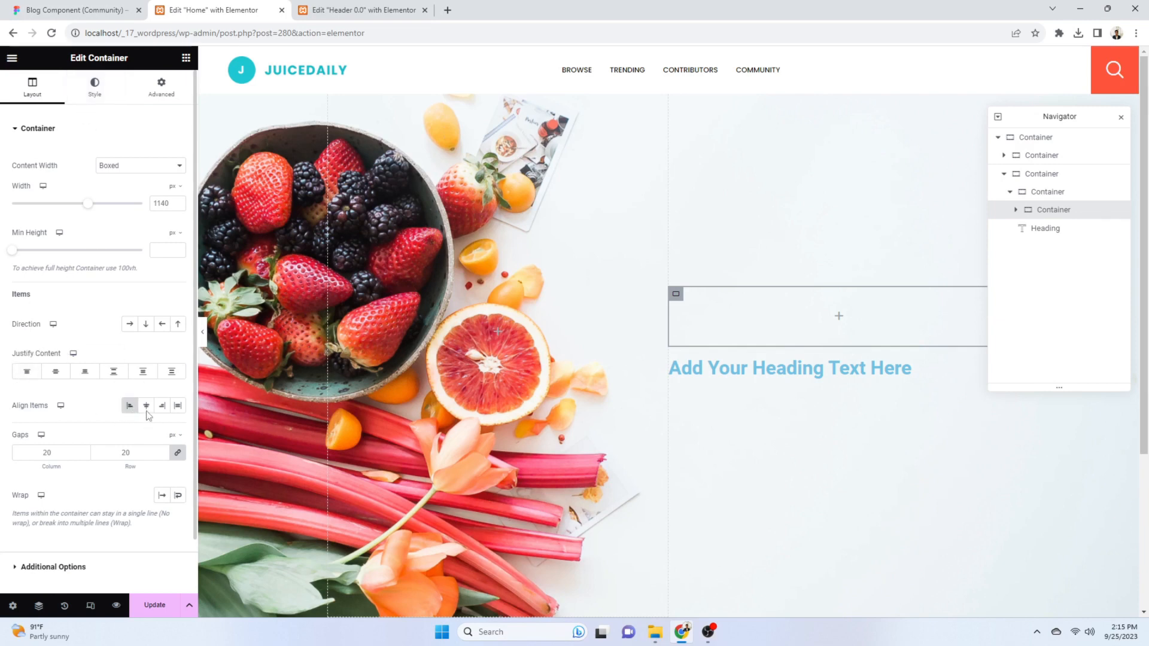
left_click(56, 372)
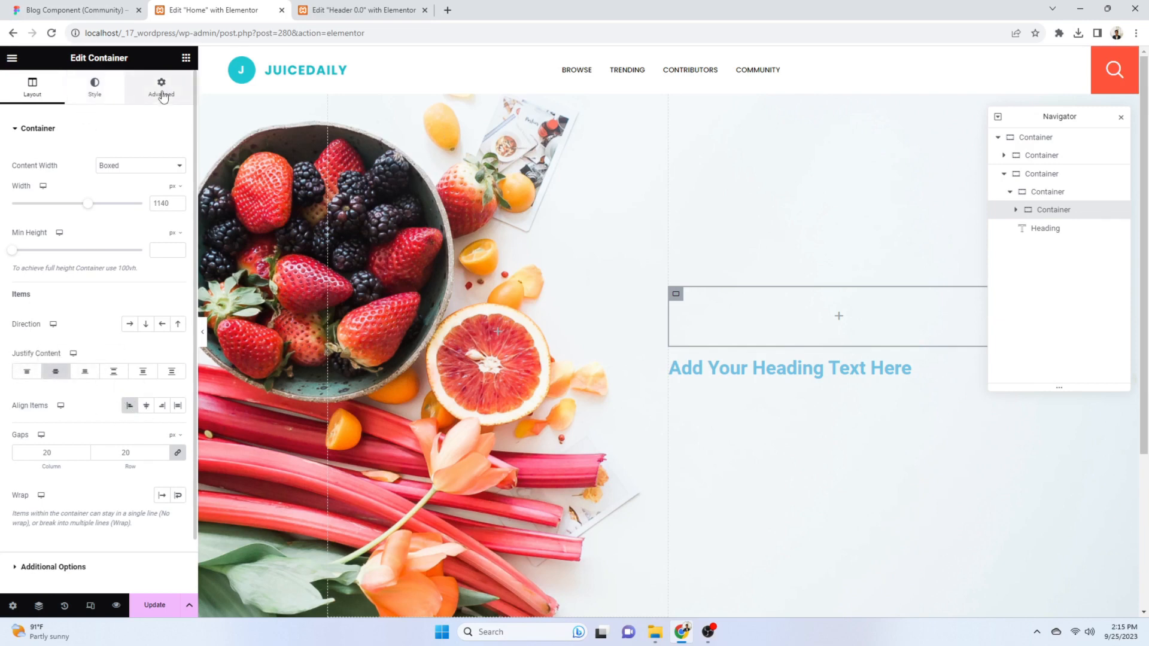
Duplicate the nested container so two sit side by side, and move the Navigator clear of them
right_click(797, 304)
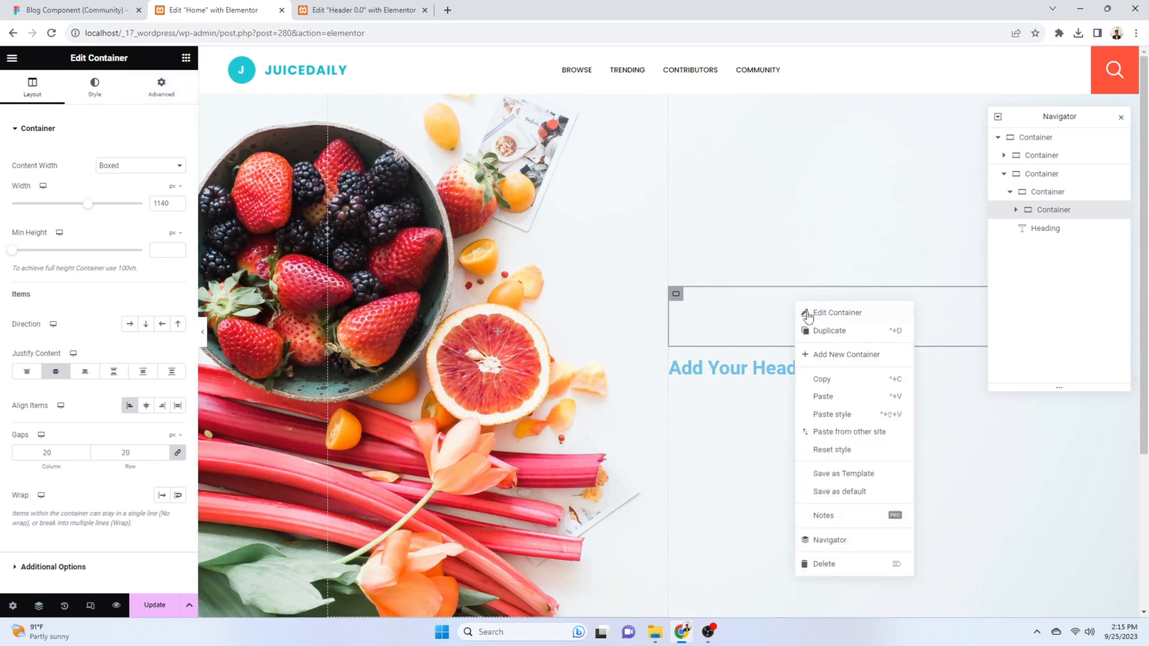
left_click(851, 342)
left_click_drag(1091, 115, 1082, 342)
left_click(1046, 437)
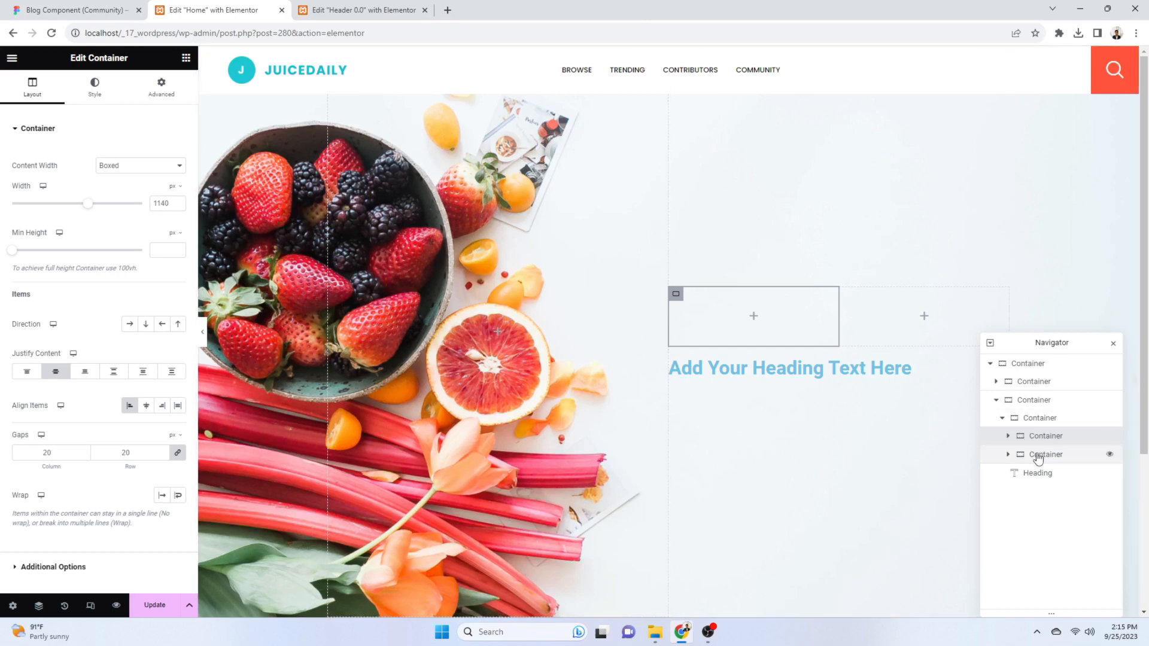
Try gaps of 10 on the parent of the two nested containers, compare with the Figma tag line and restore 0
left_click(1038, 400)
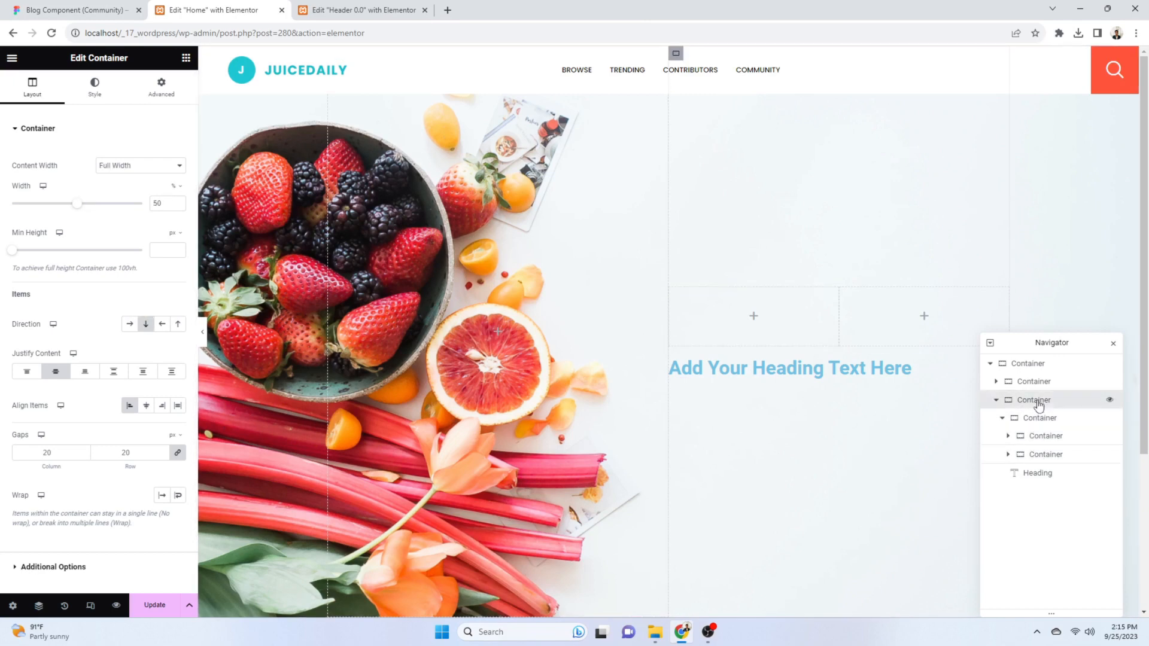
left_click(1041, 419)
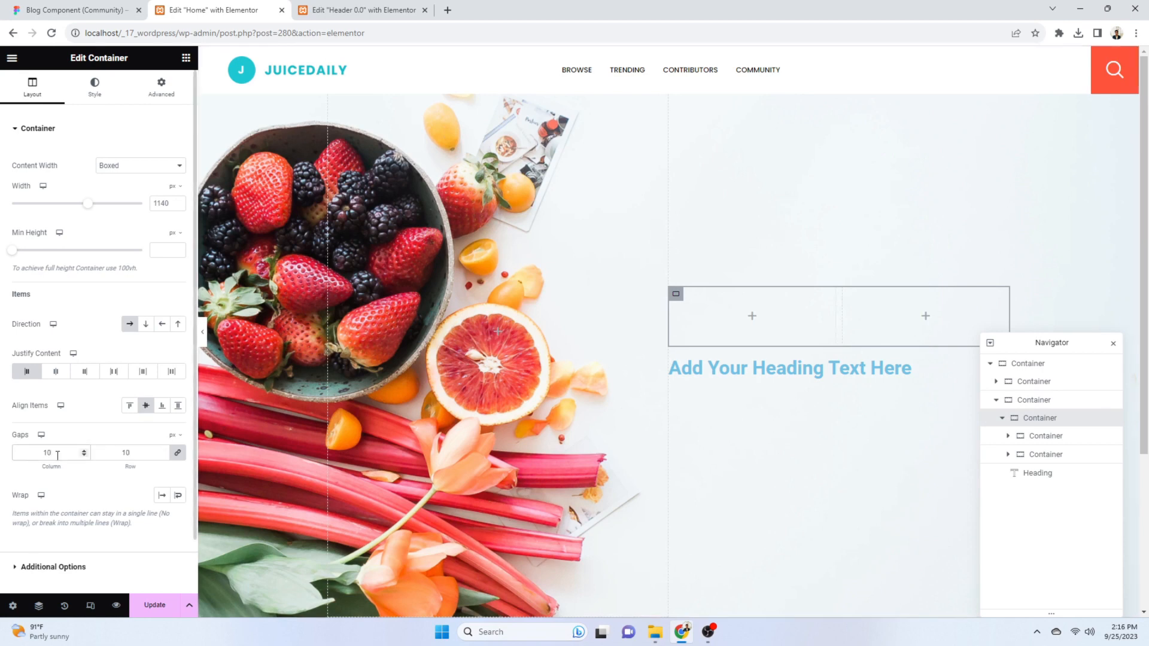
left_click(77, 10)
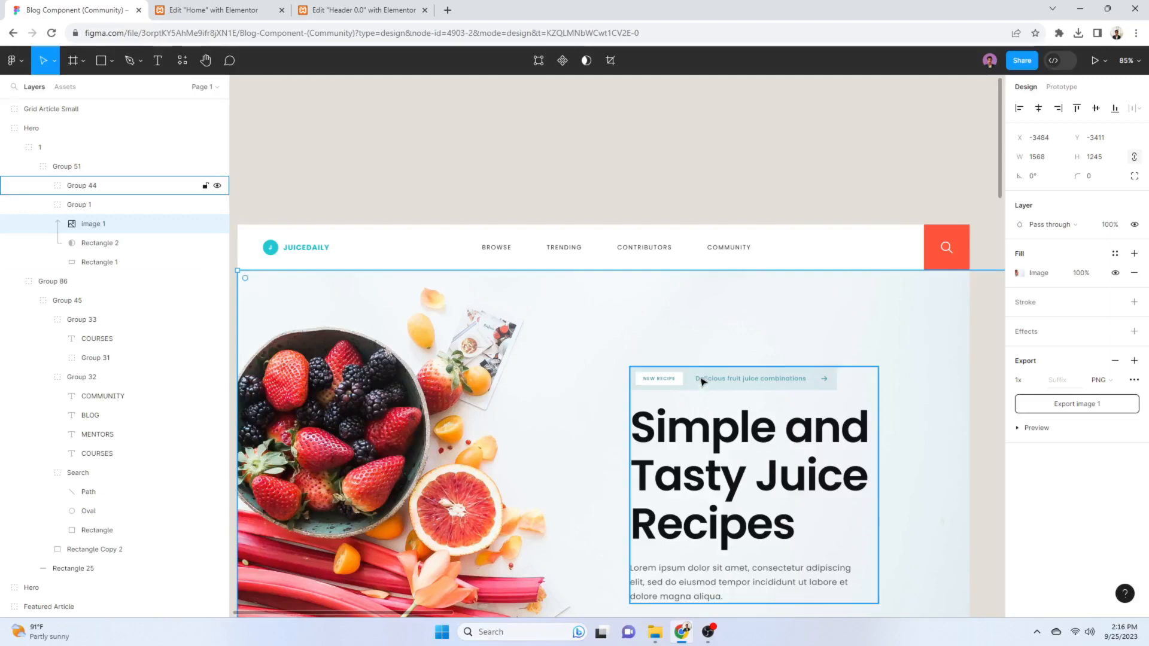
left_click(256, 9)
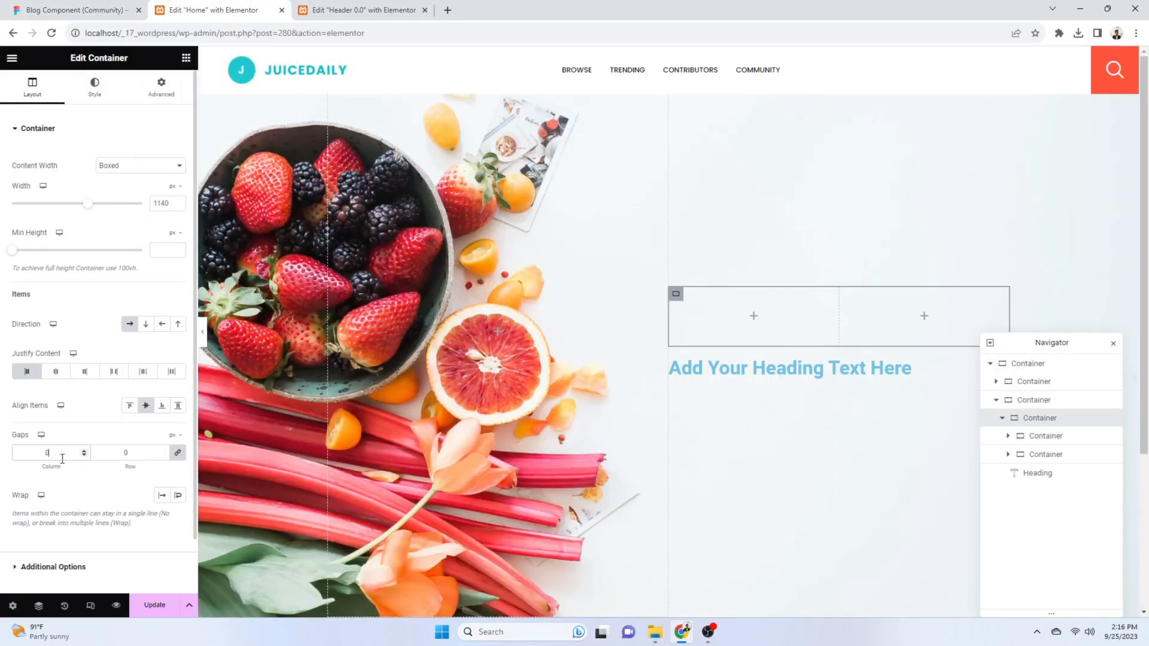
left_click(1052, 437)
left_click(1041, 421)
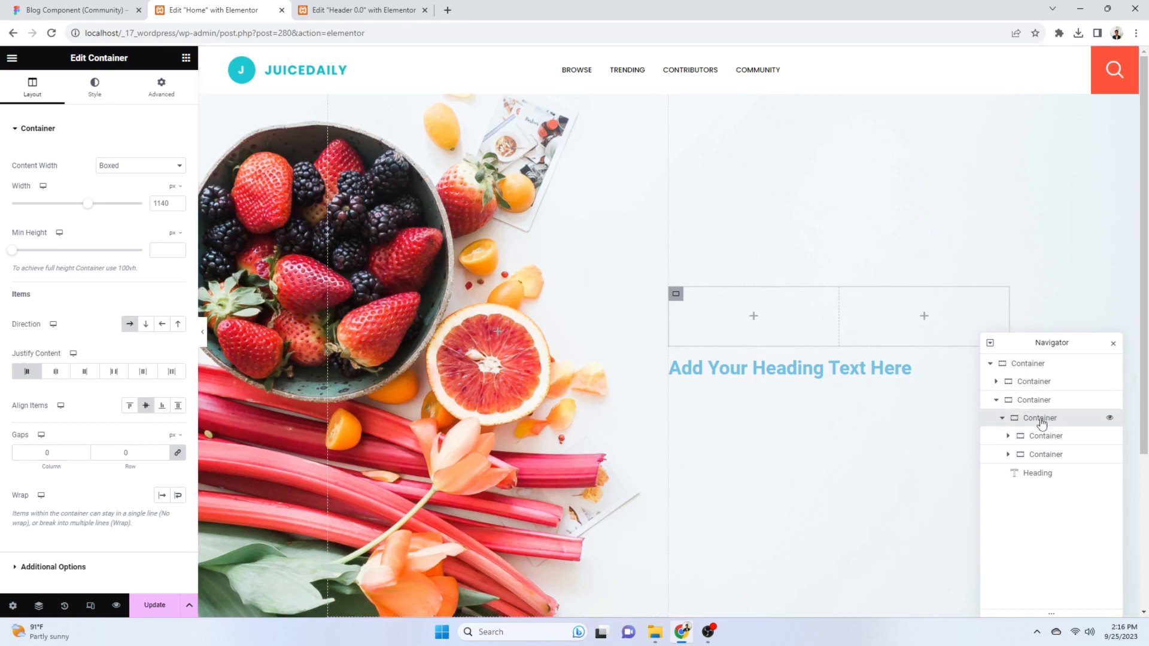
Copy fill colour 4E9AA9 from the Figma tag line rectangle and apply it as the inner container's classic background at reduced opacity
left_click(1045, 407)
left_click(84, 8)
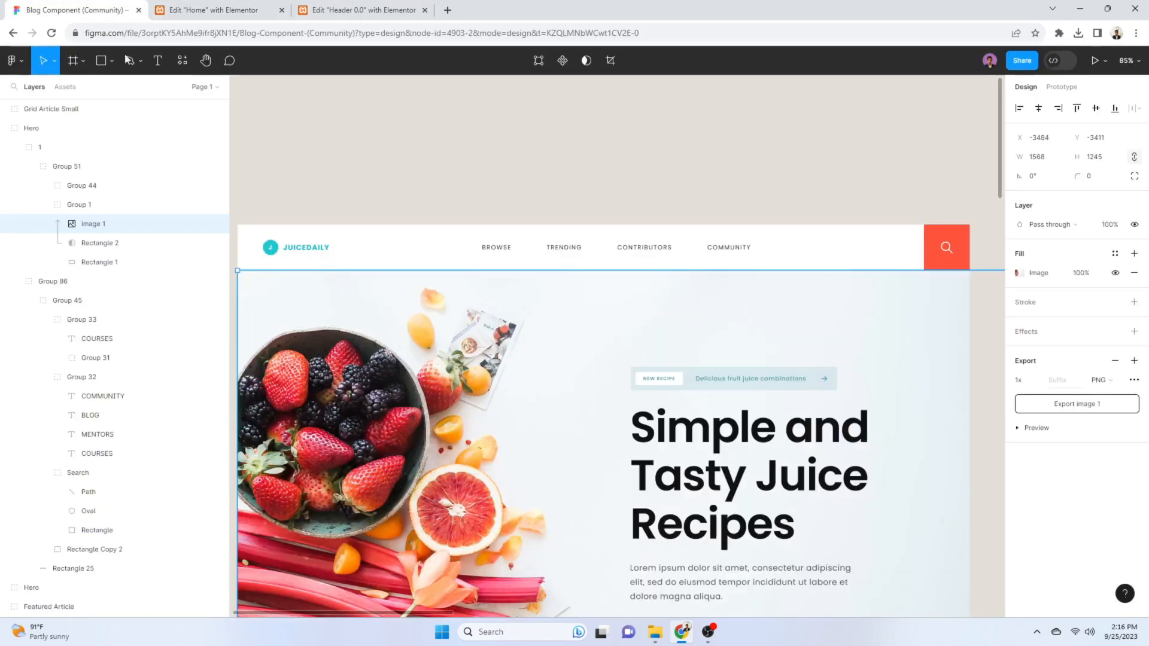
left_click(713, 385, "ctrl")
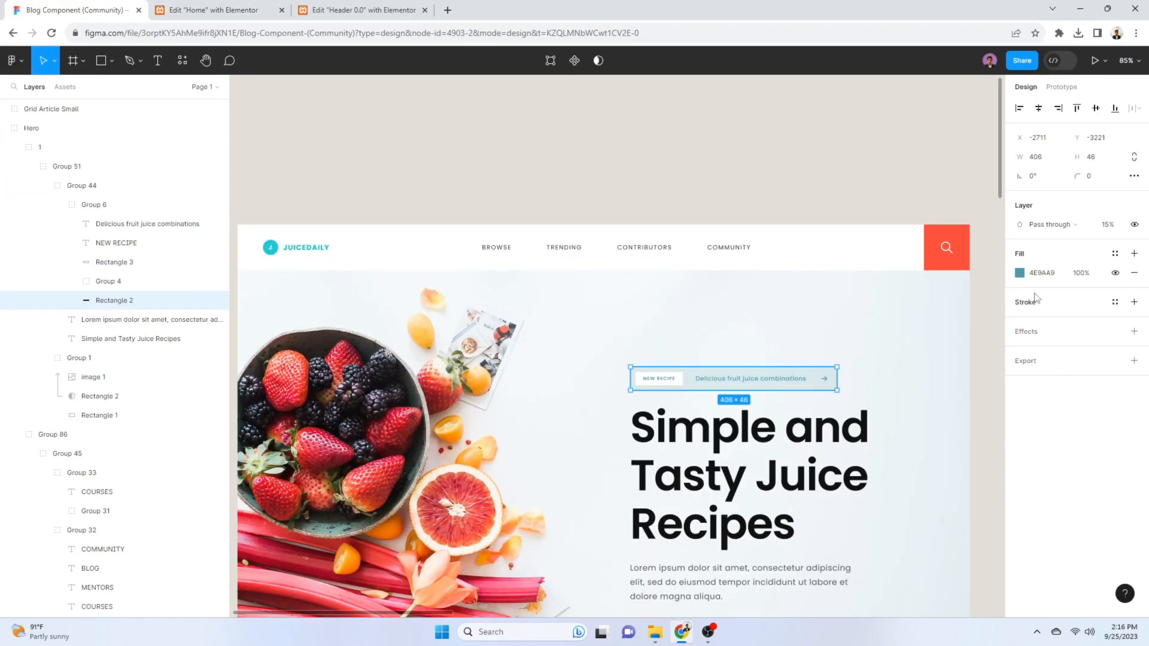
left_click(214, 10)
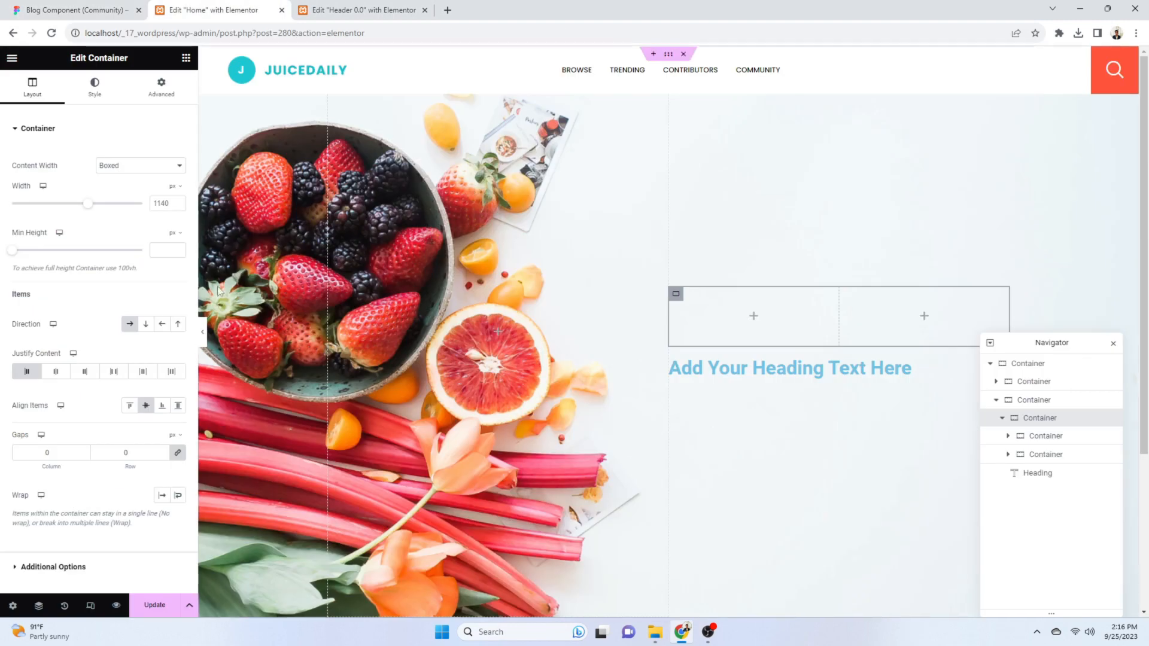
left_click(94, 87)
left_click(130, 182)
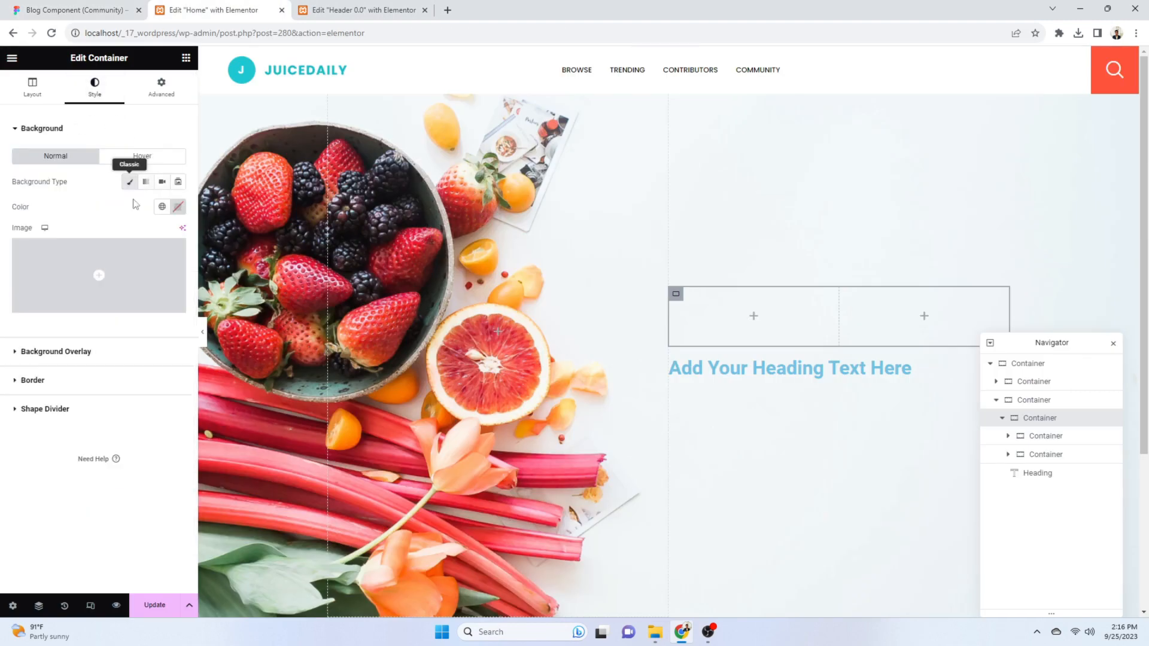
left_click(178, 208)
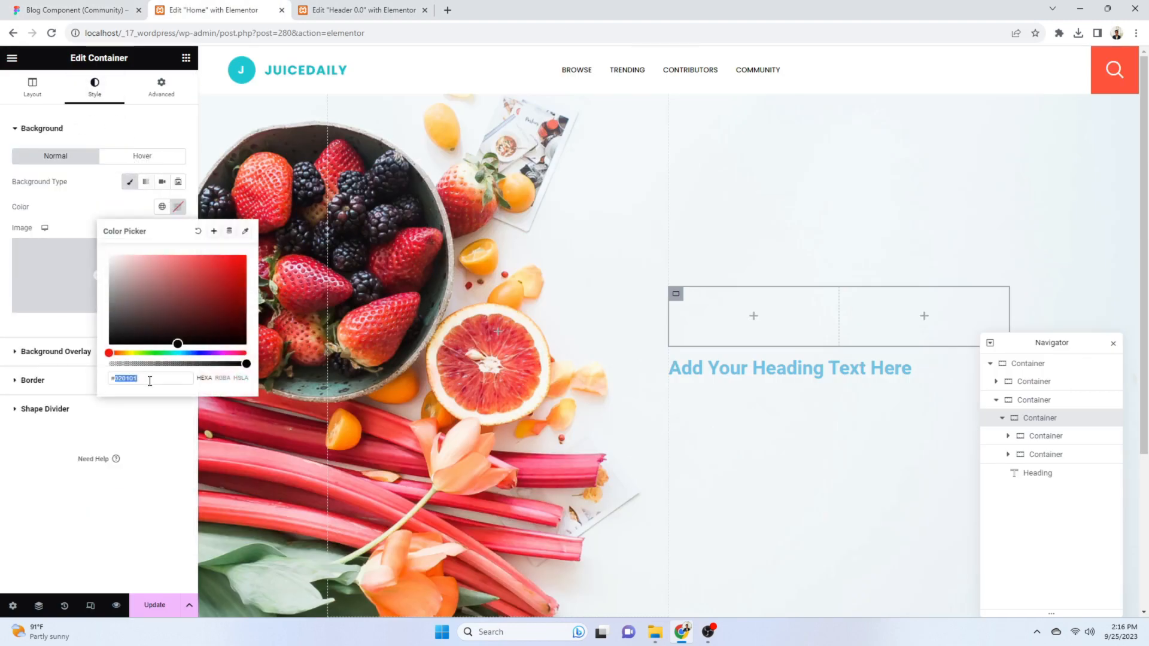
type("4E9AA9")
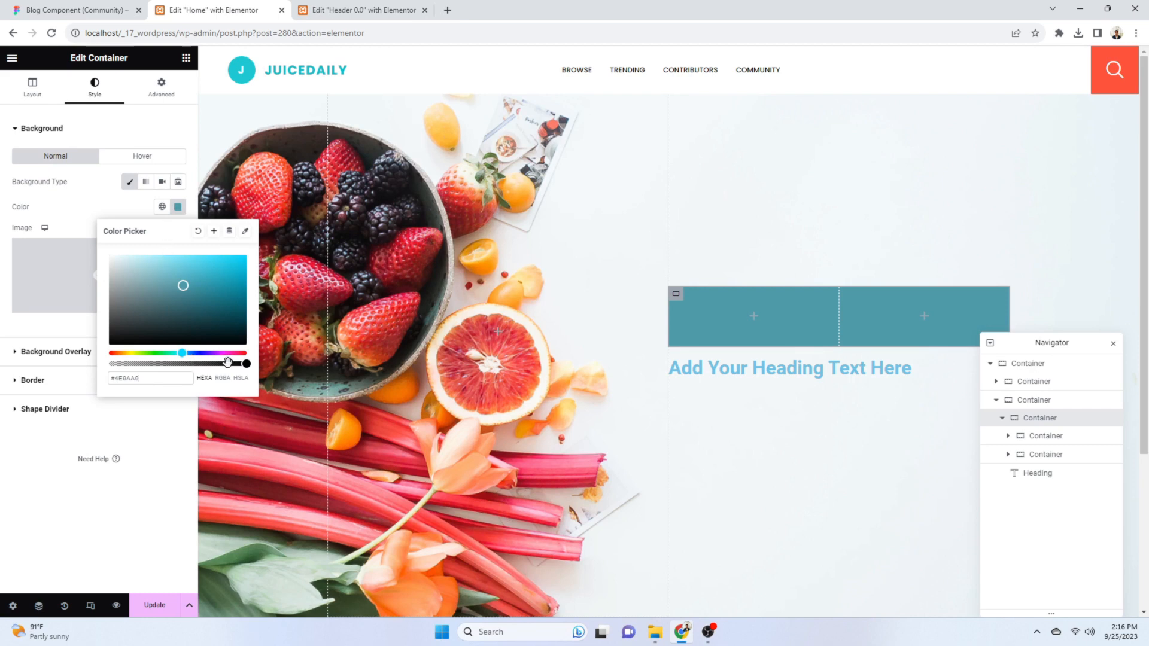
left_click_drag(246, 363, 172, 365)
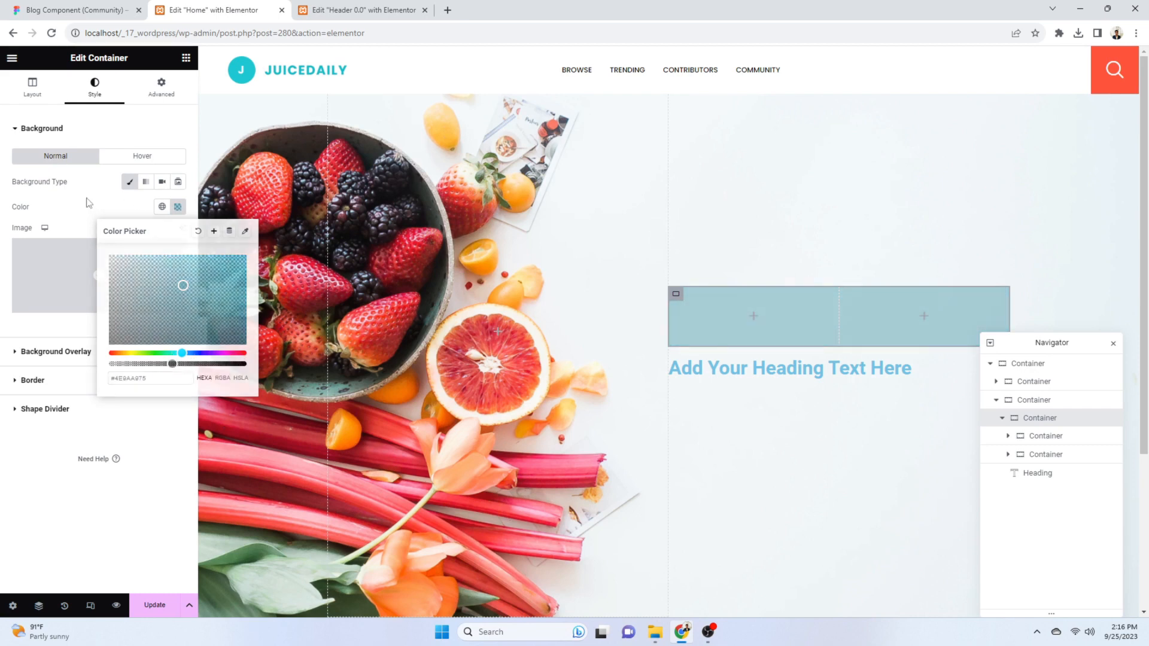
Compare the inner container's background and layout with the tag line in the Figma design
left_click(75, 9)
left_click(280, 9)
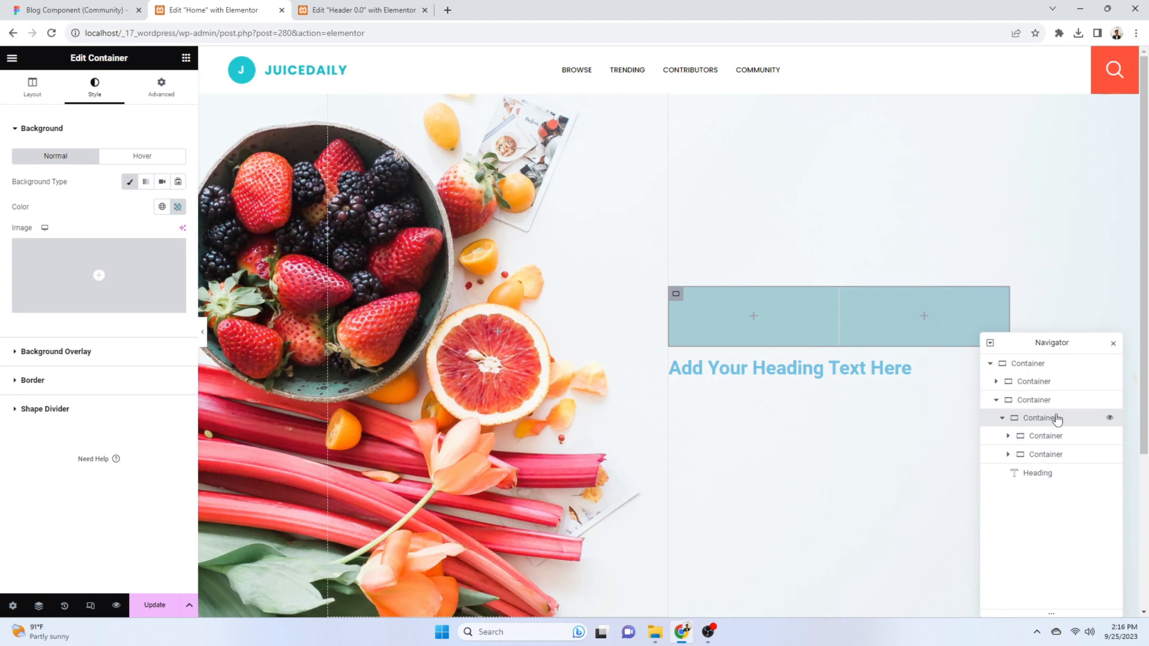
left_click(115, 5)
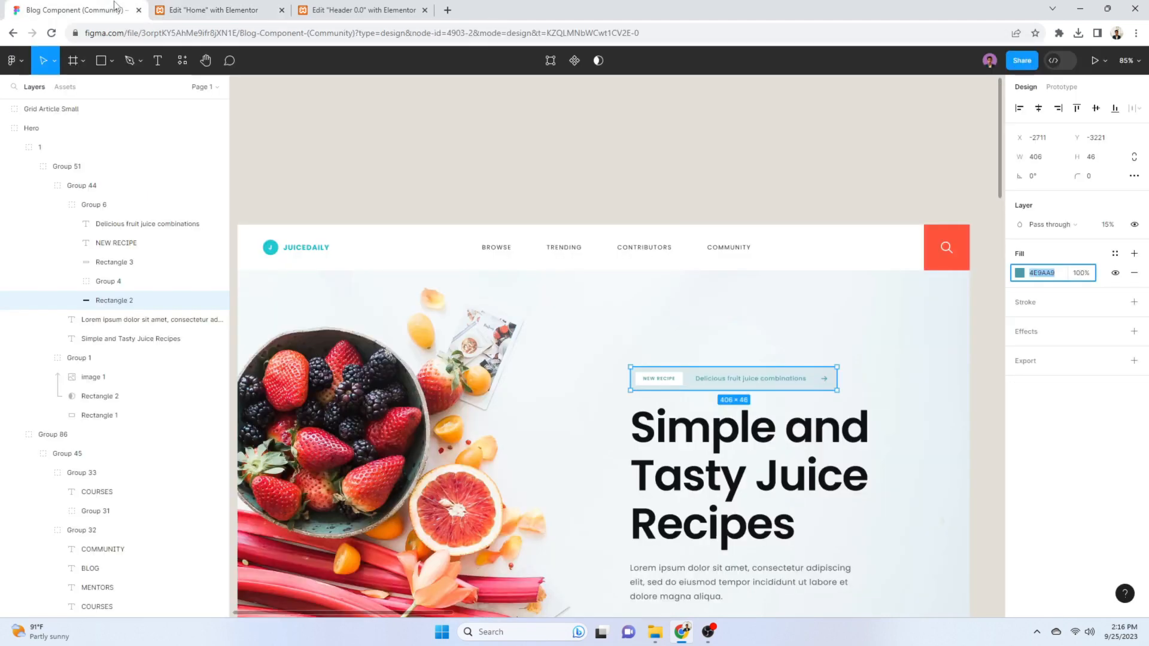
left_click(195, 7)
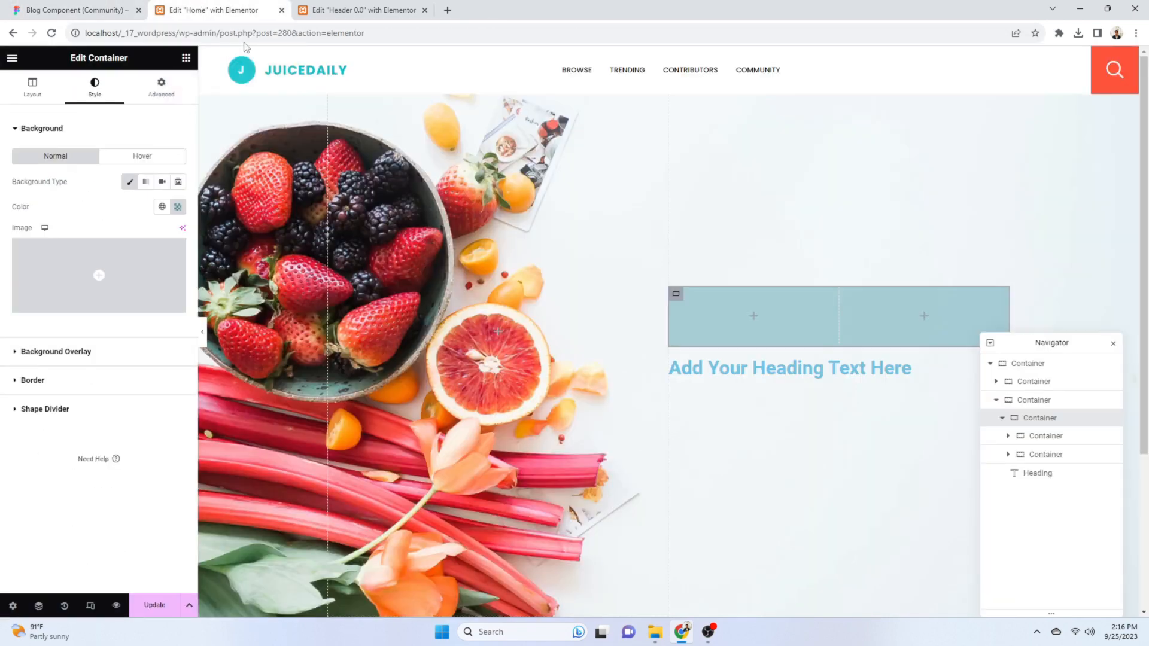
Delete both nested containers from the coloured tag line container
right_click(772, 317)
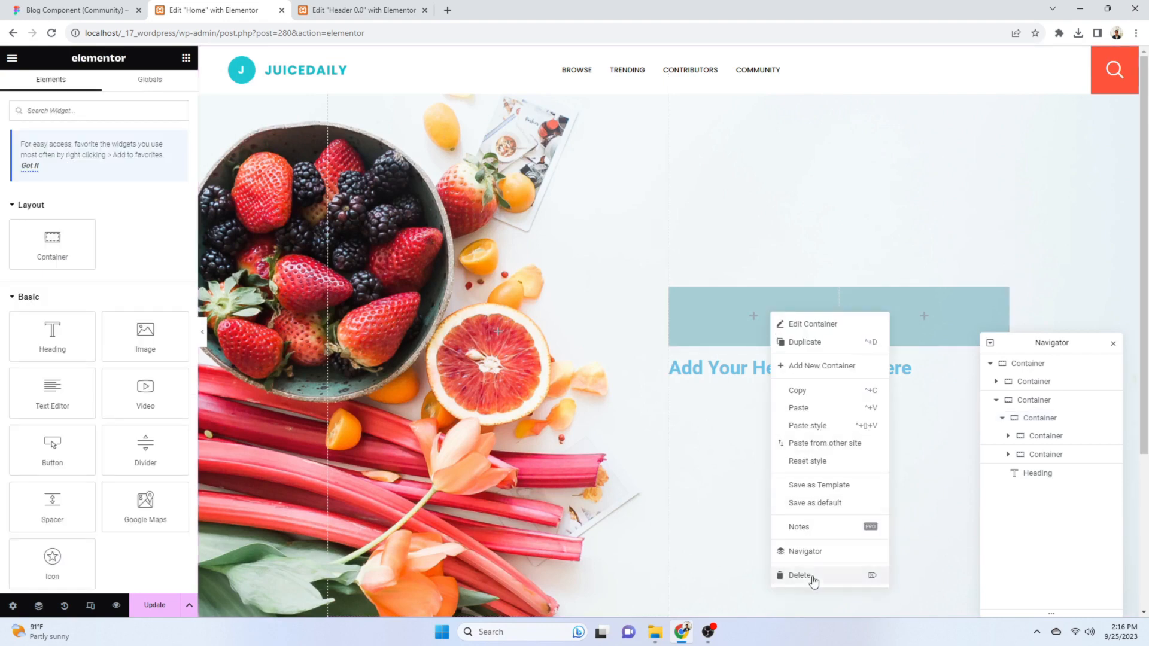
left_click(1046, 435)
left_click(1040, 419)
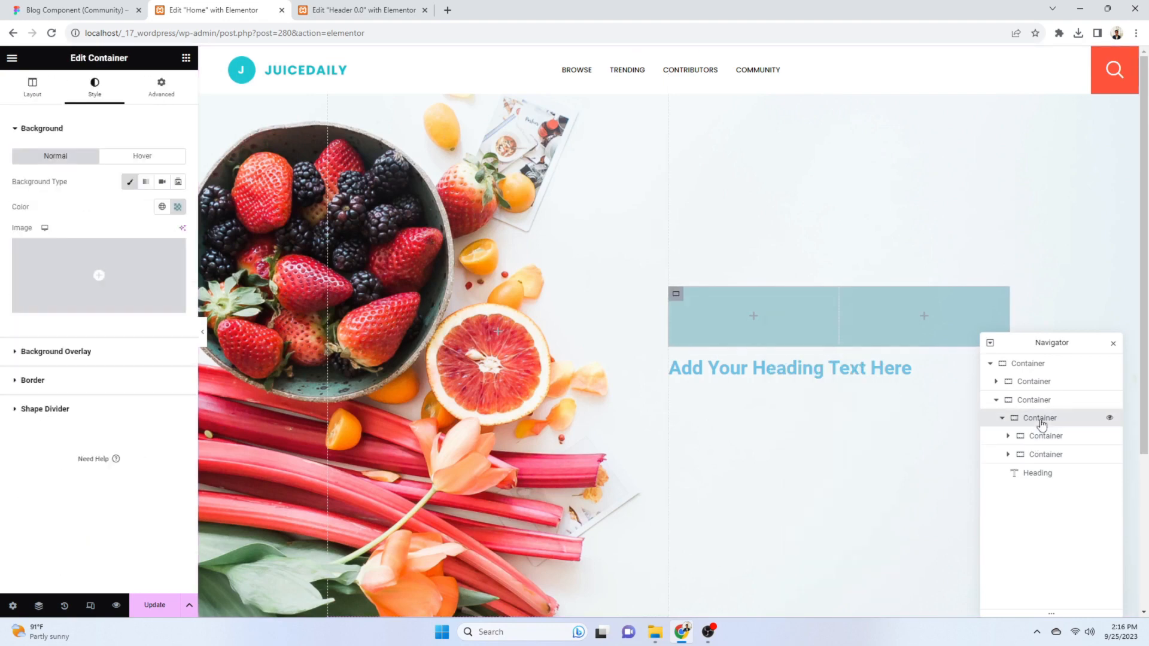
left_click(1043, 437)
left_click(1045, 455, "ctrl")
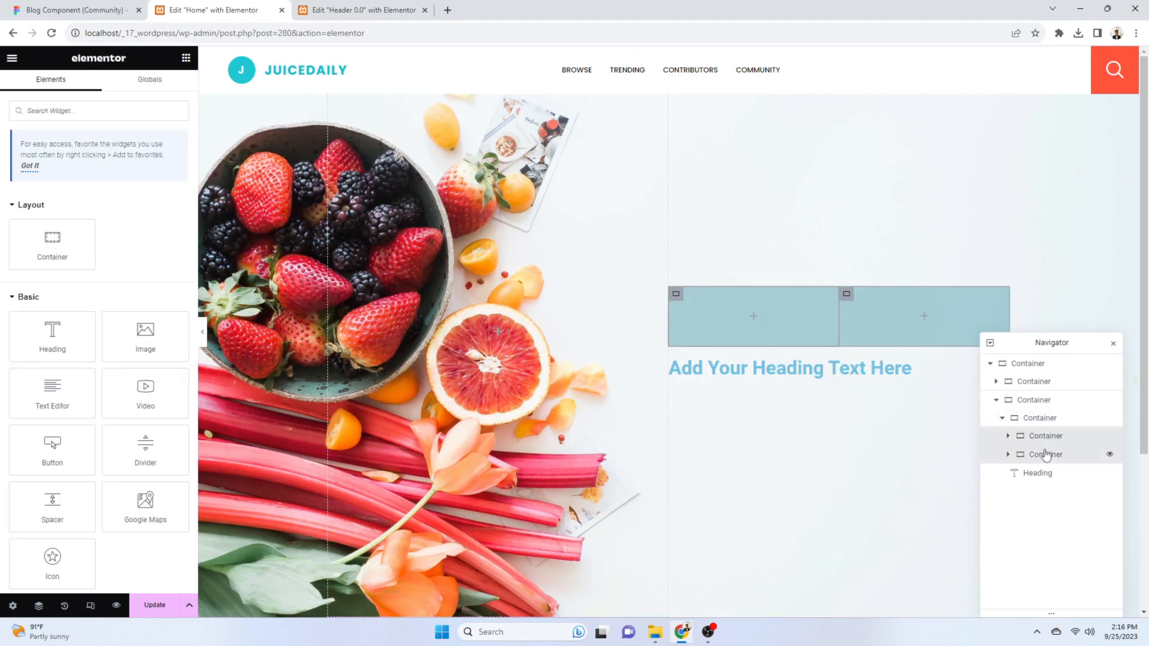
right_click(1044, 455)
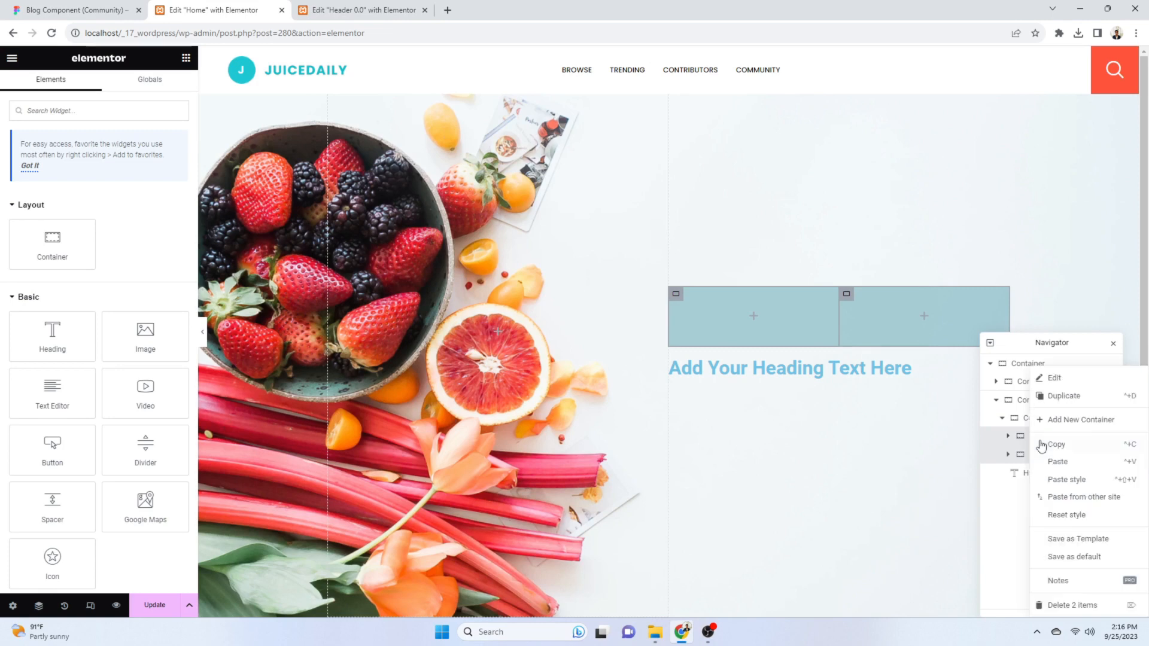
left_click(1076, 606)
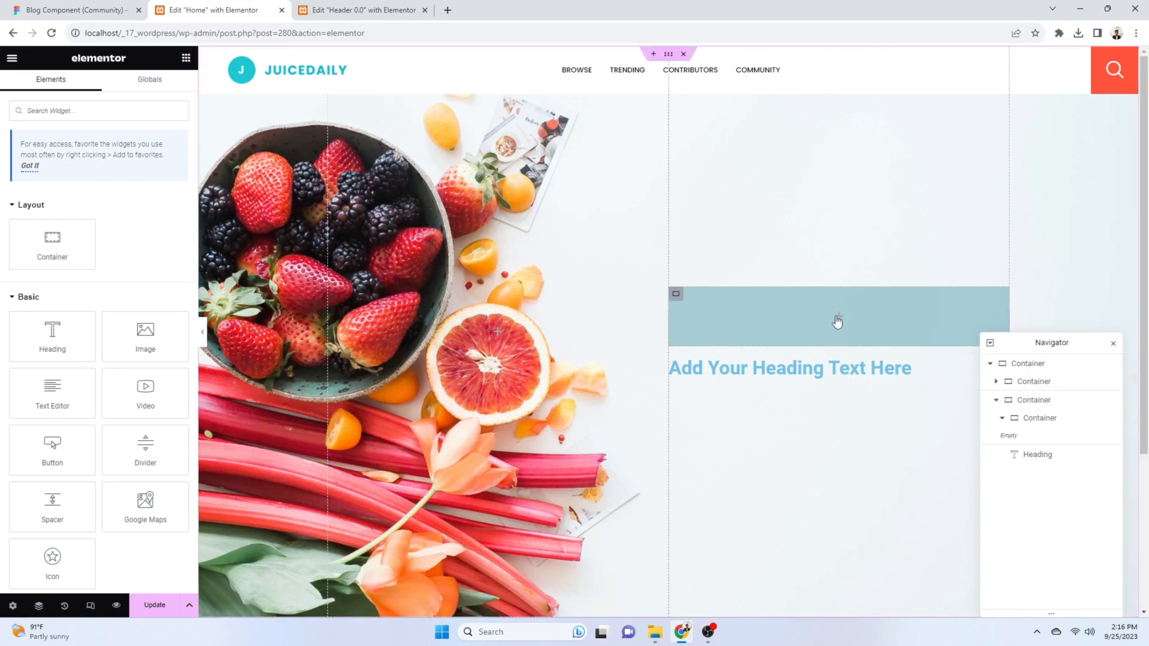
Add a Heading widget to the tag line container and title it NEW RECIPE, using the text from the Figma design
left_click_drag(52, 335, 822, 322)
left_click(102, 8)
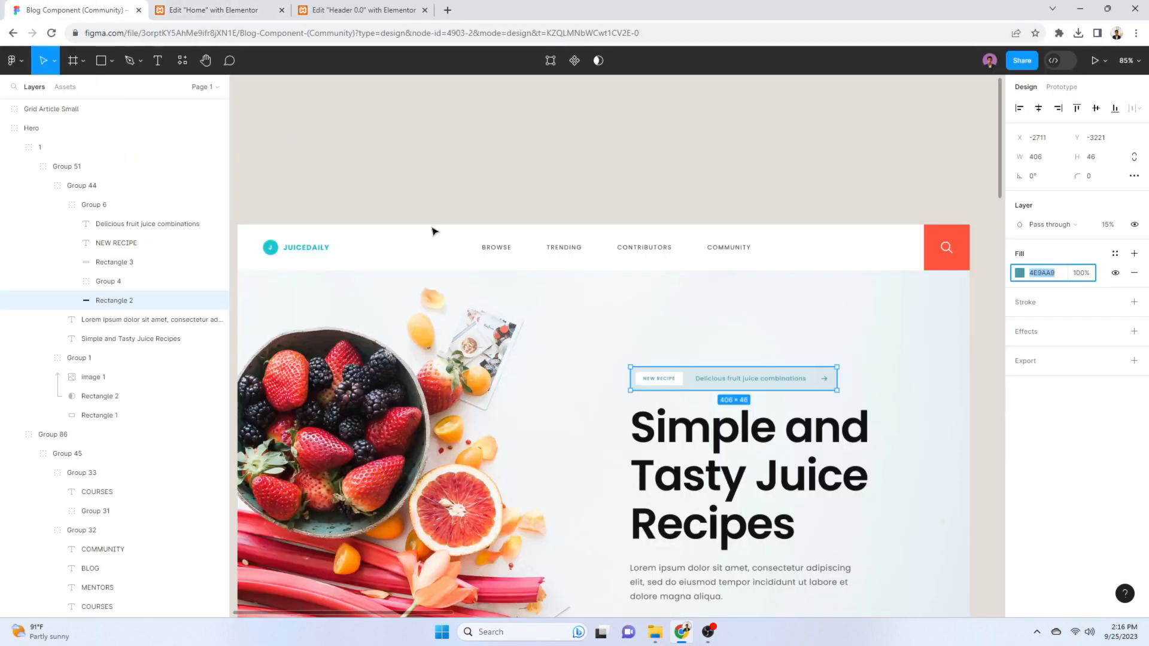
left_click(658, 379)
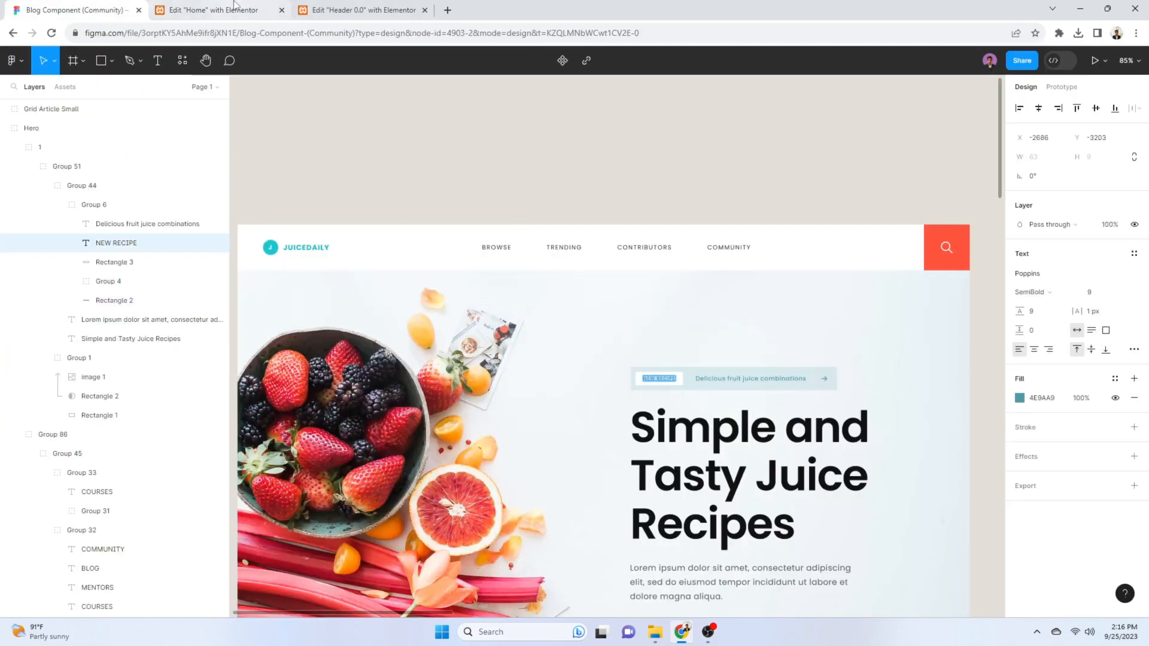
left_click(214, 10)
triple_click(772, 317)
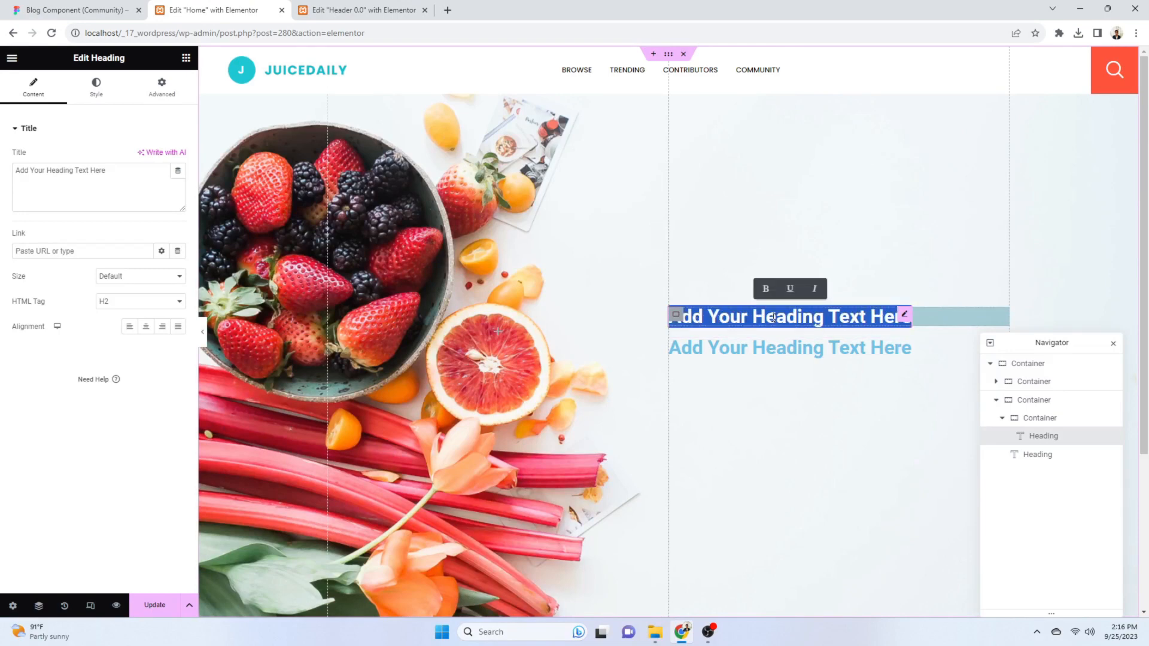
triple_click(136, 188)
type("NEW RECIPE")
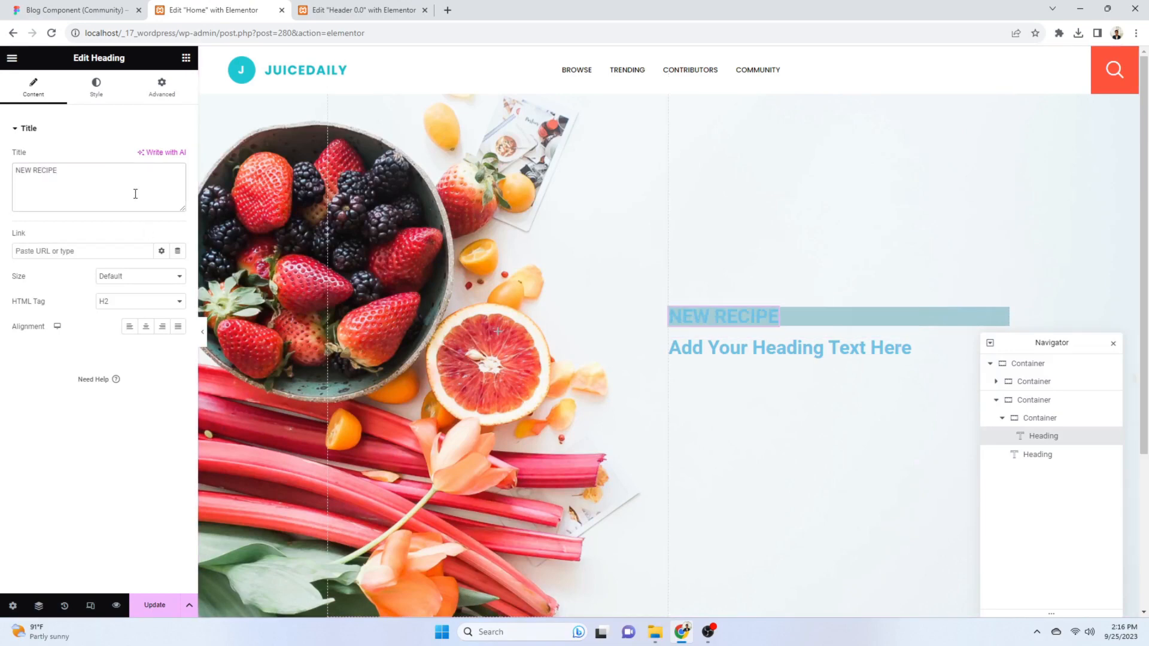
Copy fill colour 4E9AA9 from the NEW RECIPE text in the Figma design for the Elementor heading
left_click(96, 87)
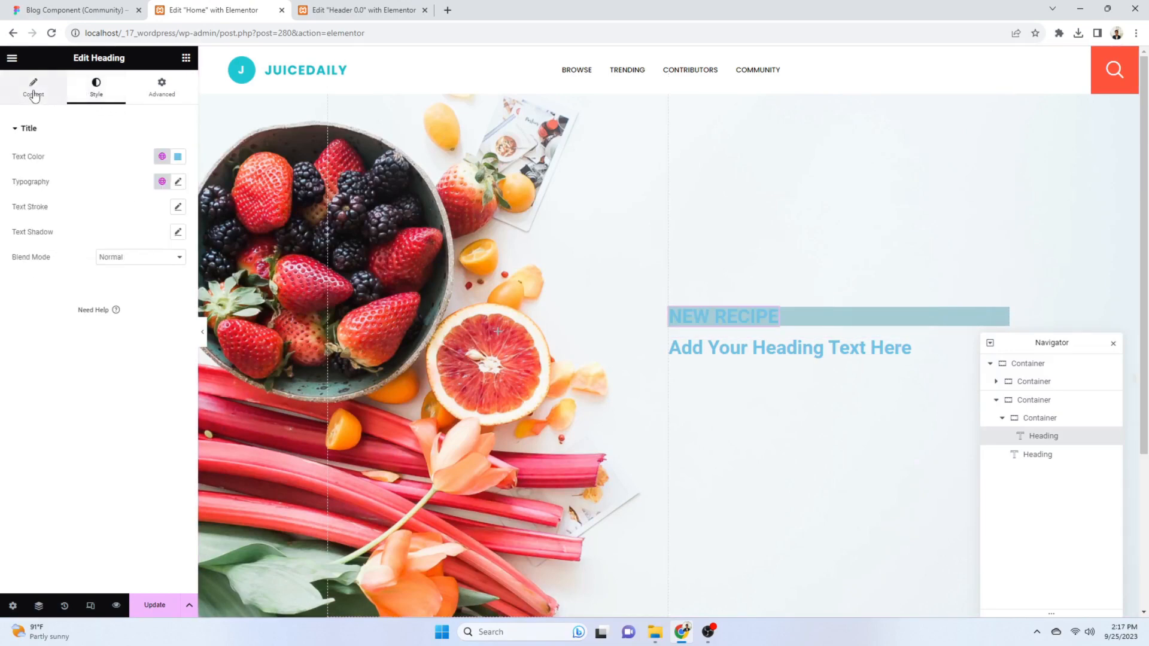
left_click(35, 93)
left_click(96, 87)
left_click(72, 10)
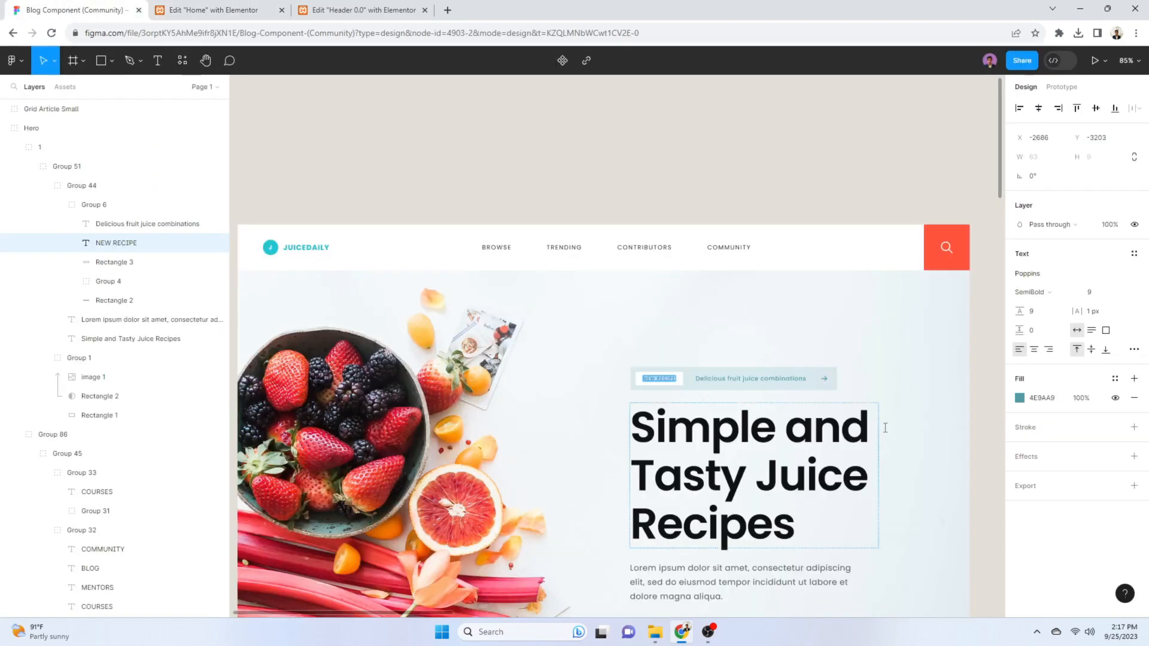
left_click(1057, 400)
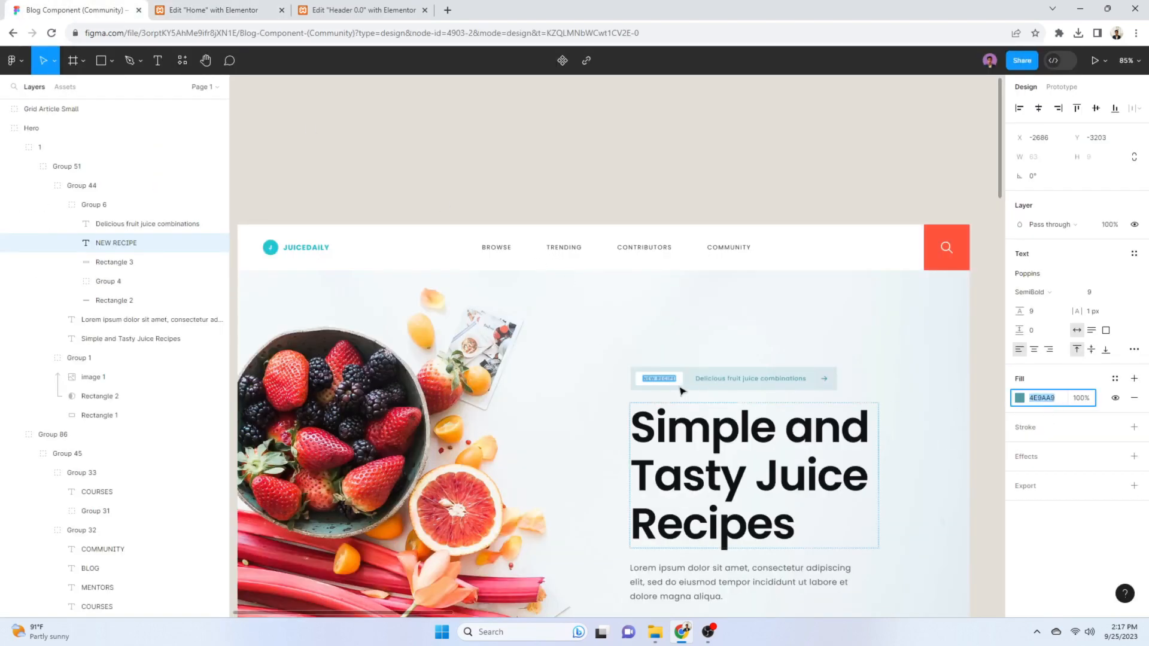
Apply #4E9AA9 as the text colour of the NEW RECIPE heading in Elementor, checking the value against Figma
left_click(180, 10)
left_click(178, 156)
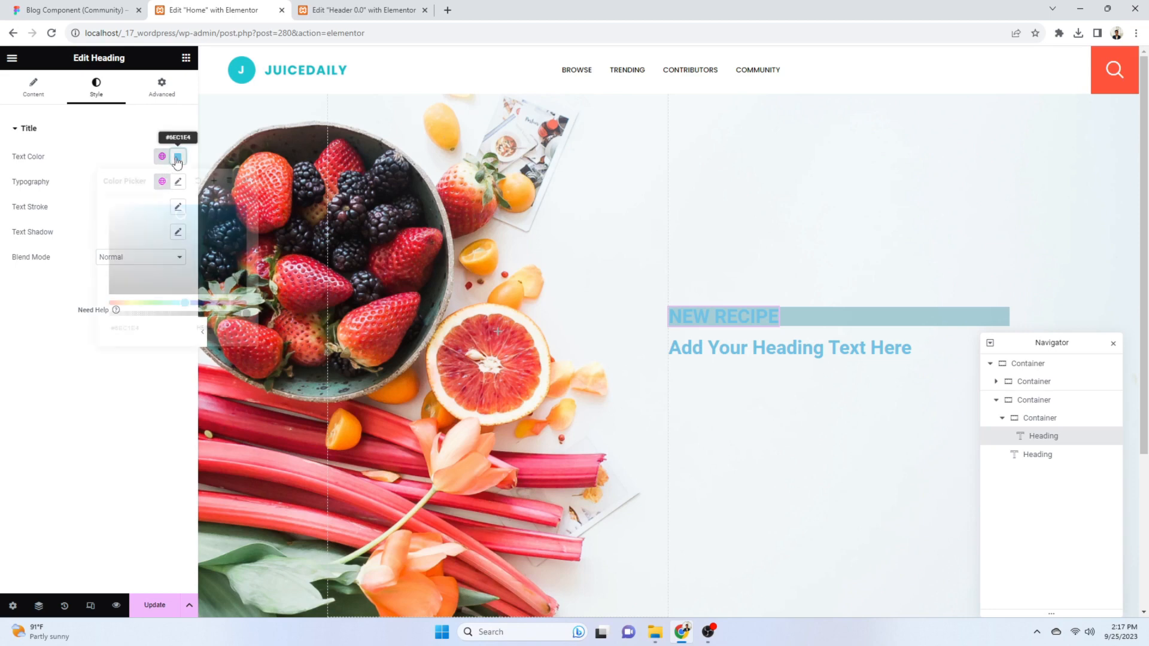
left_click(144, 326)
type("#4E9AA9")
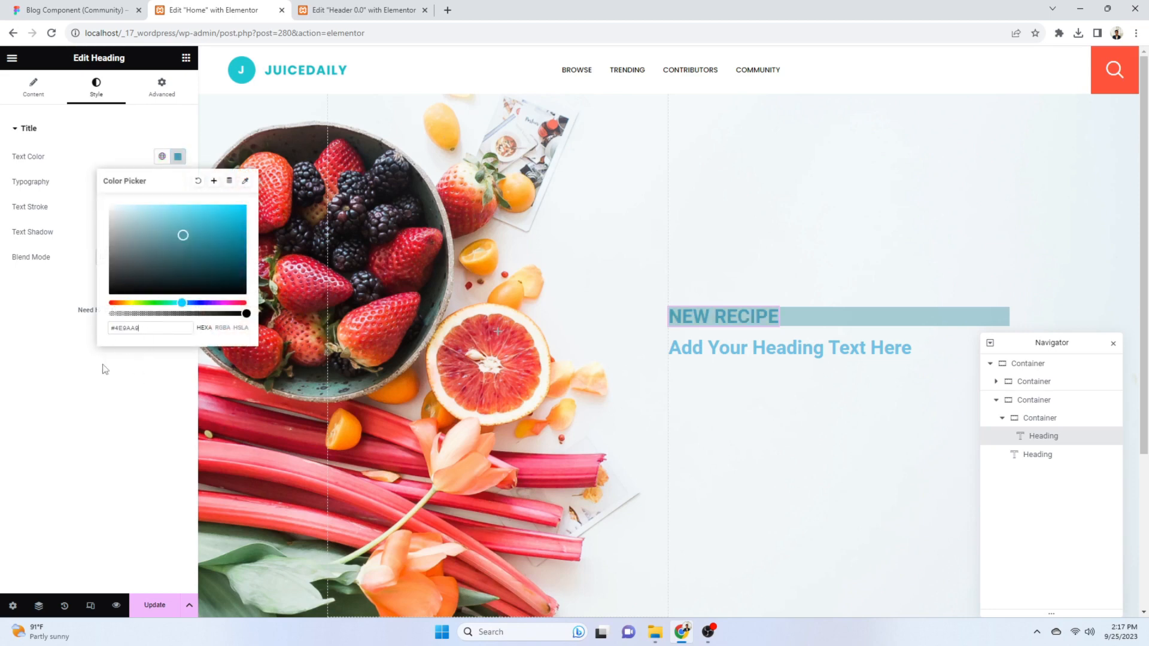
key("ctrl+z")
left_click(127, 7)
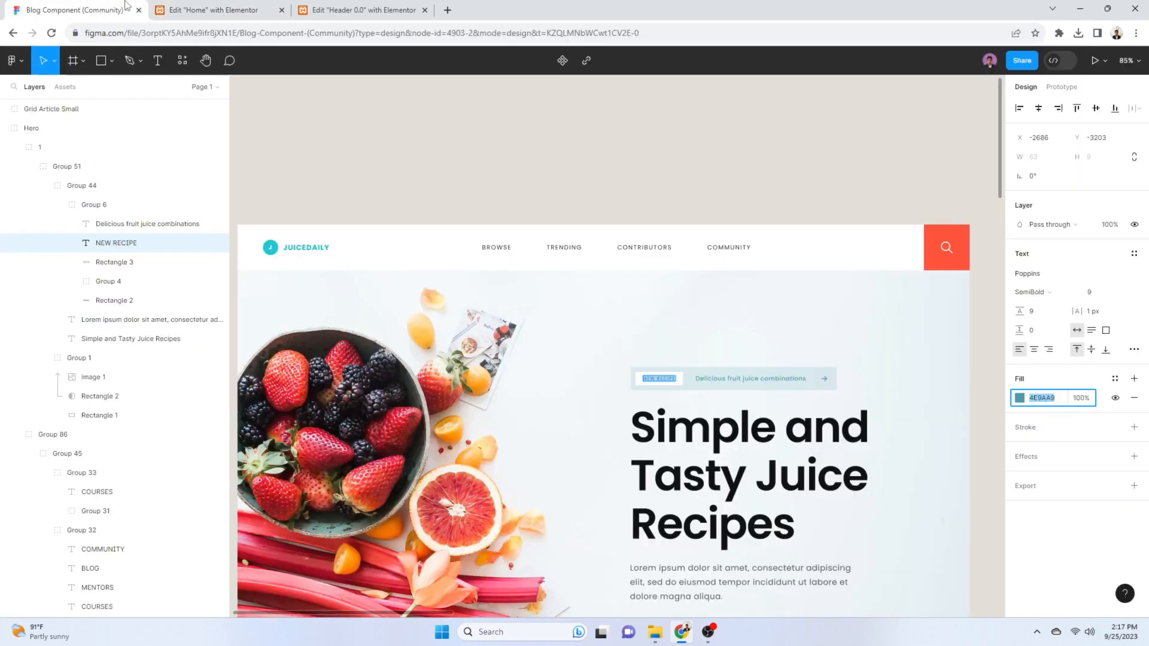
left_click(213, 7)
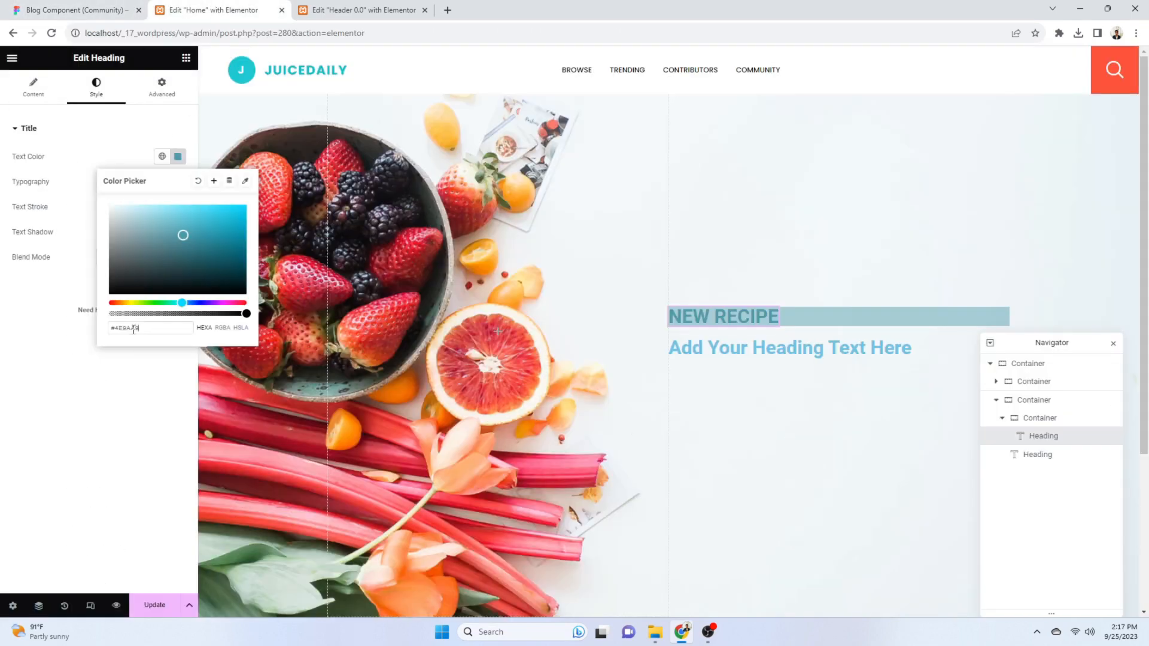
left_click(110, 395)
Set the NEW RECIPE heading's font size to 9 px, following the text size in the Figma design
left_click(178, 181)
left_click(168, 276)
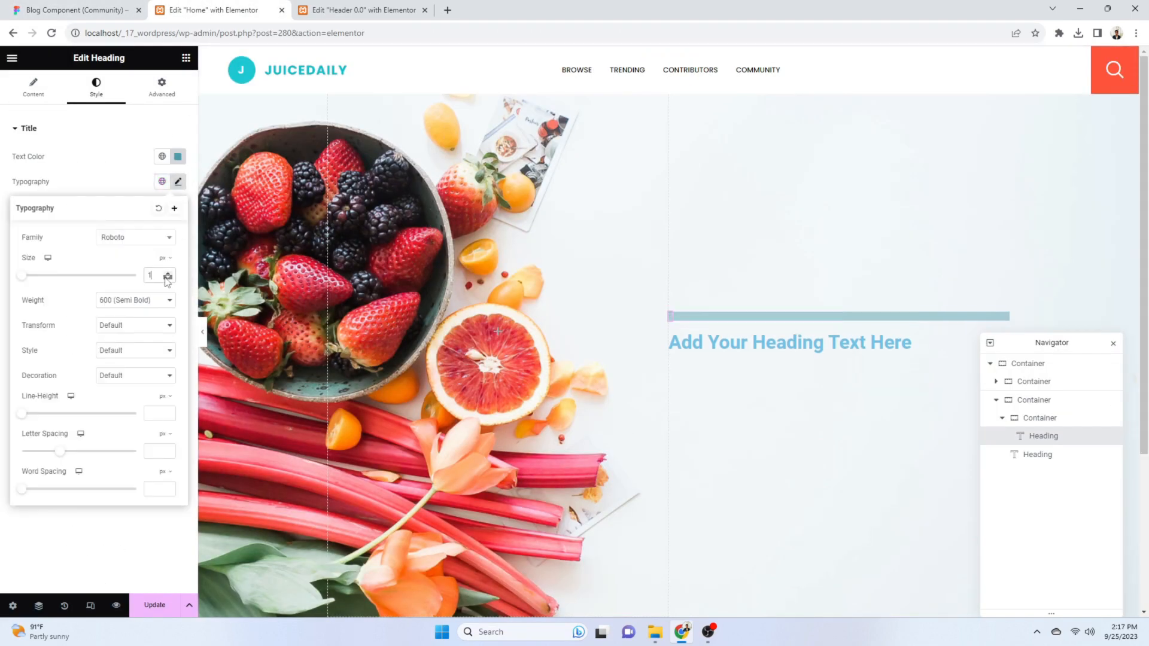
key("ctrl+shift+Tab")
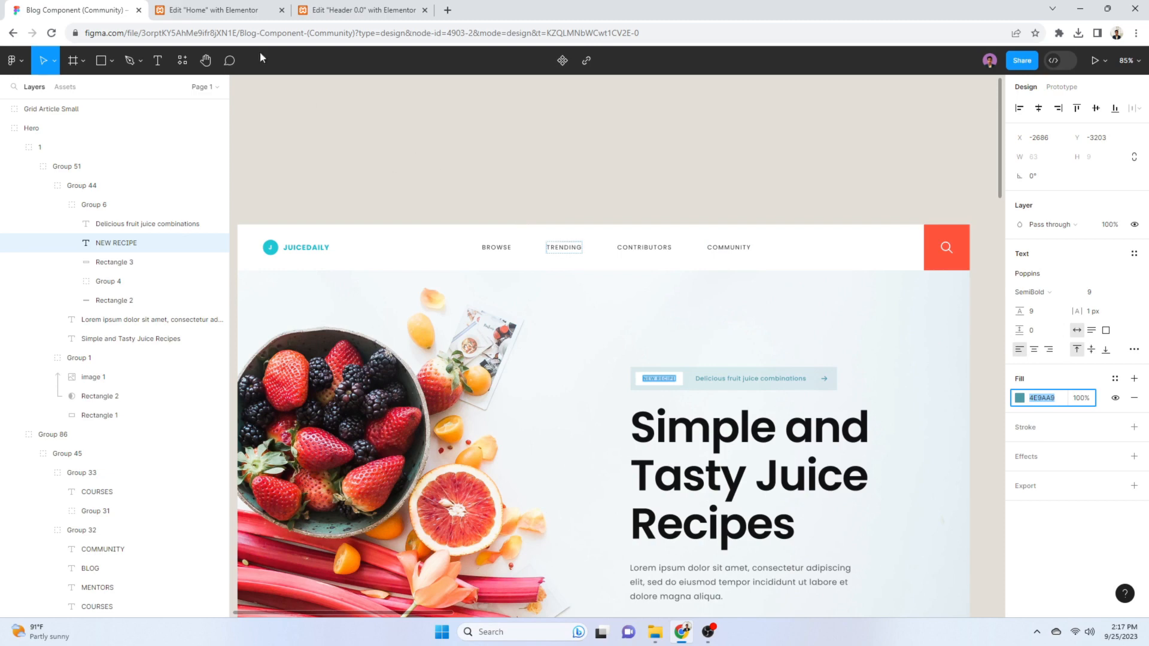
left_click(212, 10)
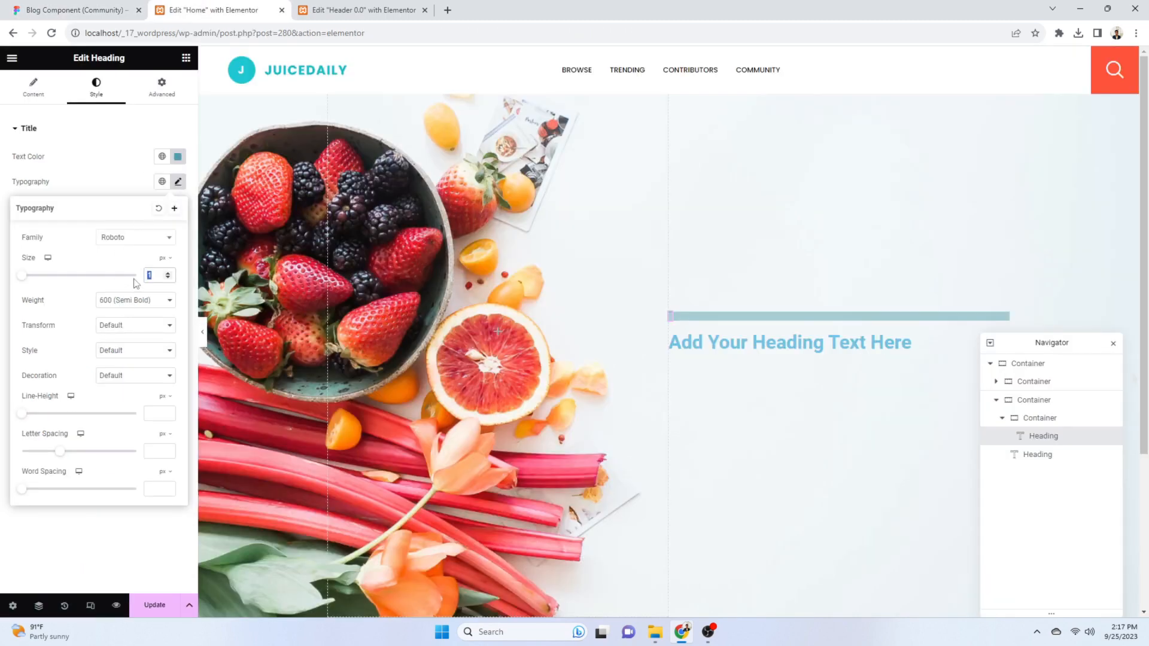
type("9")
Set the NEW RECIPE heading's font family to Poppins and its line height to 9 px, as in Figma
left_click(138, 243)
type("popp")
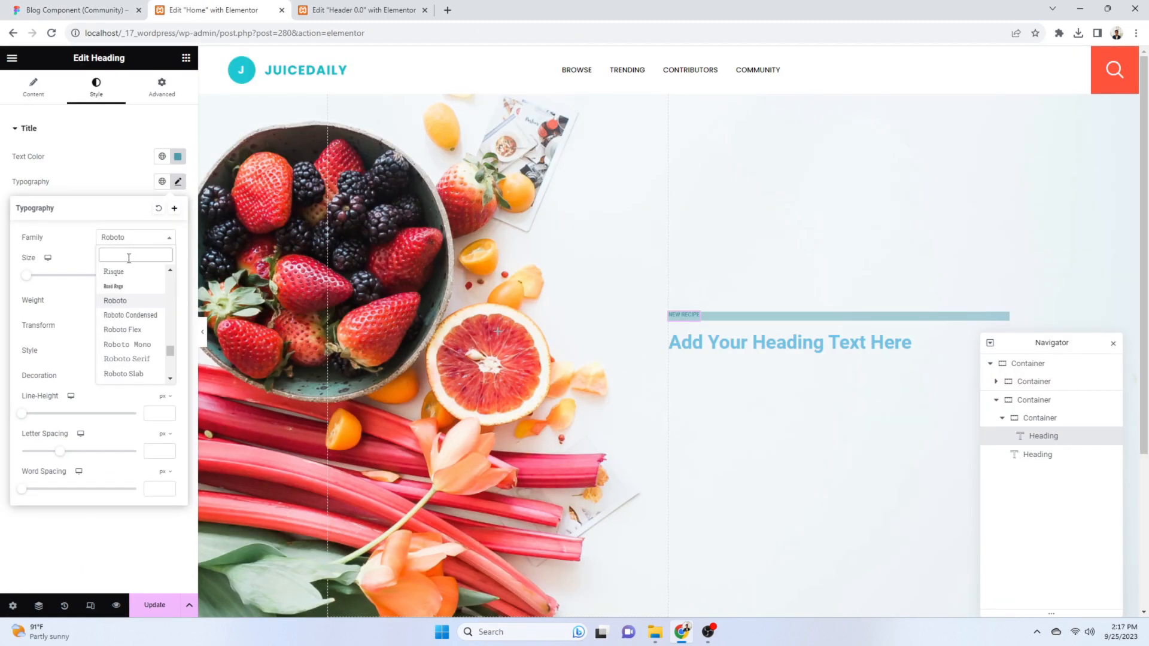
left_click(156, 286)
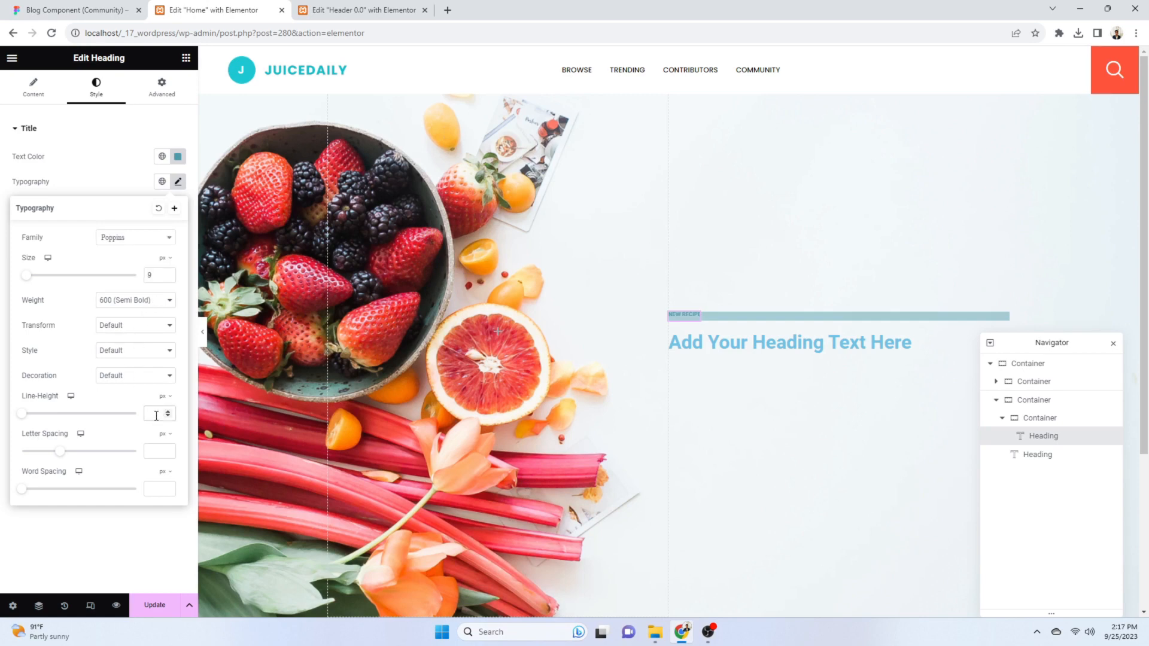
left_click(123, 8)
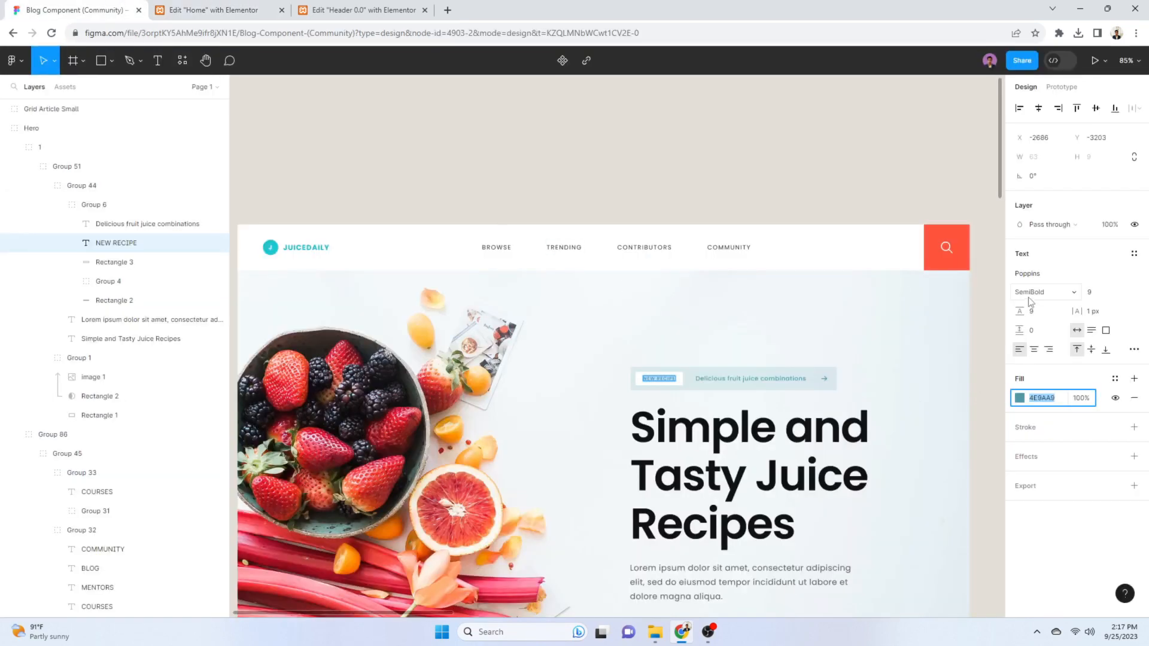
left_click(206, 7)
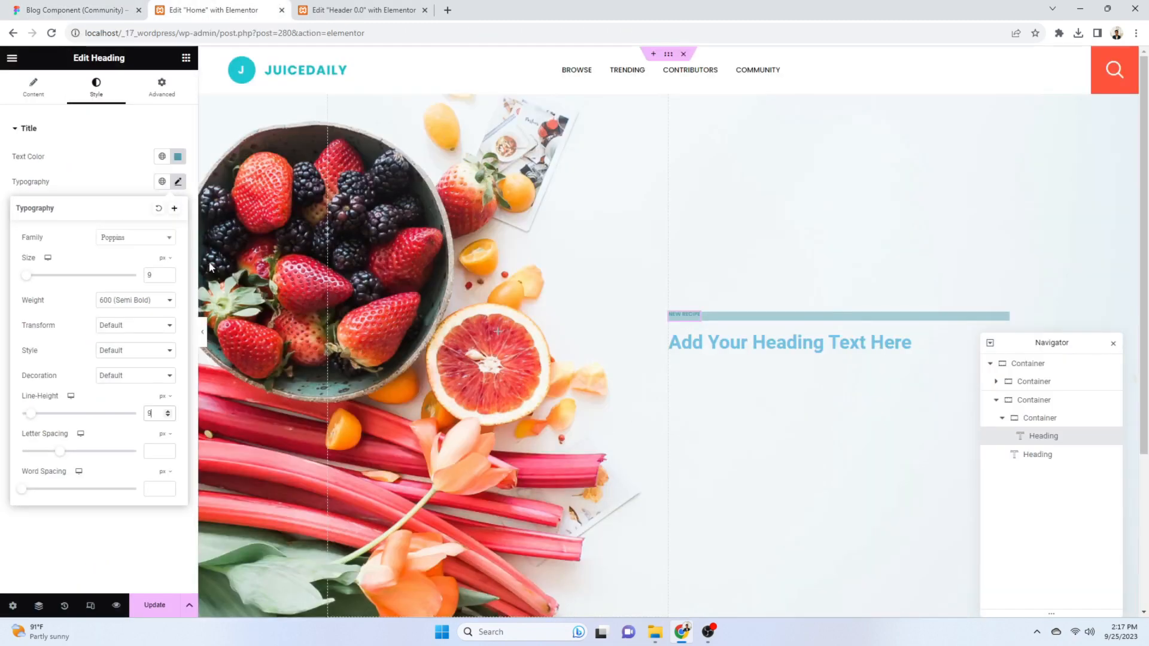
left_click(120, 184)
Open the heading's background settings and copy fill colour FFFFFF from the rectangle behind NEW RECIPE in Figma
left_click(162, 88)
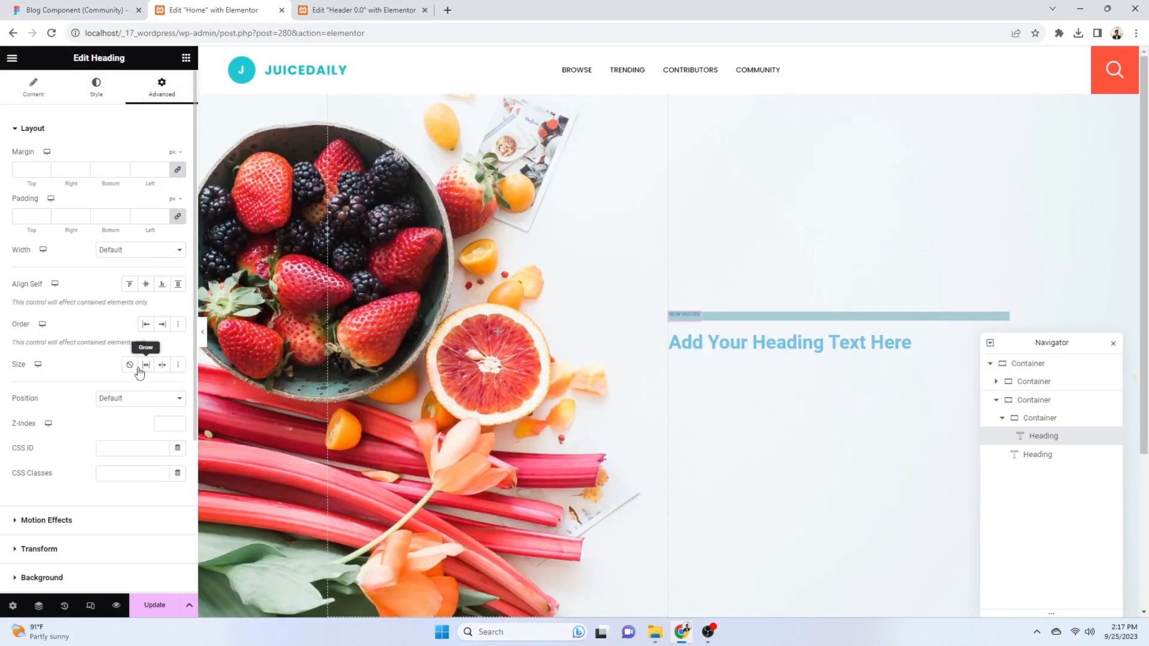
scroll(113, 343, "down", 3)
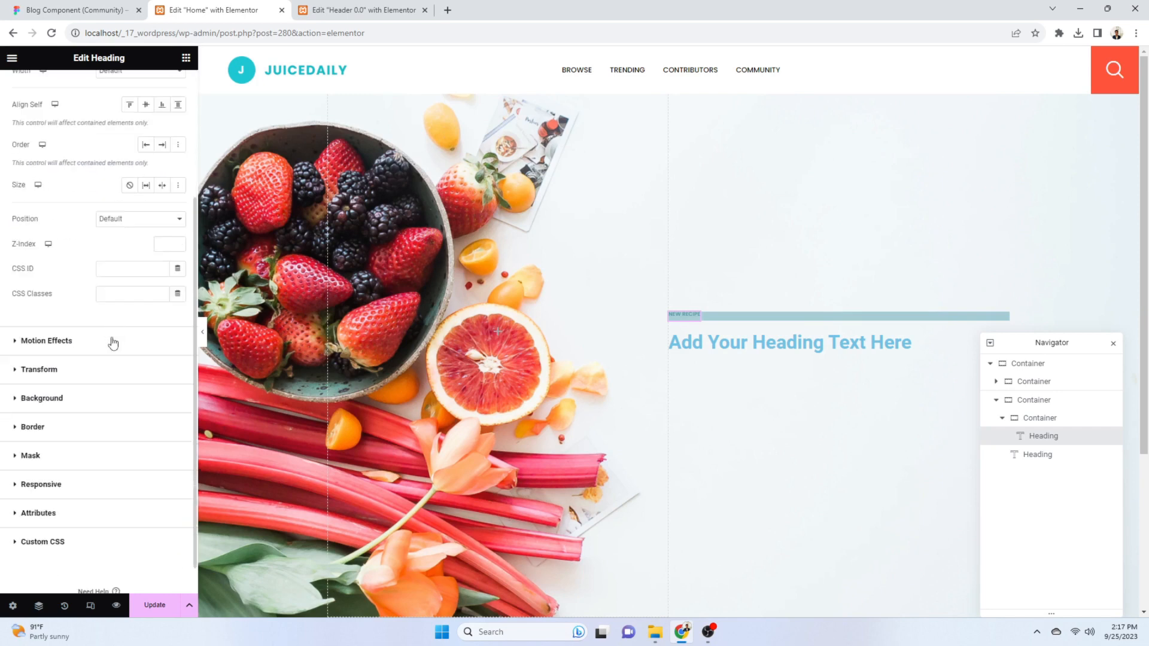
left_click(73, 399)
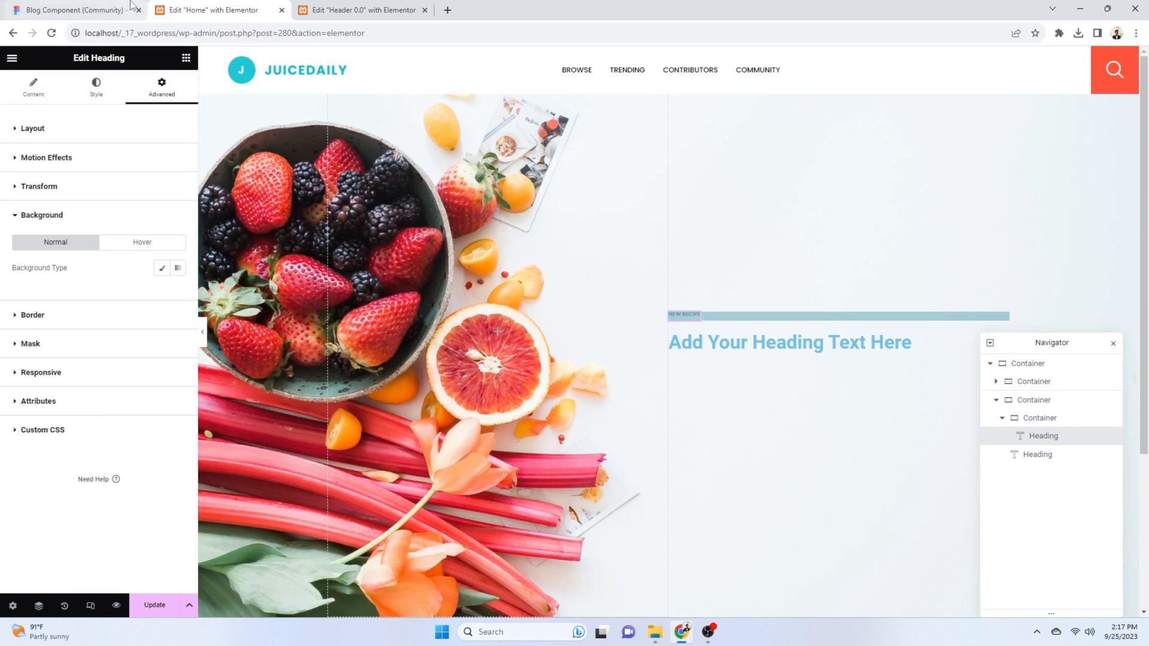
left_click(75, 10)
scroll(716, 407, "up", 5)
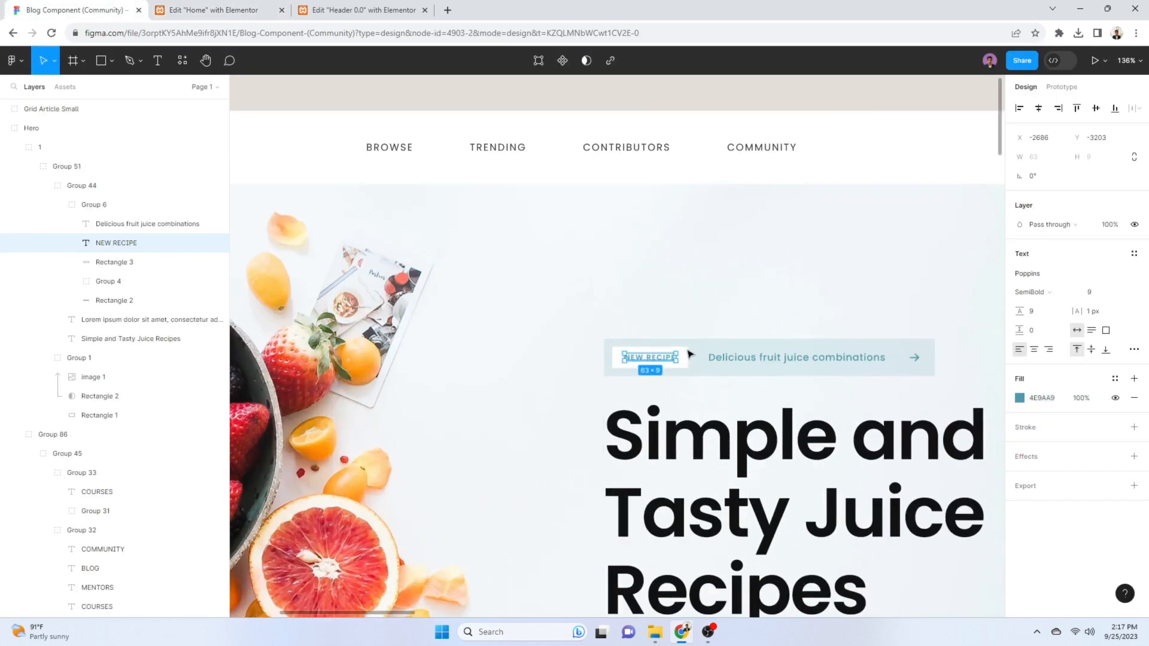
left_click(673, 300)
left_click(687, 362)
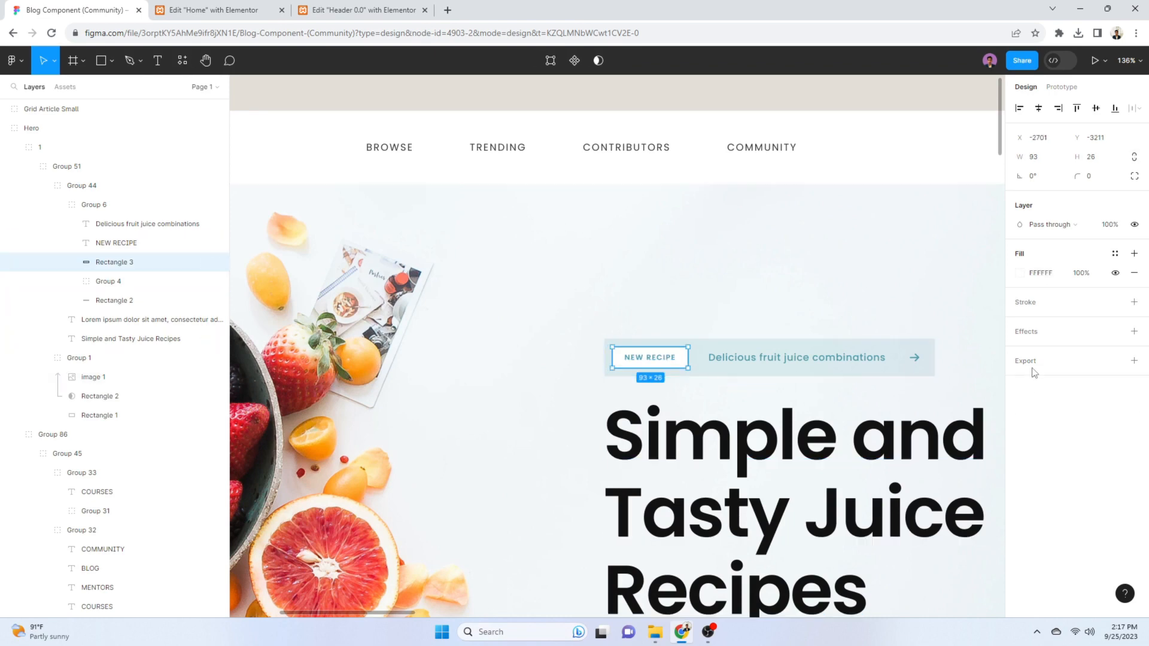
left_click(1045, 274)
Give the NEW RECIPE heading in Elementor a classic background coloured #FFFFFF
left_click(256, 8)
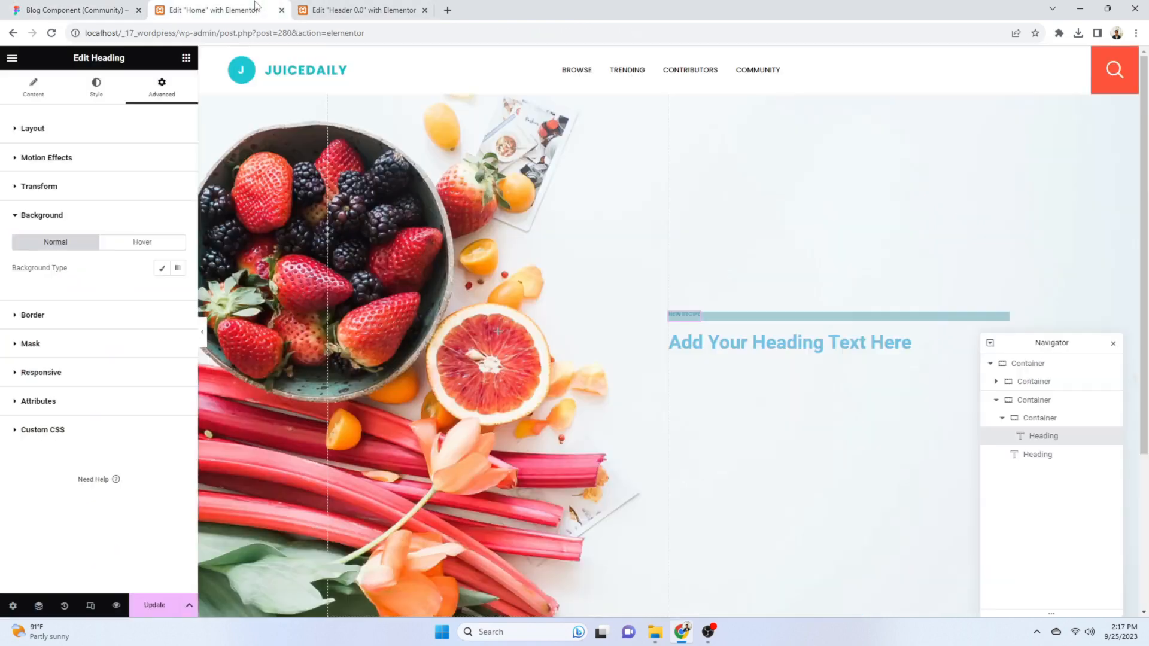
left_click(161, 268)
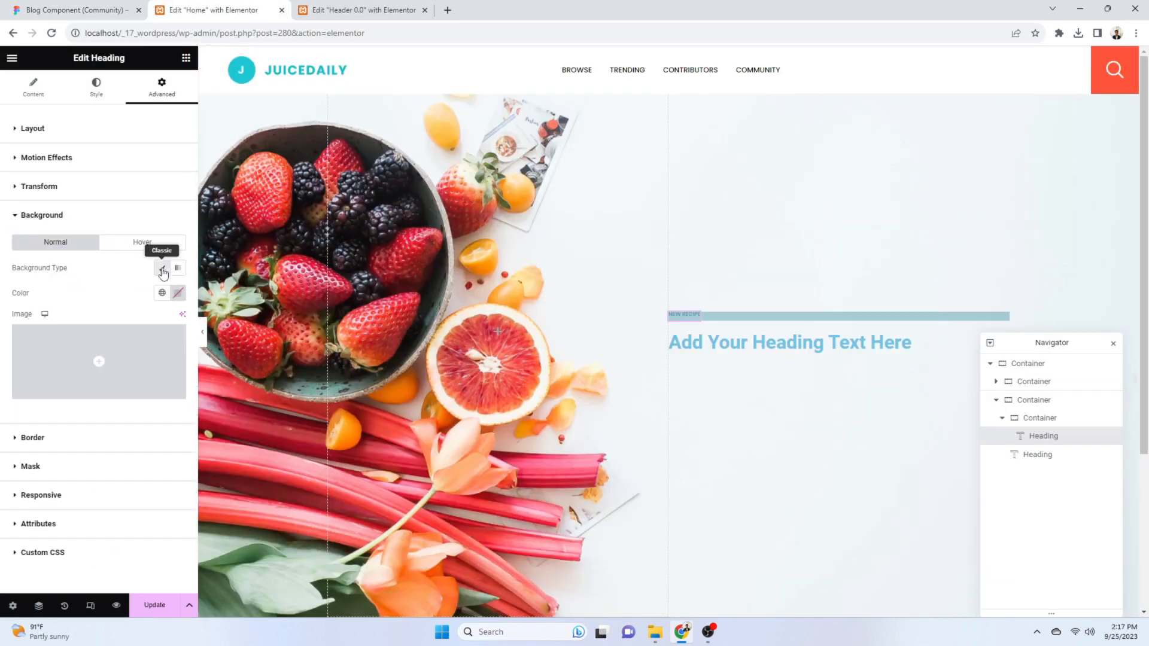
left_click(178, 293)
type("#FFFFFF")
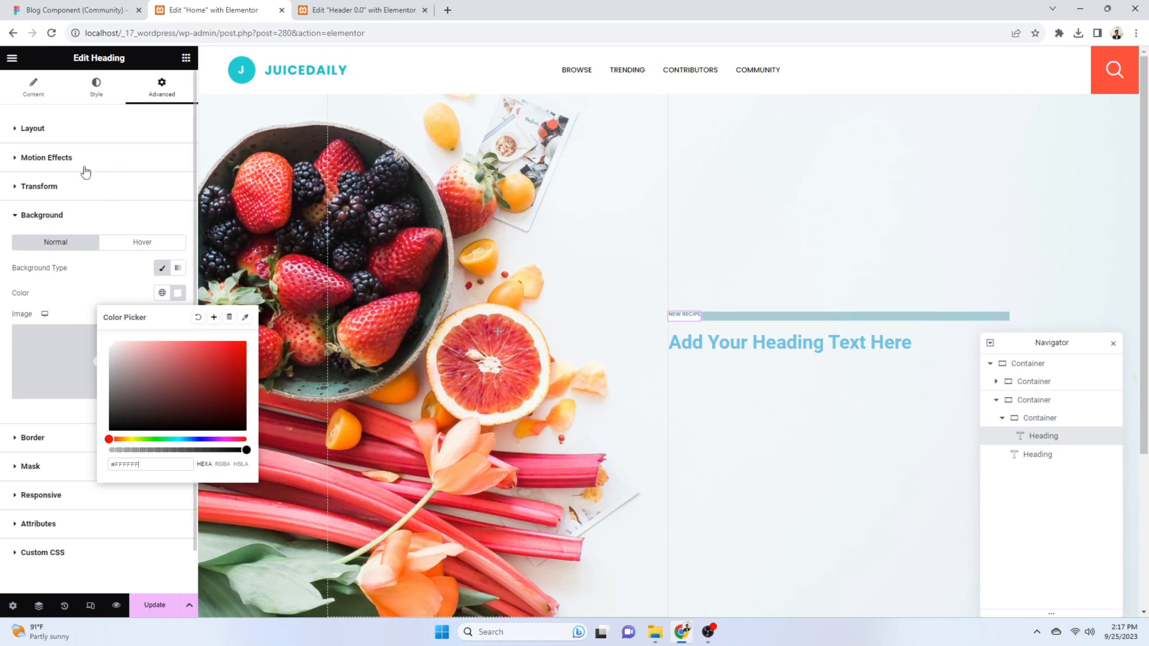
left_click(78, 292)
Try unlinked padding on the NEW RECIPE heading with 10 px at the top and 0 on the other sides
left_click(94, 130)
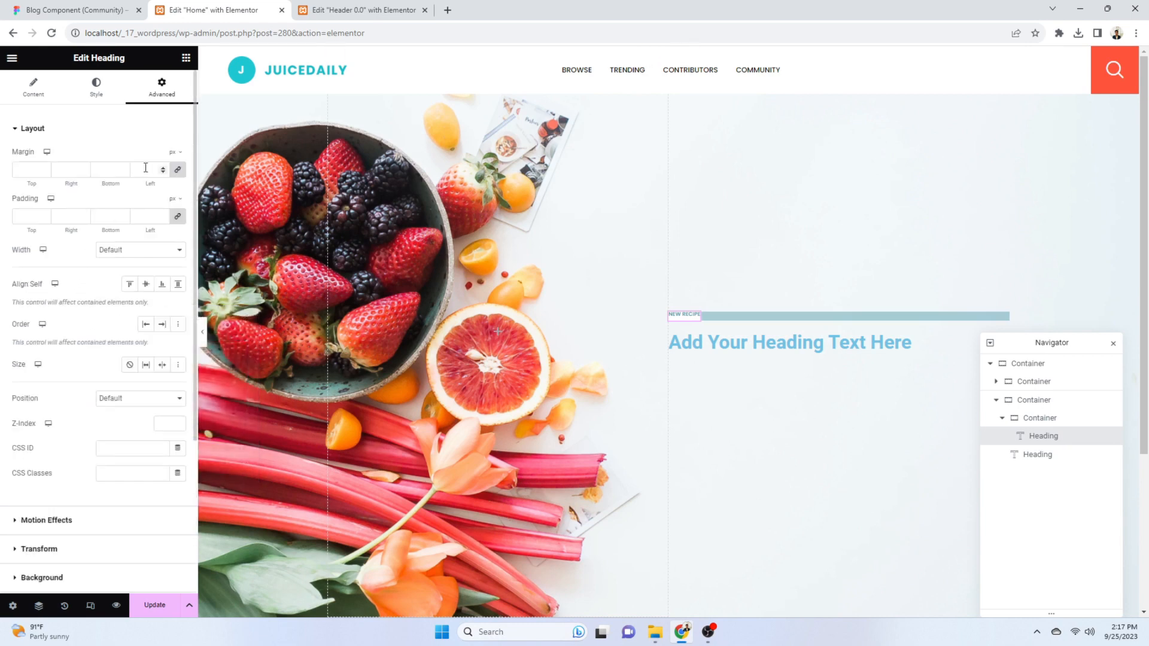
left_click(150, 218)
type("0")
left_click(25, 216)
type("110")
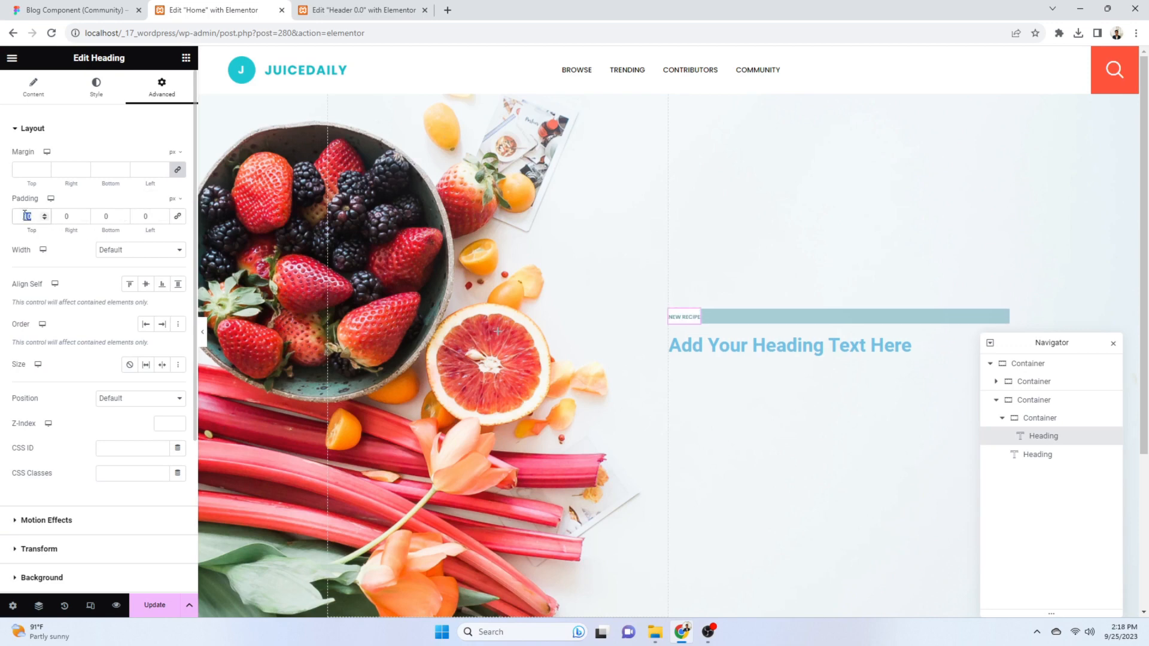
Set the NEW RECIPE heading's padding to 15 px top, right and left and 8 px bottom, after checking the Figma tag
left_click(96, 8)
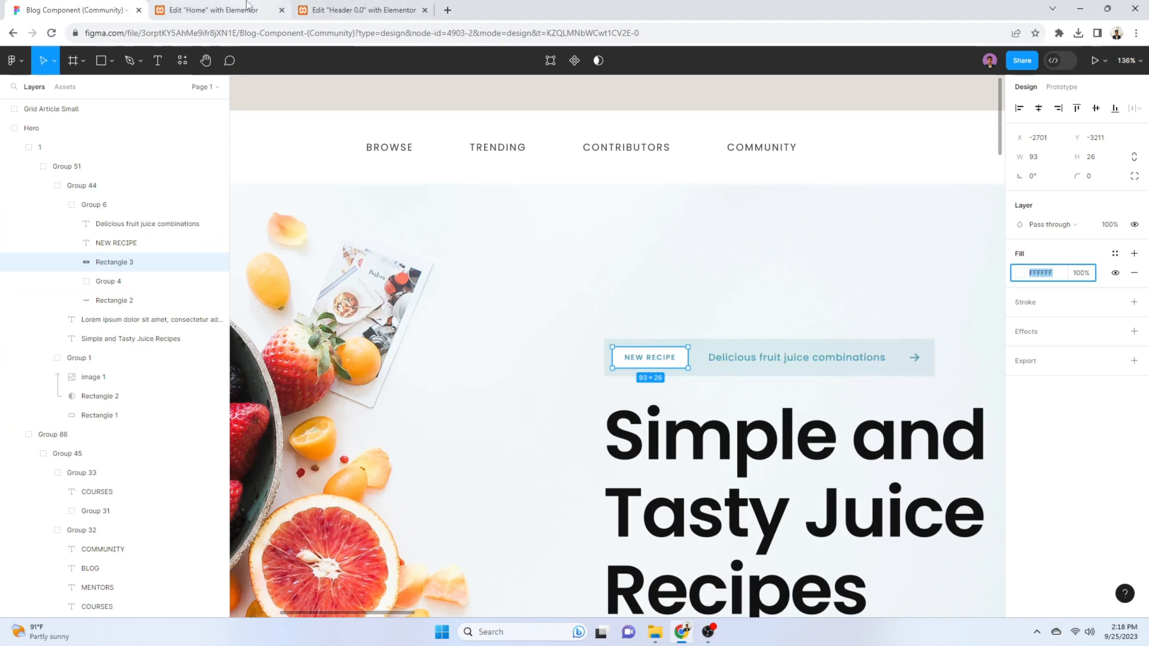
left_click(216, 10)
type("15")
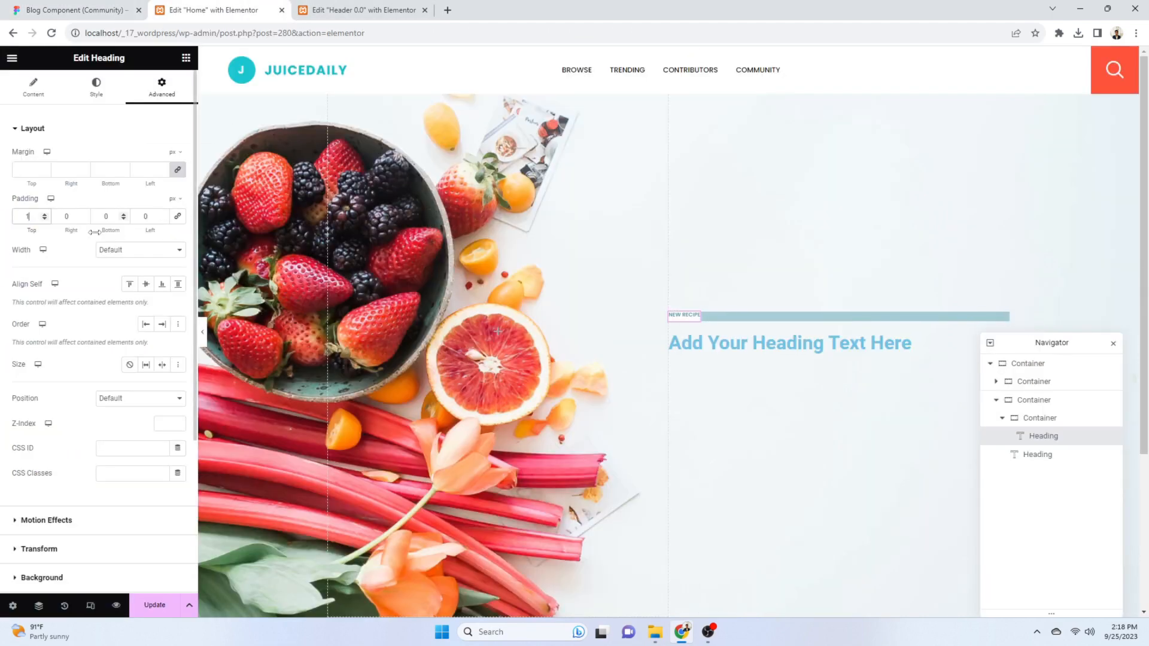
key("ctrl+a")
key("Tab")
type("15")
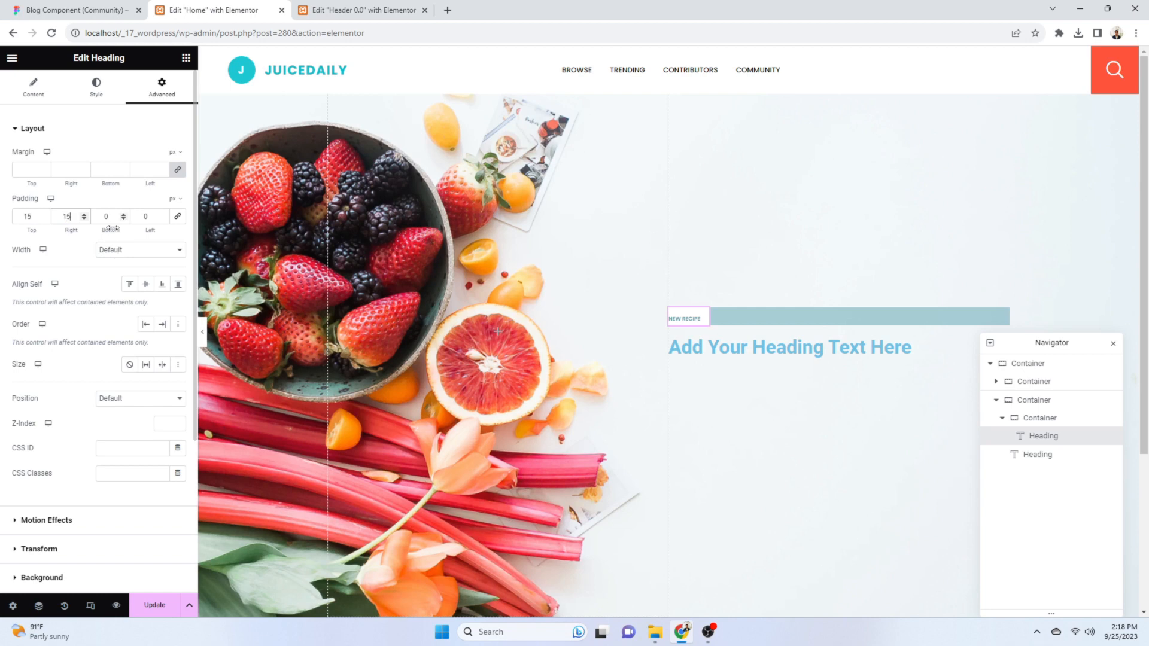
key("Tab")
type("15")
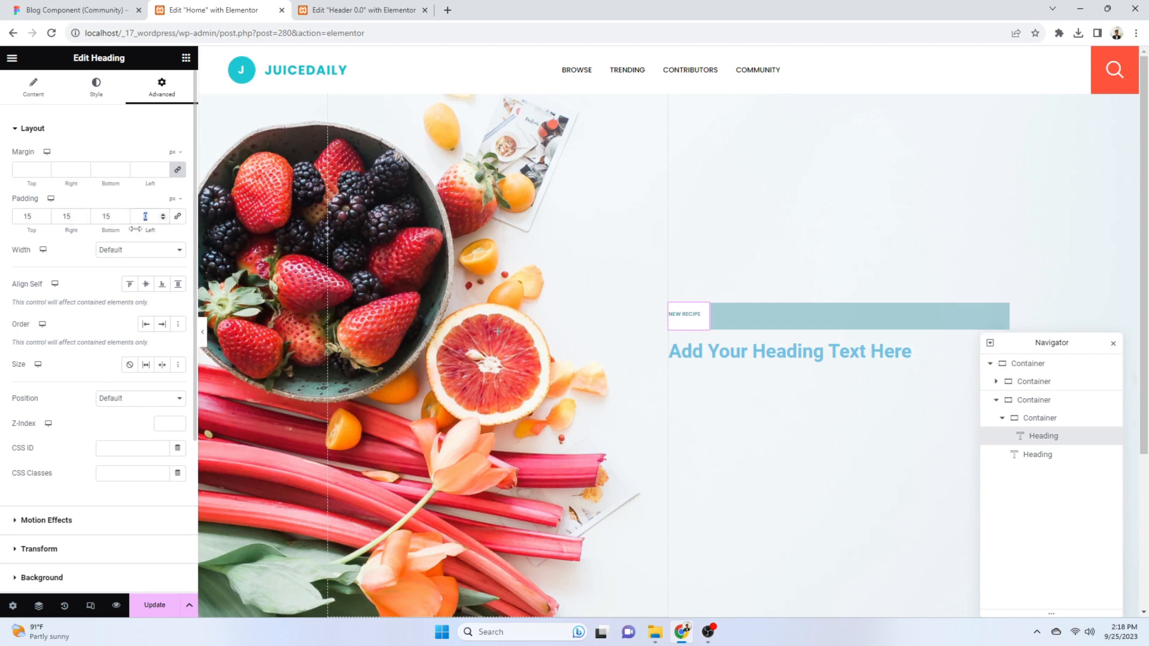
type("15")
type("10")
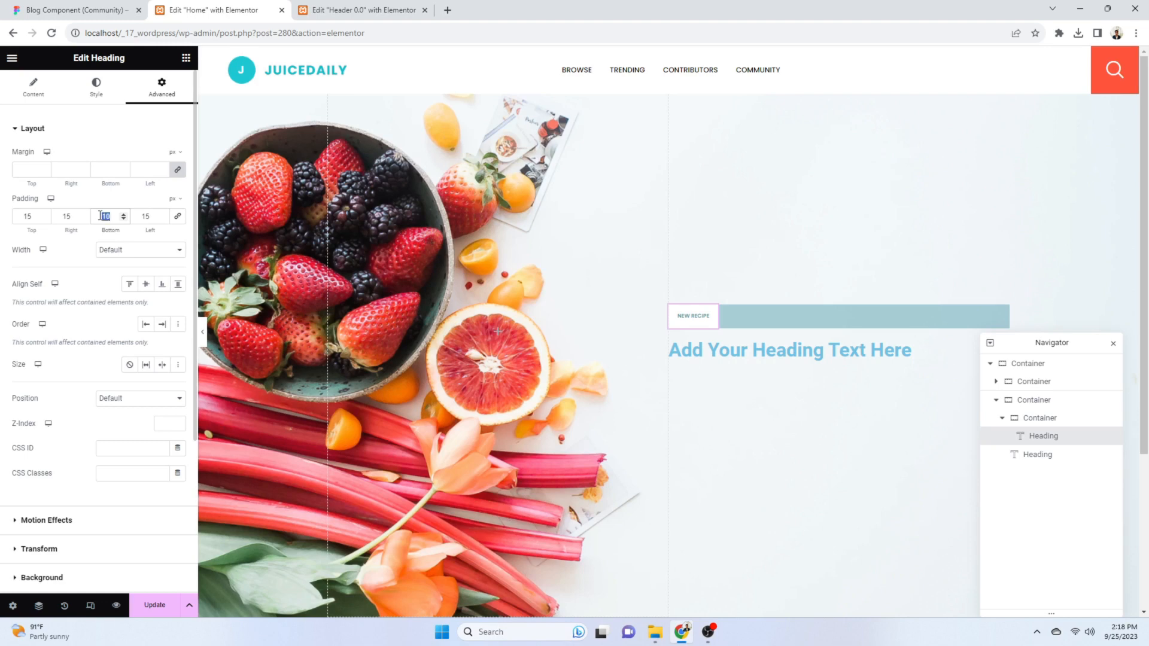
type("8")
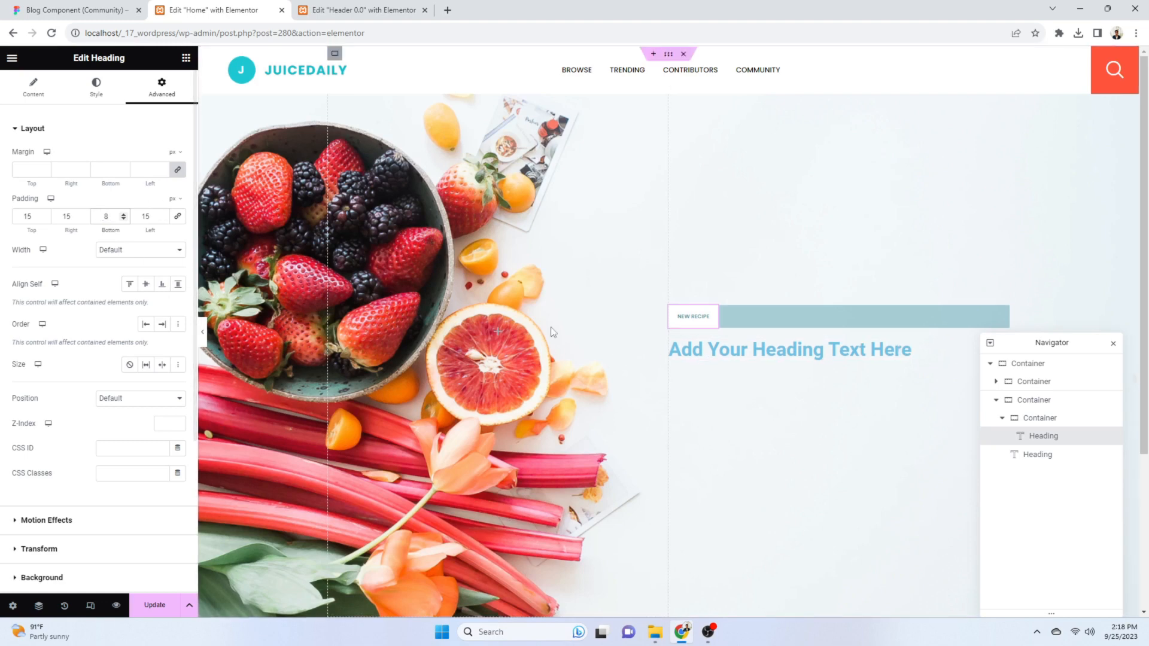
Set the padding of the coloured tag line container to 15 px on all four sides with linked values
left_click(1052, 419)
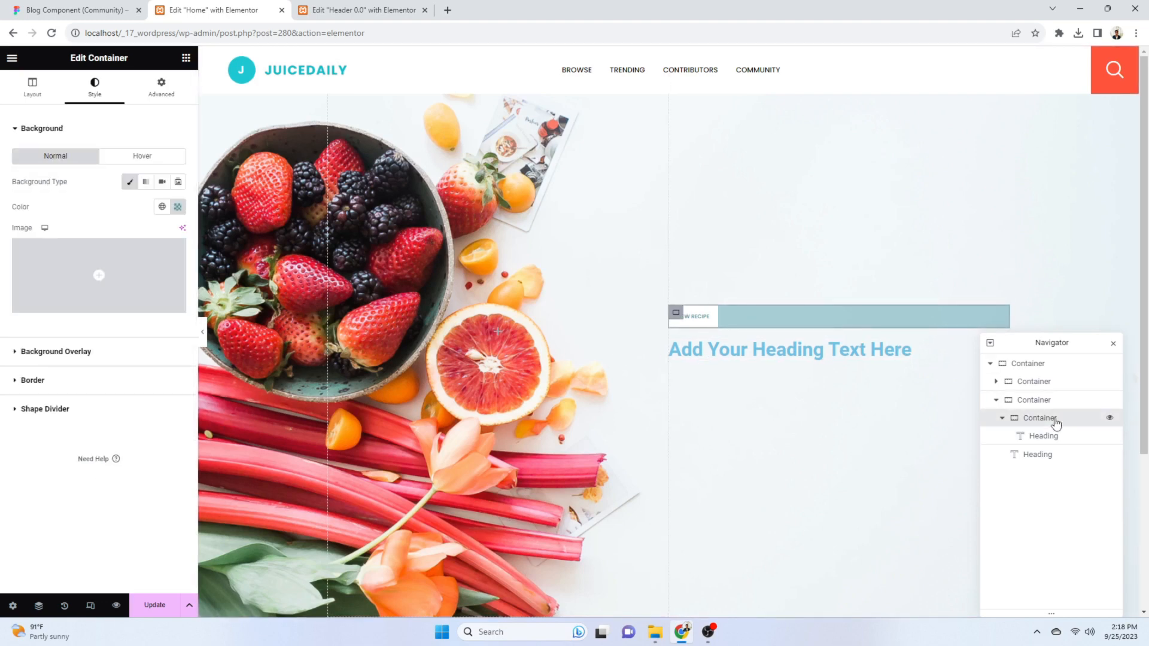
left_click(183, 91)
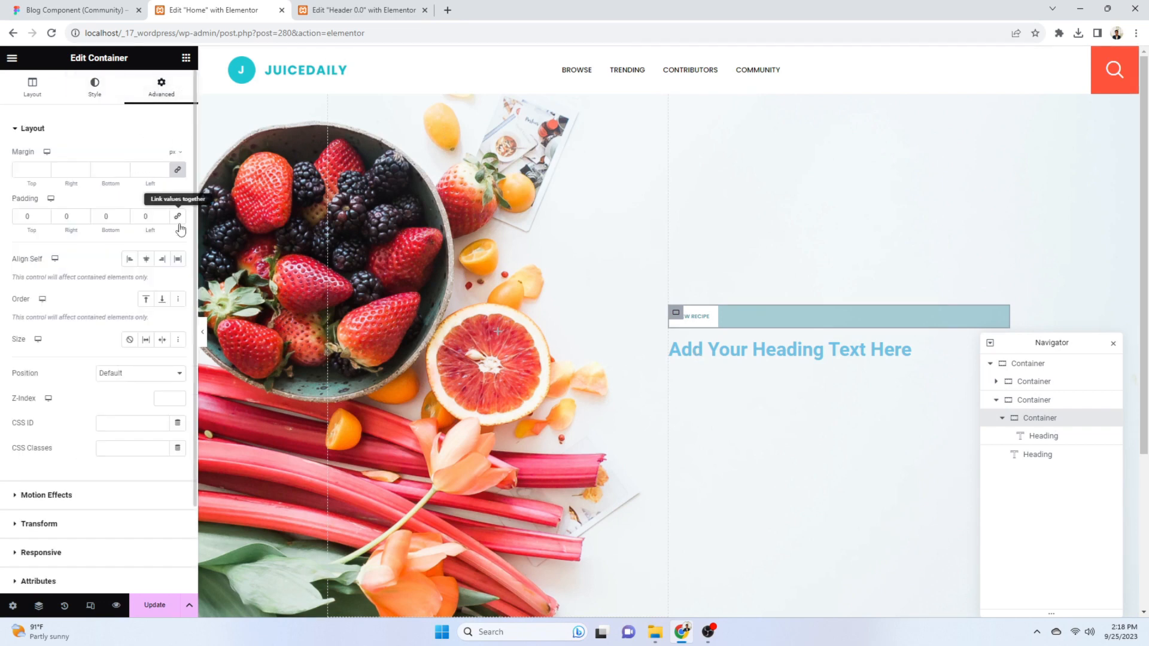
left_click(27, 216)
type("150")
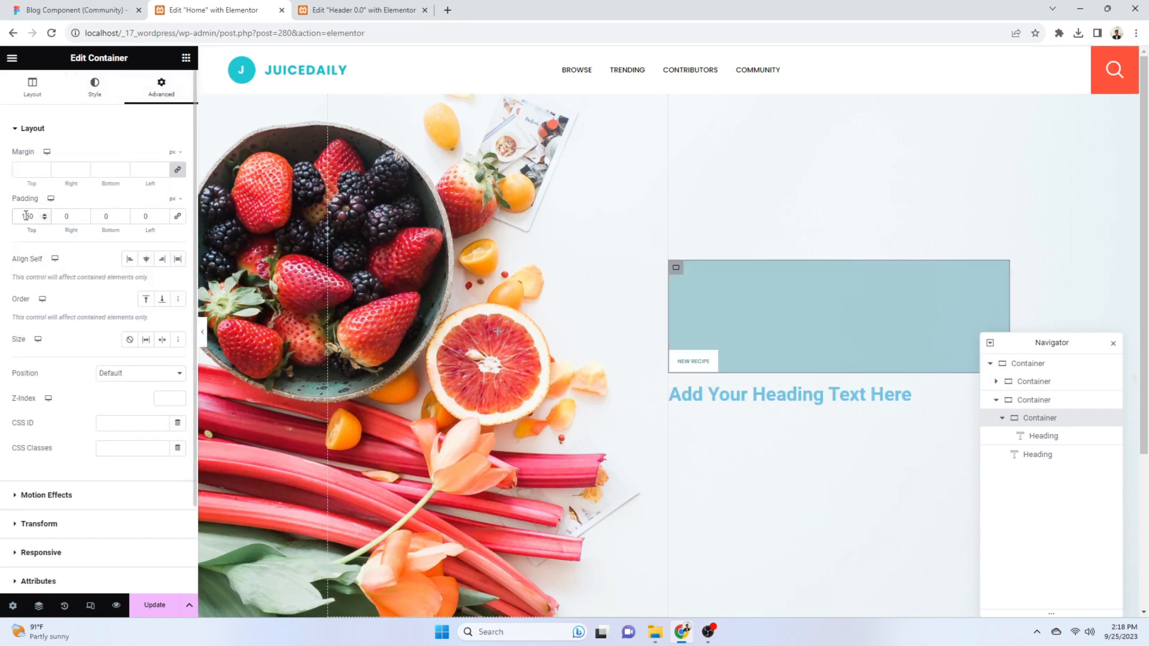
key("BackSpace")
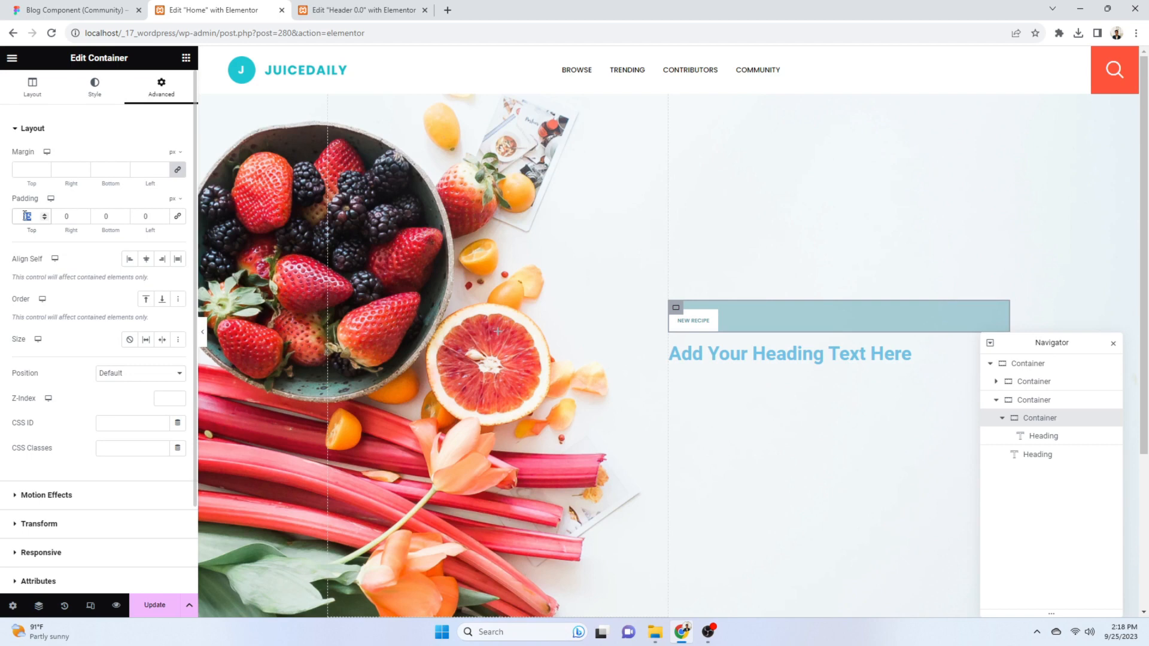
key("Tab")
left_click(177, 216)
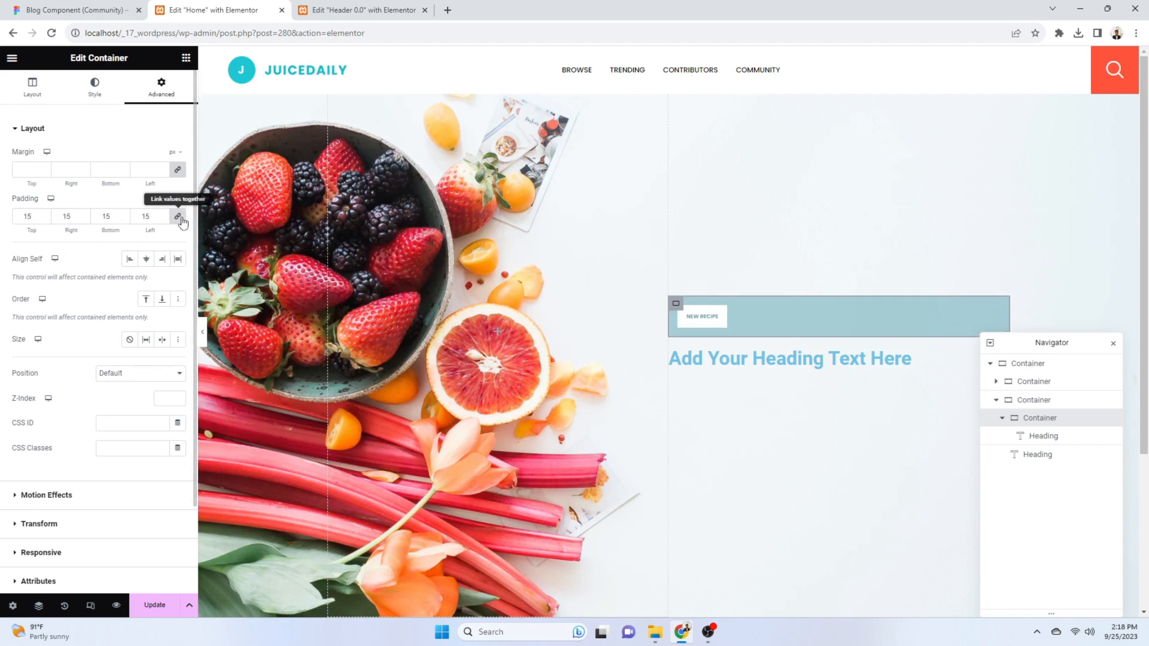
Set the coloured tag line container's padding to 10 px on all four sides, after checking the Figma tag line
left_click(136, 5)
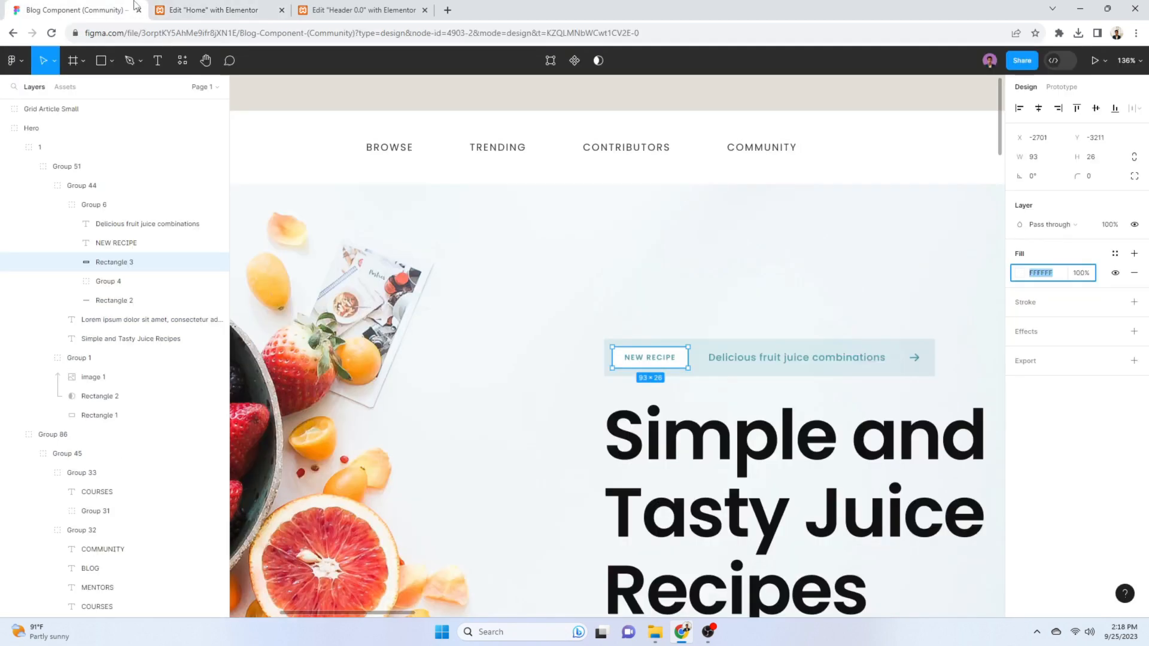
left_click(182, 6)
key("ctrl+a")
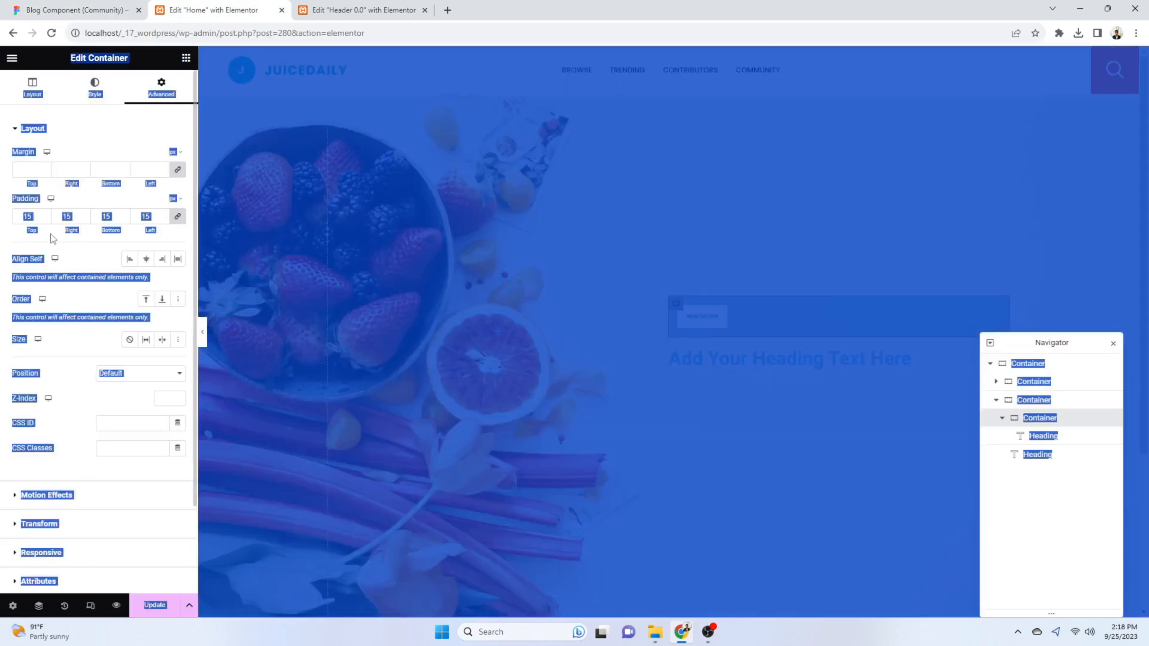
left_click(38, 221)
type("10")
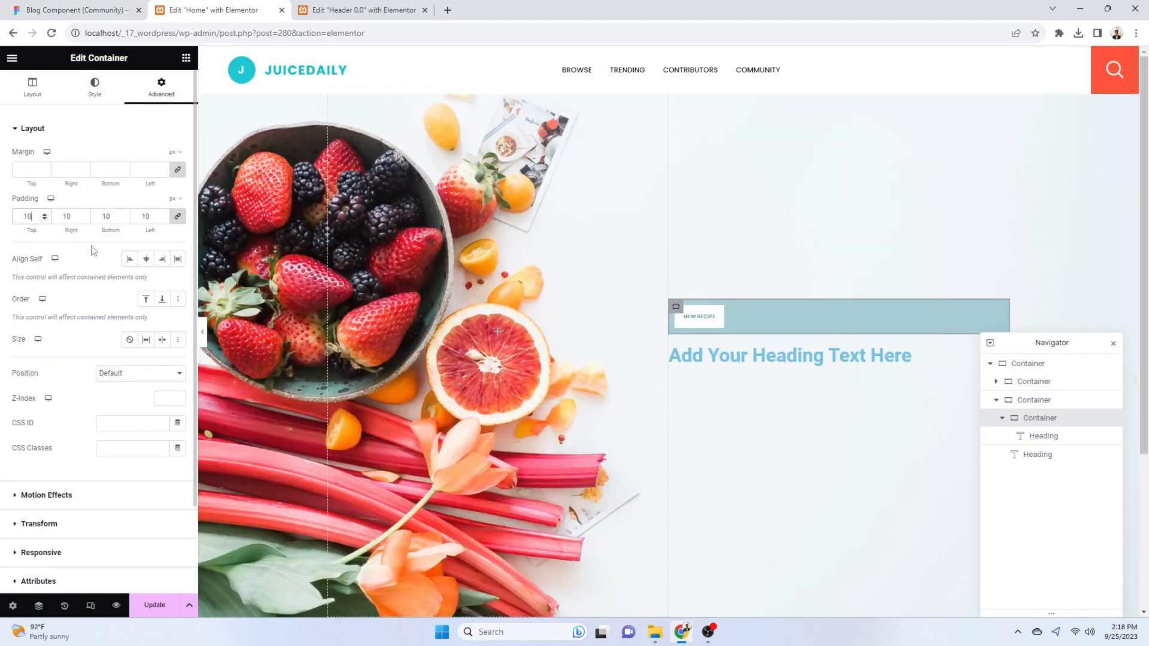
Compare the NEW RECIPE tag and its neighbouring text in Figma with the tag line built in Elementor
left_click(116, 11)
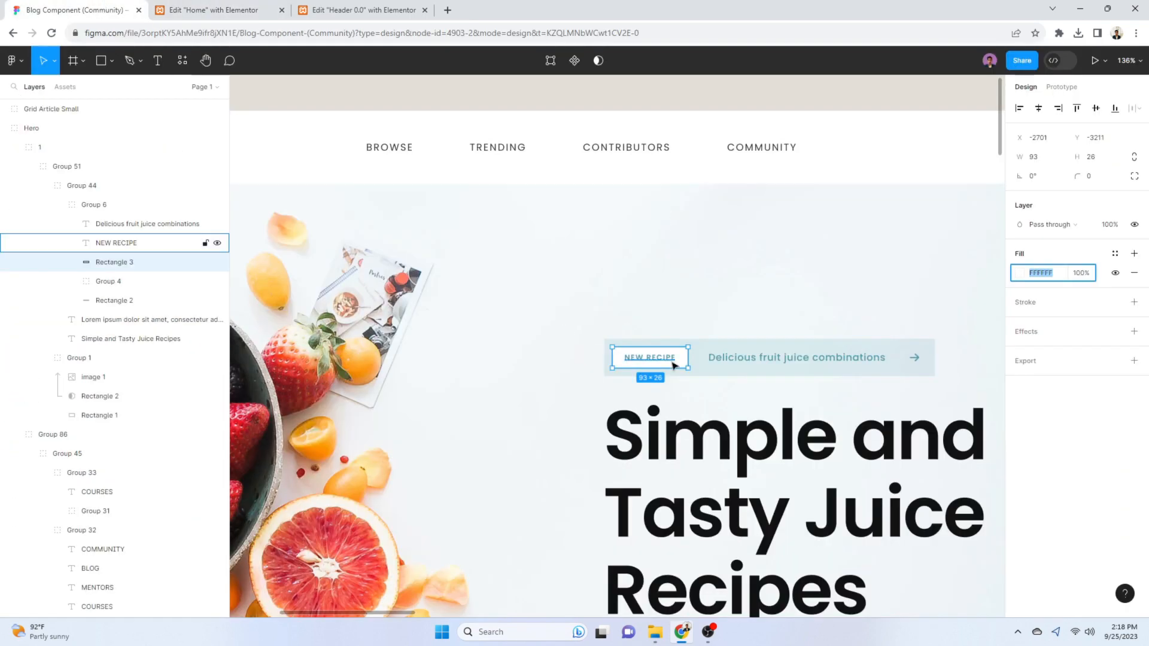
left_click(775, 359)
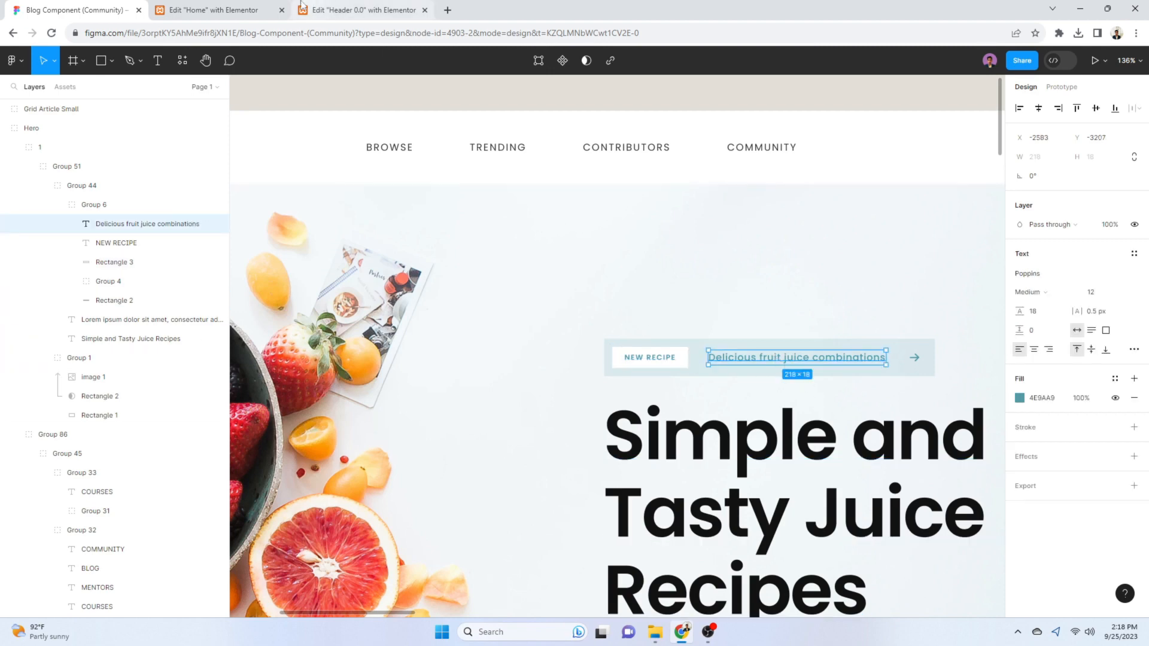
left_click(213, 10)
left_click(699, 322)
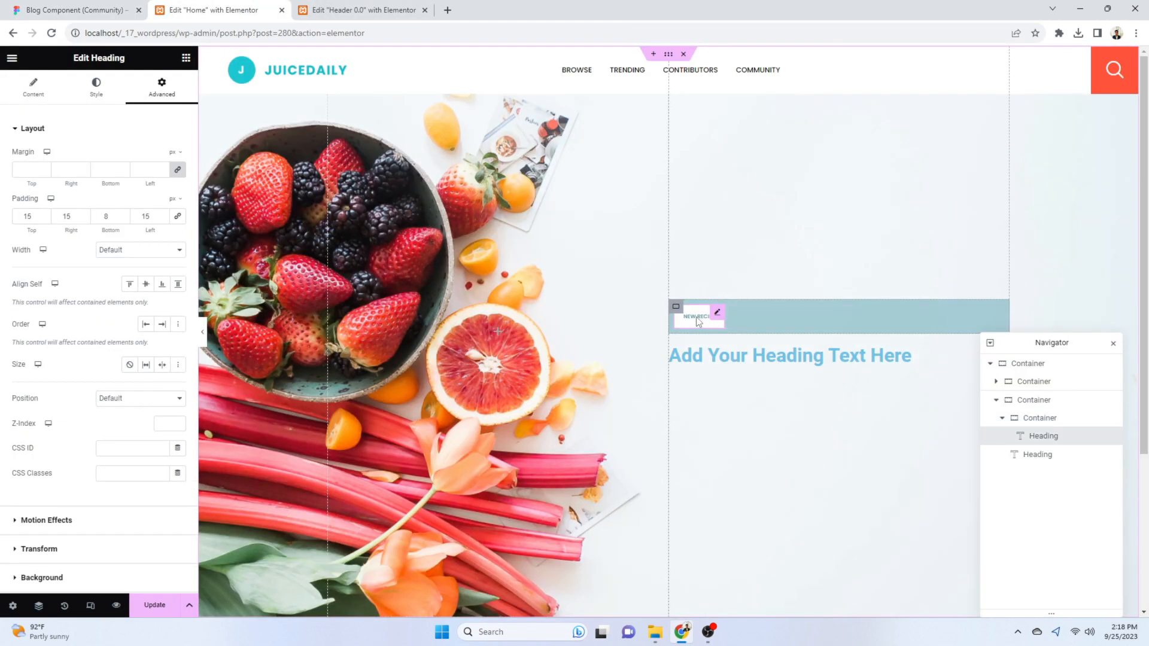
left_click(78, 10)
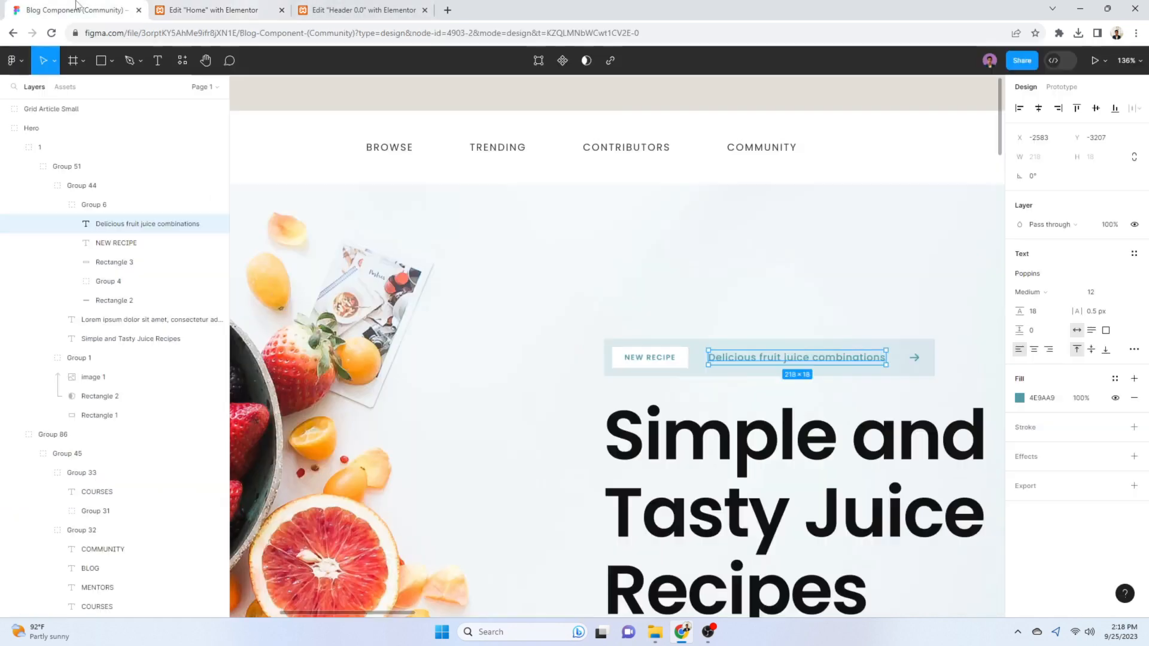
left_click(664, 361)
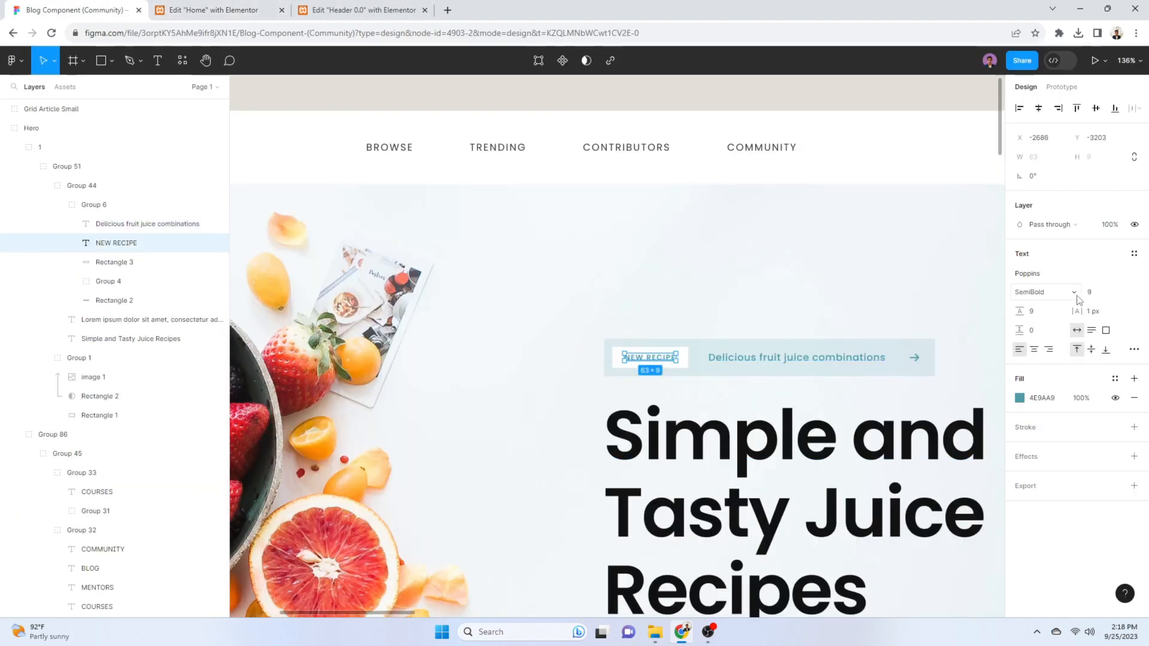
left_click(209, 10)
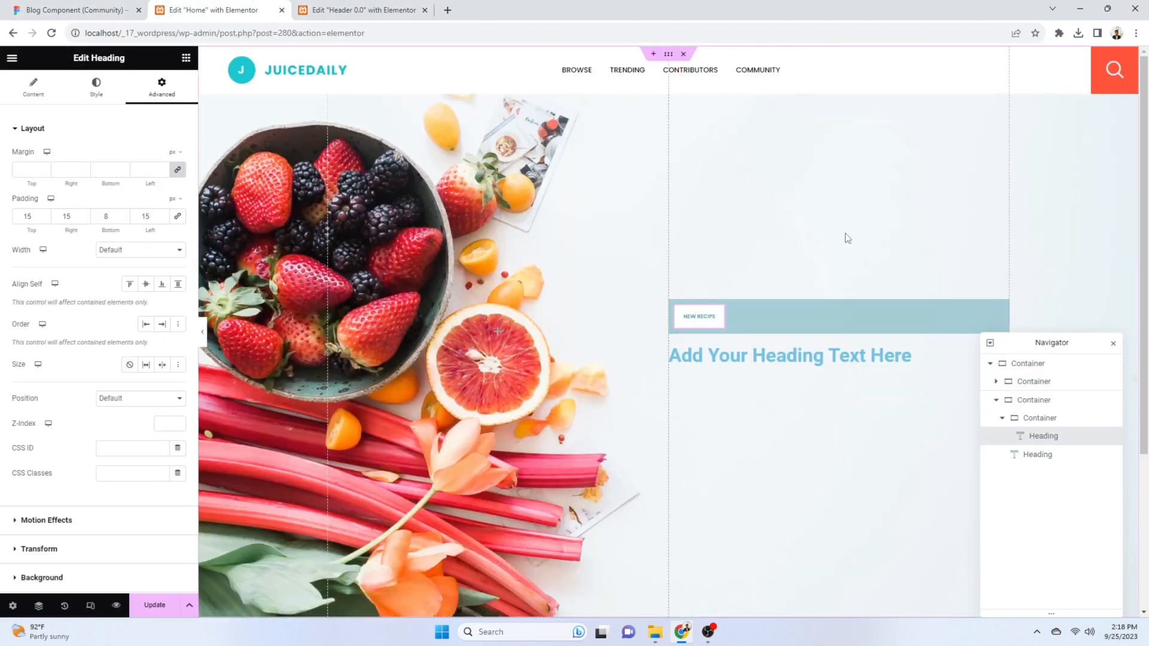
key("ctrl+minus")
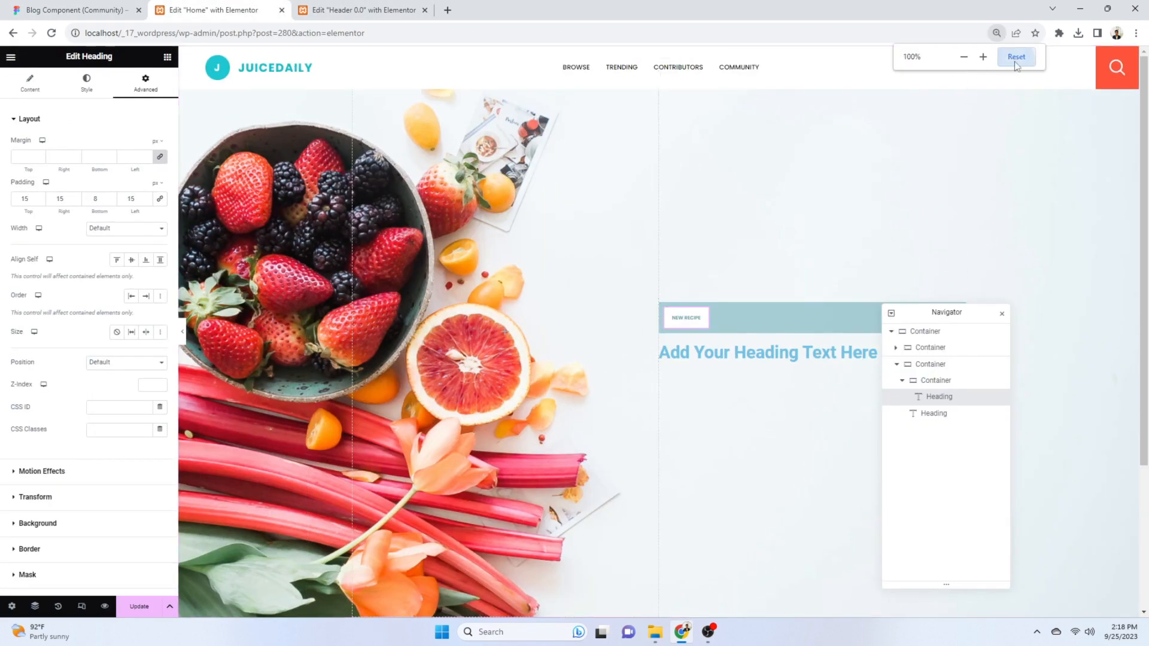
left_click(1016, 57)
Copy the text "Delicious fruit juice combinations" from the tag line in the Figma design
left_click(90, 10)
left_click(836, 358)
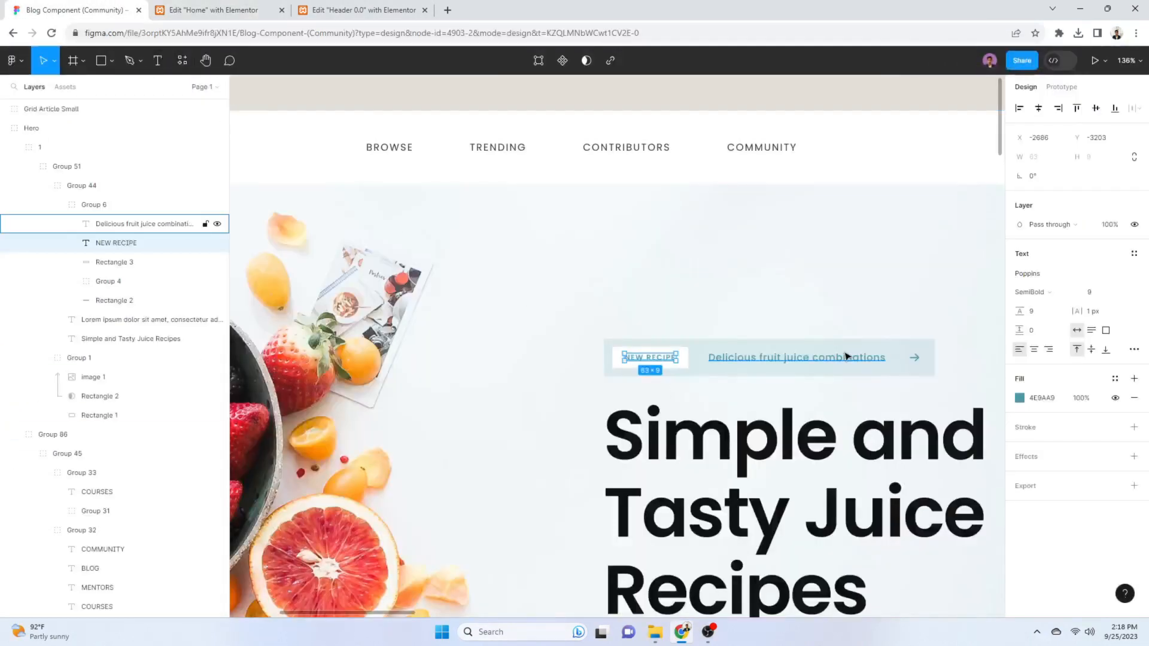
double_click(836, 359)
key("ctrl+c")
Add a button after the NEW RECIPE heading in Elementor's tag line container, with the copied text "Delicious fruit juice combinations"
left_click(281, 13)
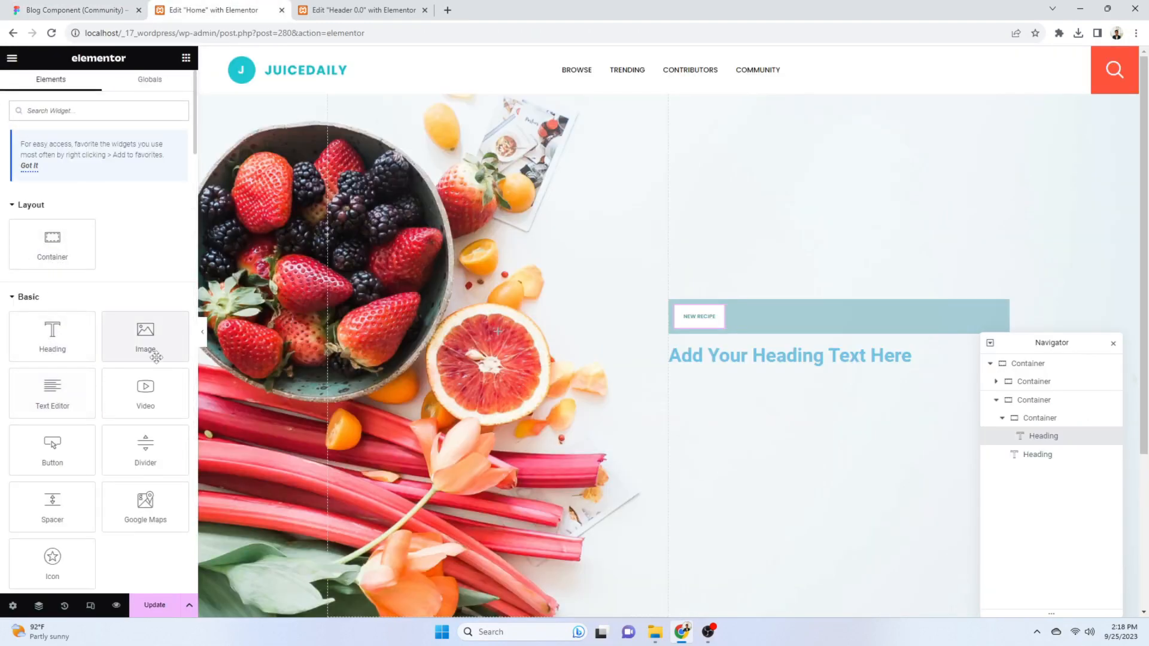
left_click_drag(77, 450, 727, 317)
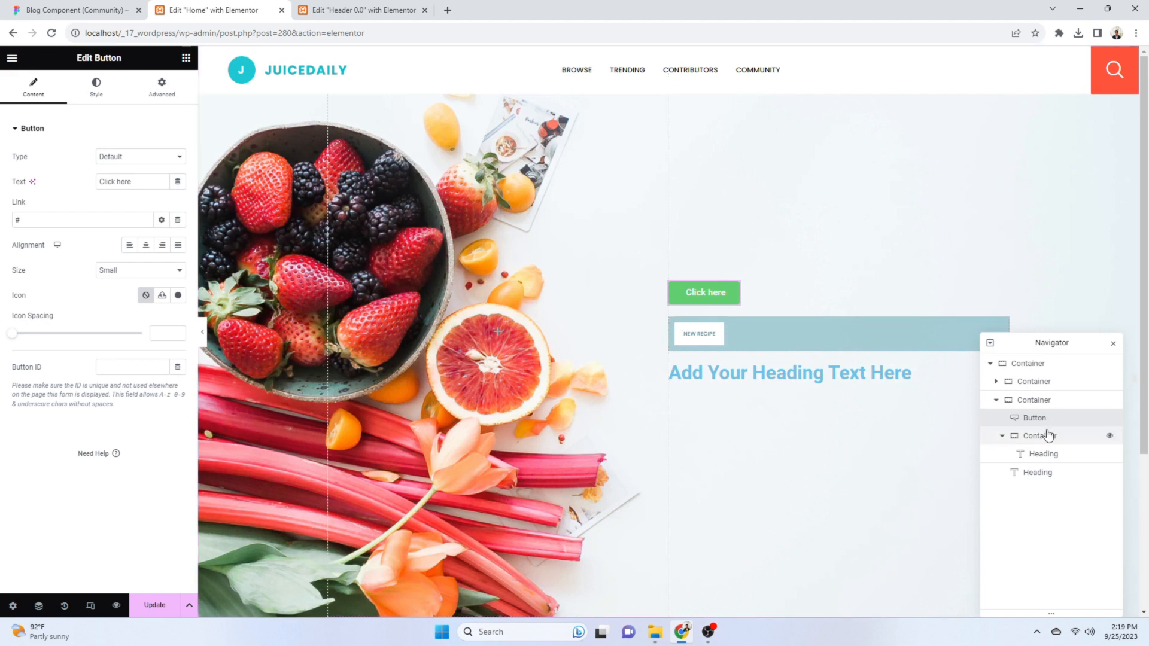
mouse_move(1049, 418)
left_mouse_down()
mouse_move(1056, 450)
mouse_move(1047, 436)
left_mouse_up()
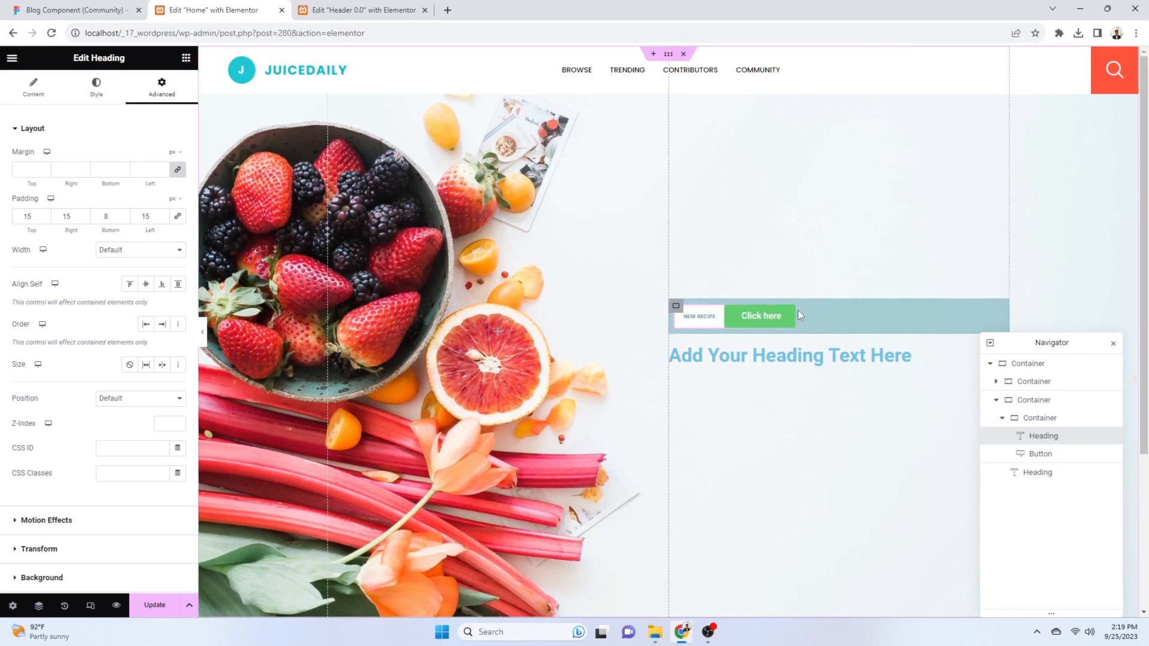
left_click(791, 314)
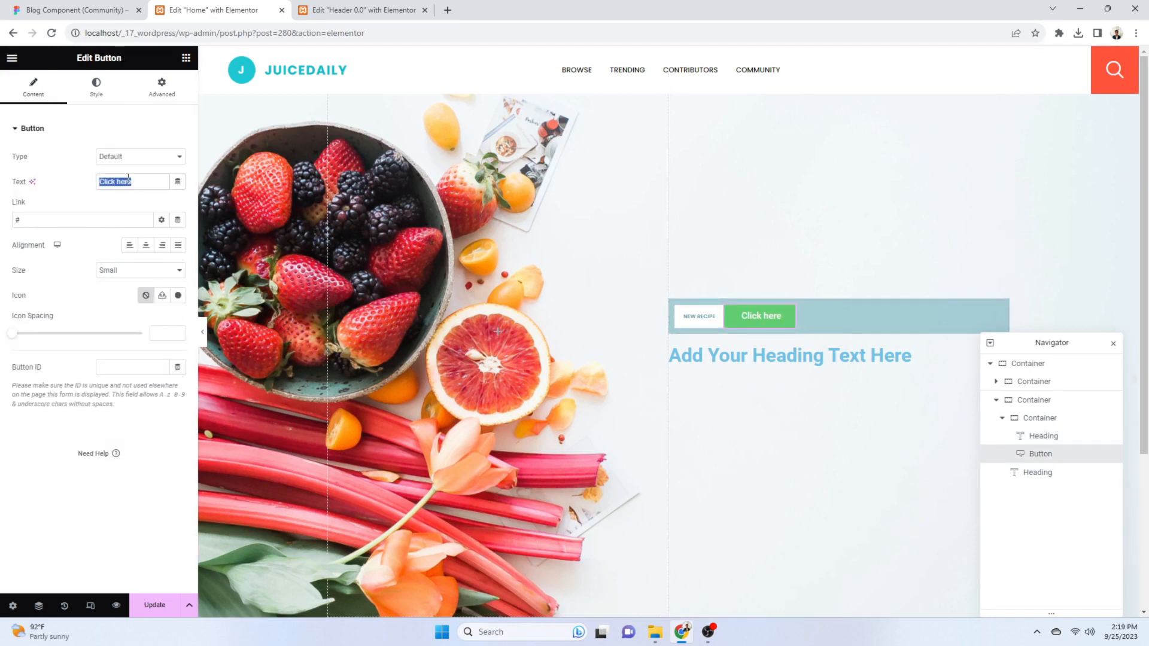
key("ctrl+v")
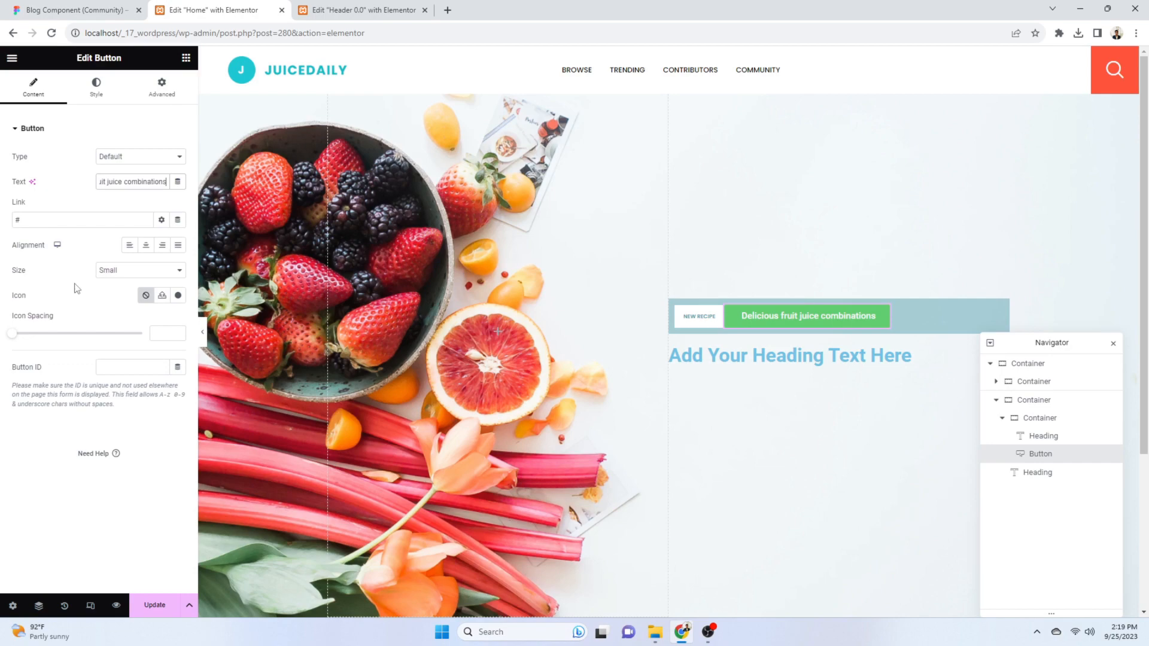
Search the icon library for "right" and insert the plain solid right arrow into the button, checking the arrow in Figma
left_click(178, 295)
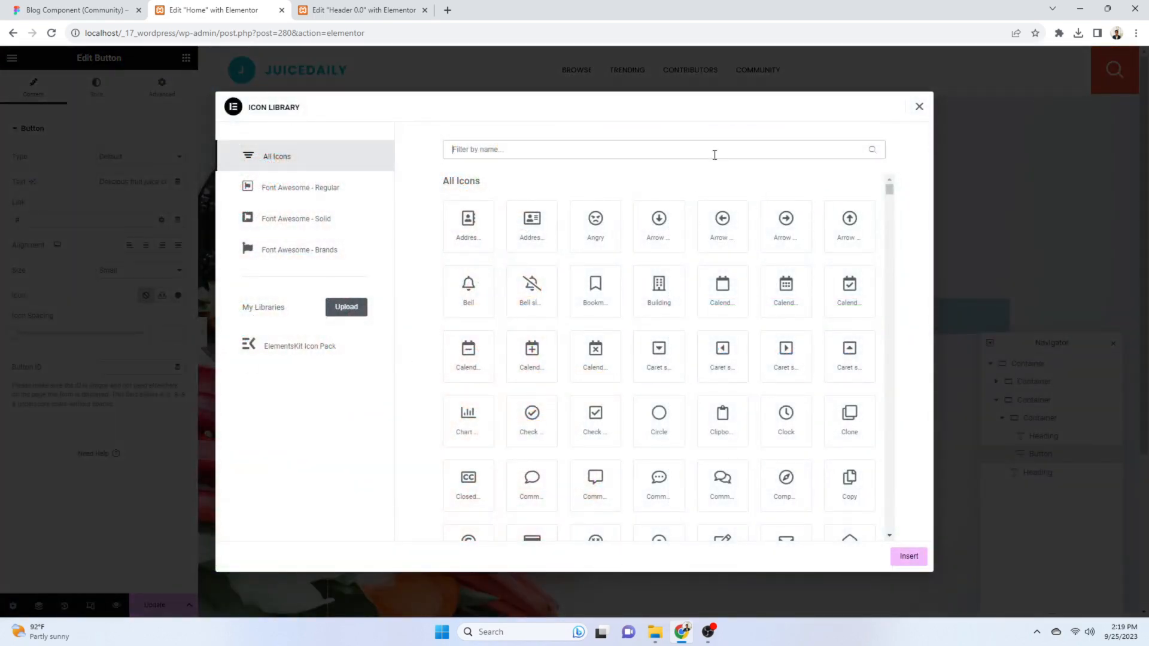
type("right")
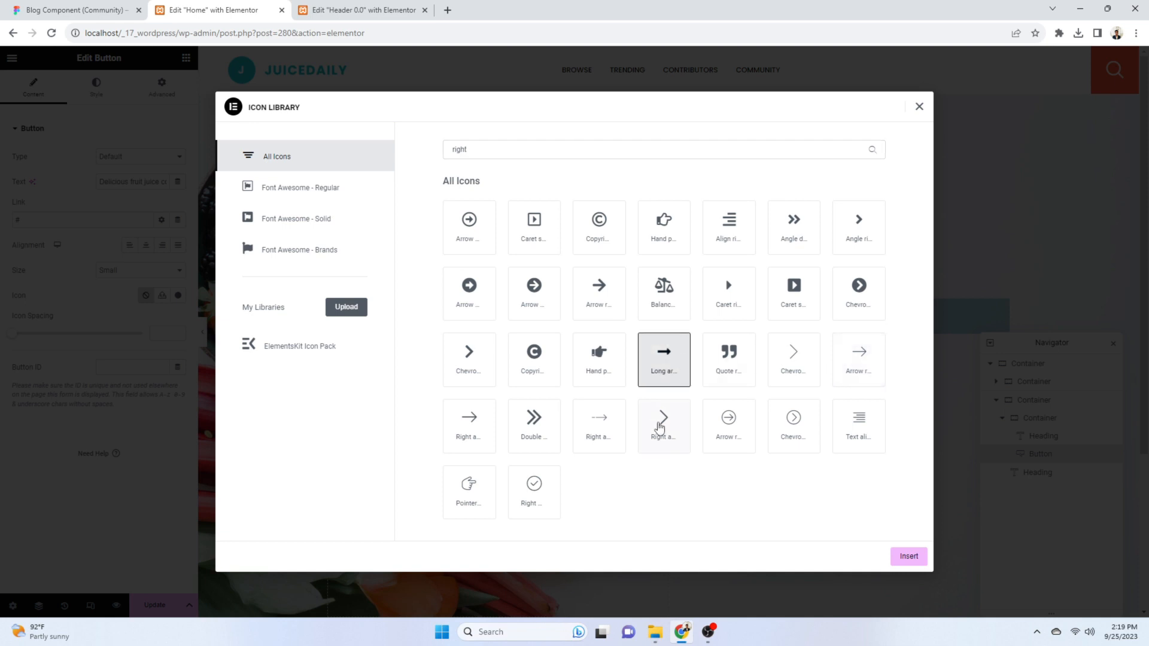
left_click(120, 11)
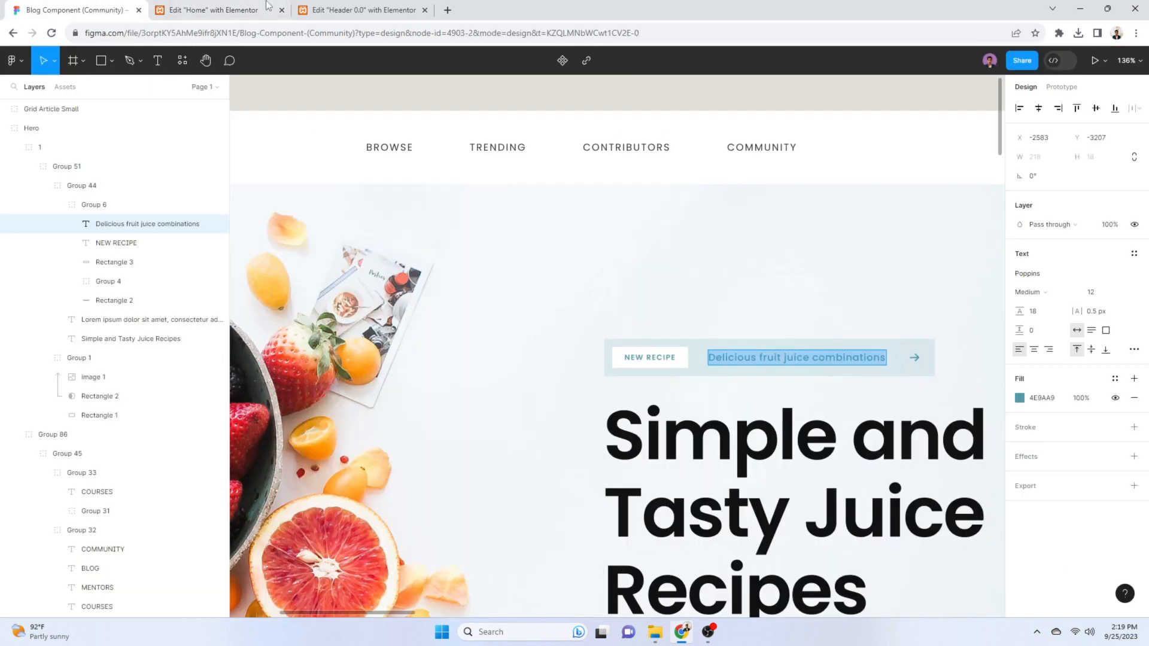
key("ctrl+Tab")
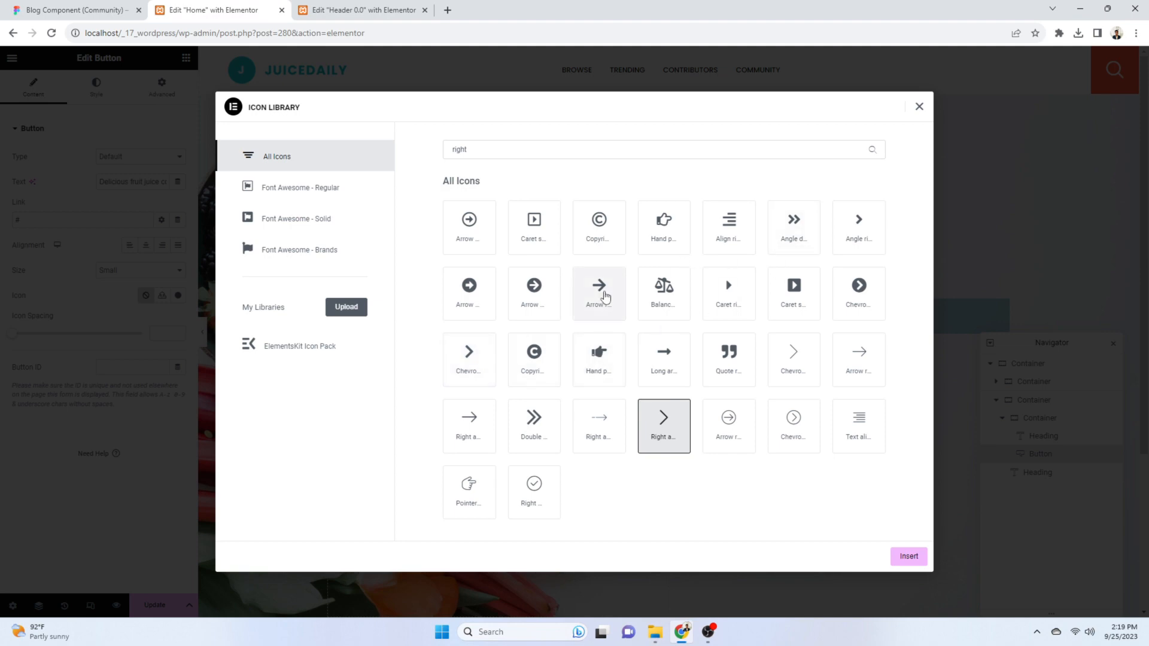
left_click(607, 296)
left_click(908, 557)
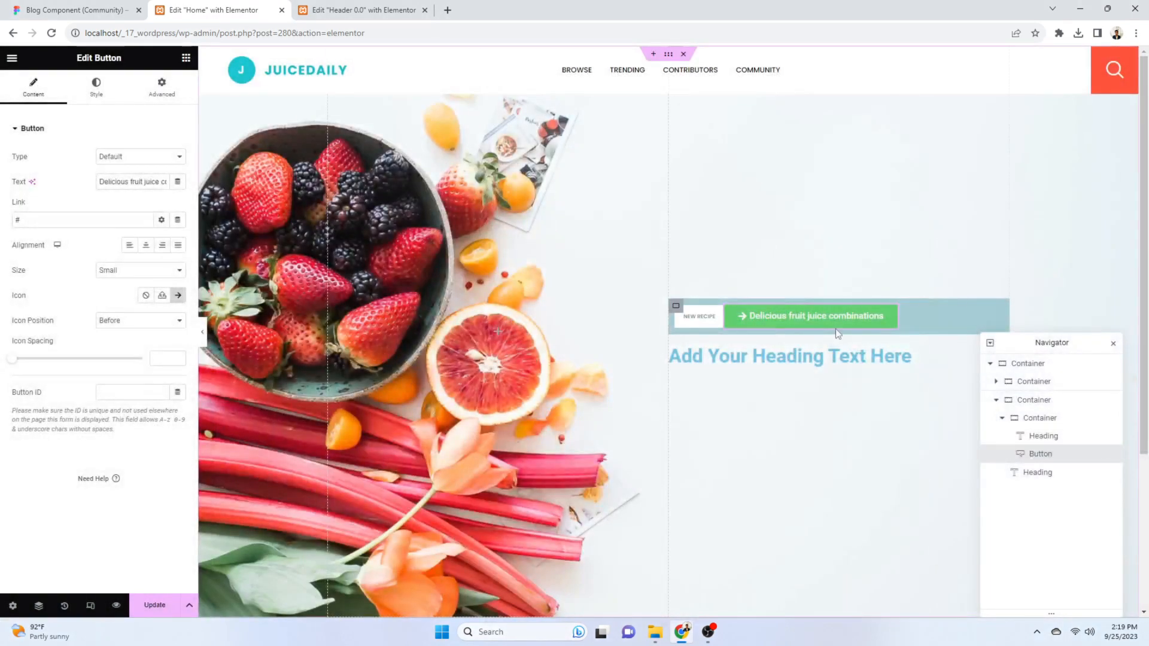
Place the arrow icon after the button text and set the icon spacing to 49, using the Figma layout as reference
left_click(139, 320)
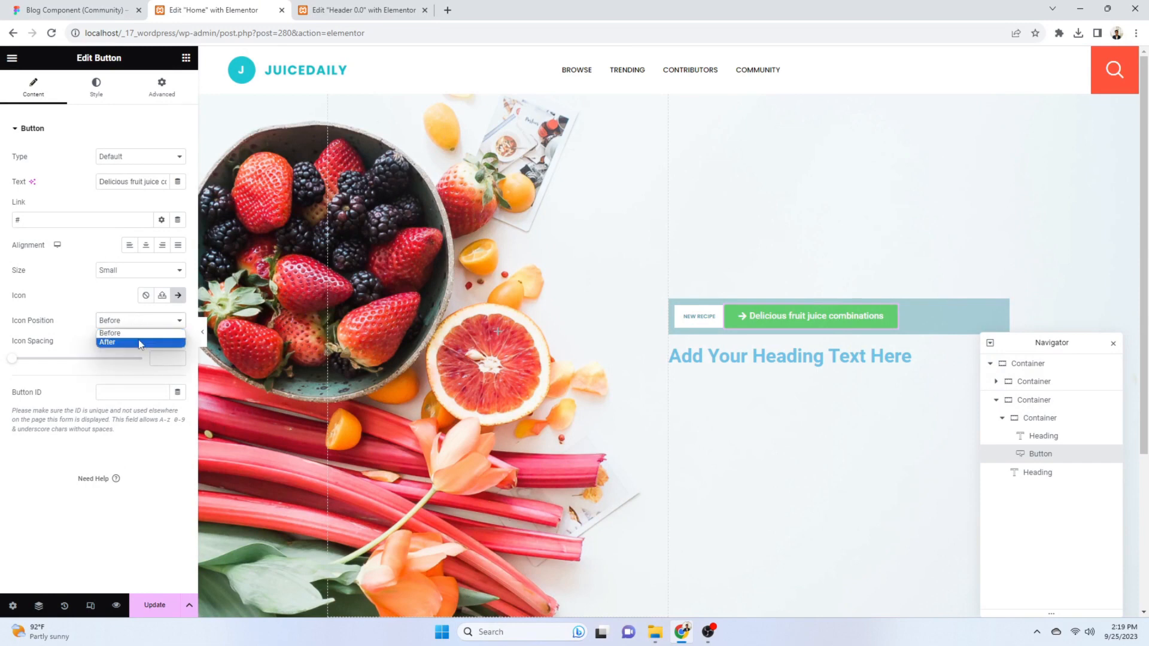
left_click(114, 344)
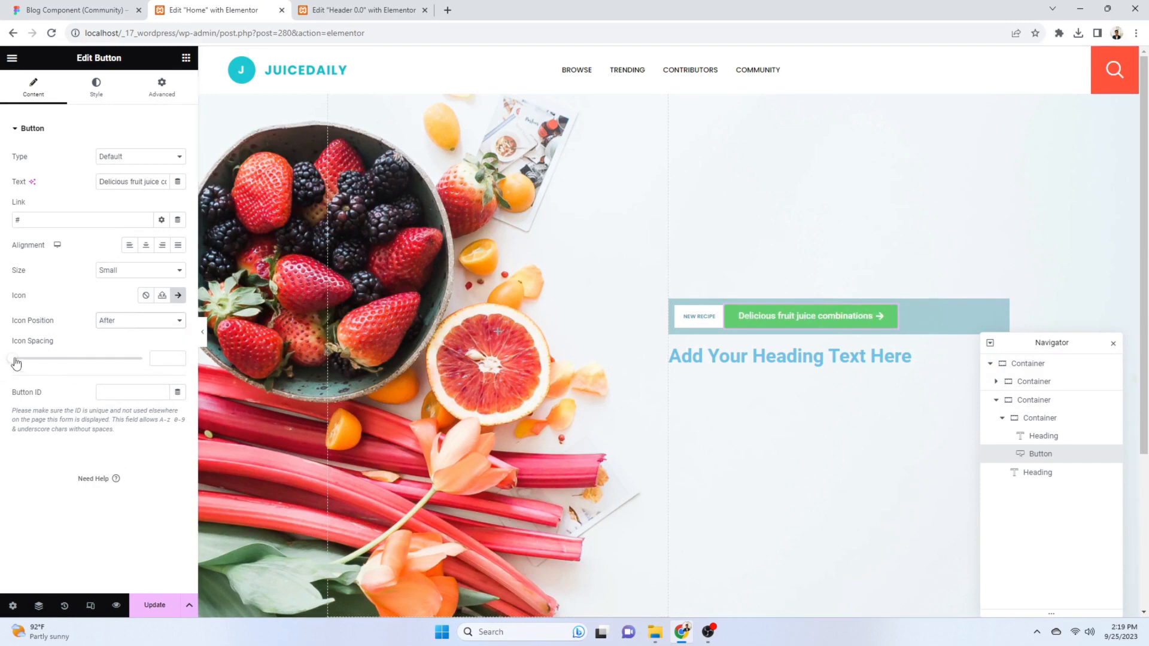
left_click_drag(29, 365, 78, 372)
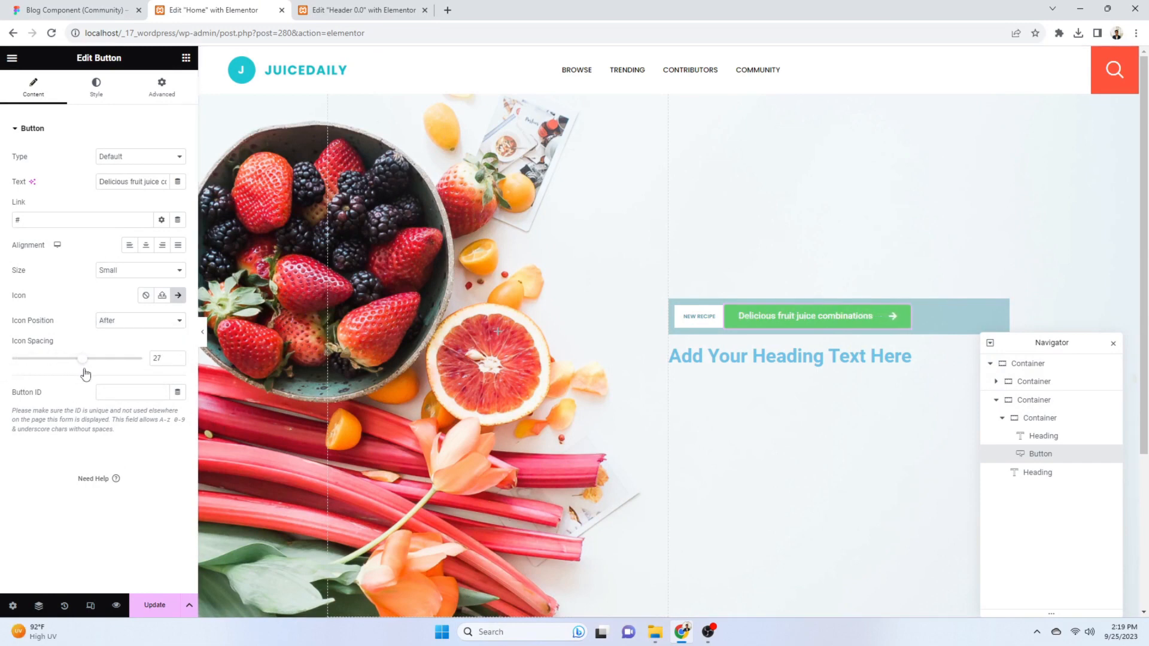
left_click(49, 11)
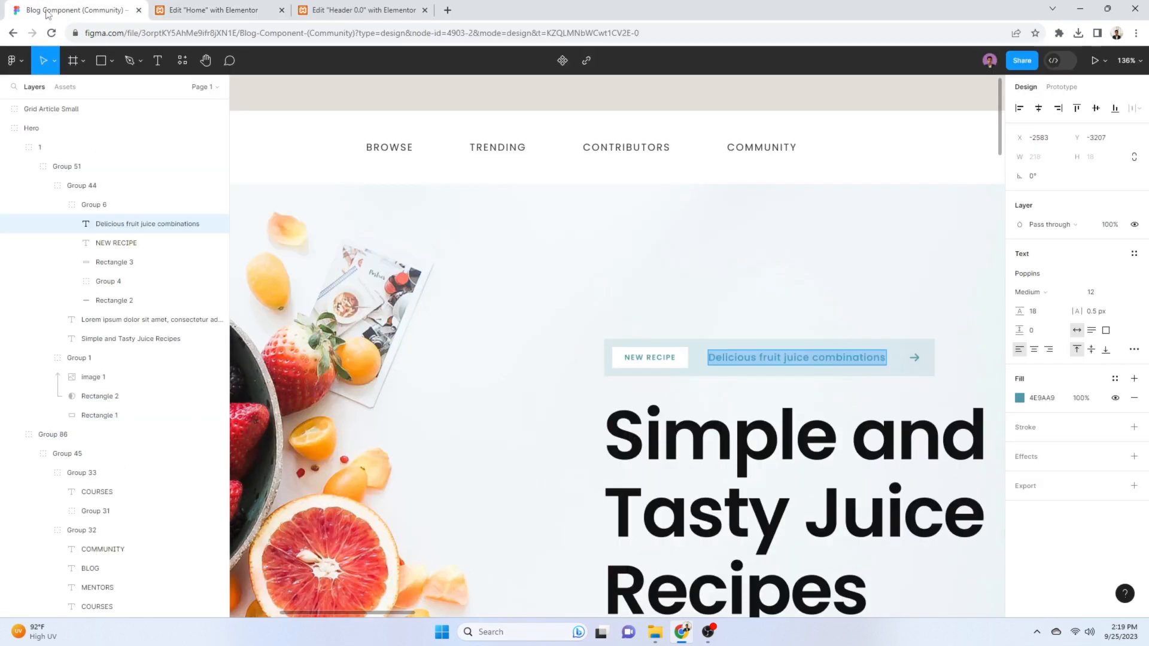
left_click(192, 10)
left_click_drag(88, 364, 139, 366)
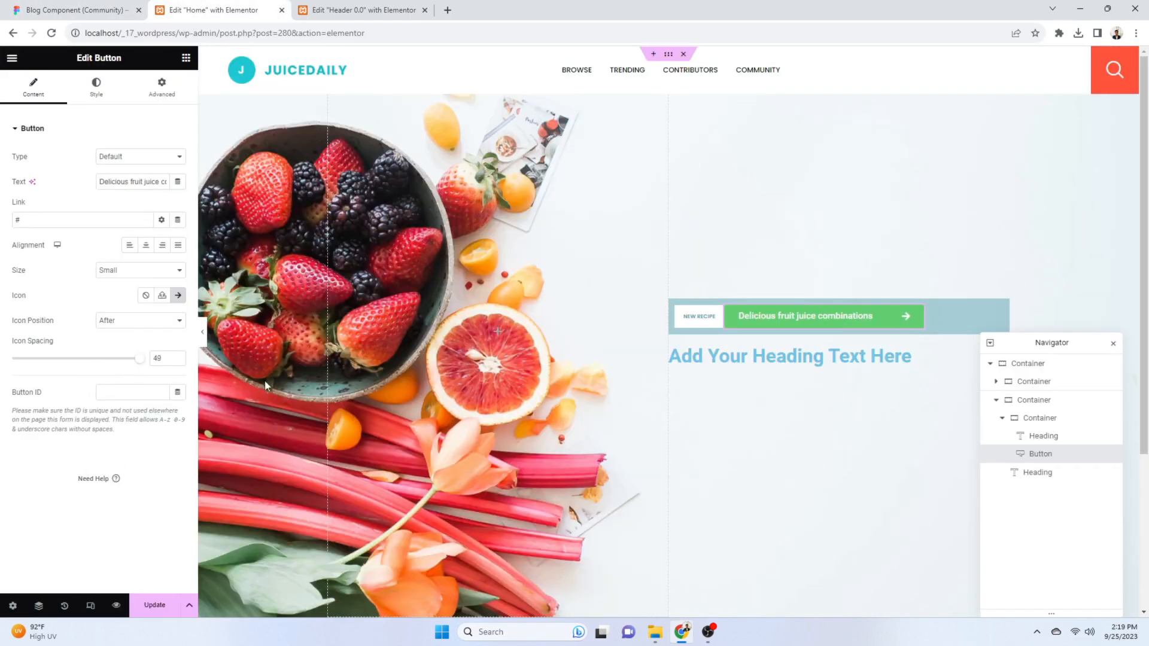
Copy the tag line text's fill colour 4E9AA9 from Figma and make the Elementor button's background fully transparent
left_click(108, 6)
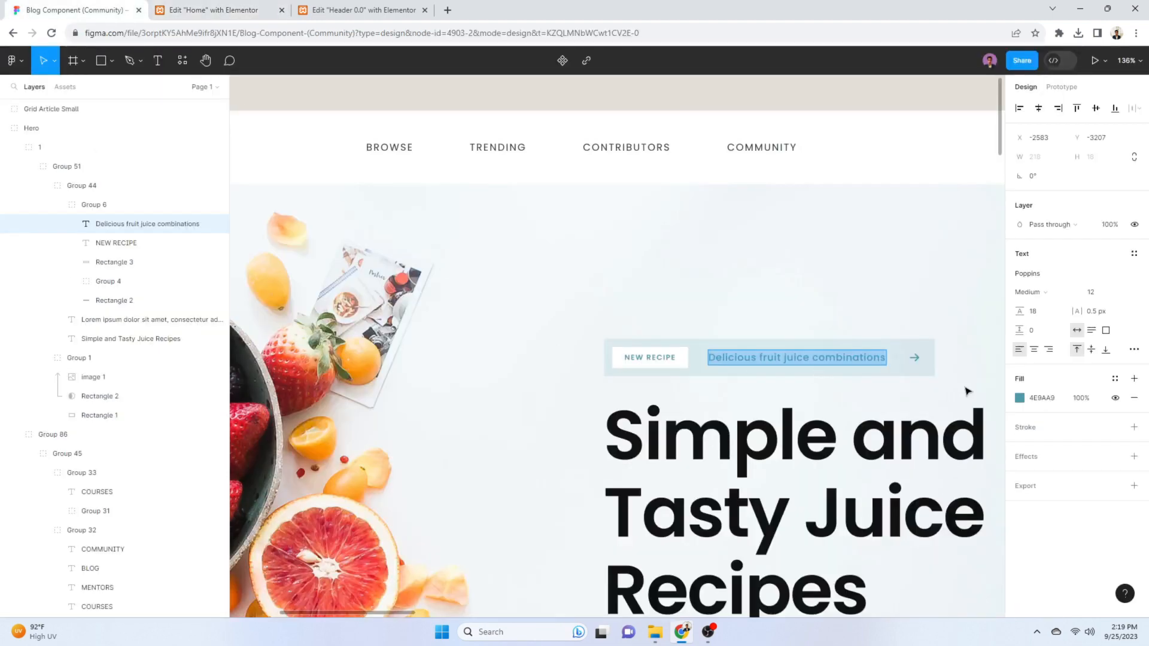
left_click(1052, 395)
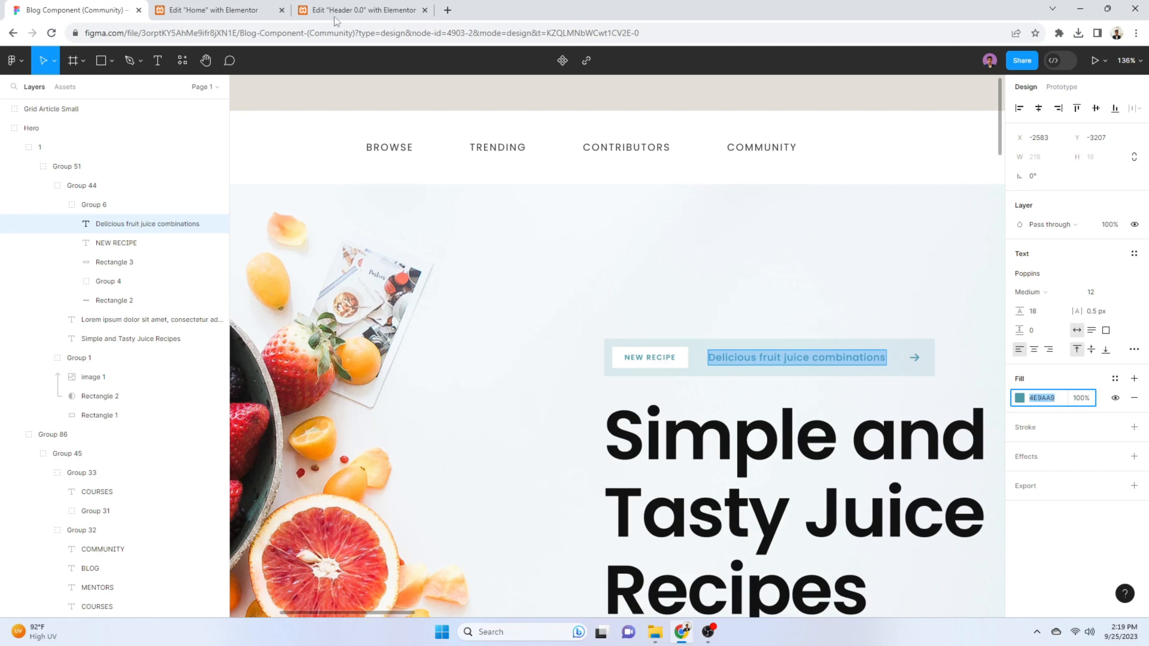
left_click(251, 10)
left_click(96, 87)
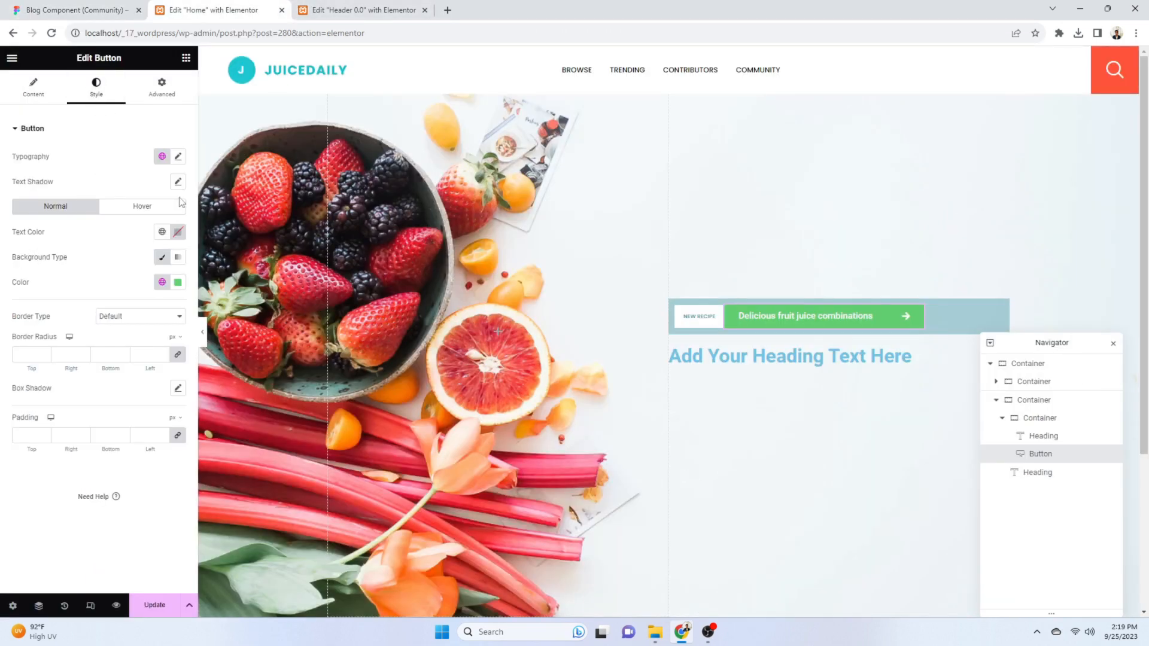
left_click(176, 280)
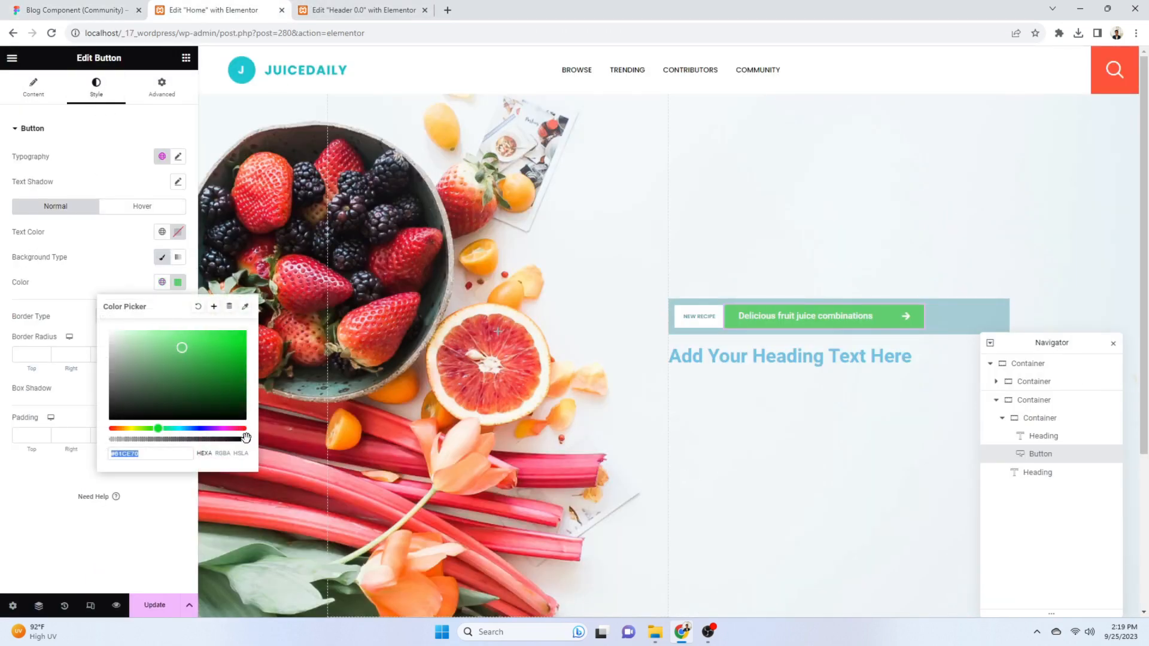
left_click_drag(246, 438, 87, 440)
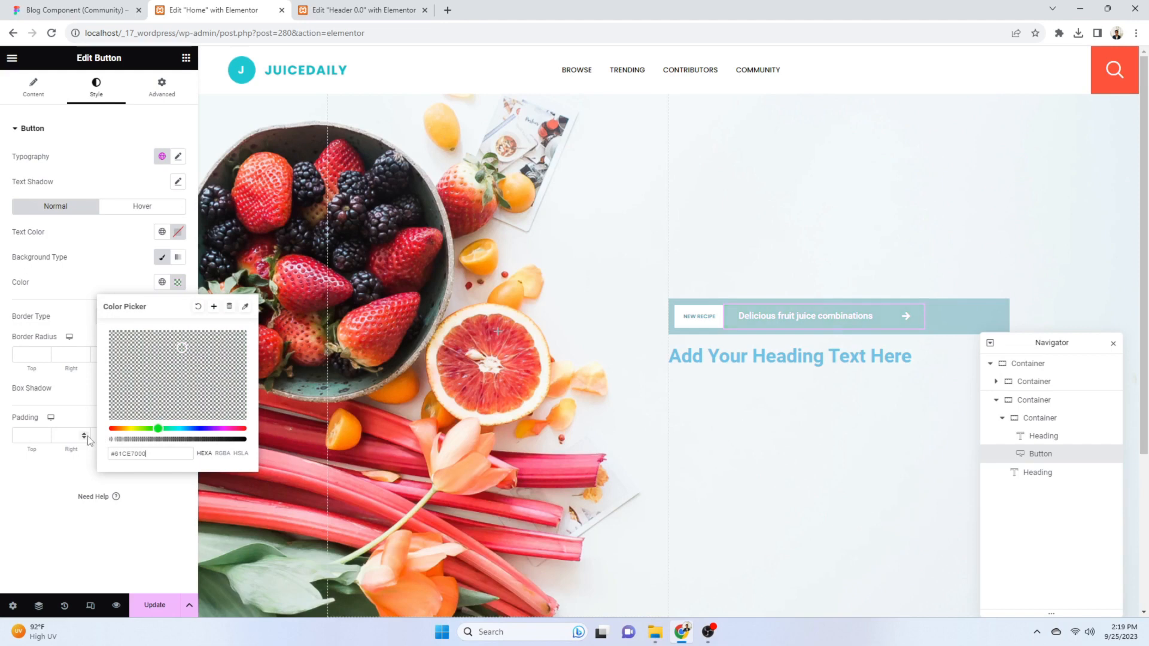
Set the button's text colour to #4E9AA9
left_click(179, 234)
type("#4E9AA9")
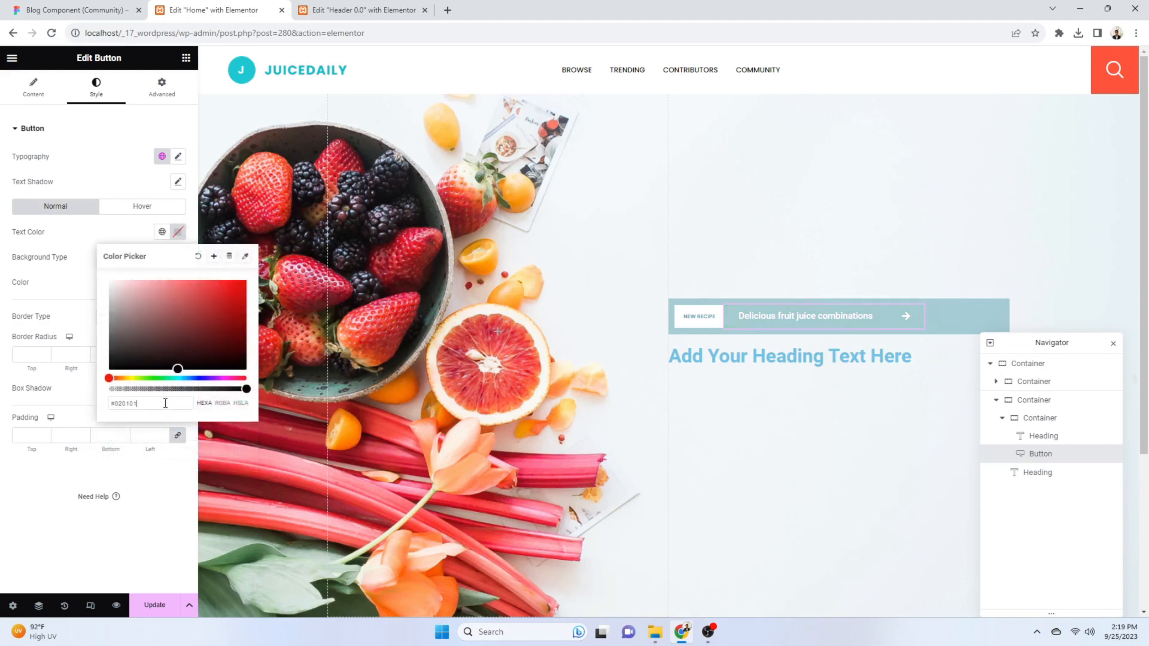
left_click(86, 253)
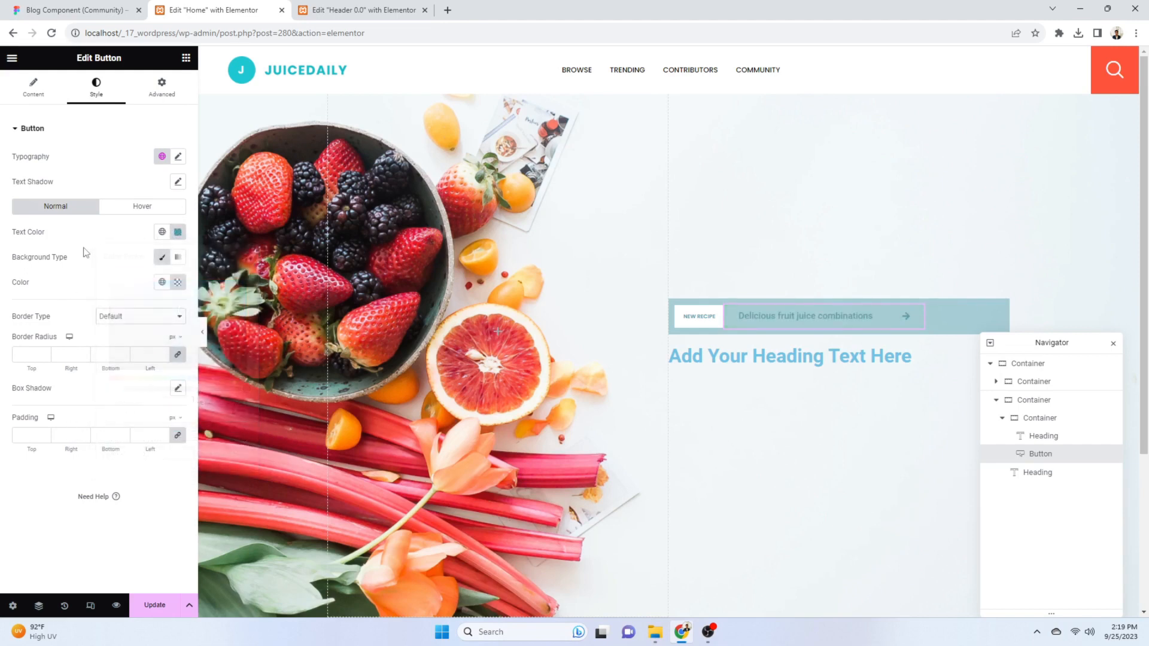
Set the tag line button's typography to the Poppins font at 12 px
left_click(177, 156)
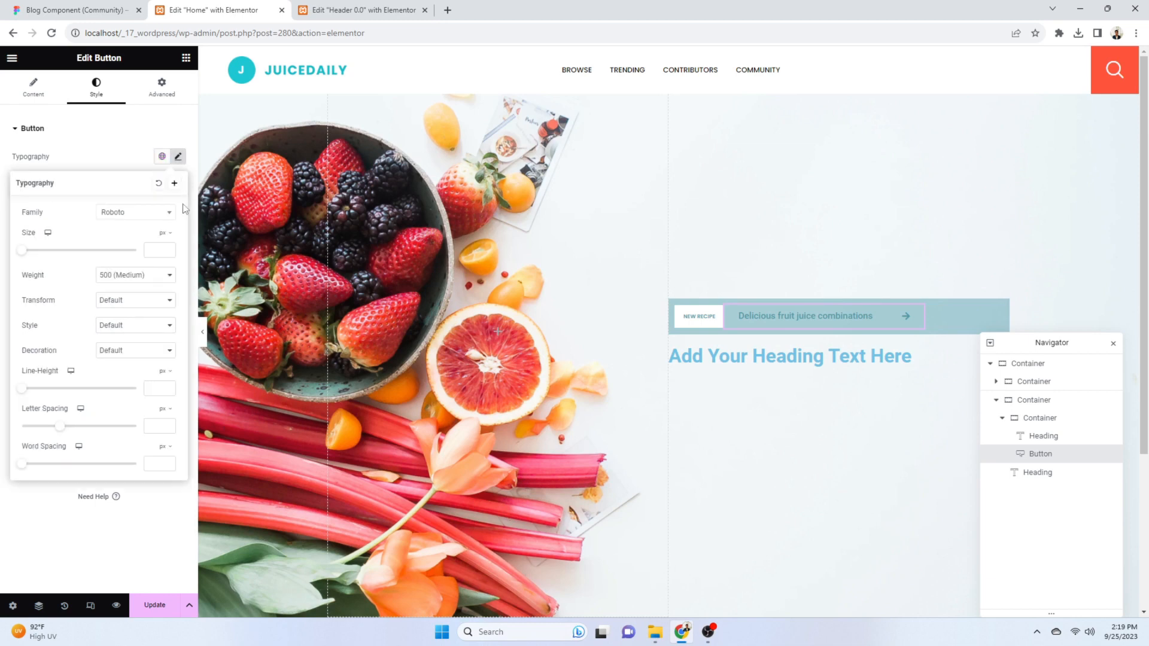
left_click(136, 213)
type("popp")
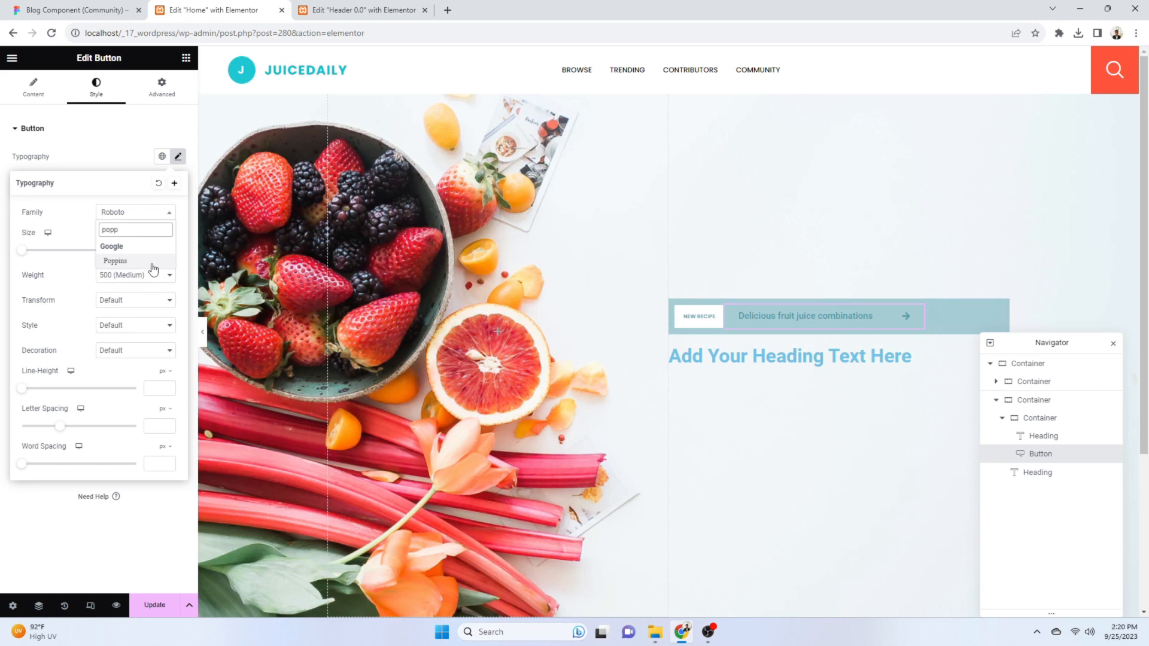
left_click(154, 264)
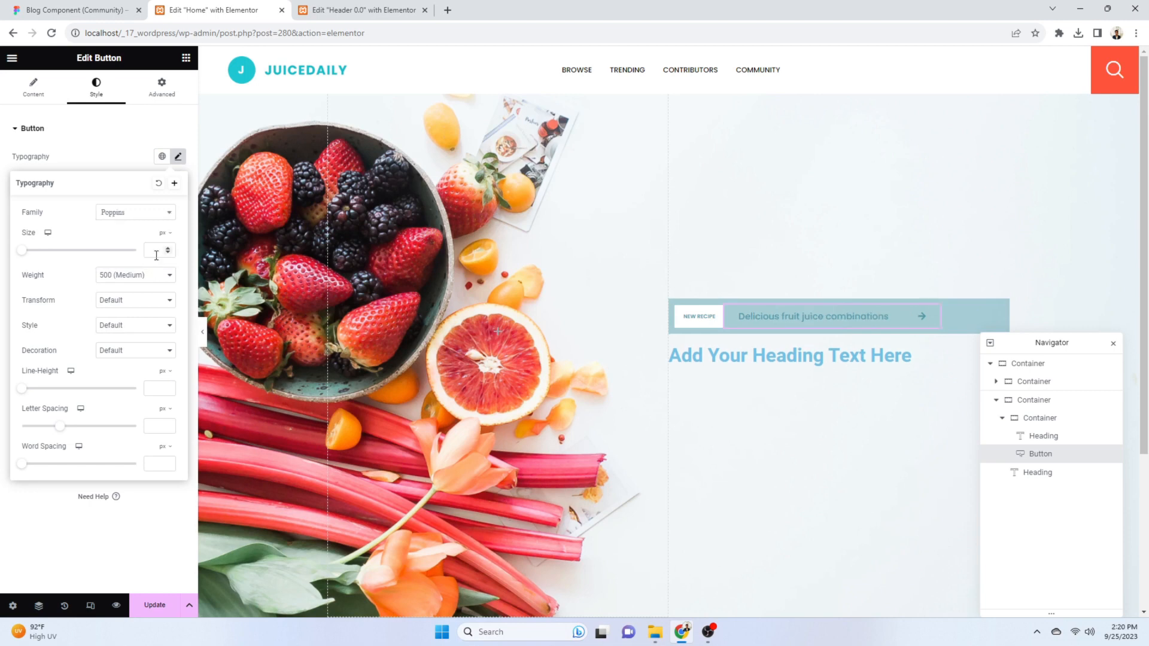
type("12")
Set the button text's line height to 18 px, checking the text properties in Figma
left_click(51, 9)
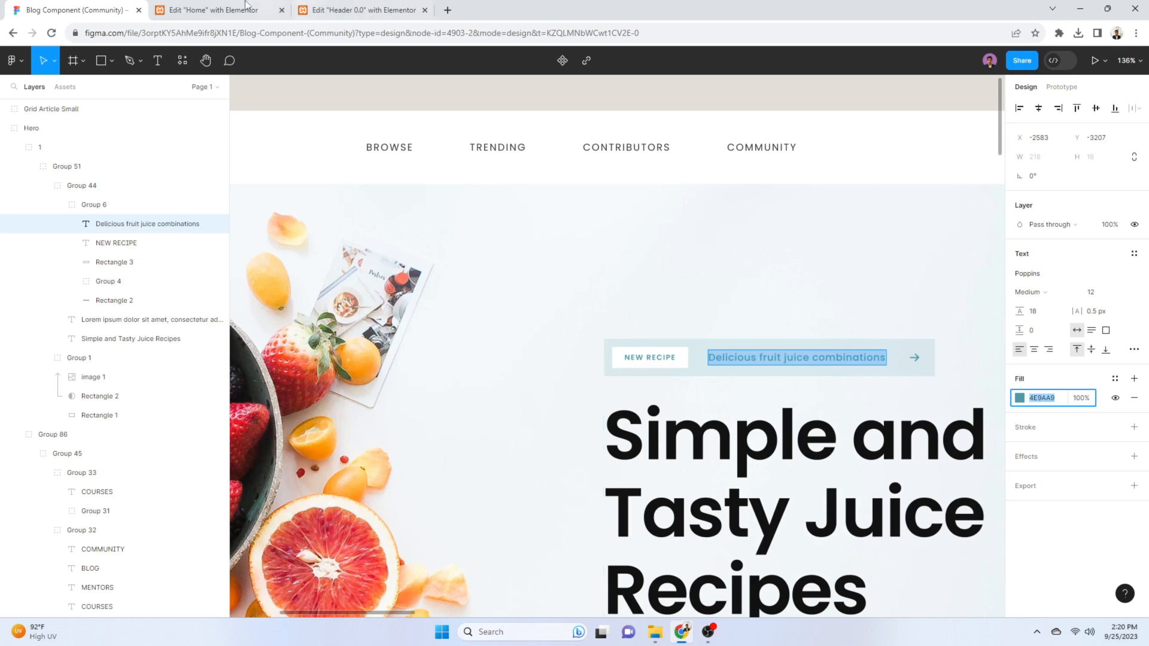
left_click(208, 7)
type("18")
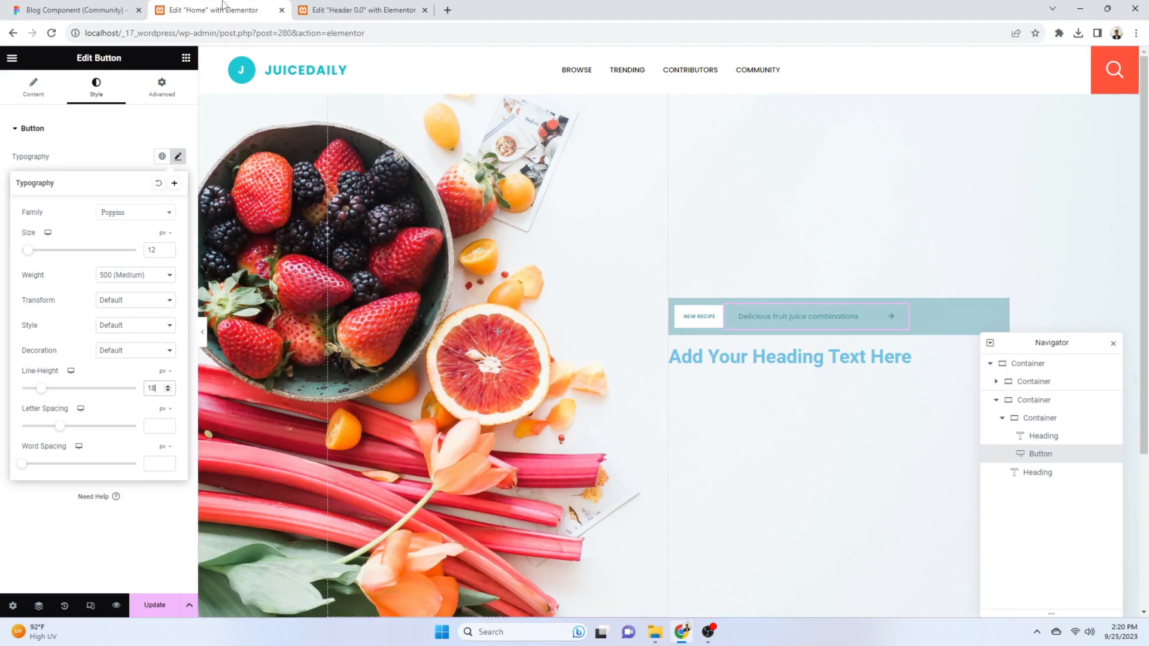
left_click(117, 13)
left_click(158, 15)
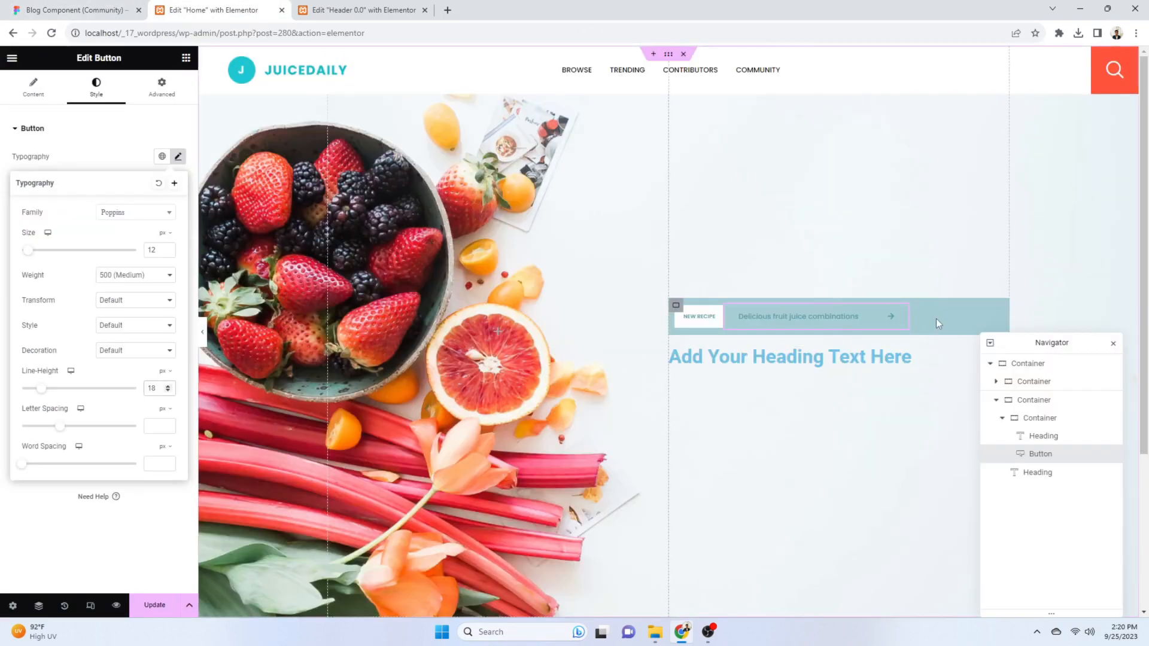
left_click(11, 6)
left_click(151, 8)
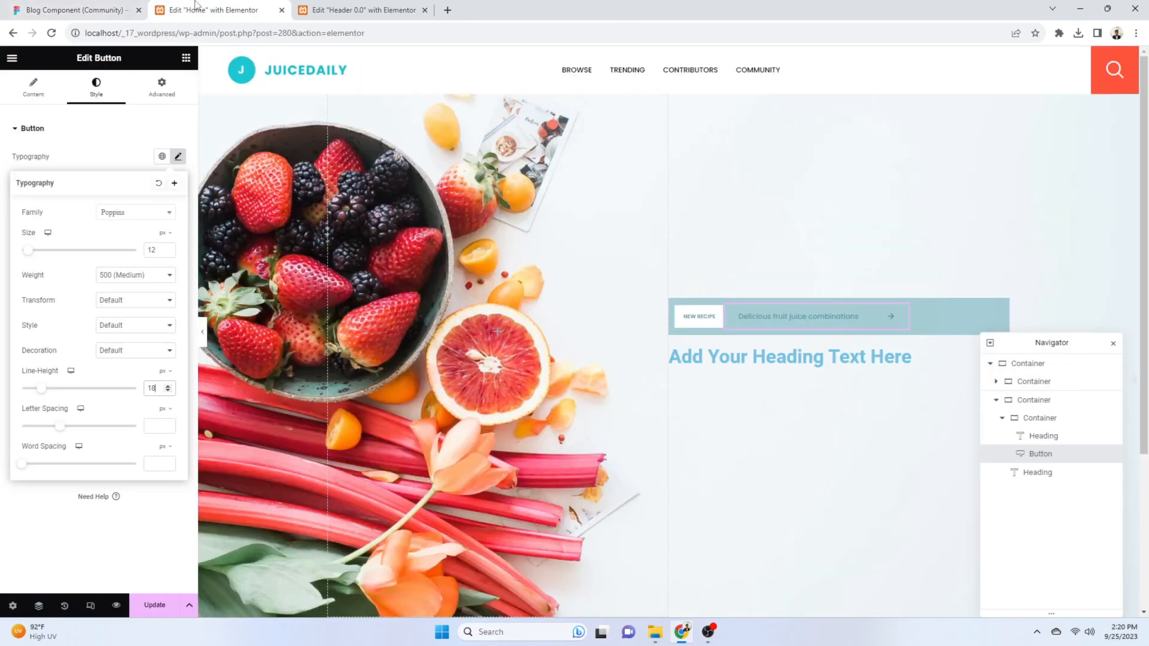
Unlink the button's padding values and set only the left padding to 15 px, checking the spacing in Figma
left_click(161, 87)
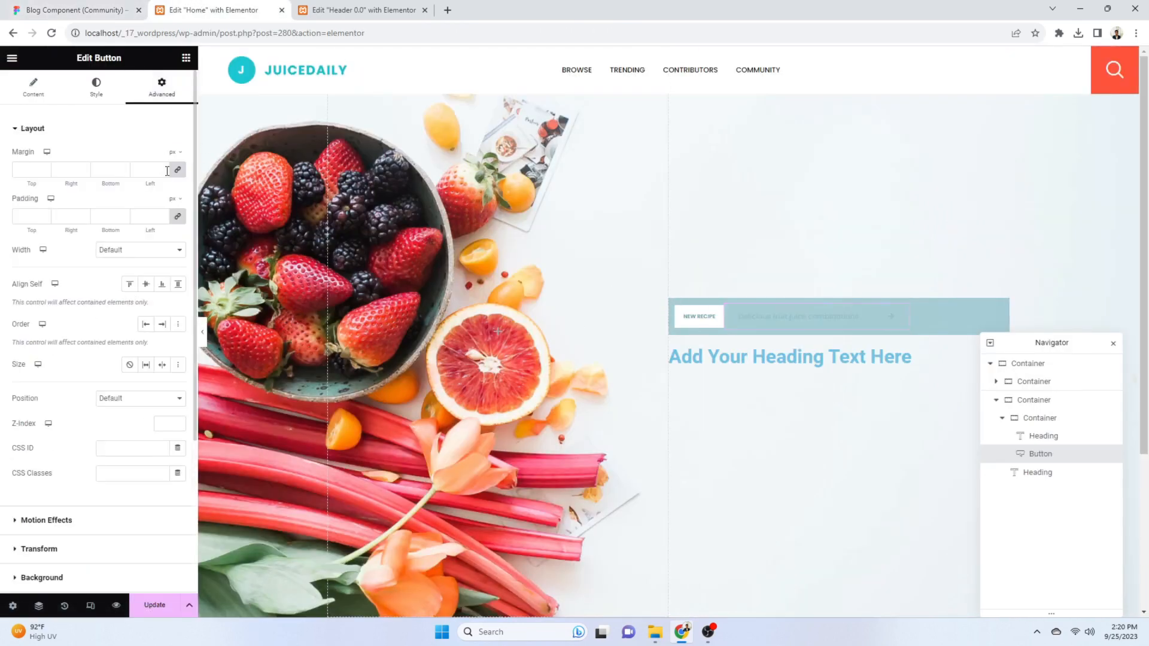
left_click(178, 219)
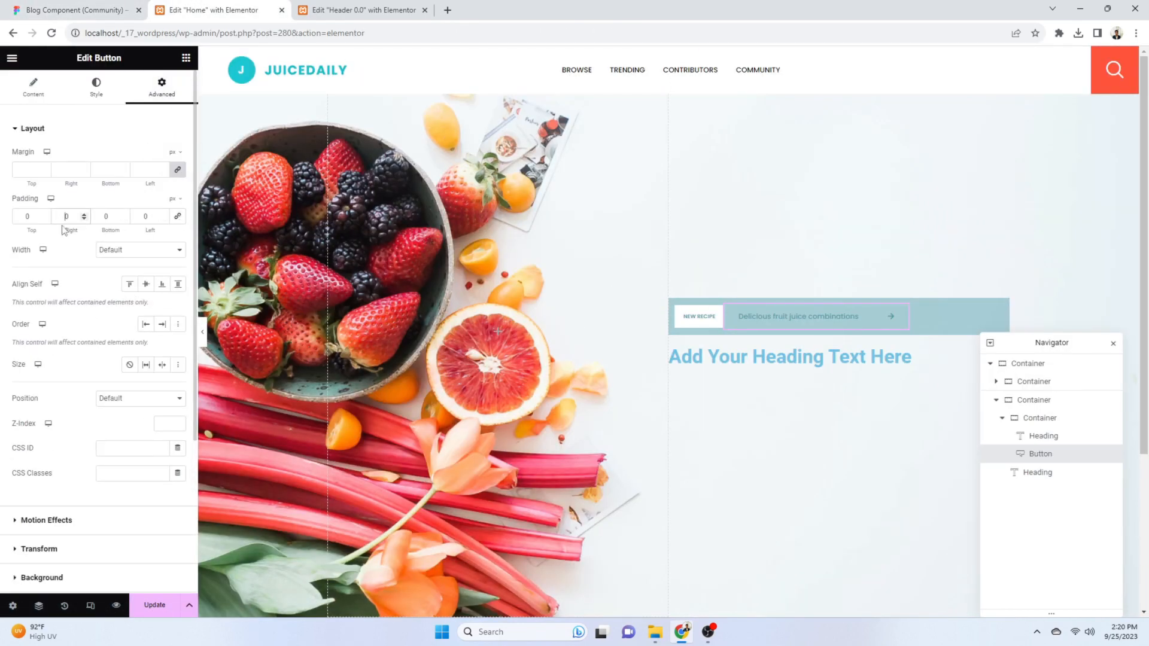
type("5")
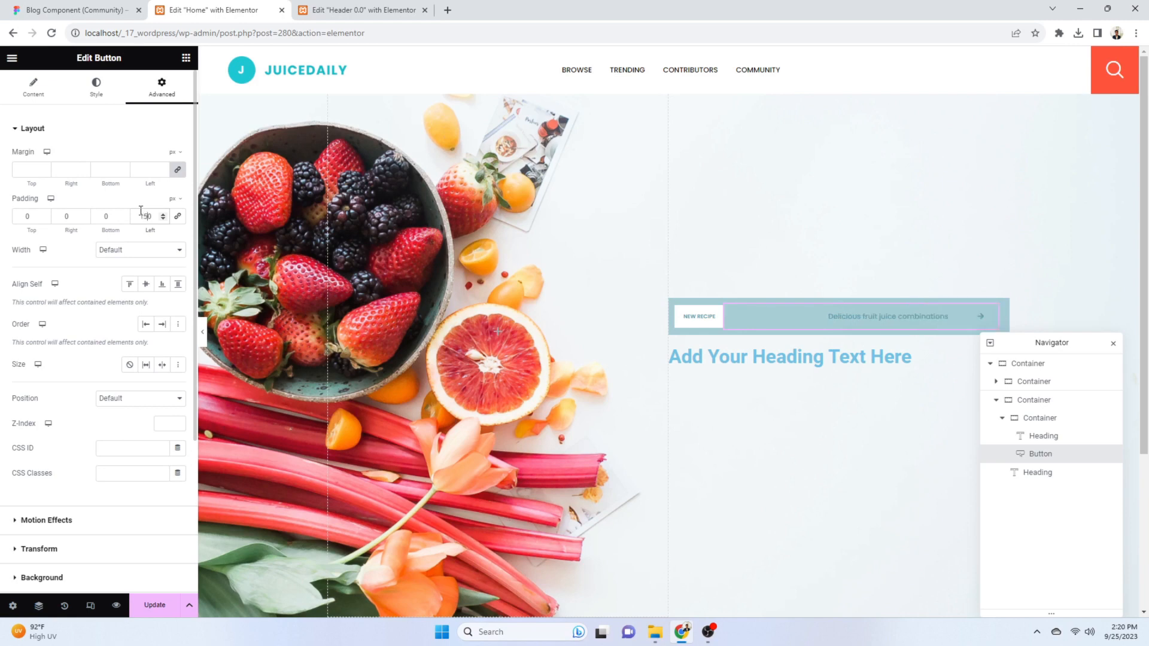
type("1")
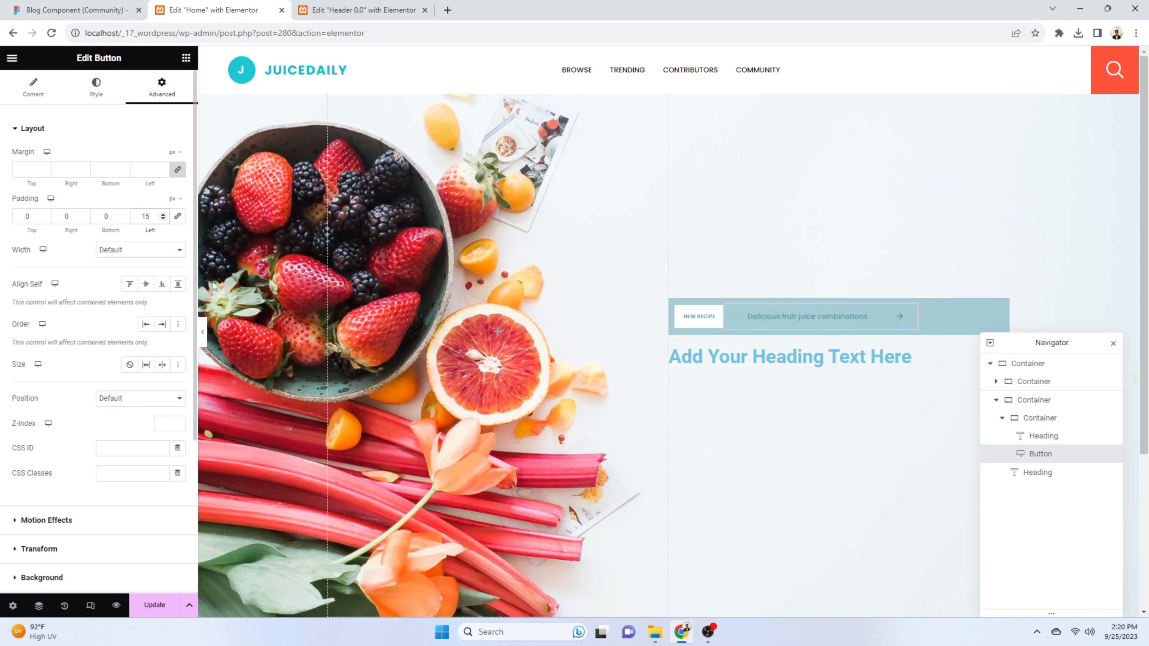
left_click(94, 5)
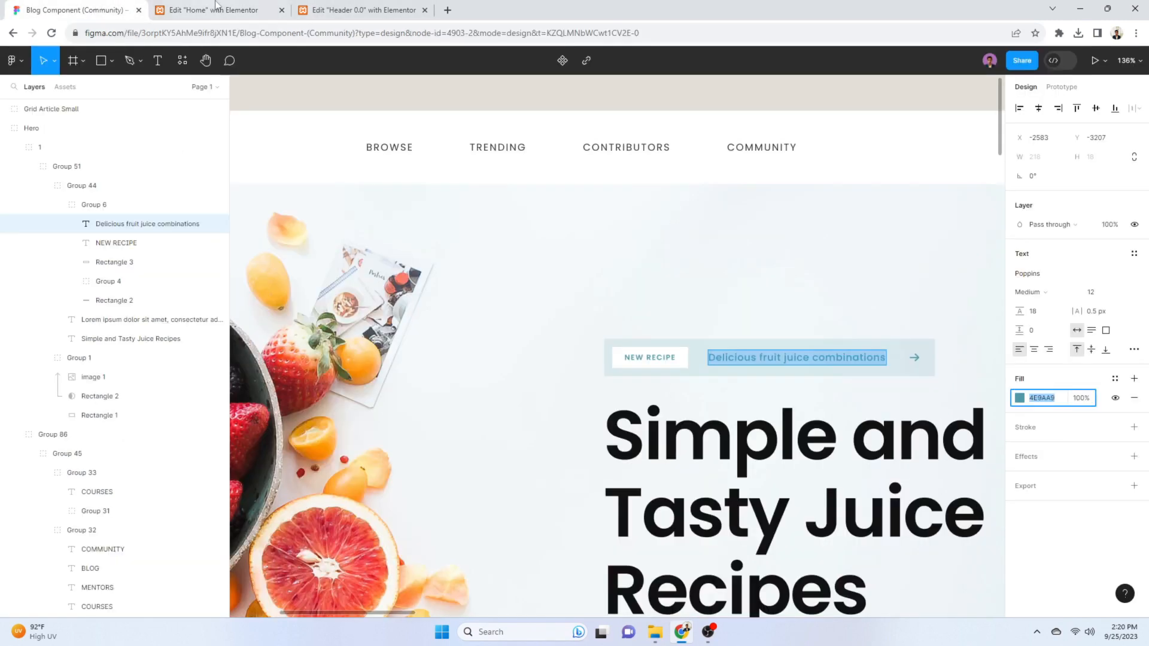
left_click(215, 4)
type("5")
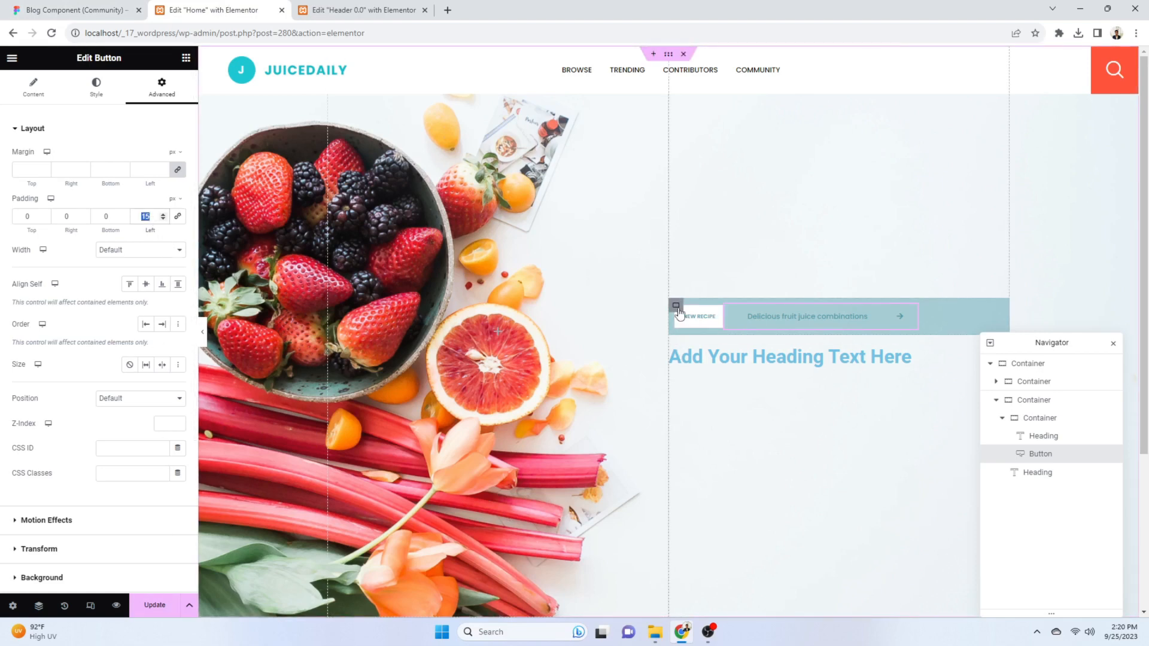
Lower the opacity of the tag line container's background colour to #4E9AA936, comparing it with the Figma design
left_click(680, 313)
left_click(677, 307)
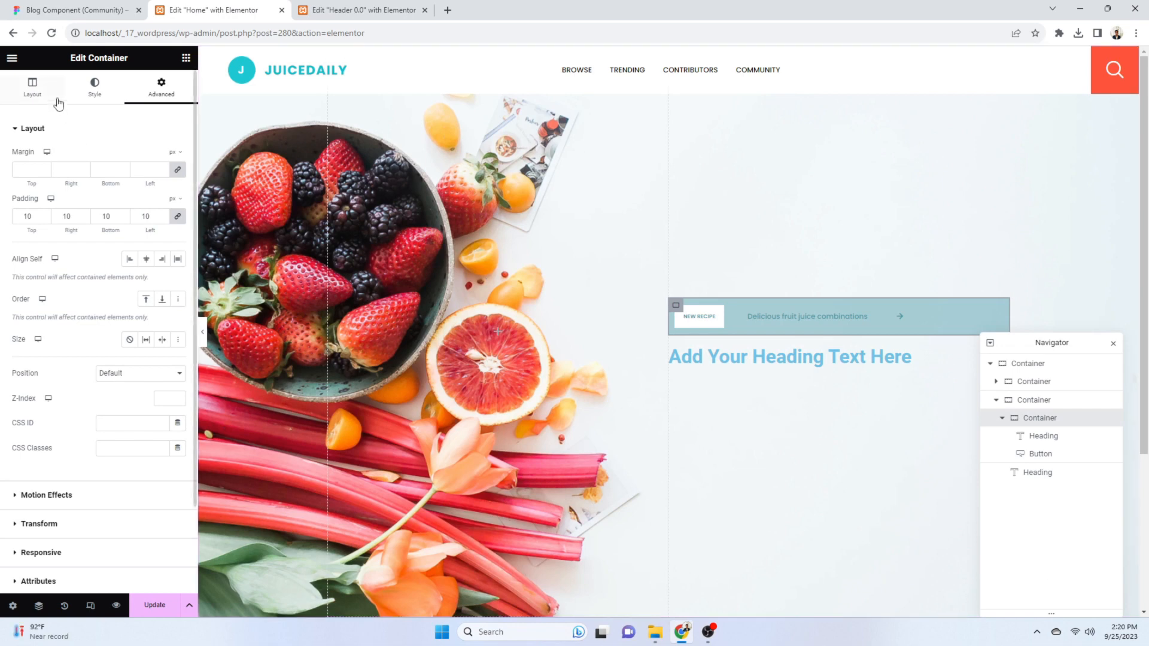
left_click(95, 87)
left_click(178, 206)
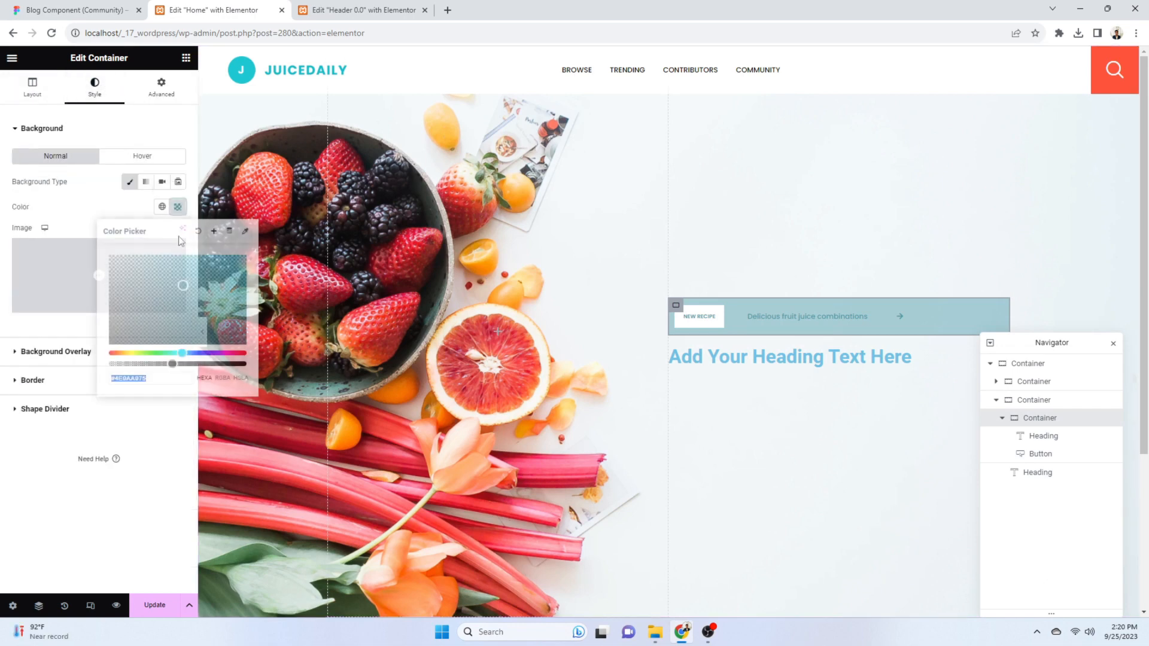
left_click(163, 364)
left_click_drag(160, 366, 139, 381)
left_click(36, 7)
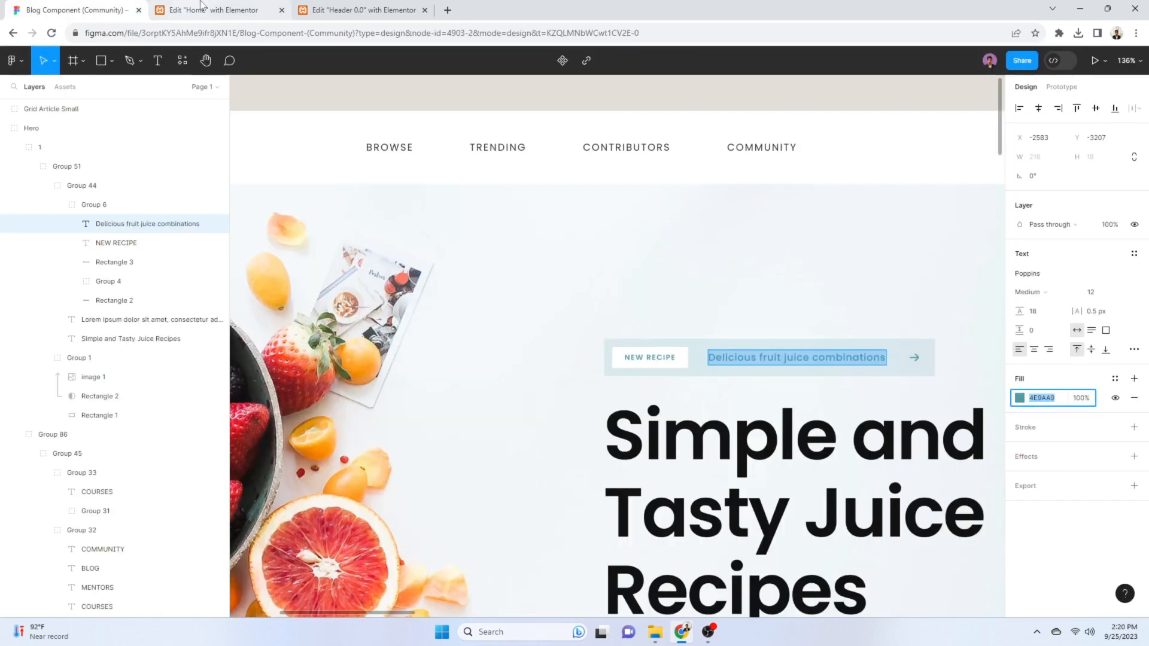
left_click(201, 7)
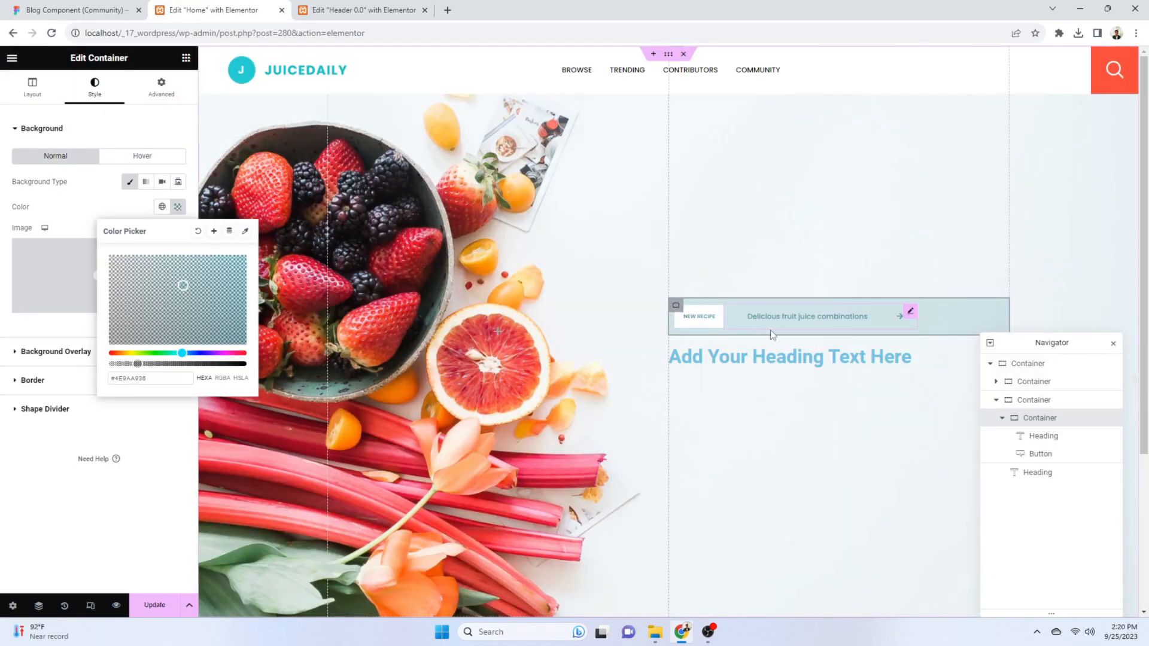
Review the whole hero in Figma, reduce the Elementor button's icon spacing to 30, and save the page
left_click(65, 7)
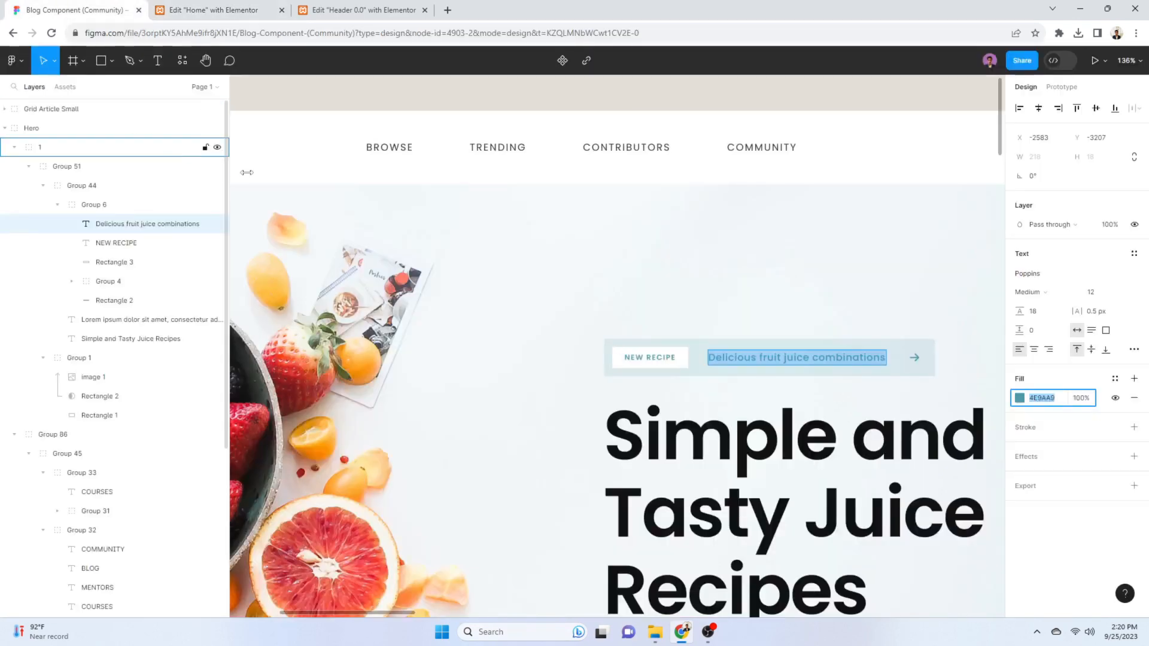
left_click(592, 258)
left_click(723, 207)
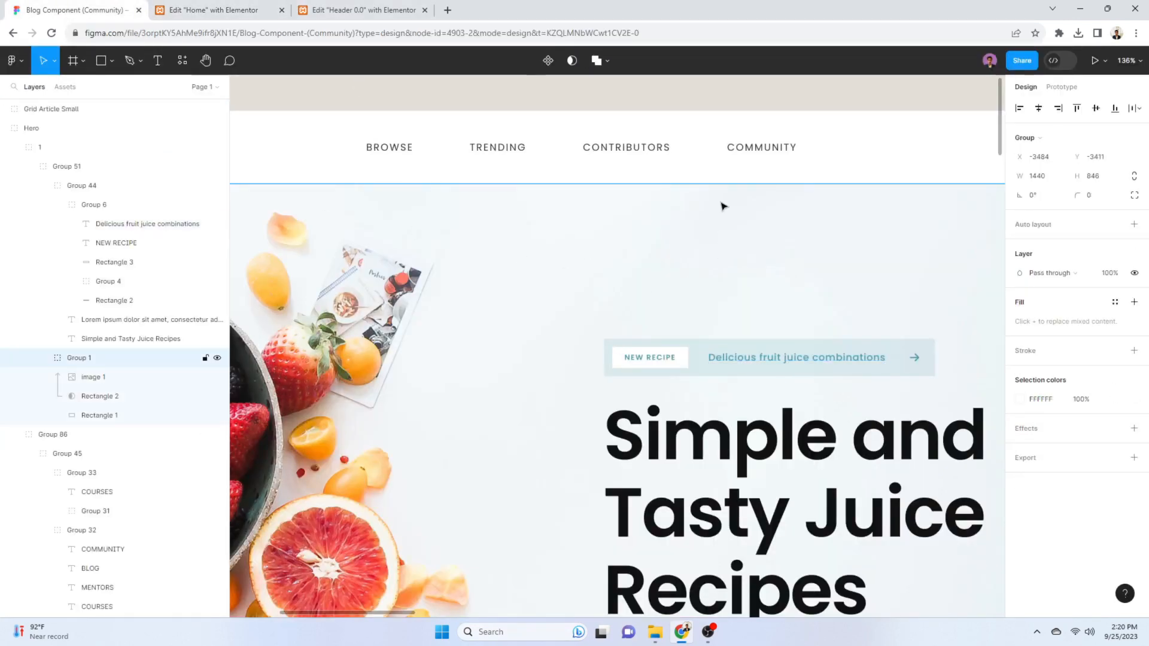
scroll(702, 282, "down", 5)
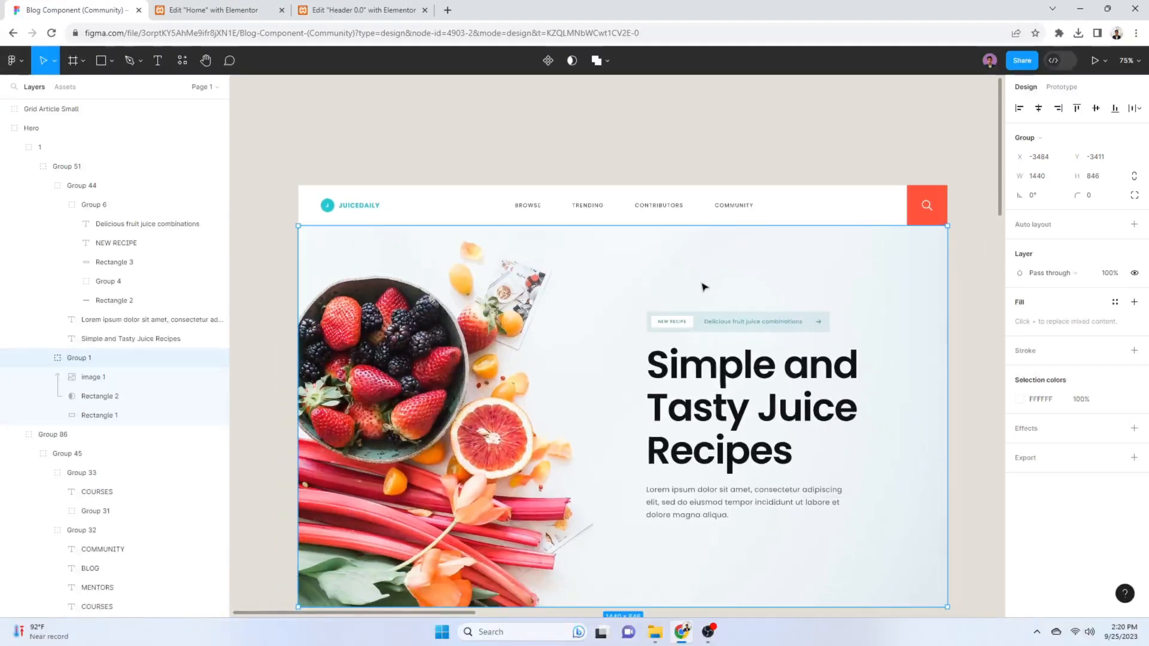
left_click(182, 9)
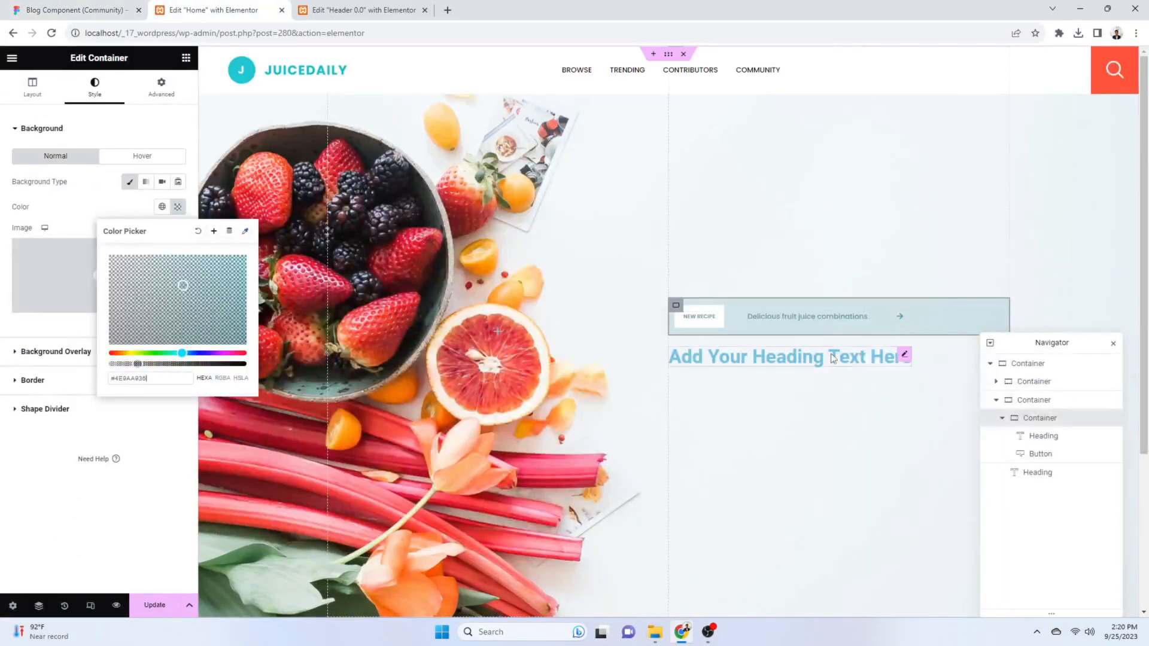
left_click(892, 321)
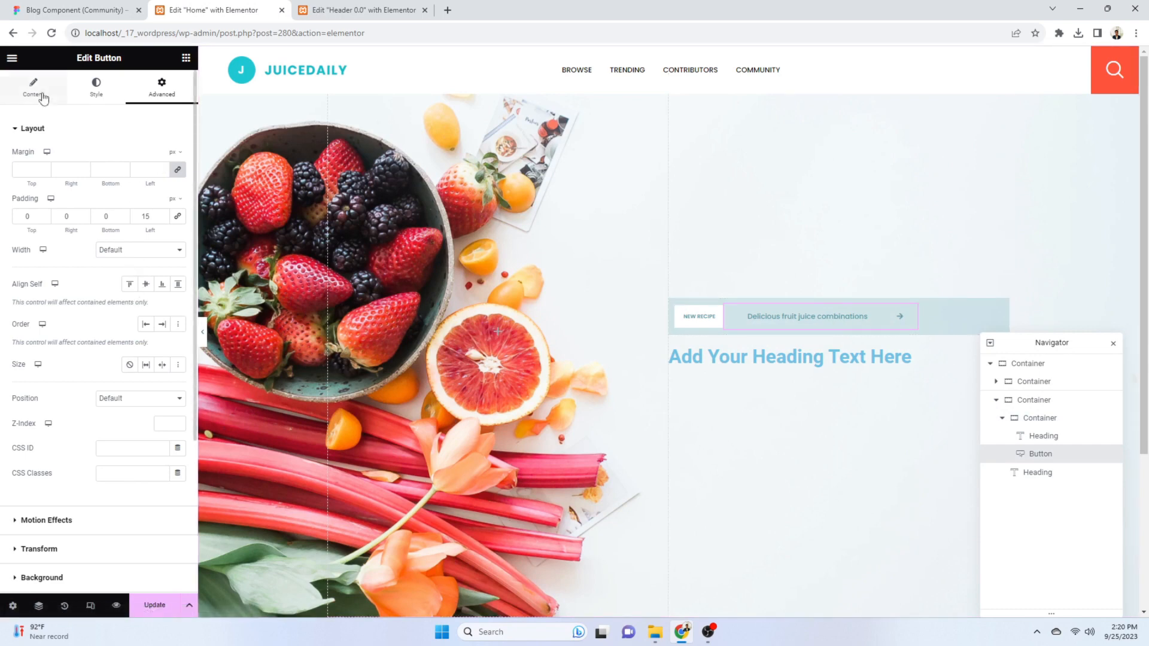
left_click(33, 90)
left_click_drag(137, 367, 109, 363)
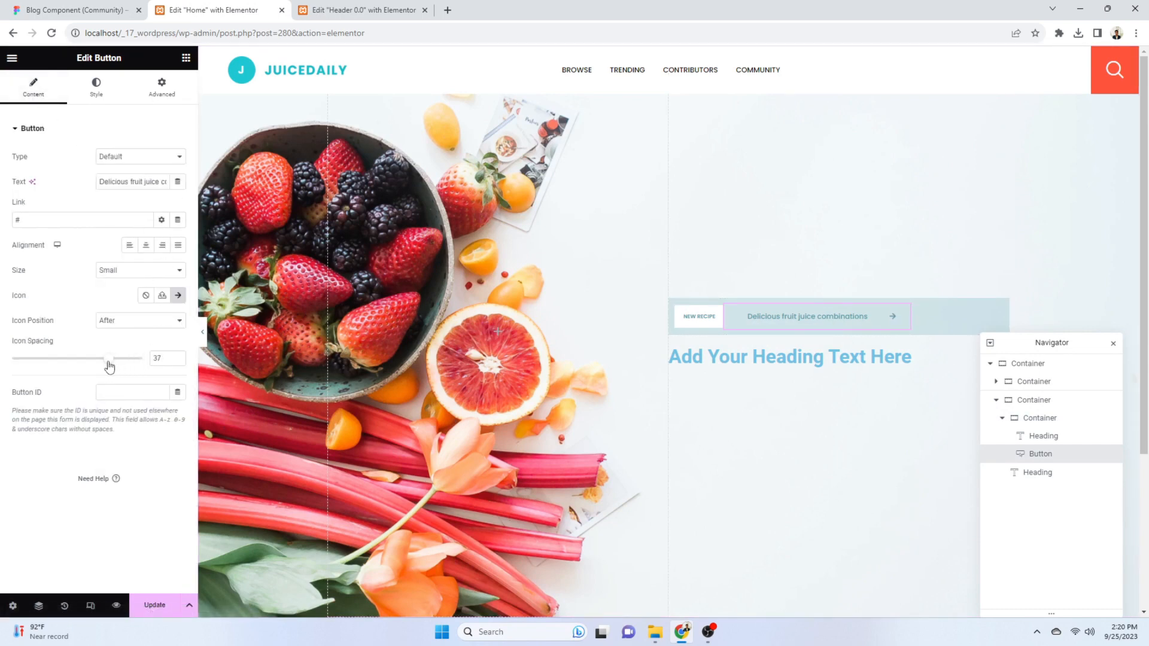
type("30")
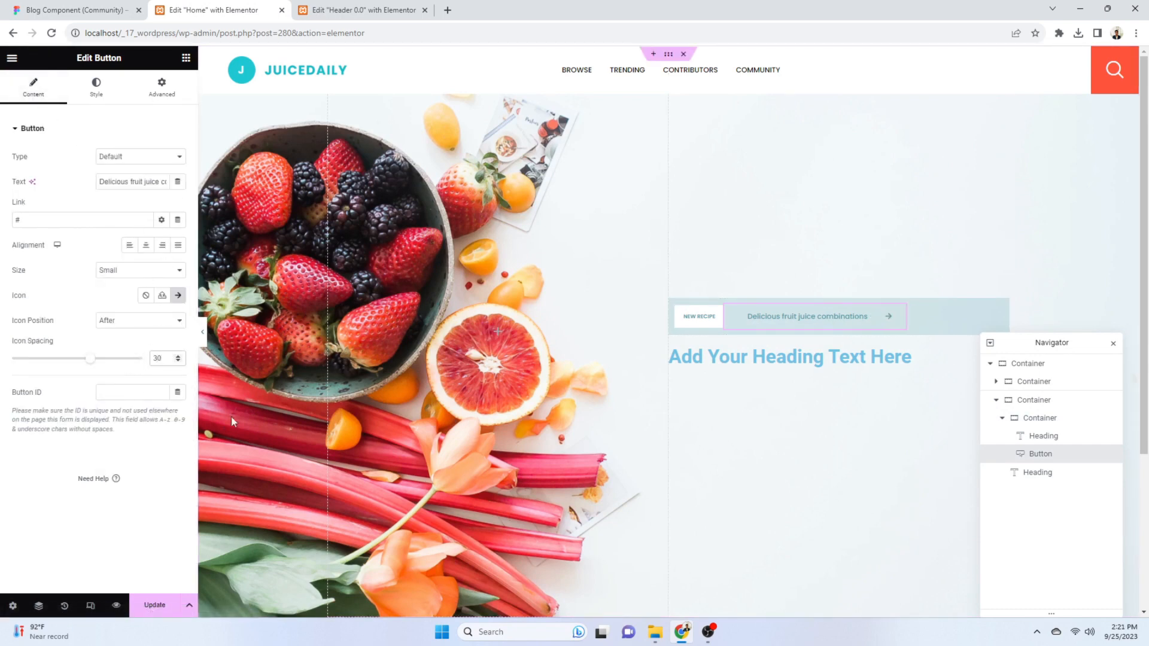
key("ctrl+s")
Select the heading below the tag line in Elementor and copy the full "Simple and Tasty Juice Recipes" headline text from Figma
left_click(72, 9)
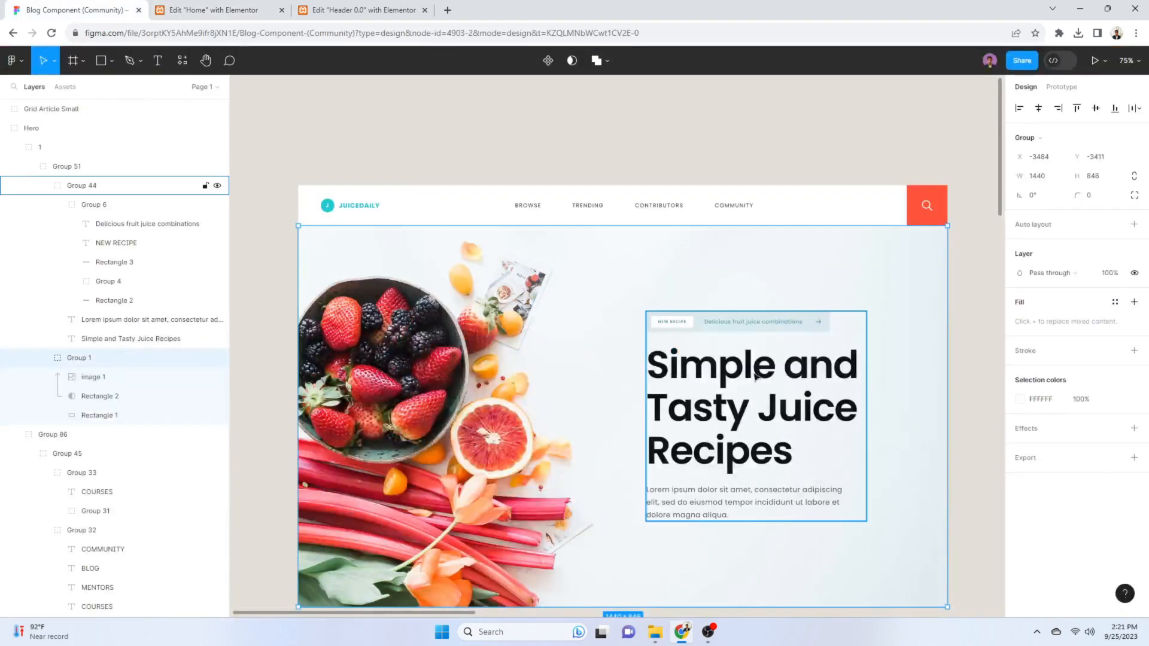
scroll(432, 144, "down", 1)
left_click(258, 10)
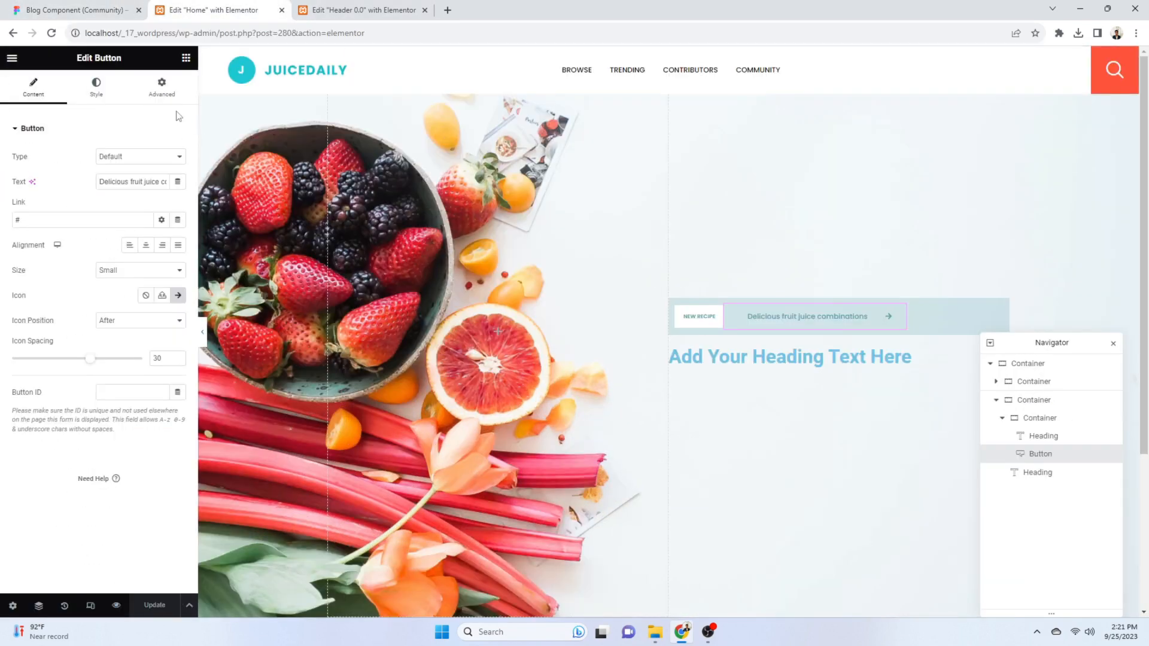
left_click(808, 357)
left_click(71, 10)
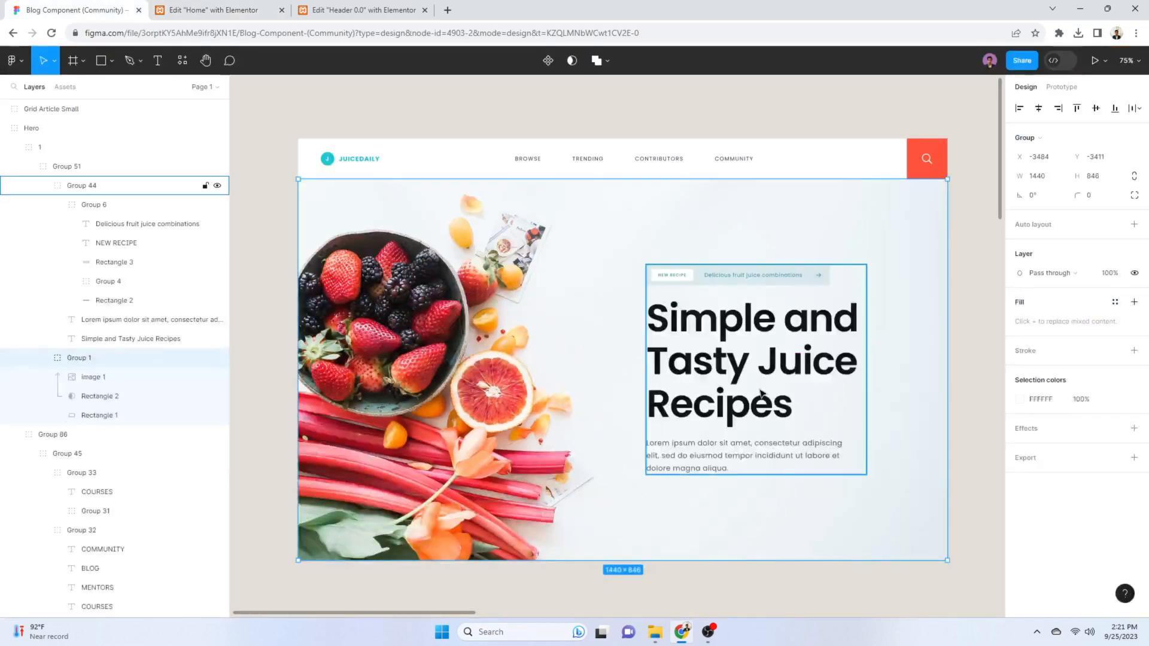
double_click(758, 390)
triple_click(703, 354)
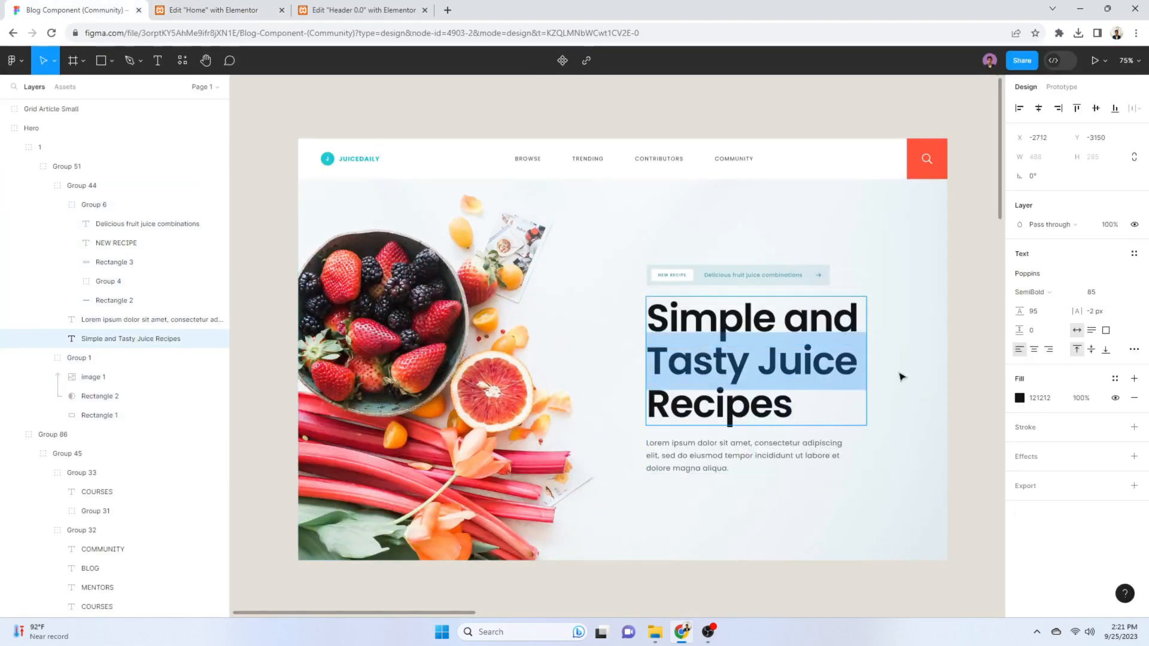
key("ctrl+a")
key("ctrl+c")
Replace the Elementor heading's placeholder title with the copied text "Simple and Tasty Juice Recipes"
left_click(216, 9)
left_click(116, 185)
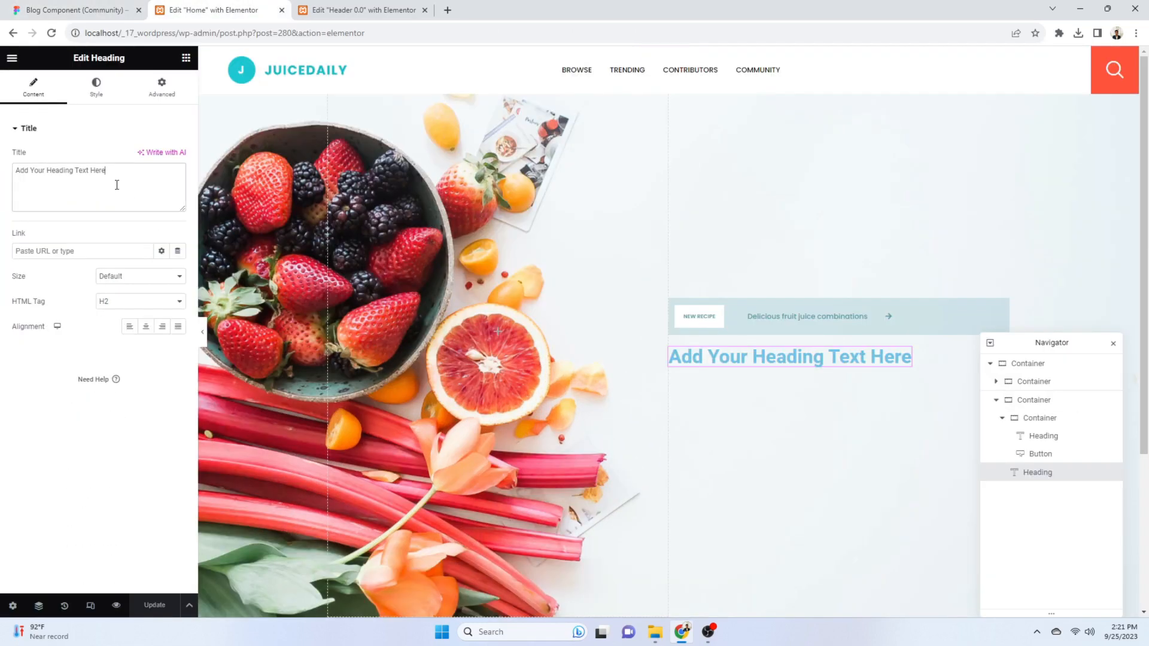
key("ctrl+a")
key("ctrl+v")
Look up the headline's text properties and fill colour in Figma and set the Elementor heading's text colour to #121212
left_click(84, 7)
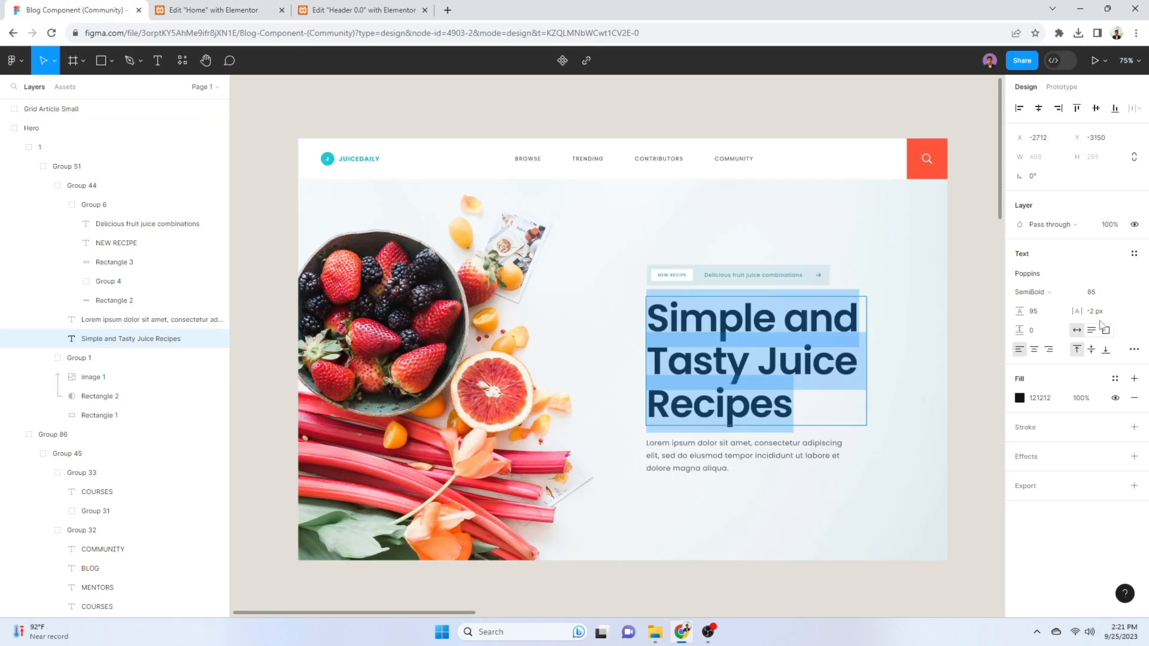
left_click(1097, 294)
left_click(1043, 400)
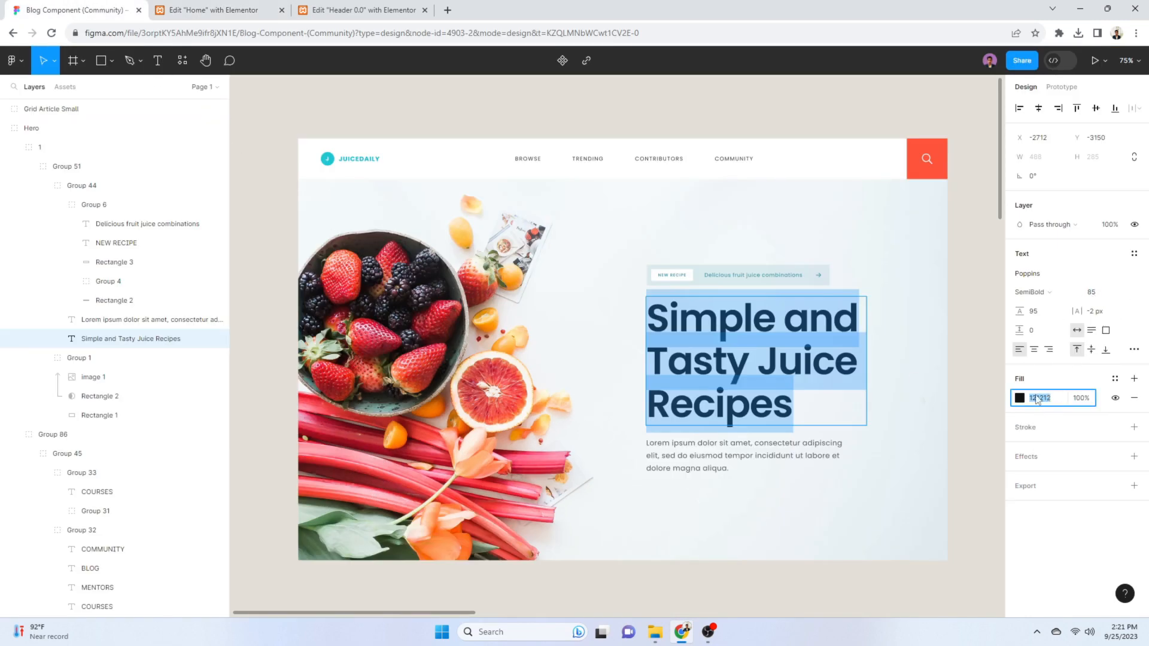
left_click(210, 10)
left_click(96, 88)
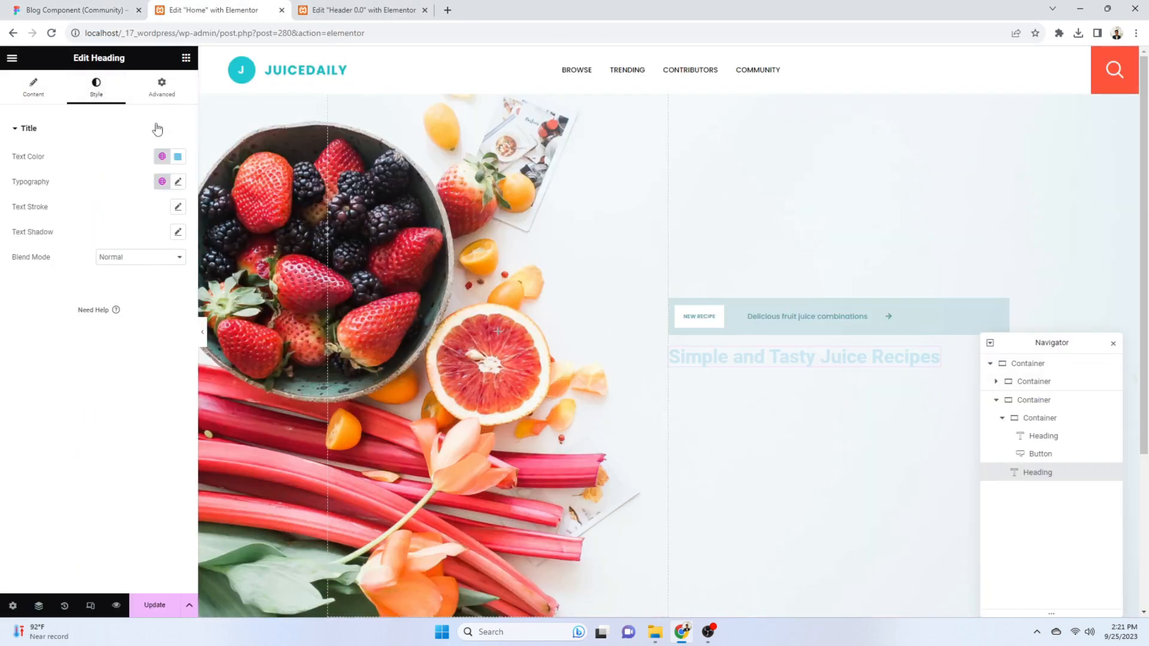
left_click(178, 157)
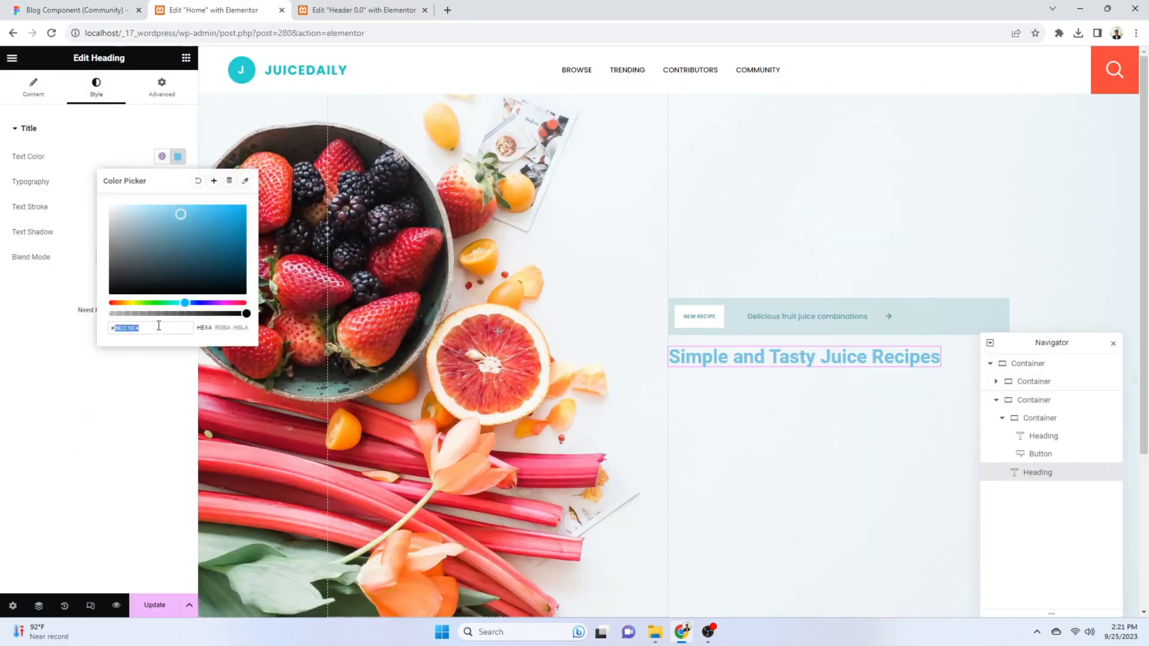
type("121212")
Set the headline's typography to Poppins, size 85 px and line height 95 px, checking it against the Figma text properties
left_click(178, 181)
left_click(134, 238)
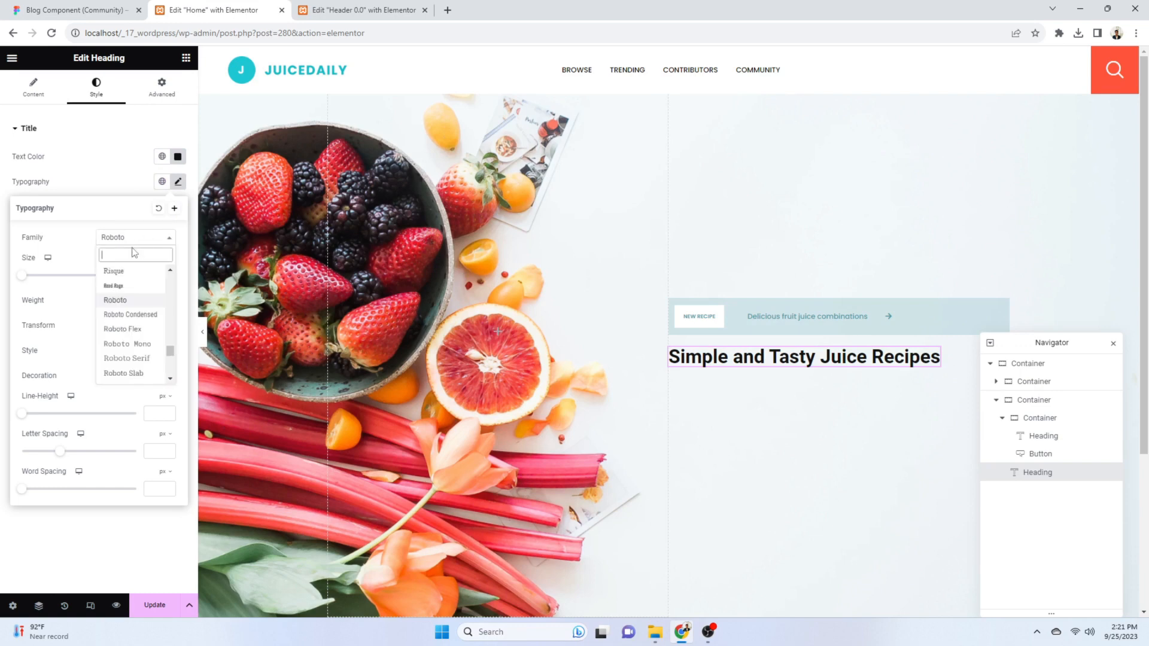
type("popp")
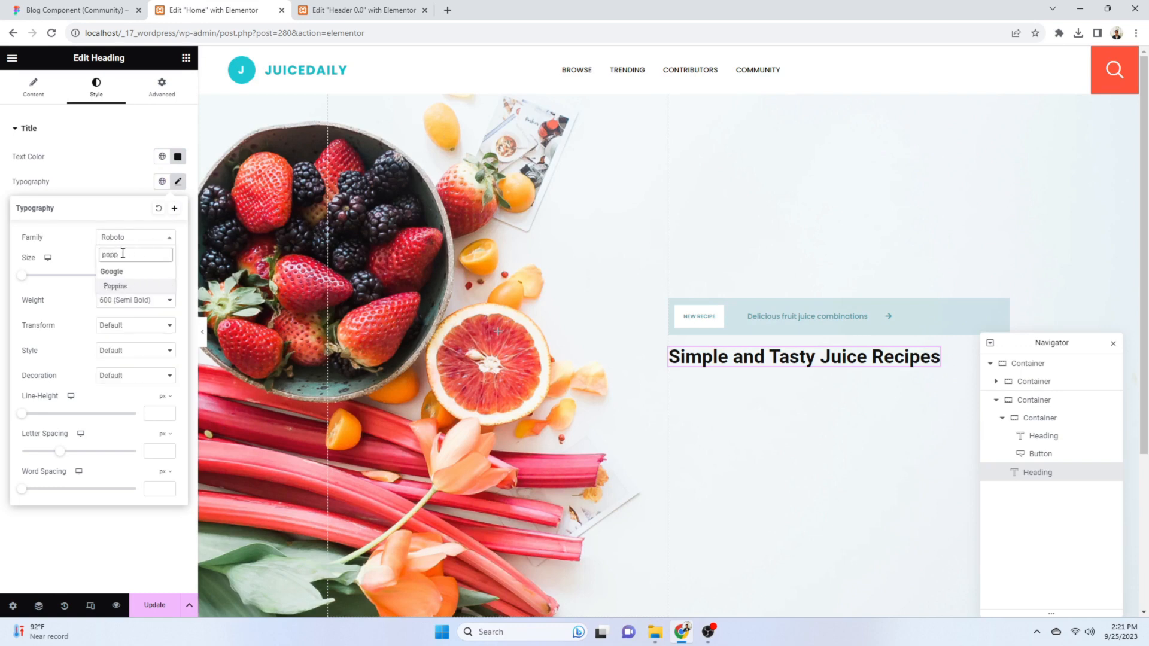
left_click(133, 287)
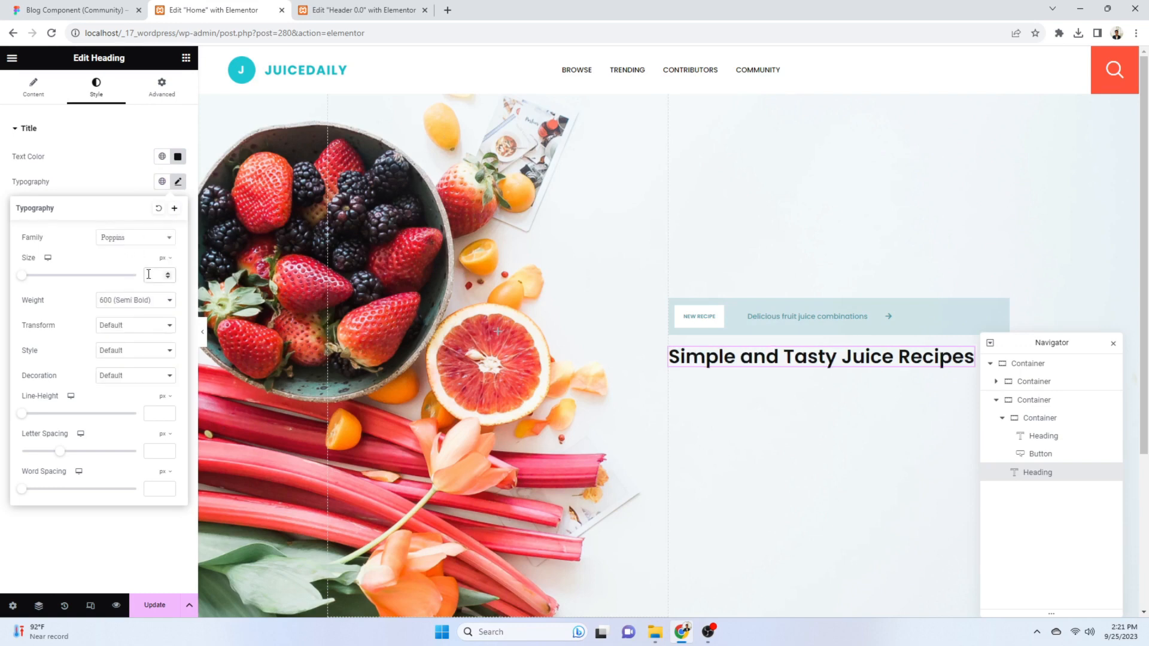
left_click(149, 274)
type("80")
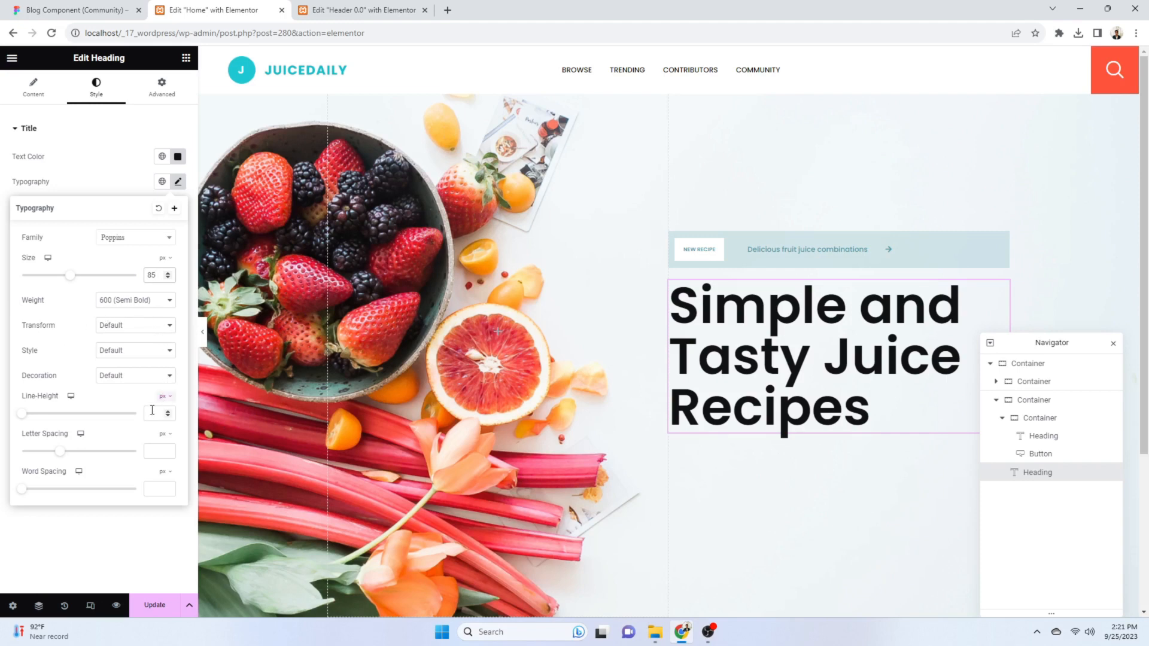
type("95")
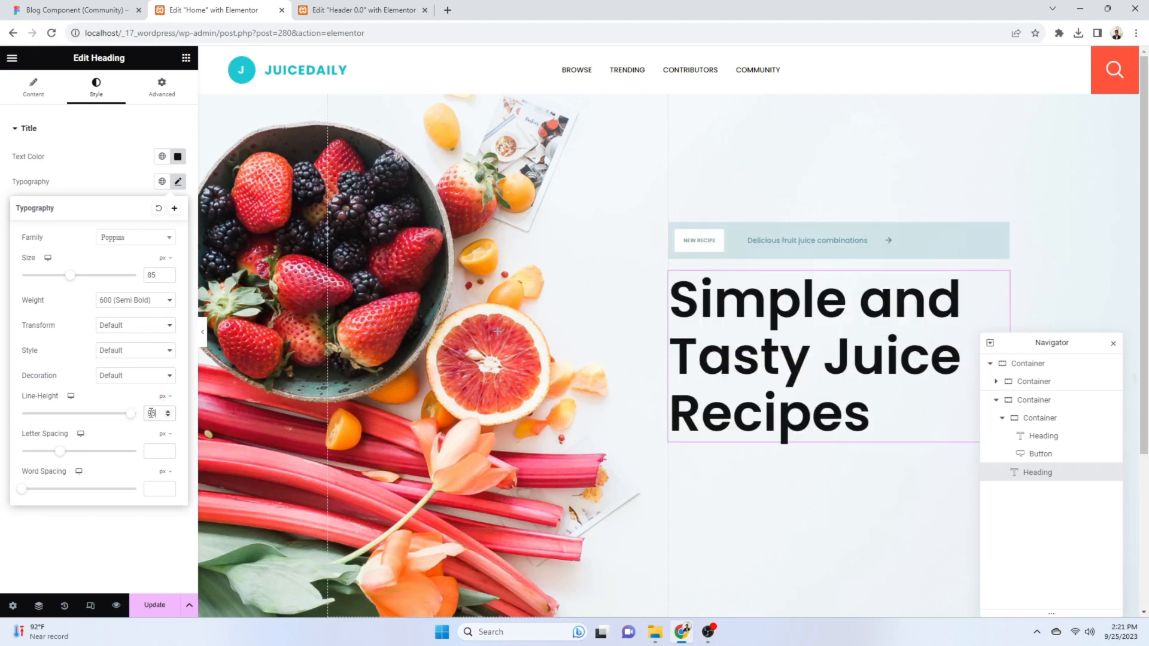
left_click(96, 10)
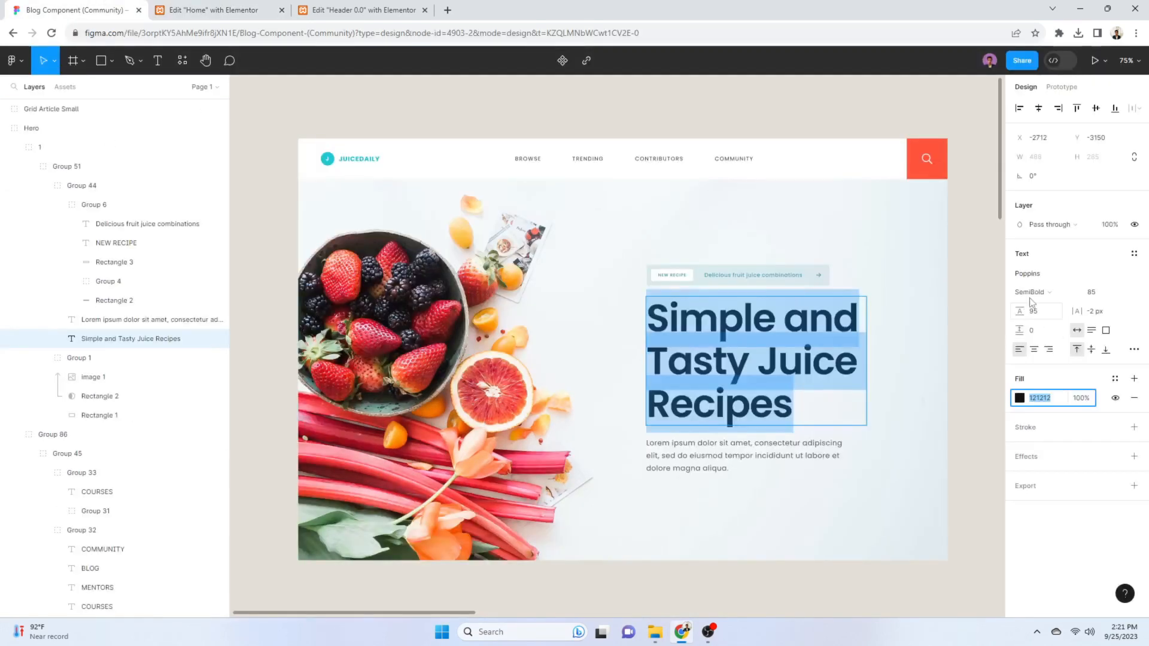
left_click(214, 11)
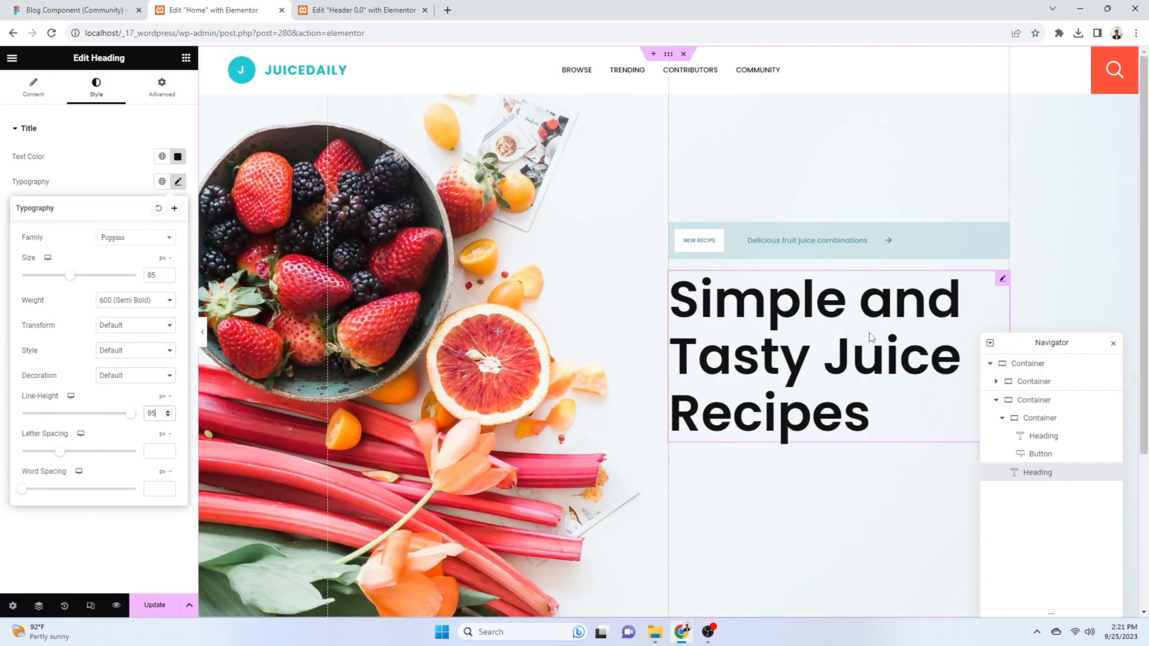
Copy the full Lorem ipsum paragraph text below the headline in the Figma design
left_click(91, 10)
left_click(713, 456)
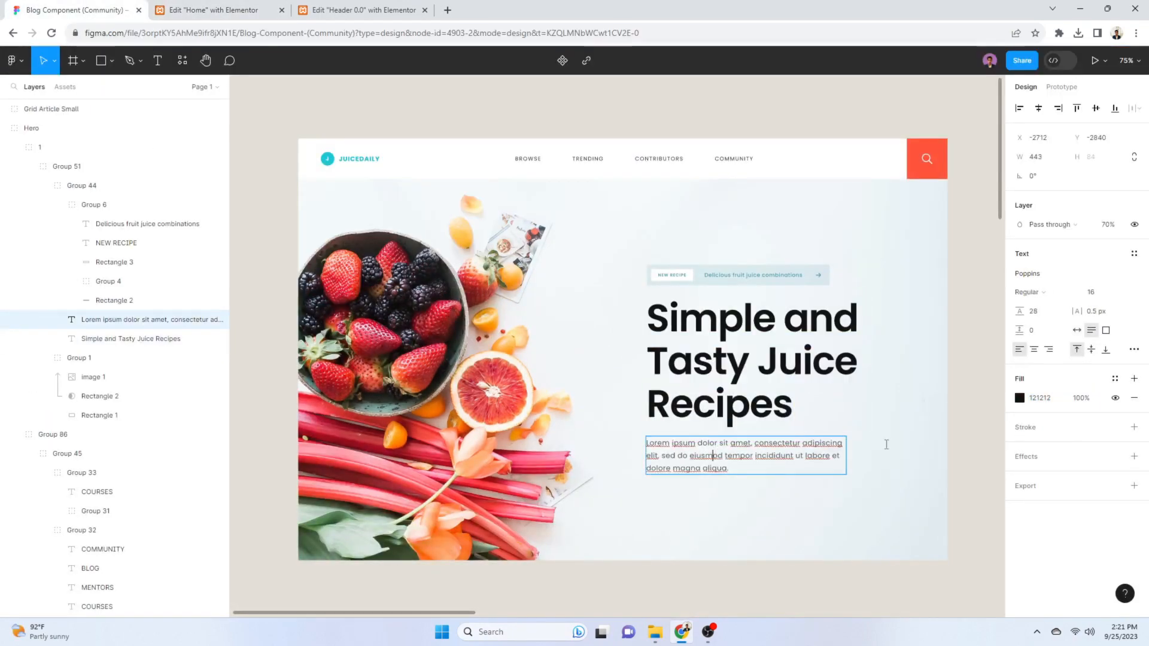
key("ctrl+a")
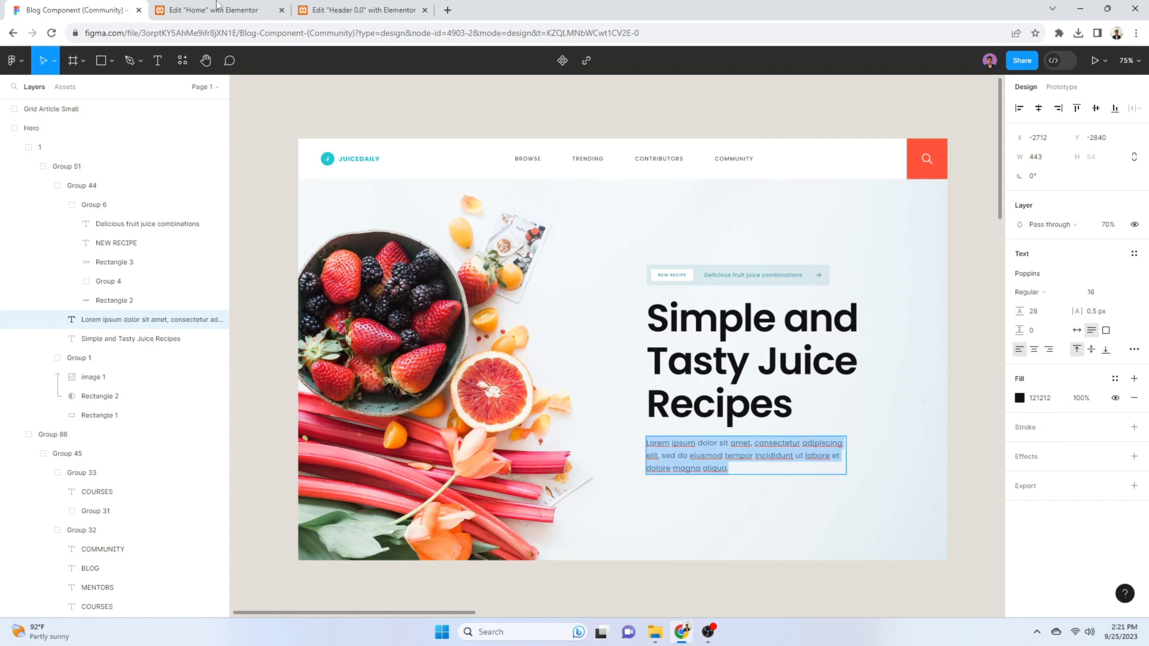
Add a Text Editor widget below the headline in Elementor and replace its placeholder with the copied Lorem ipsum paragraph
left_click(216, 10)
left_click(188, 58)
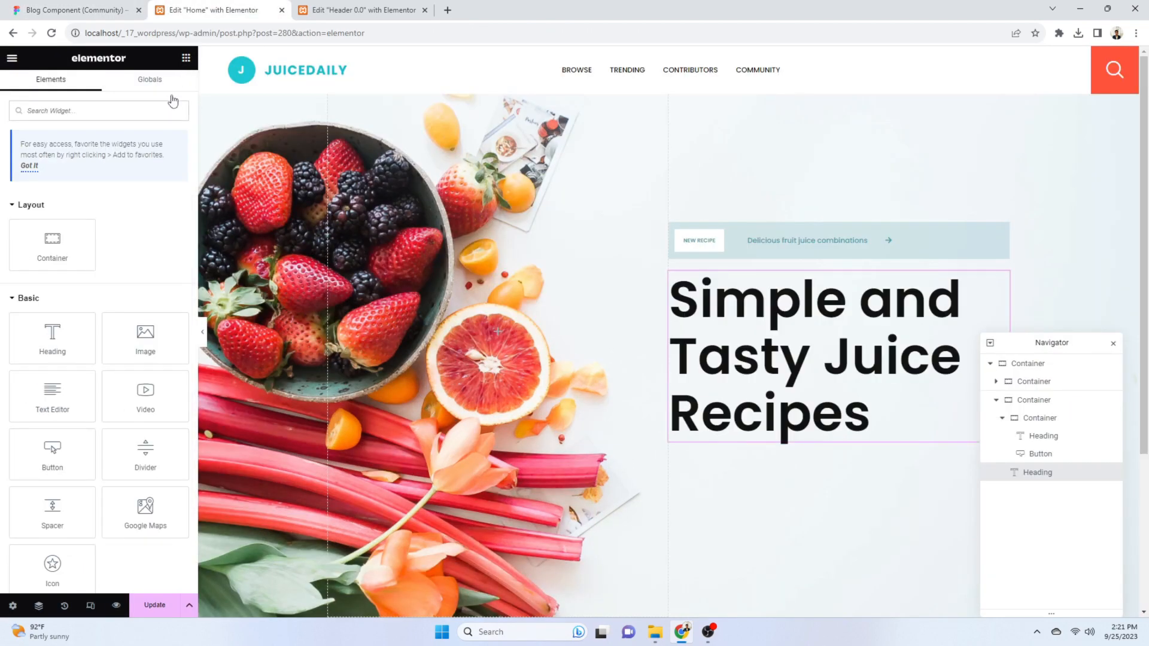
left_click_drag(60, 392, 768, 441)
triple_click(147, 268)
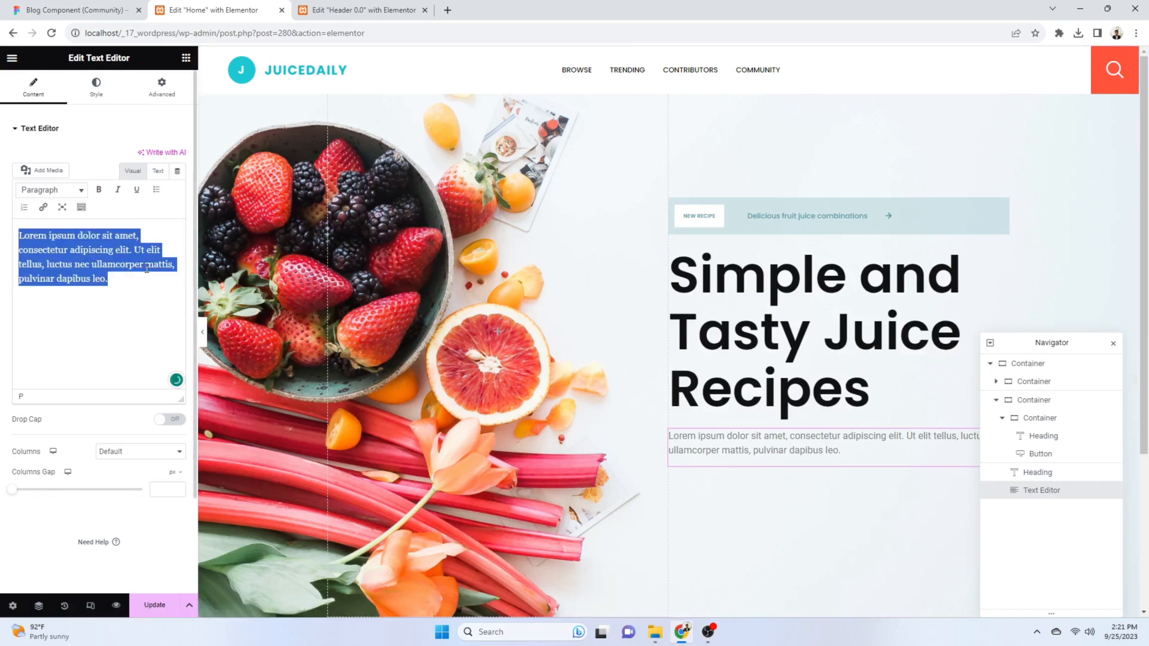
scroll(778, 359, "down", 3)
Copy the paragraph's fill colour from Figma and set the Elementor text widget's text colour to #121212
left_click(90, 5)
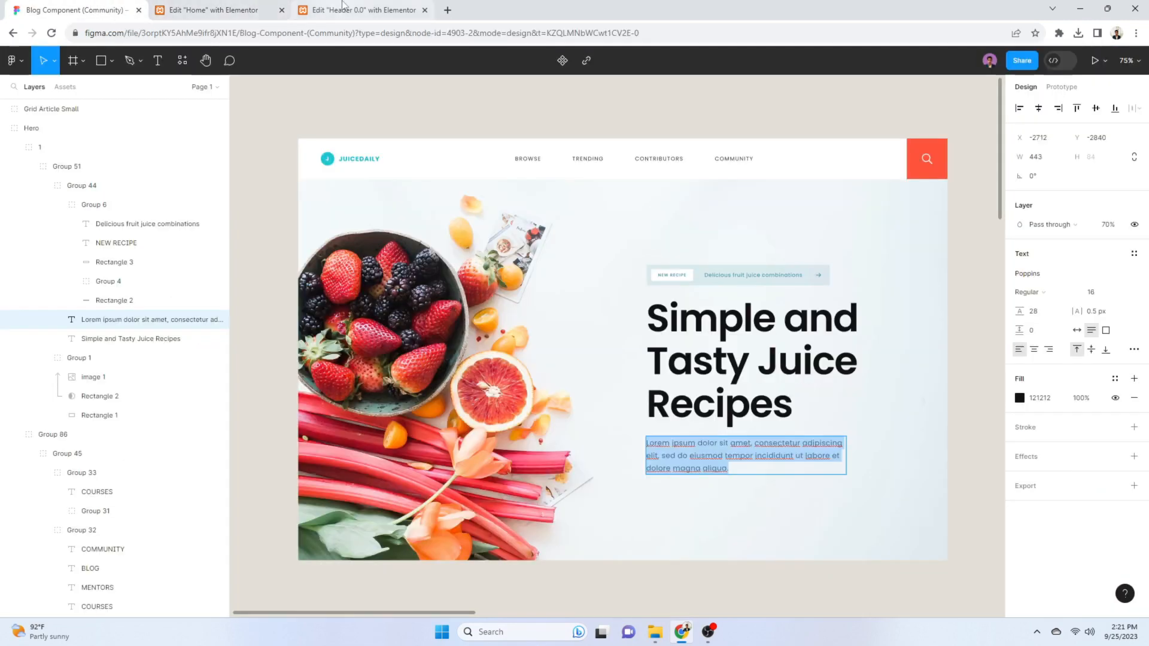
left_click(257, 7)
left_click(63, 8)
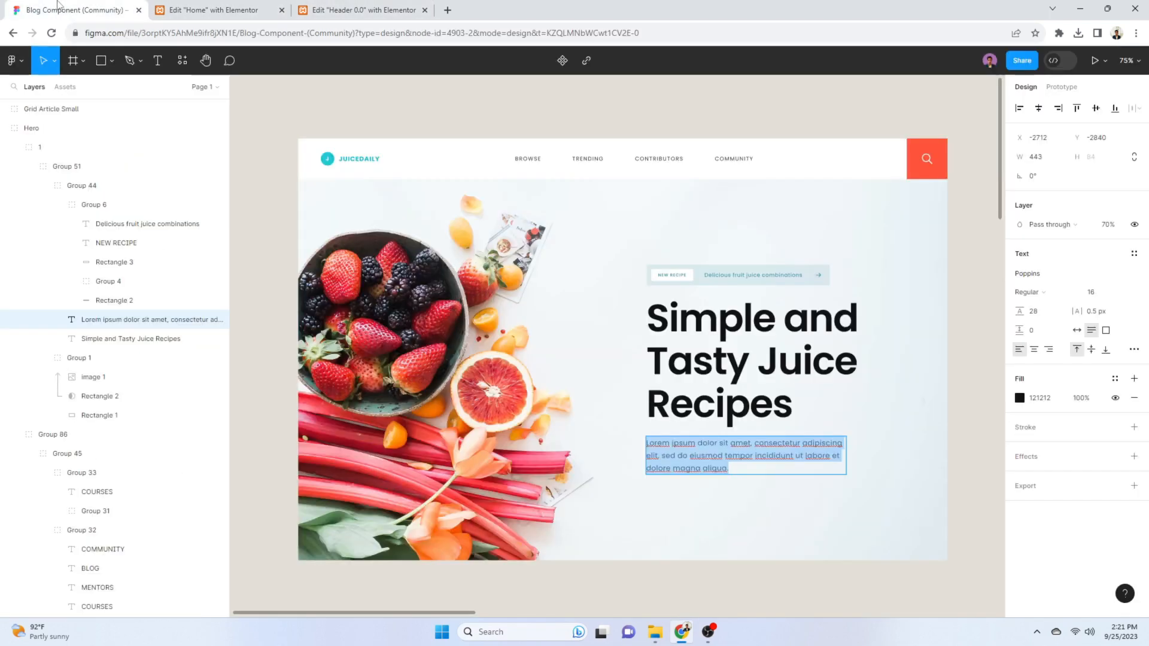
left_click(1041, 400)
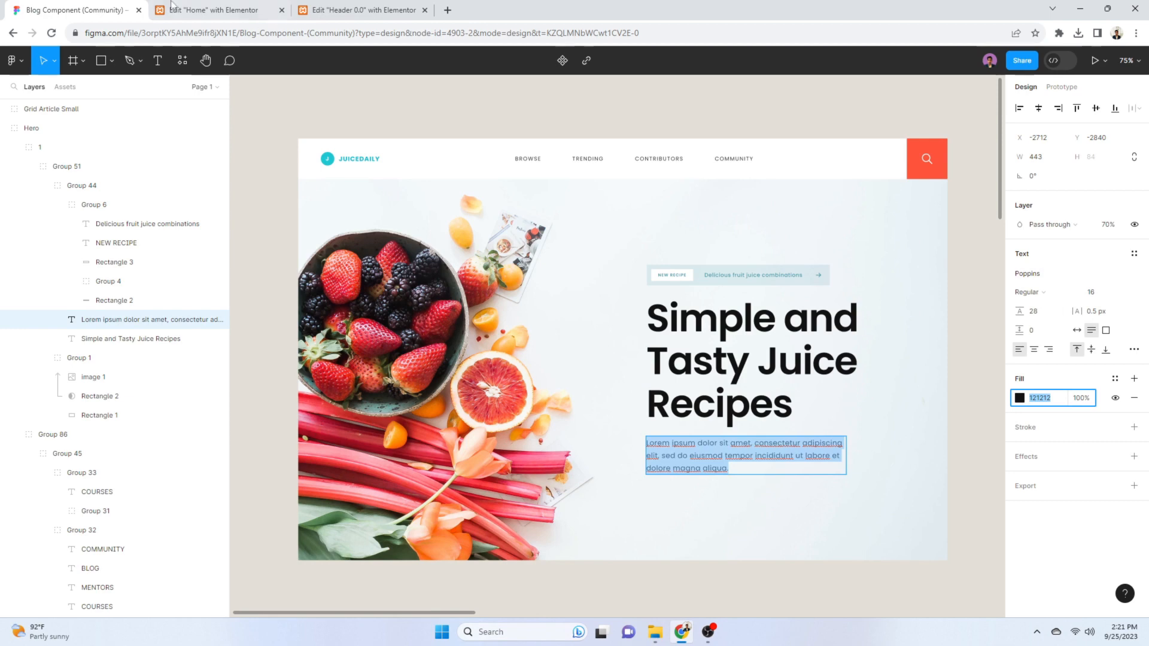
left_click(211, 10)
left_click(120, 98)
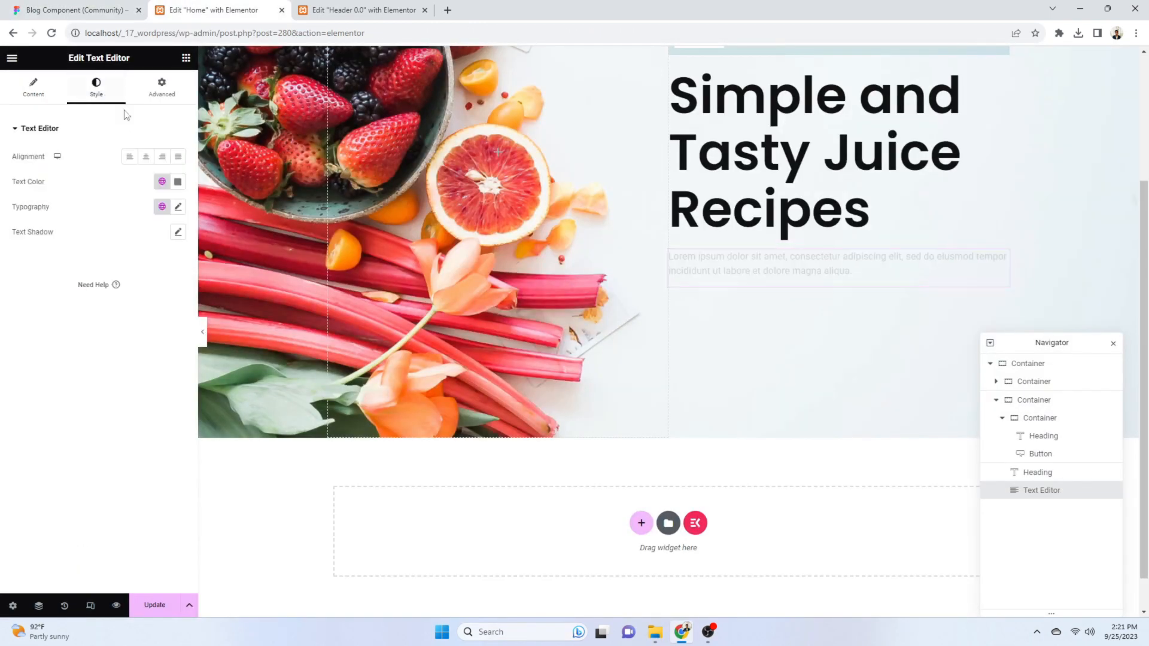
left_click(178, 183)
key("ctrl+v")
left_click(142, 378)
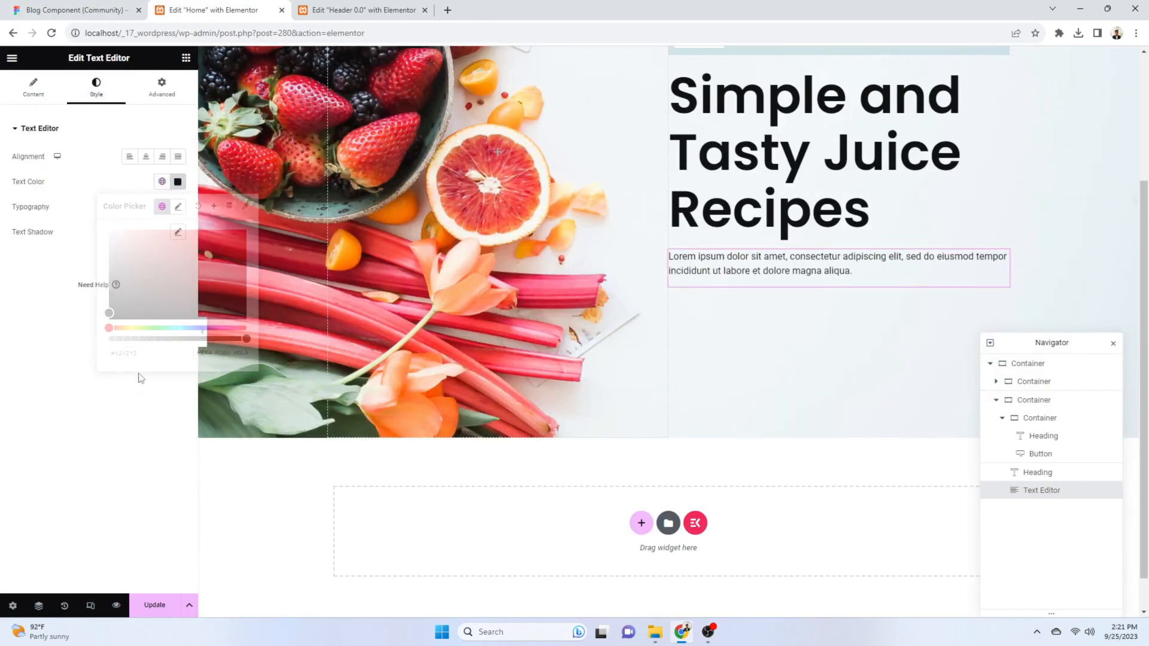
Set the paragraph's typography to Poppins, size 16 px and line height 28 px
left_click(178, 208)
left_click(147, 264)
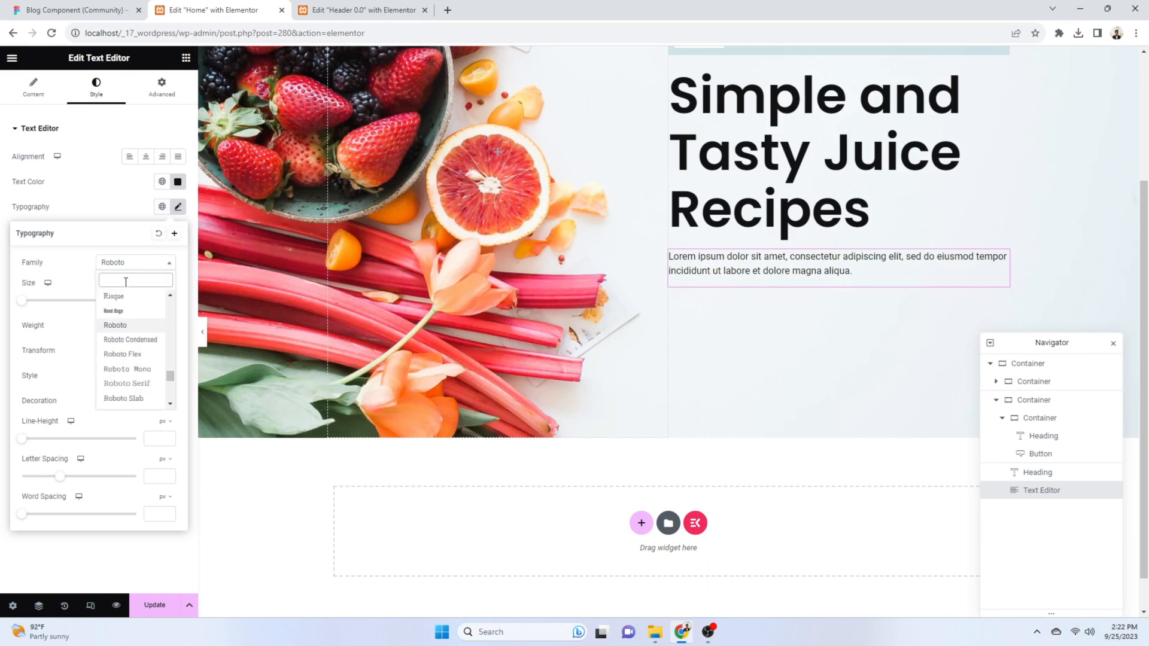
type("popp")
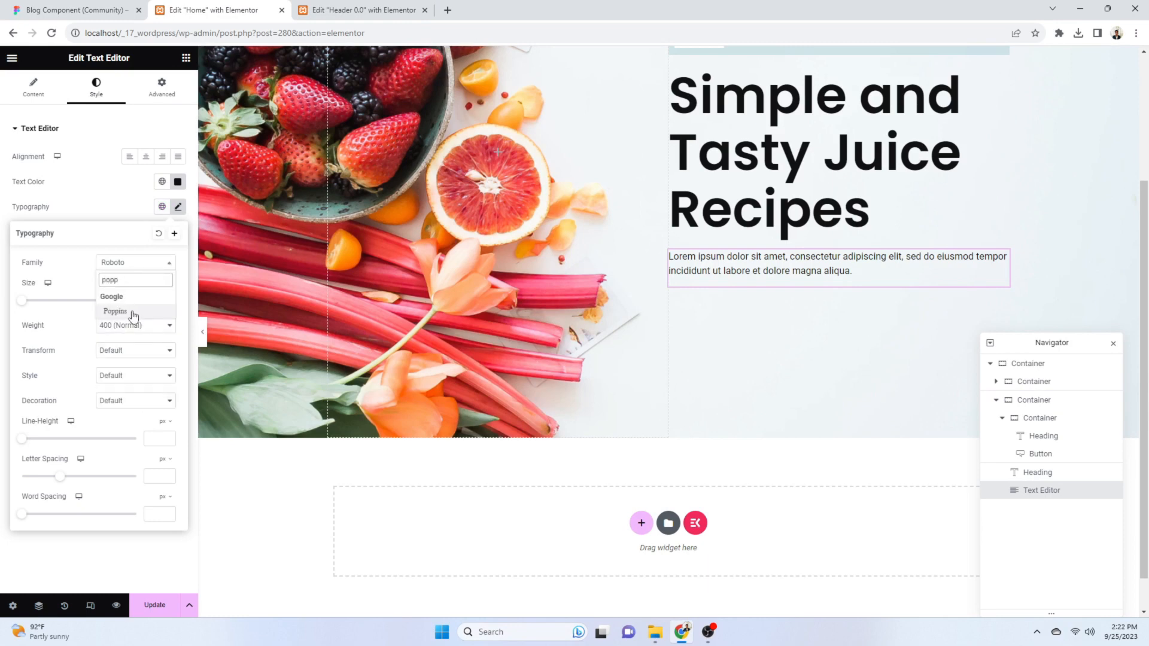
left_click(133, 313)
type("16")
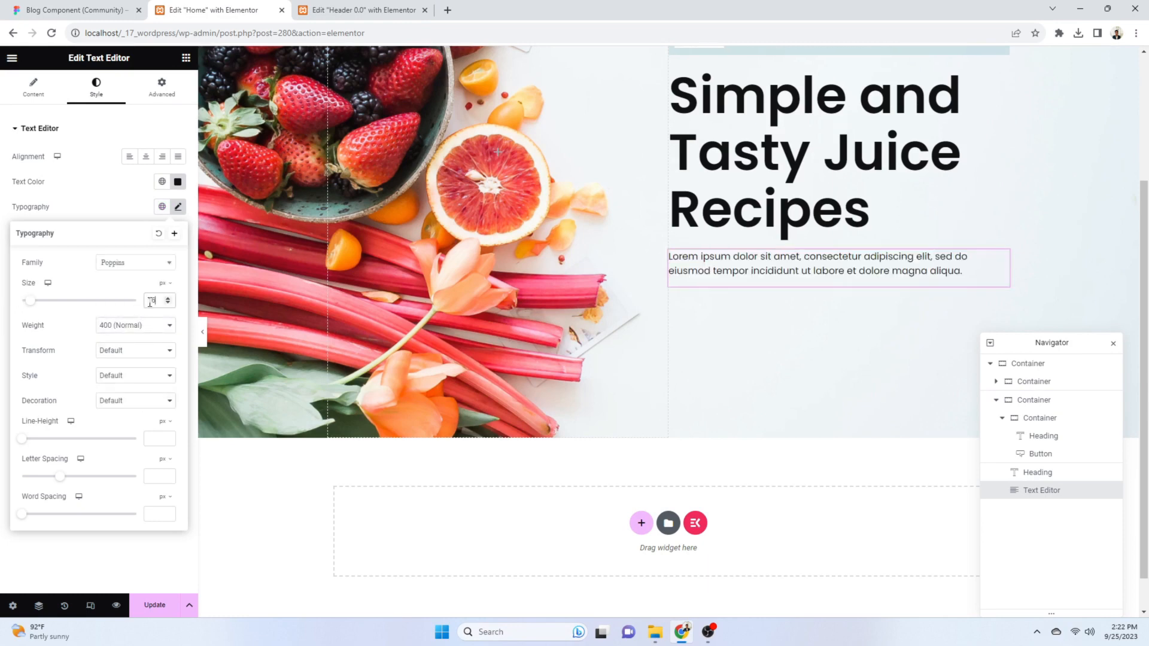
left_click(154, 438)
type("28")
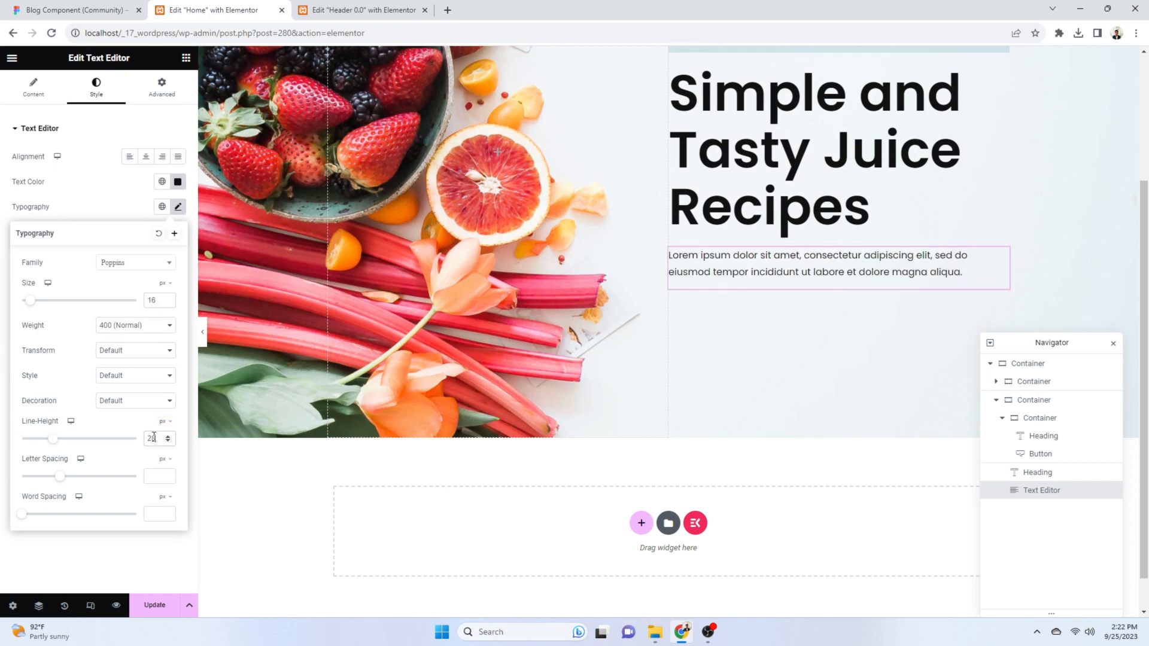
left_click(140, 586)
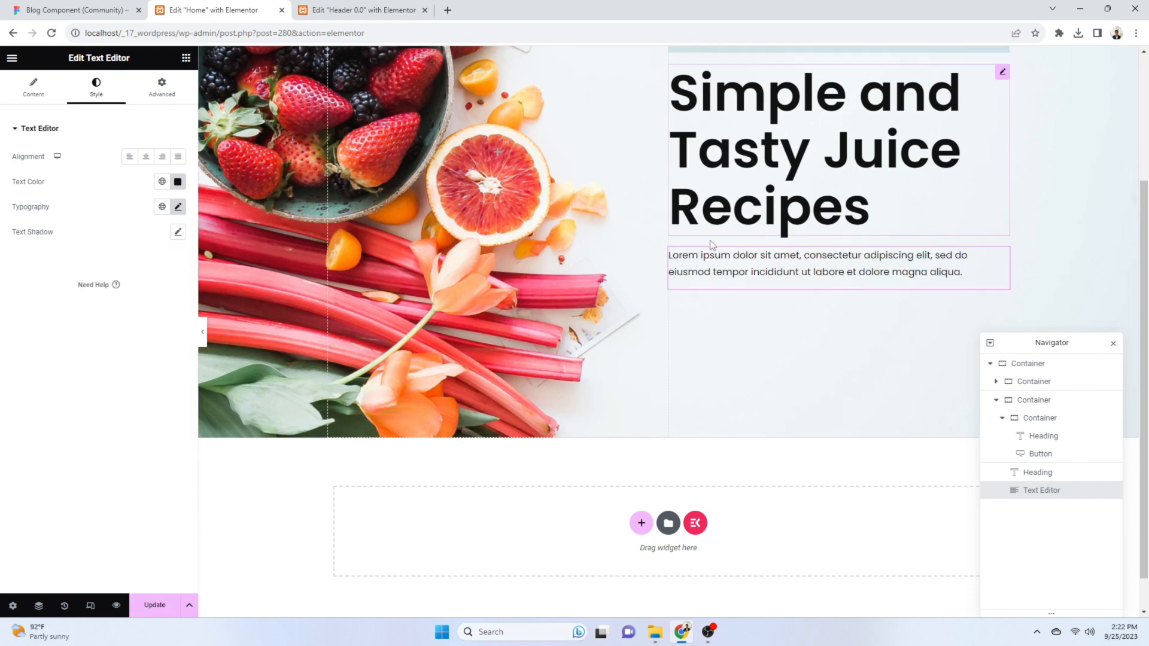
Unlink the paragraph widget's padding values and save the page
scroll(731, 311, "up", 2)
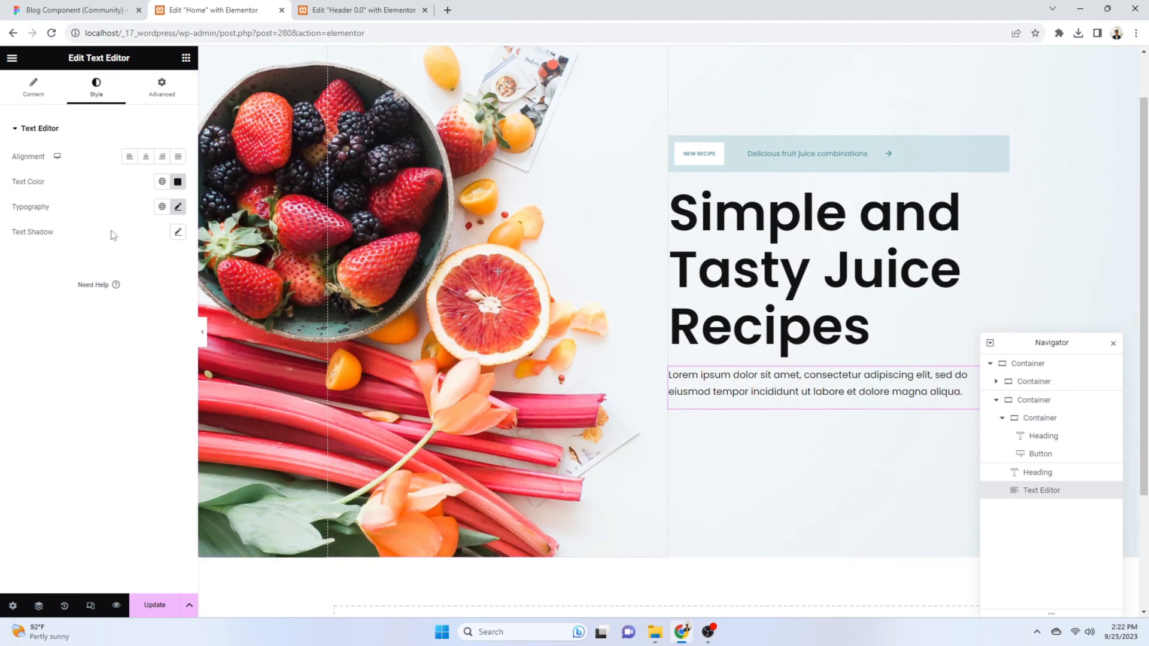
left_click(176, 102)
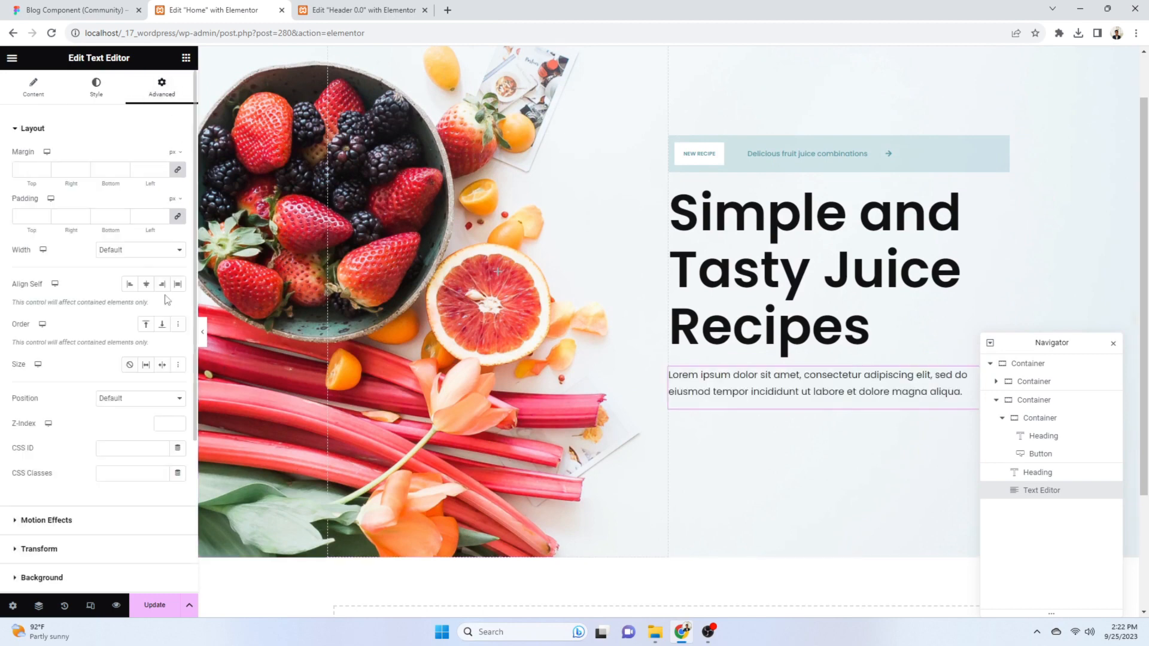
left_click(178, 218)
left_click(155, 605)
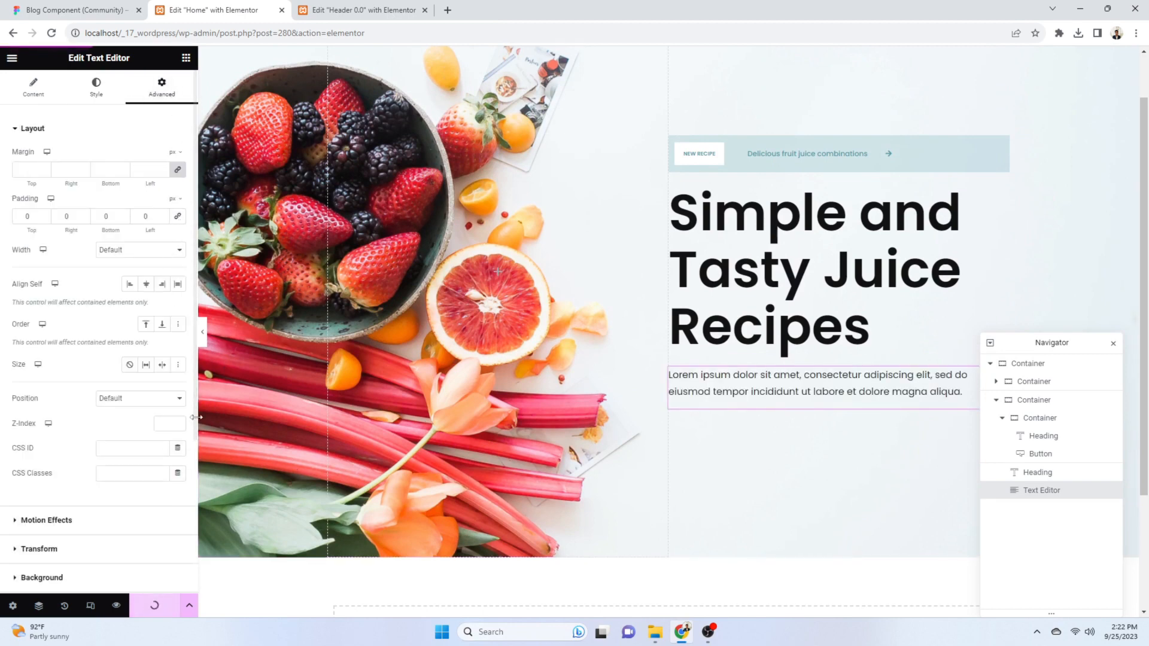
View the hero at full width without the editing panel, reload the editor and open the page preview
left_click(204, 339)
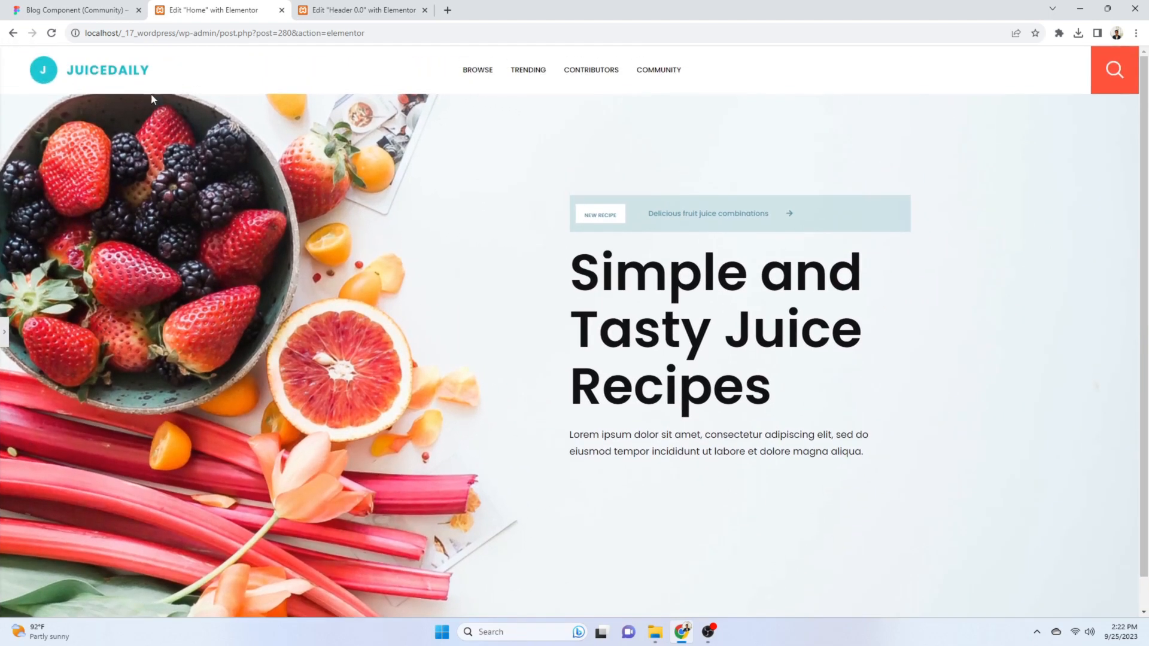
key("F5")
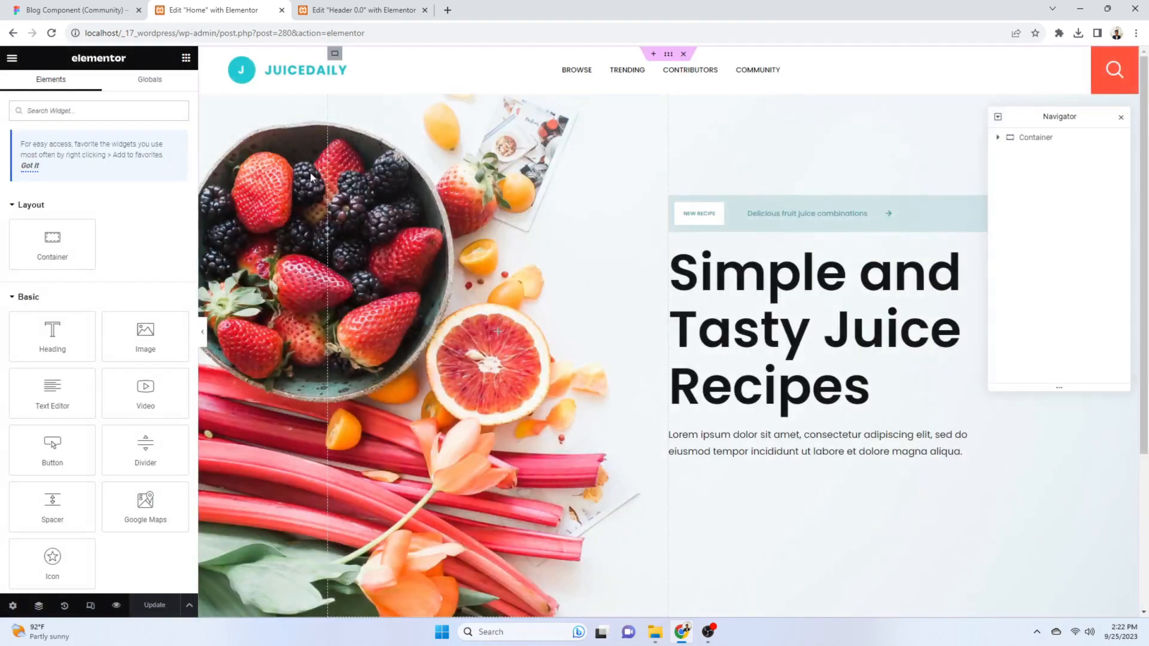
left_click(116, 605)
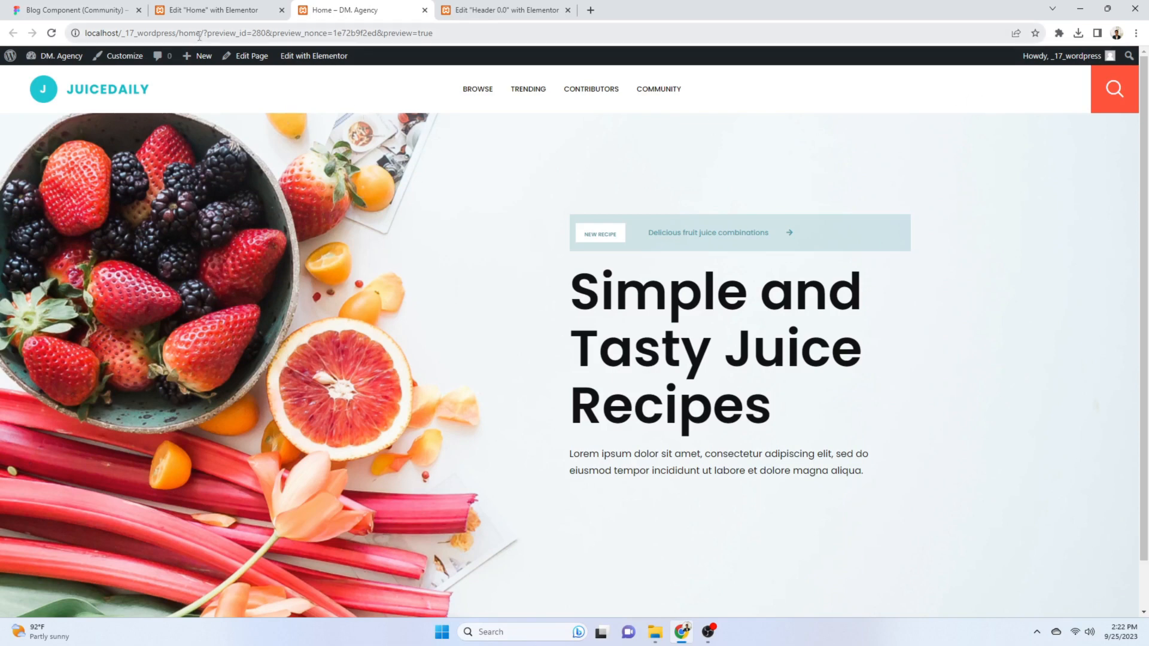
Open the Home page's address, without the preview parameters, in an incognito window and look over the hero
left_click_drag(201, 33, 20, 62)
key("ctrl+c")
key("ctrl+shift+n")
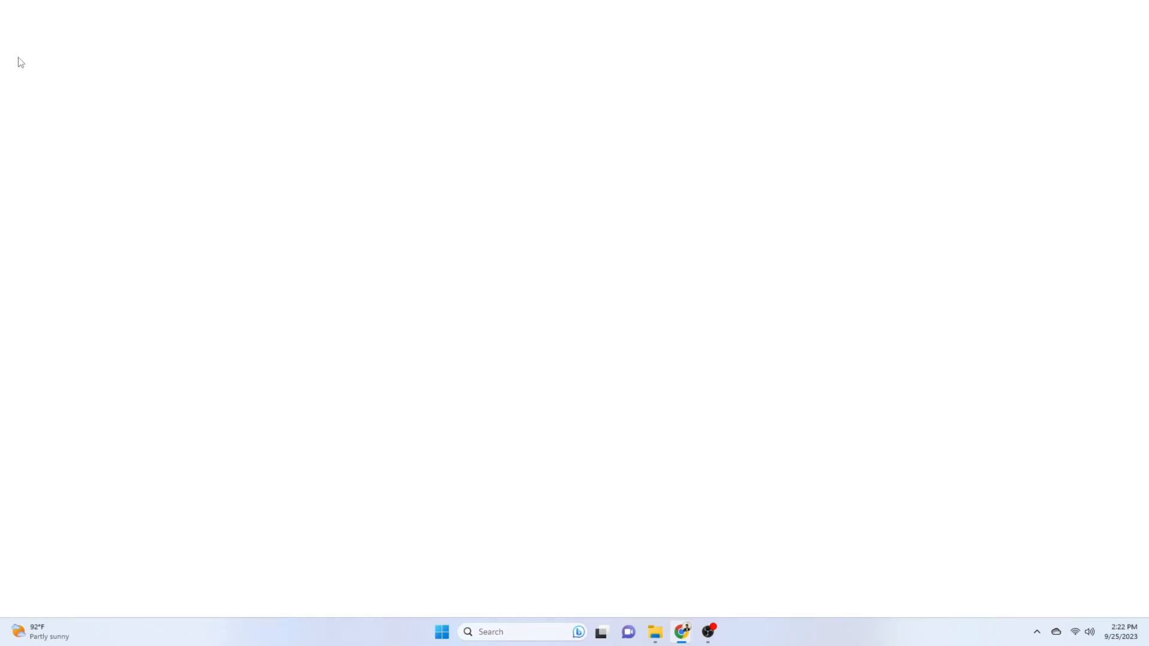
key("ctrl+v")
key("Return")
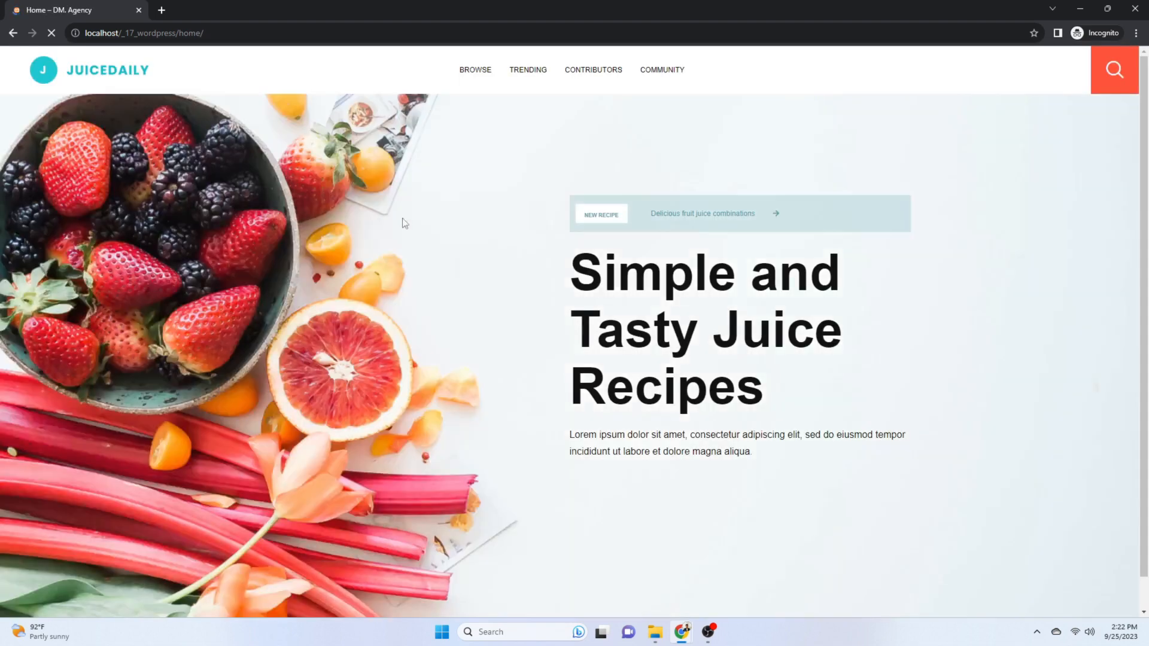
scroll(506, 225, "down", 1)
scroll(509, 226, "up", 1)
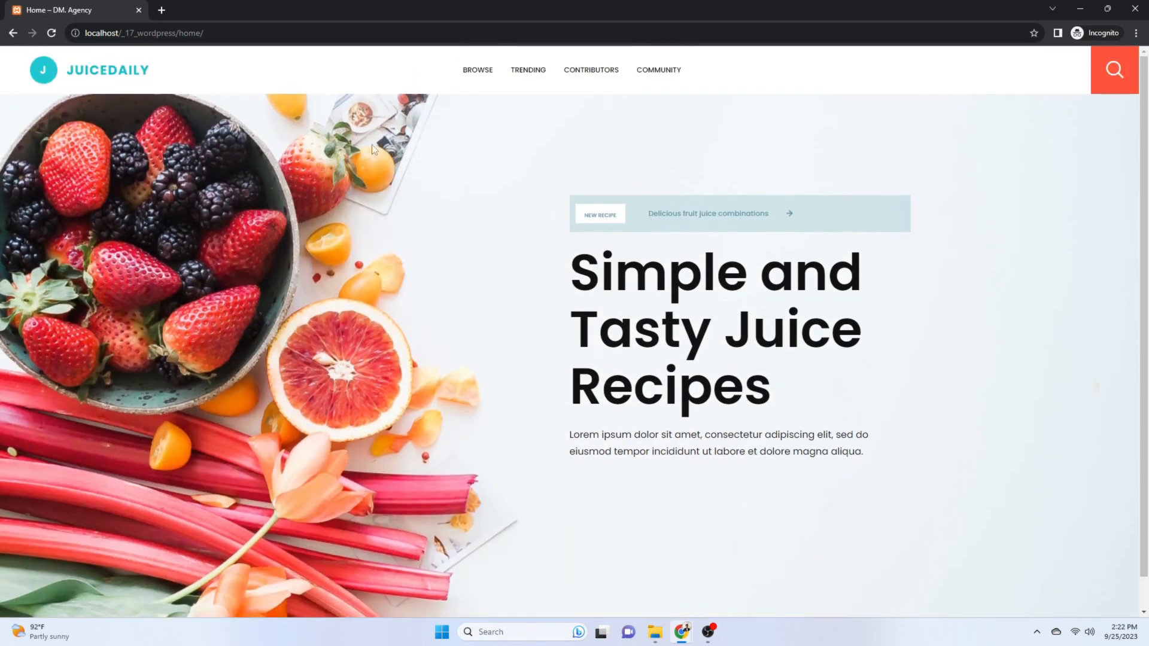
Compare the live hero in the incognito window with the Figma design, checking the layout and background image
key("alt+Tab")
key("ctrl+1")
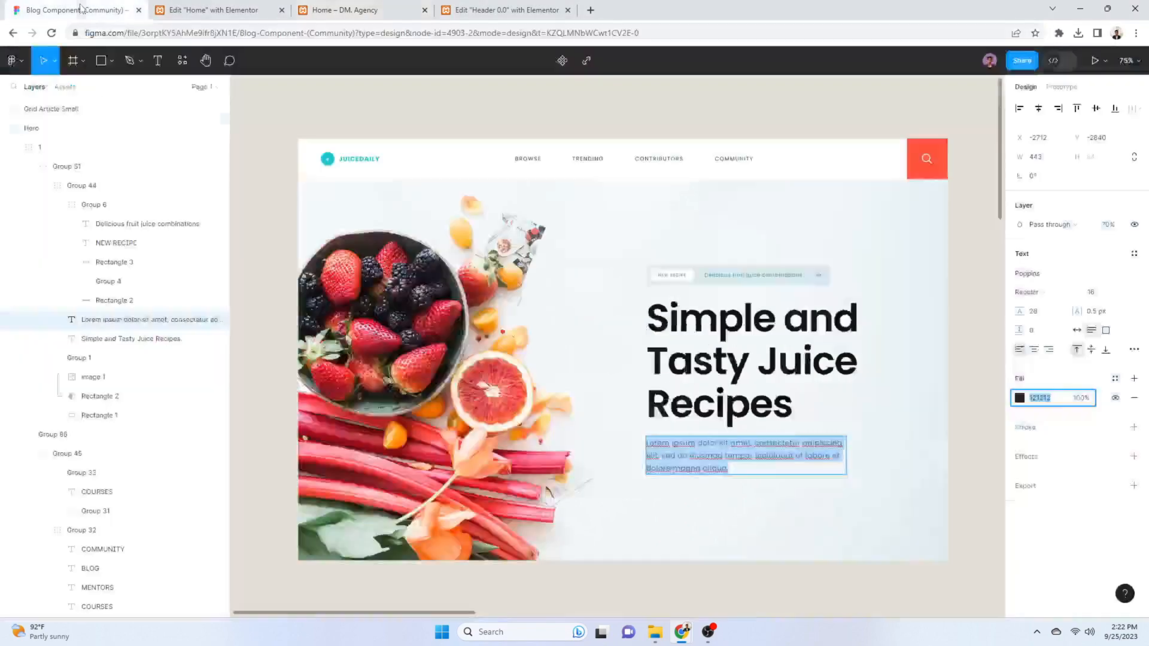
key("alt+Tab")
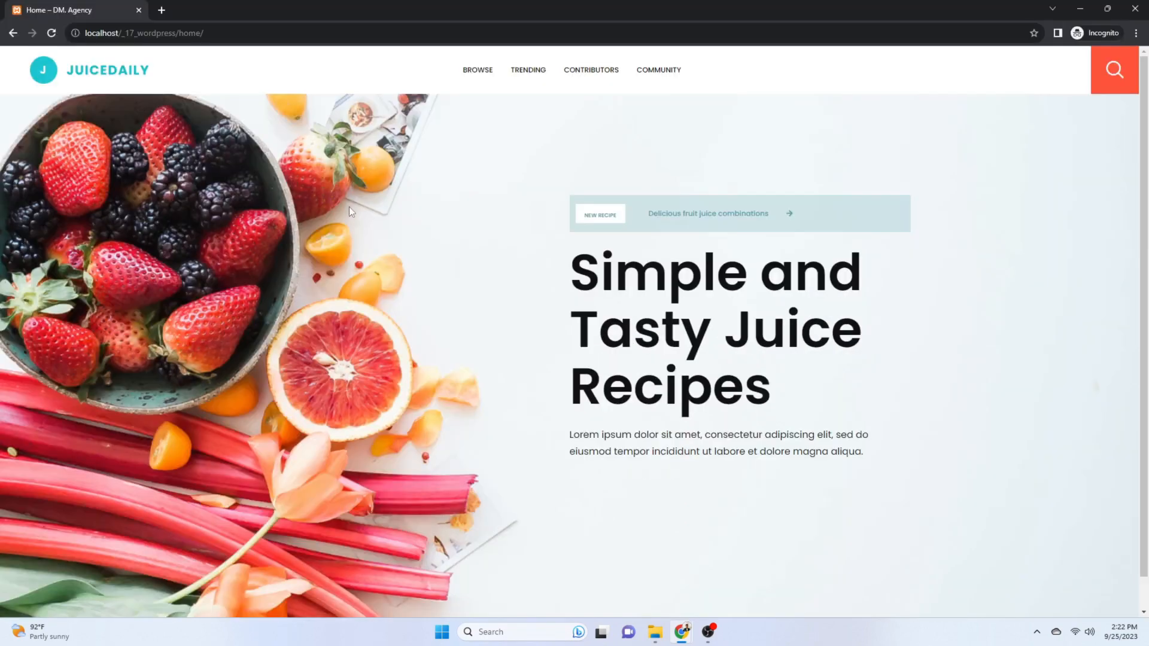
key("alt+Tab")
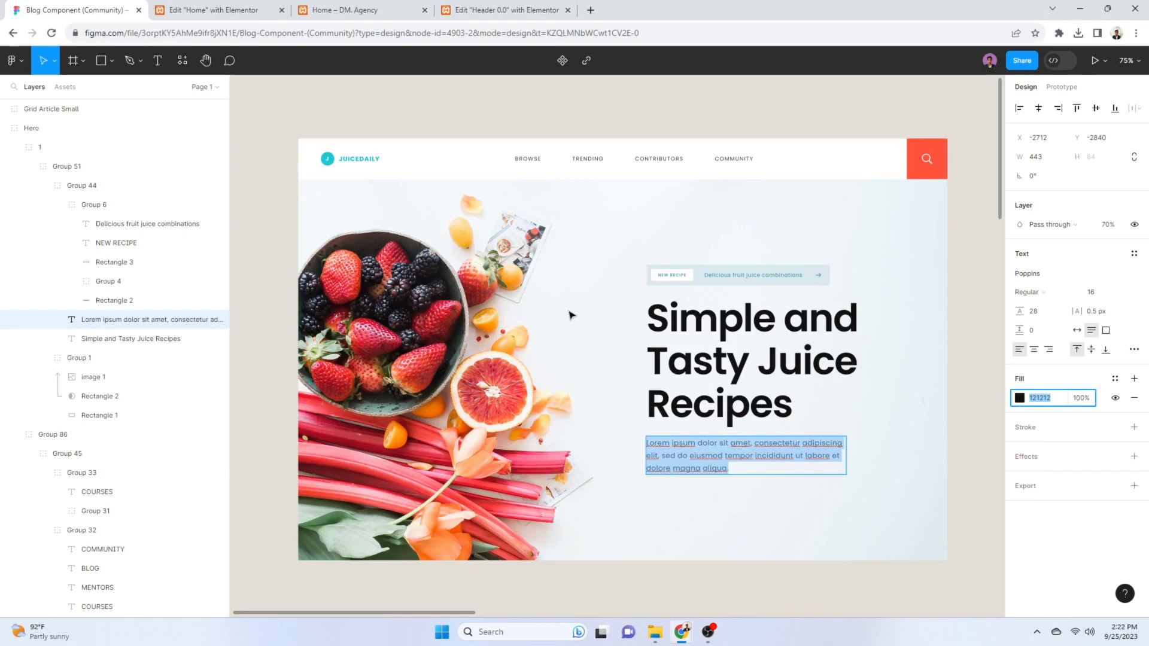
key("alt+Tab")
key("alt+Tab")
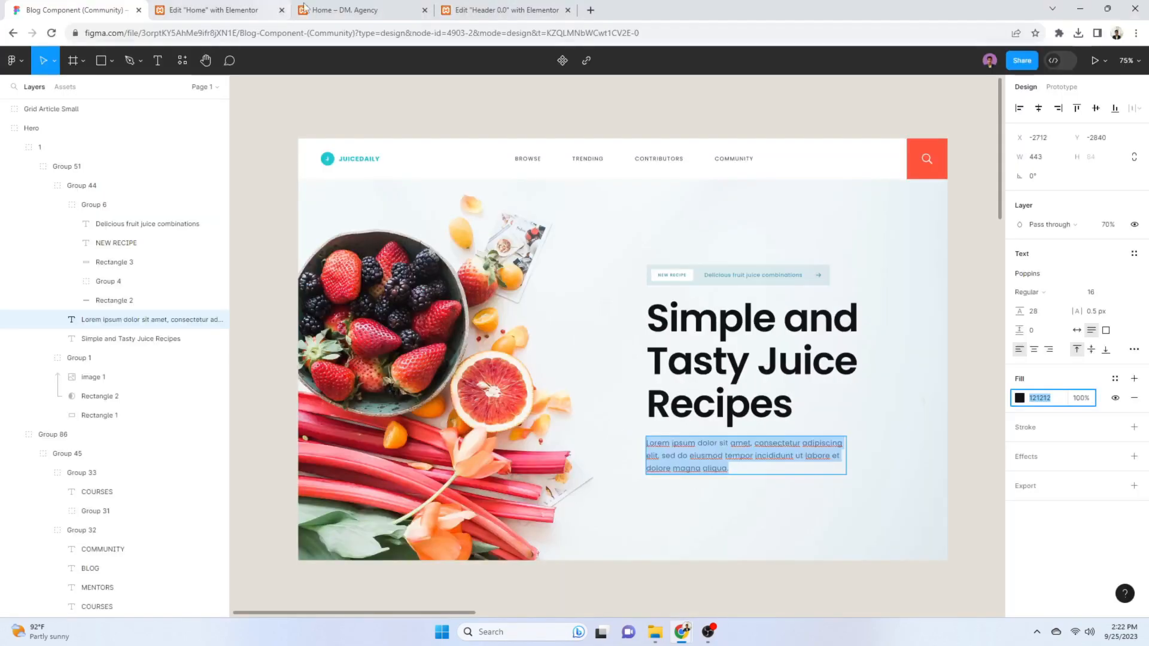
key("ctrl+3")
Set the hero container's background image position to Bottom Left in Elementor and save the page
left_click(214, 7)
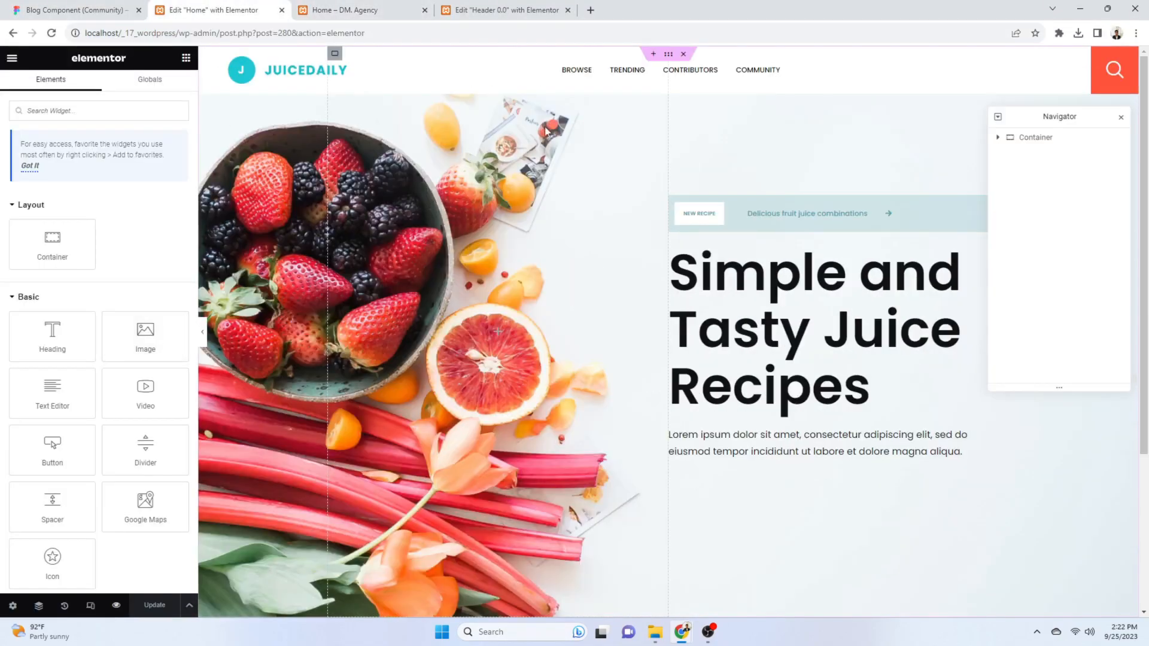
left_click(669, 55)
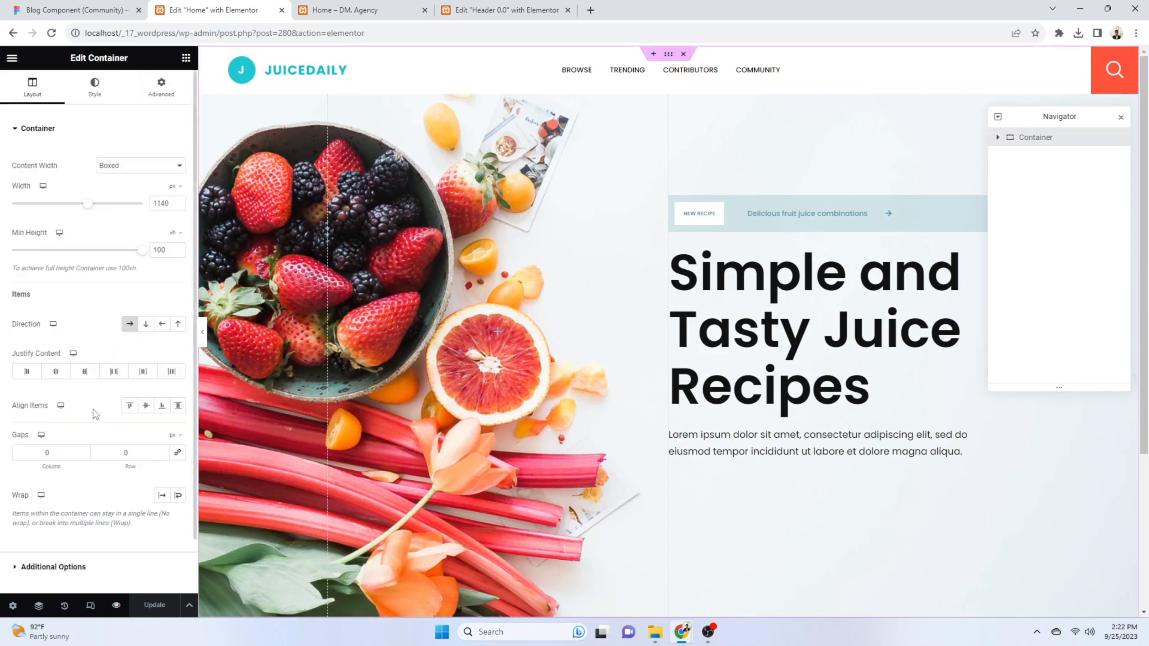
left_click(95, 87)
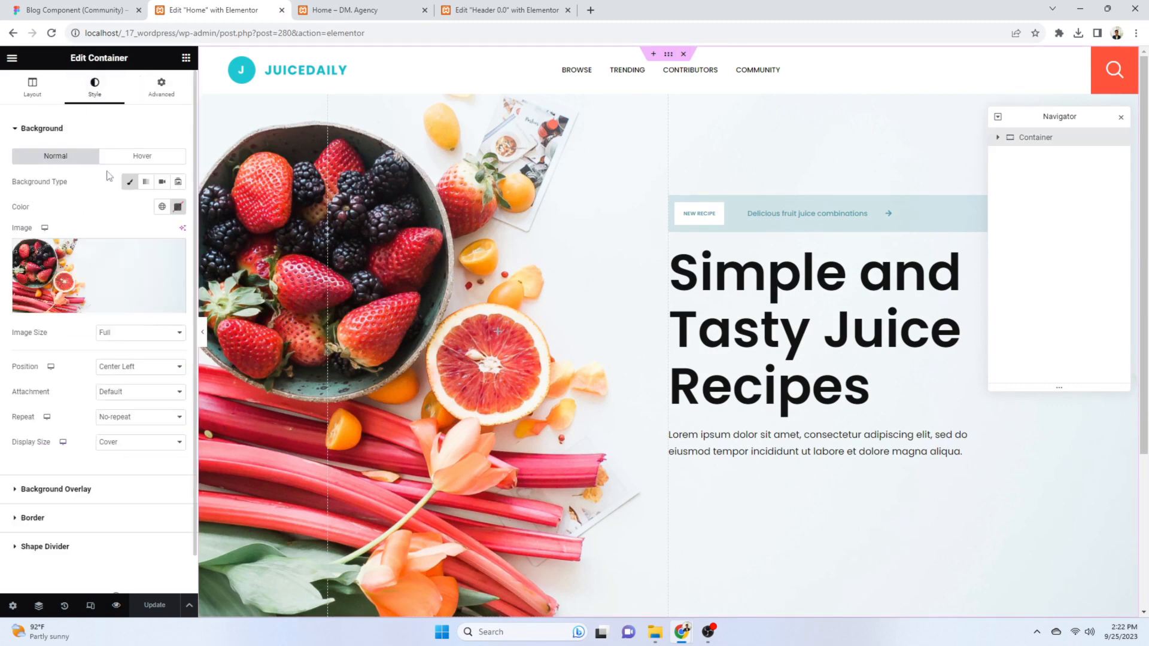
left_click(124, 371)
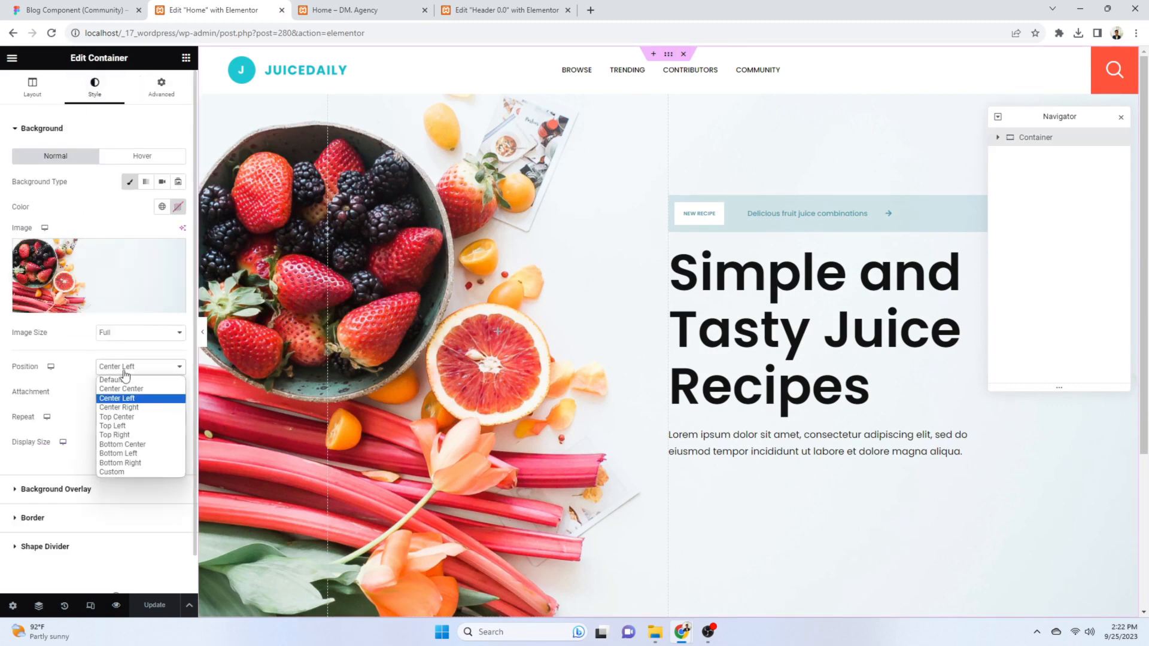
left_click(145, 454)
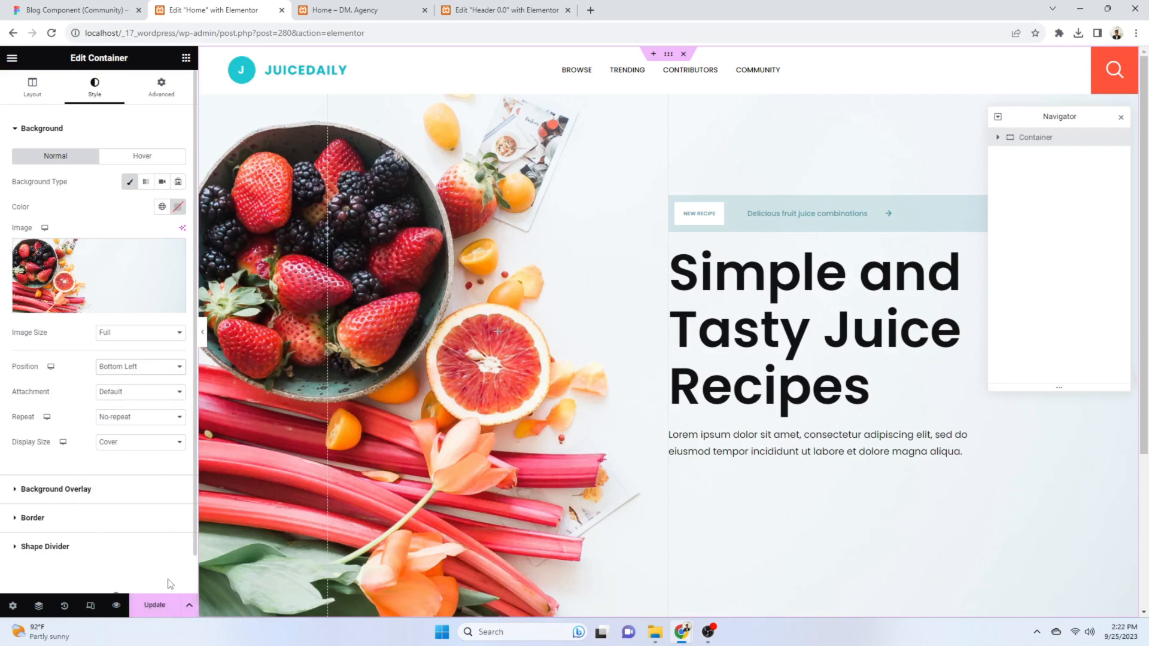
left_click(155, 606)
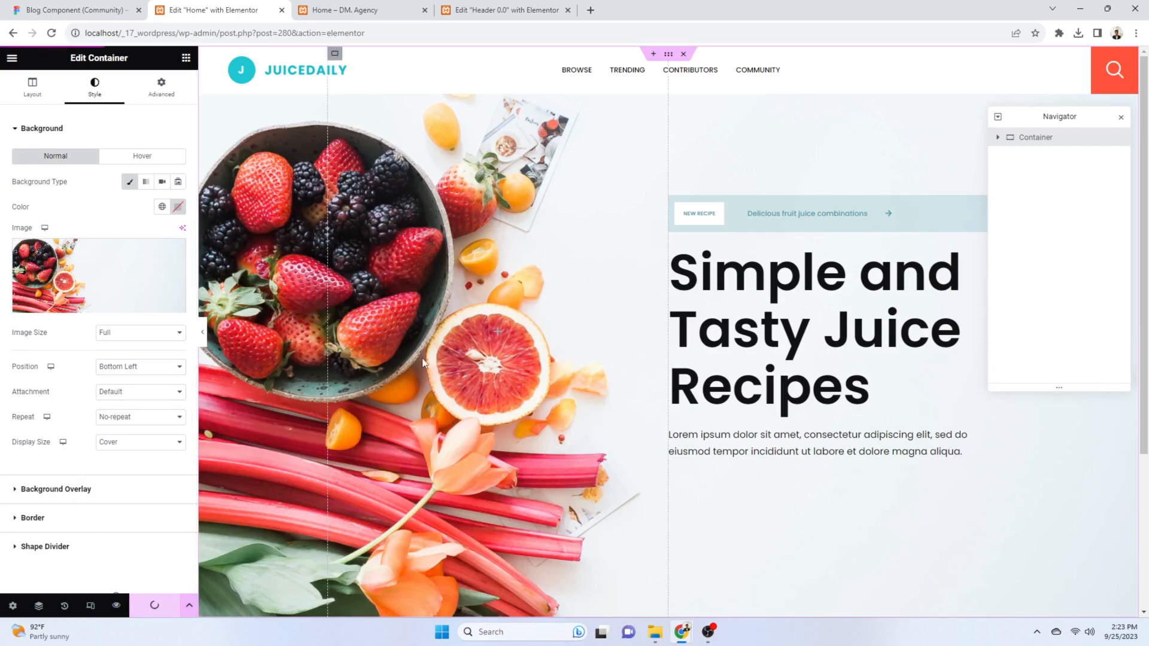